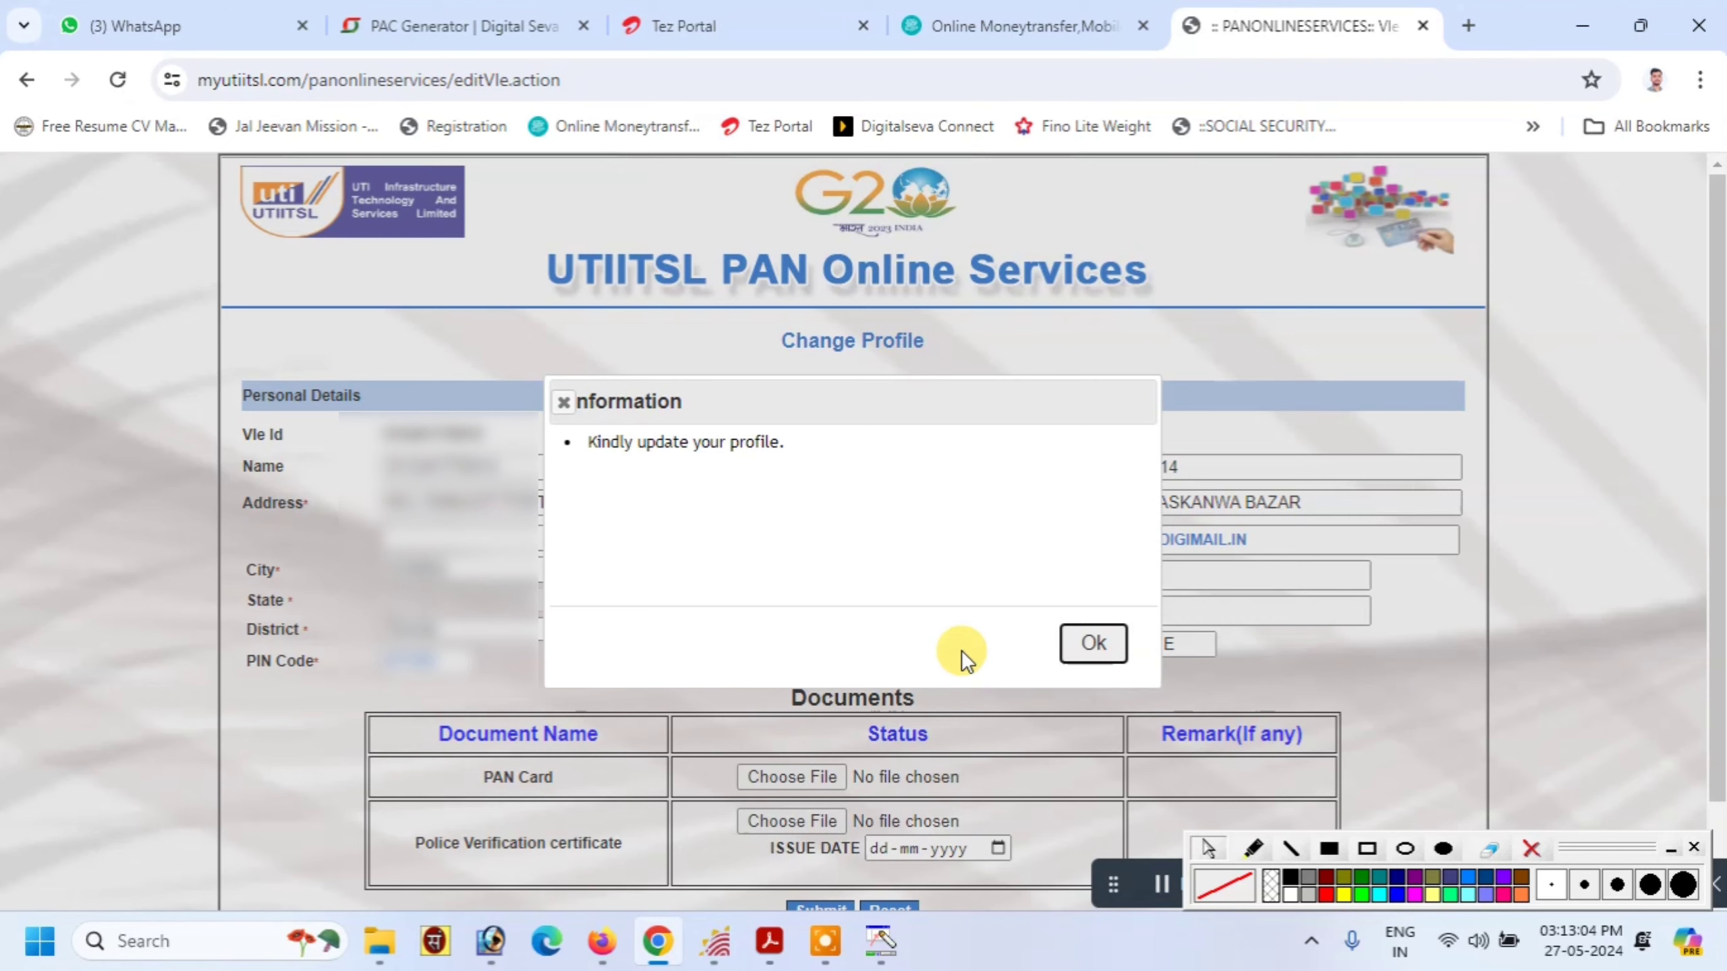
Dismiss the 'Kindly update your profile' notice to reveal the Change Profile form
click(1090, 655)
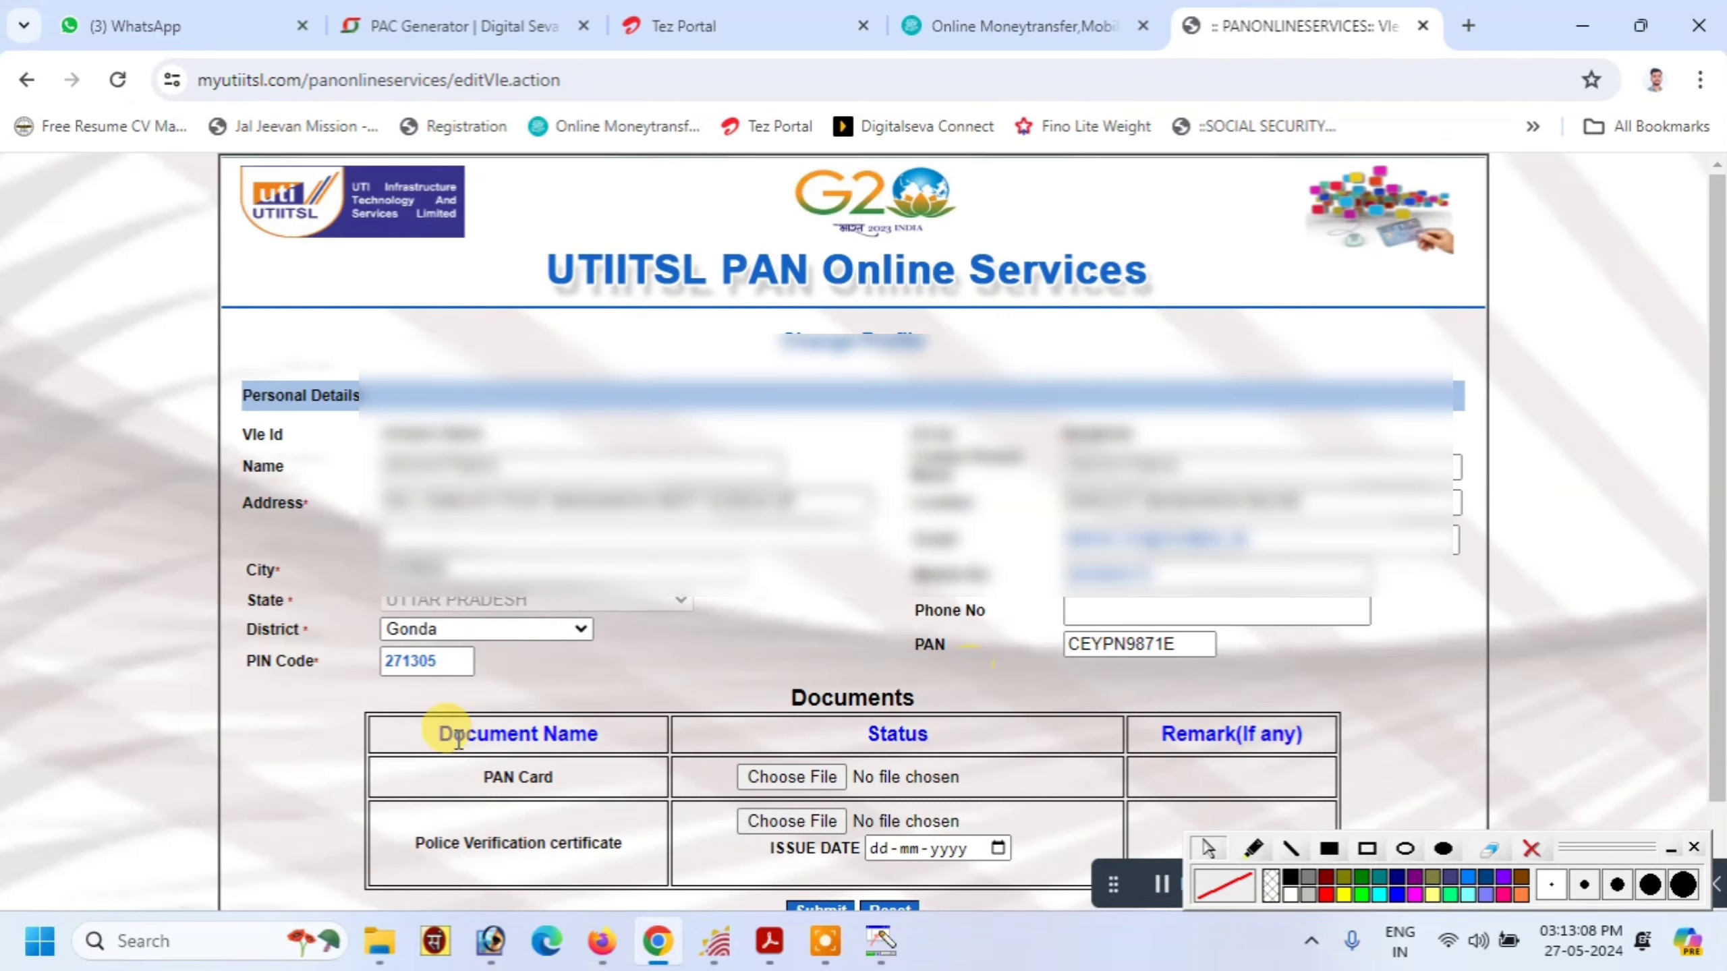
Submit the Change Profile form and dismiss the information notice on the home page
drag(1718, 388, 1718, 455)
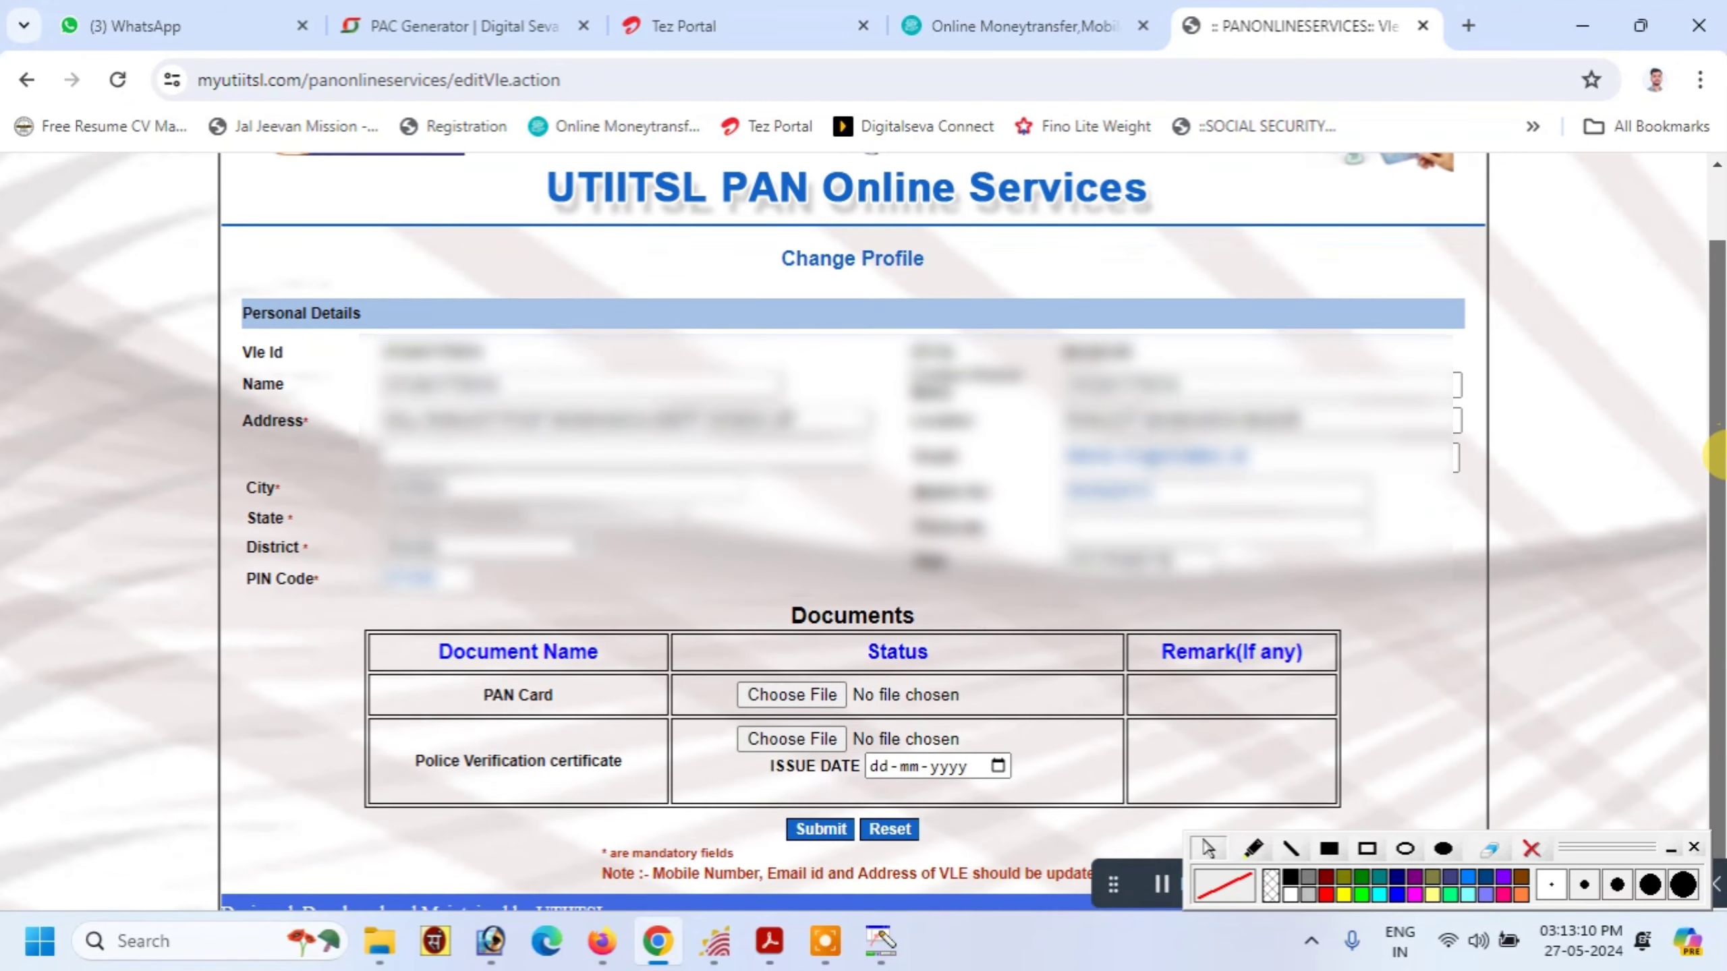
click(808, 828)
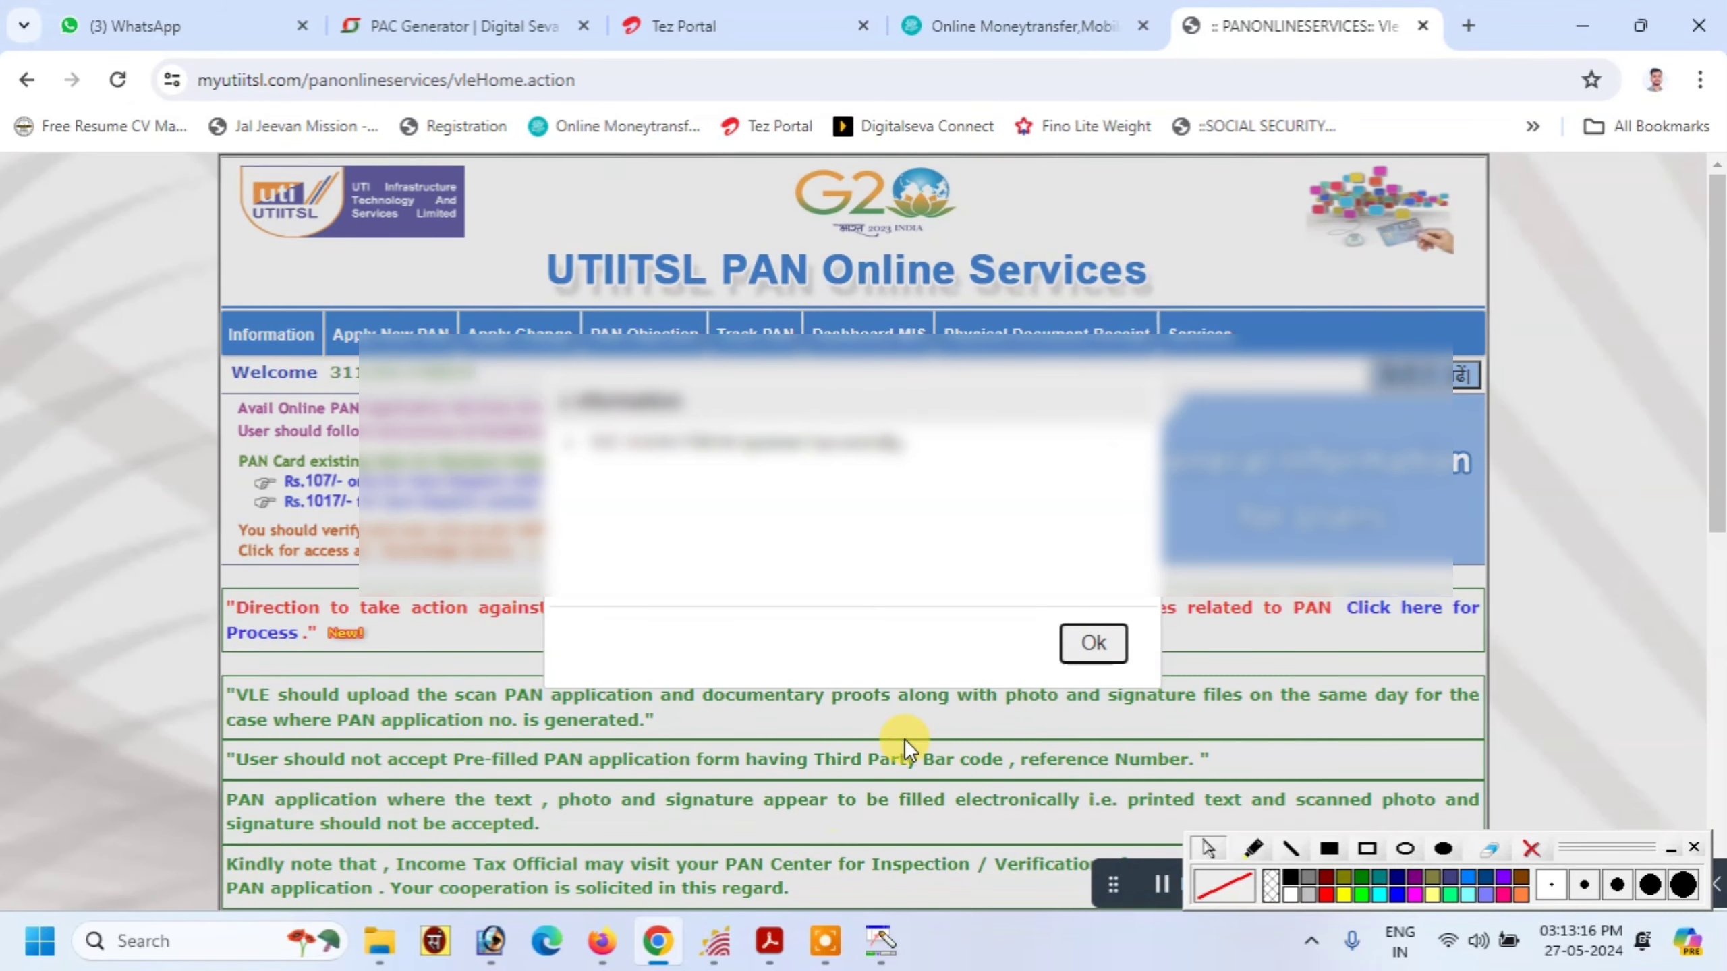
click(1081, 644)
Start a new Application for New PAN (Form 49A) and close the instructions notice
mouse_move(391, 334)
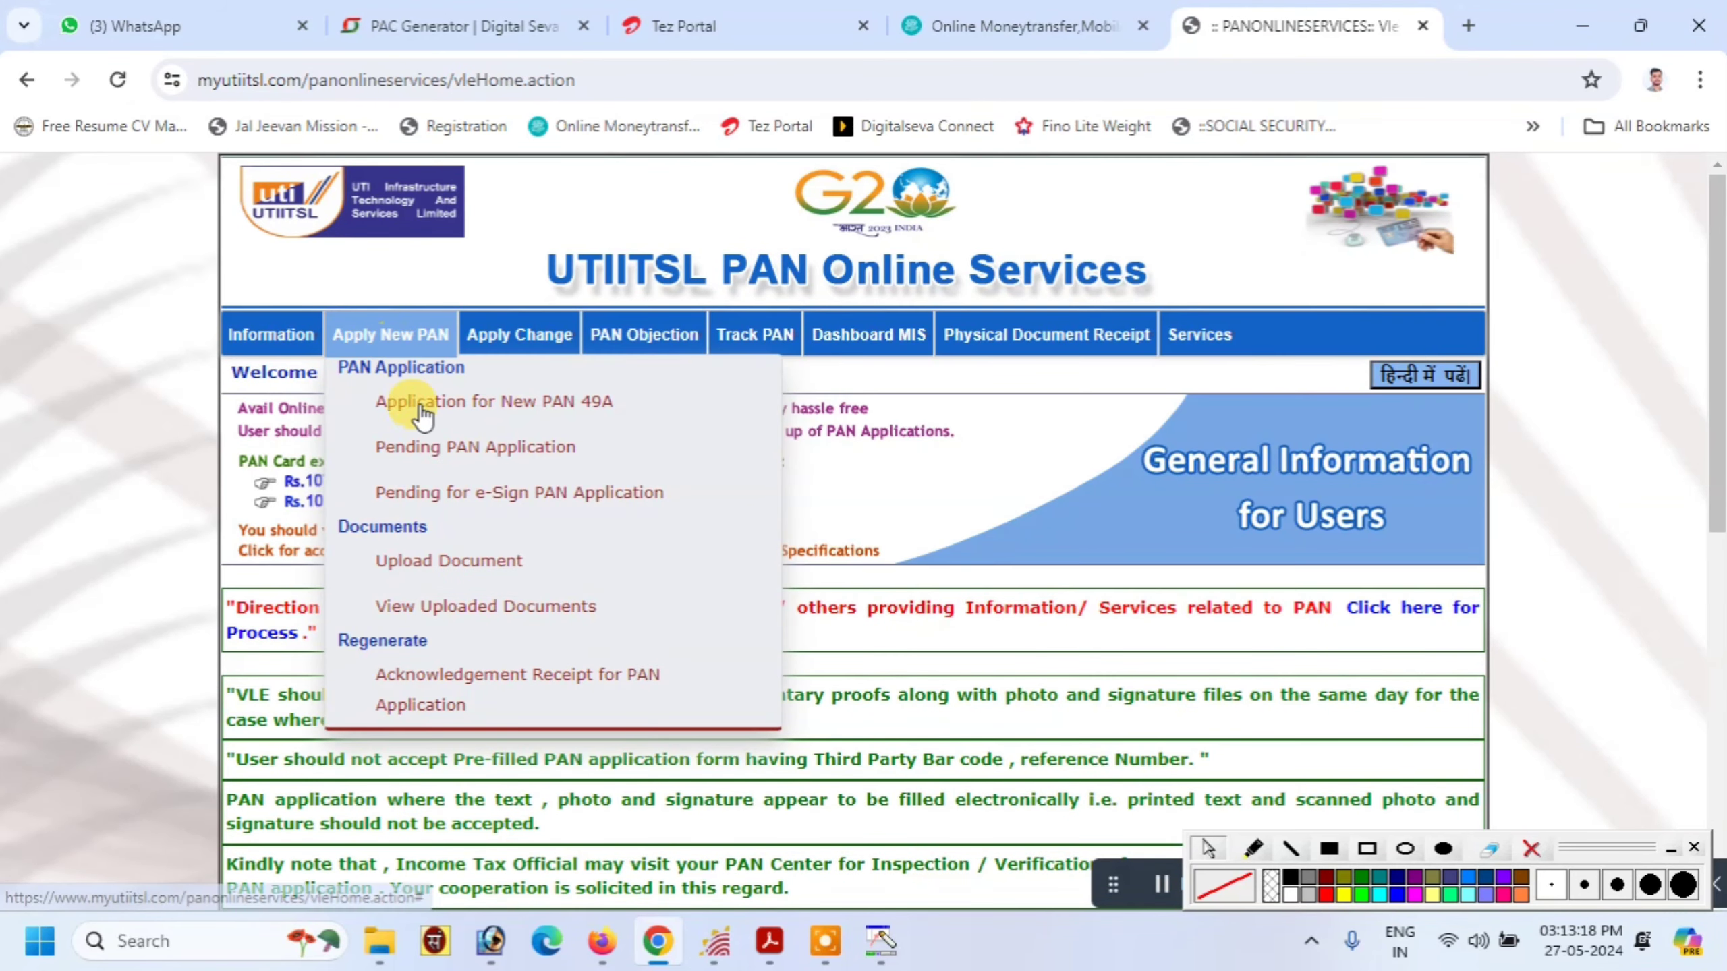
click(527, 401)
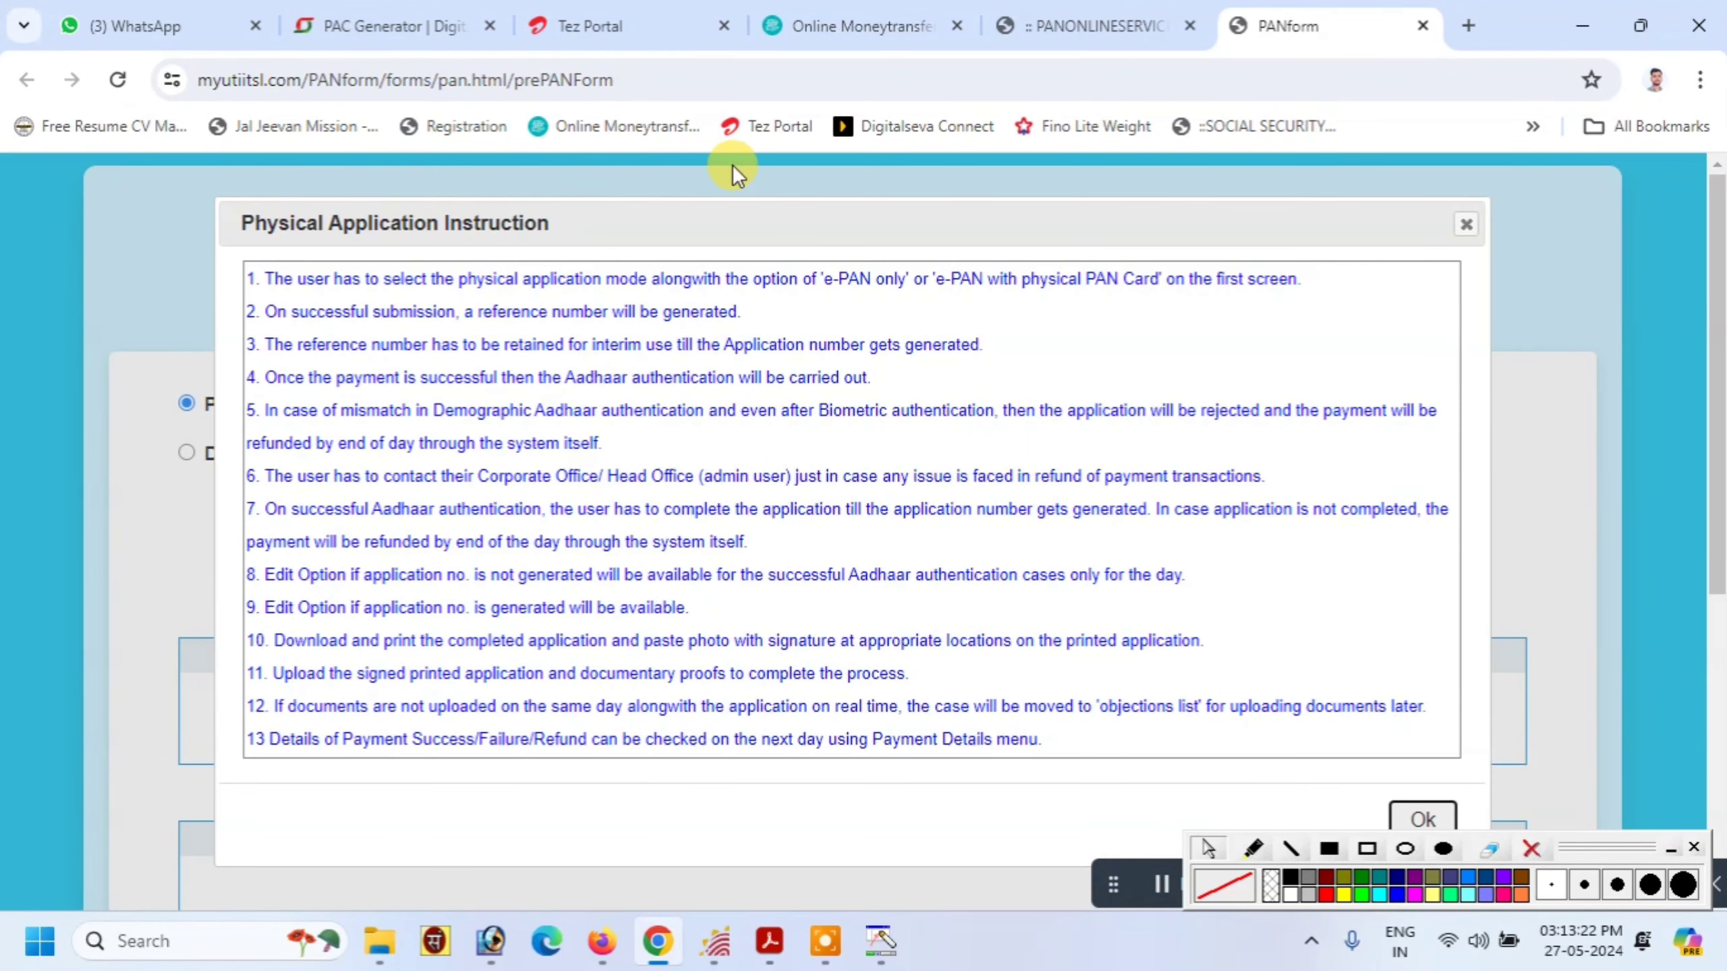
click(1421, 818)
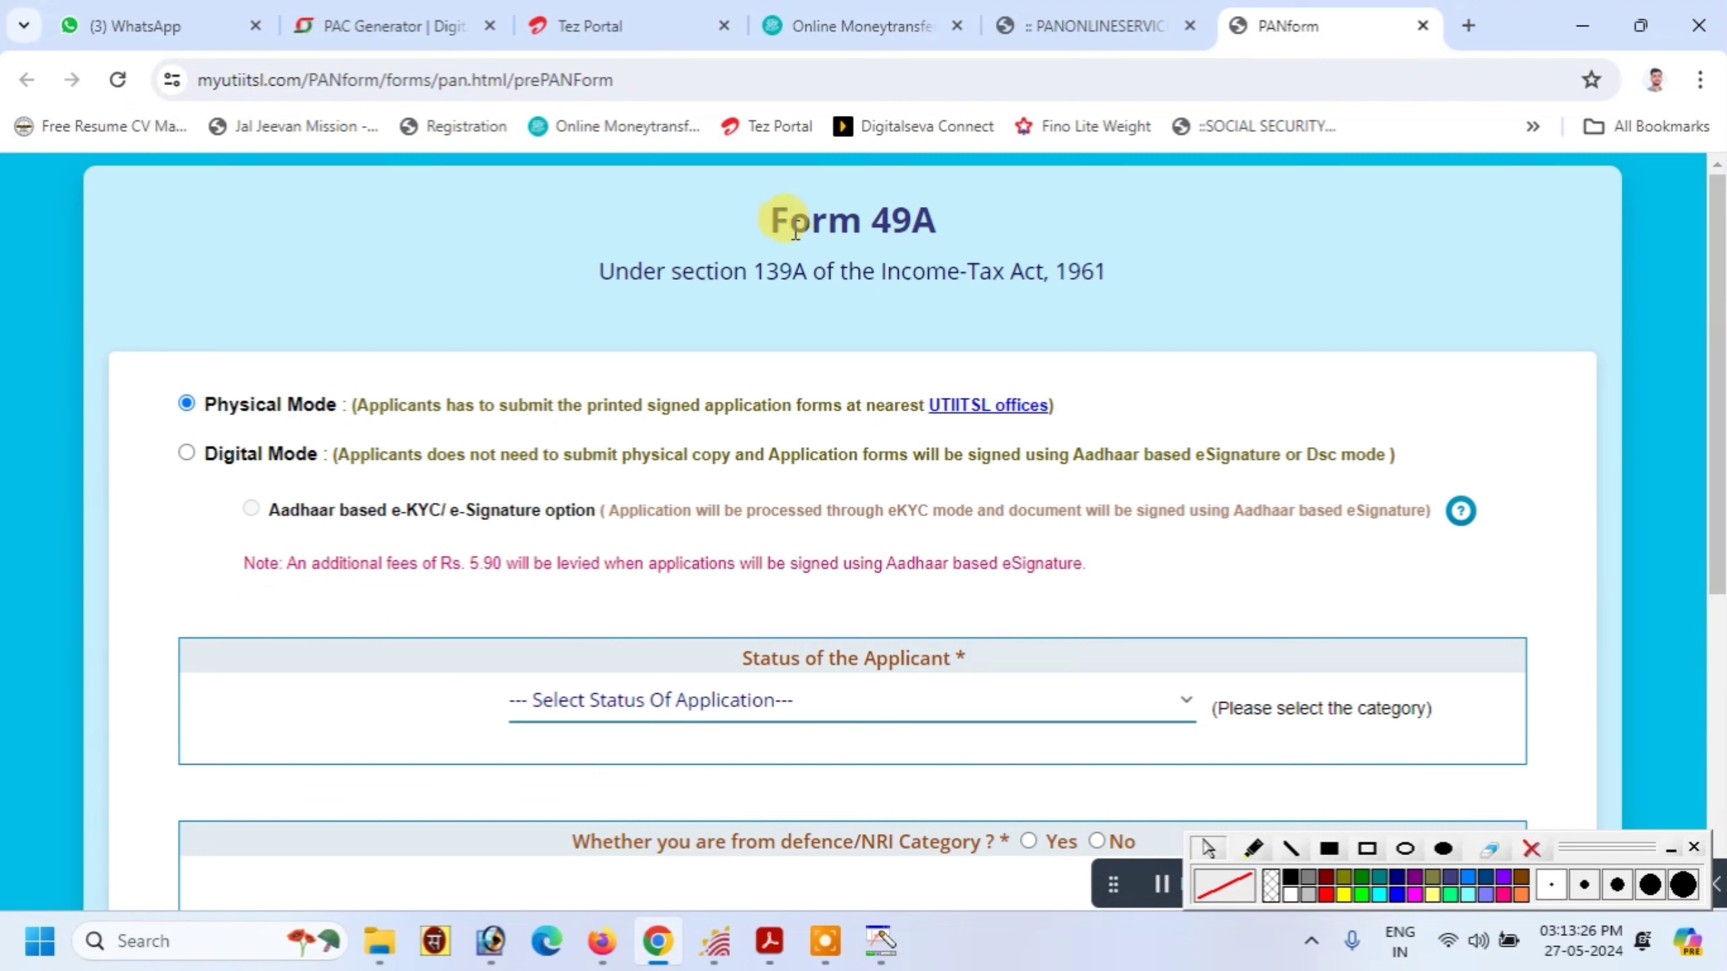
Set the Status of the Applicant to Individual, highlighting the Form 49A heading
drag(845, 231, 1080, 238)
drag(599, 271, 1187, 292)
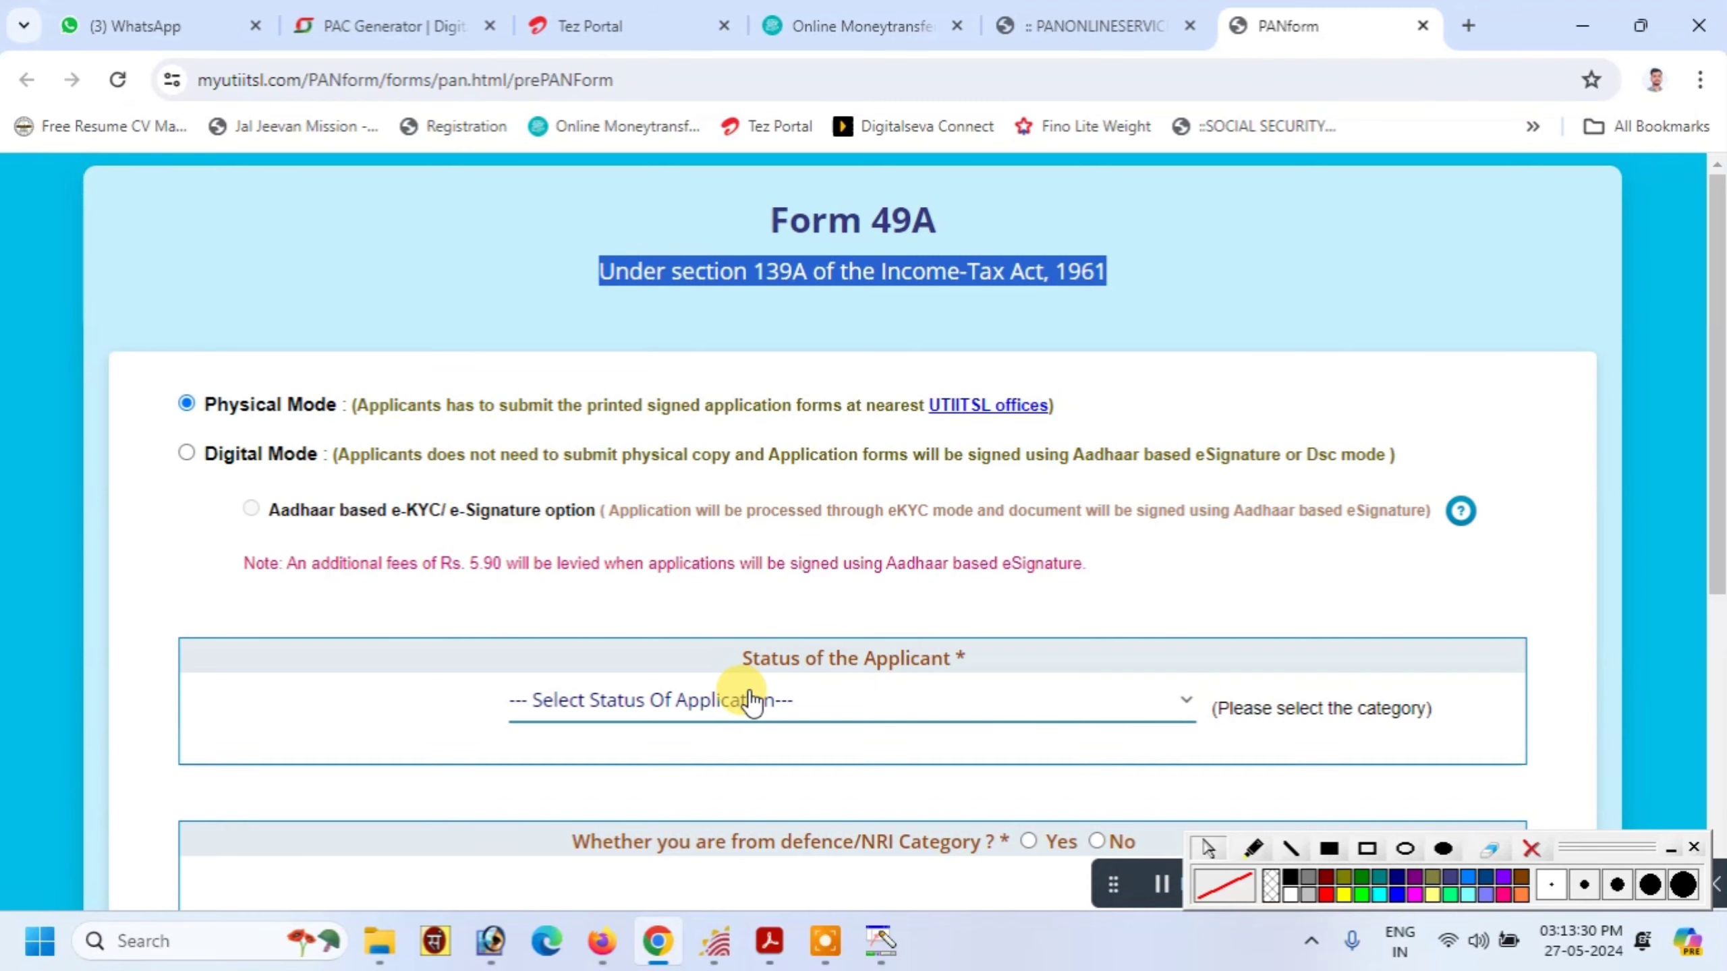
click(719, 705)
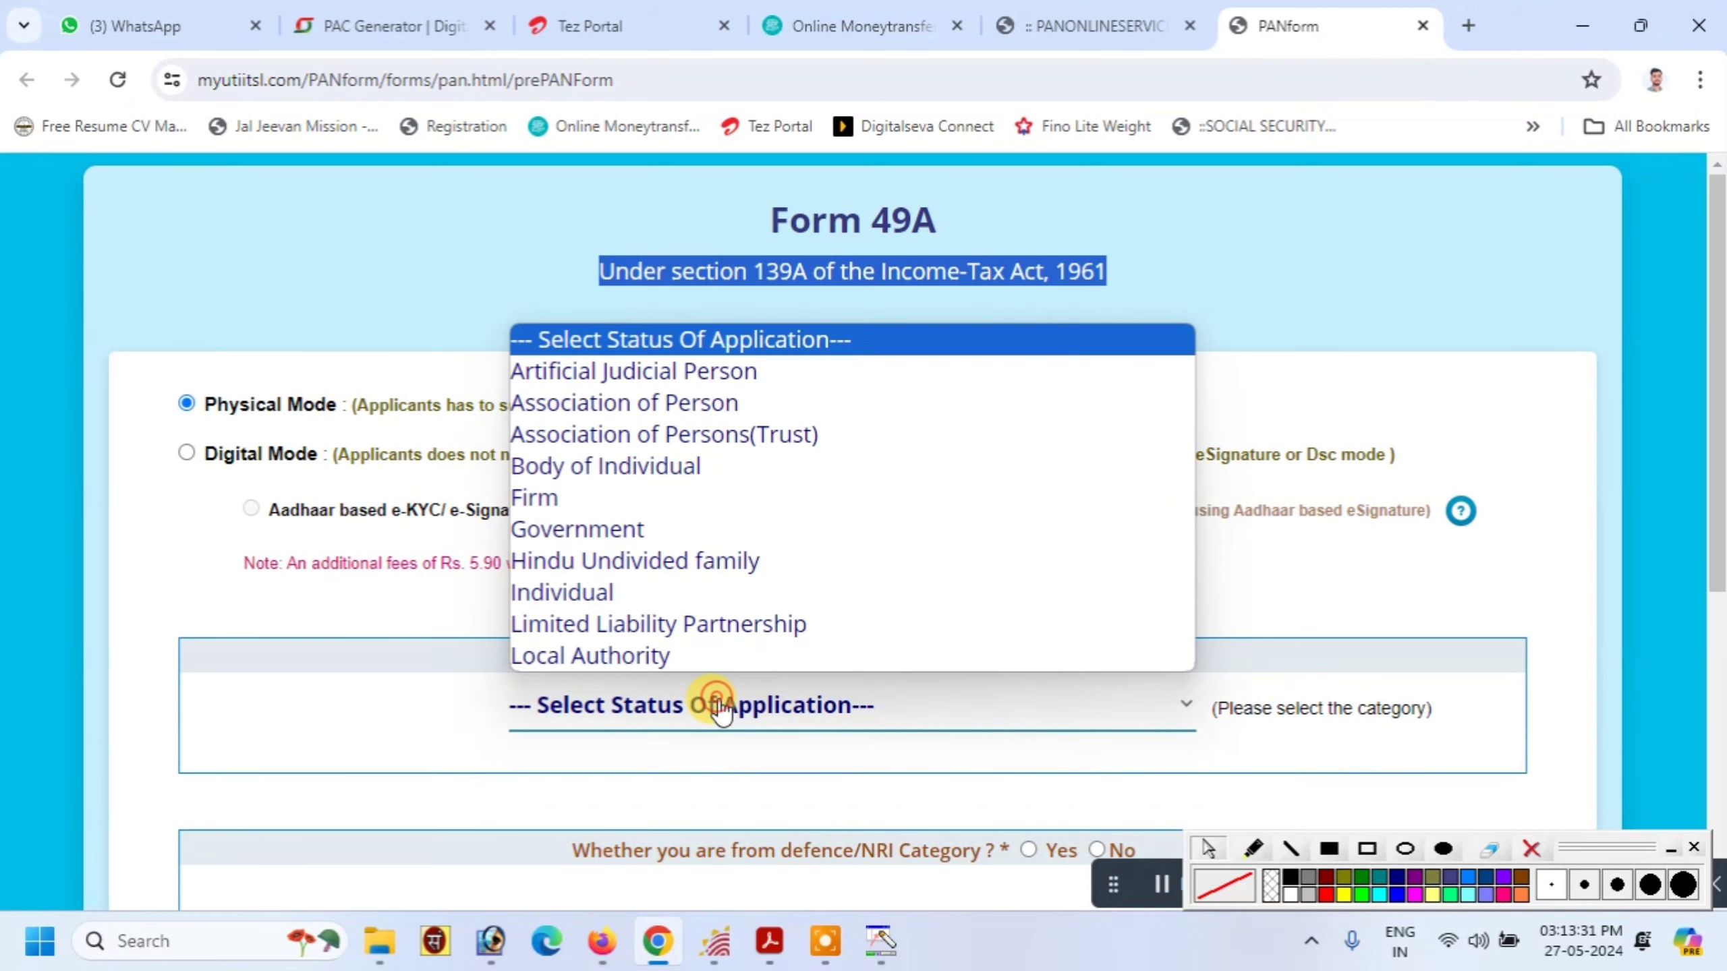
click(584, 589)
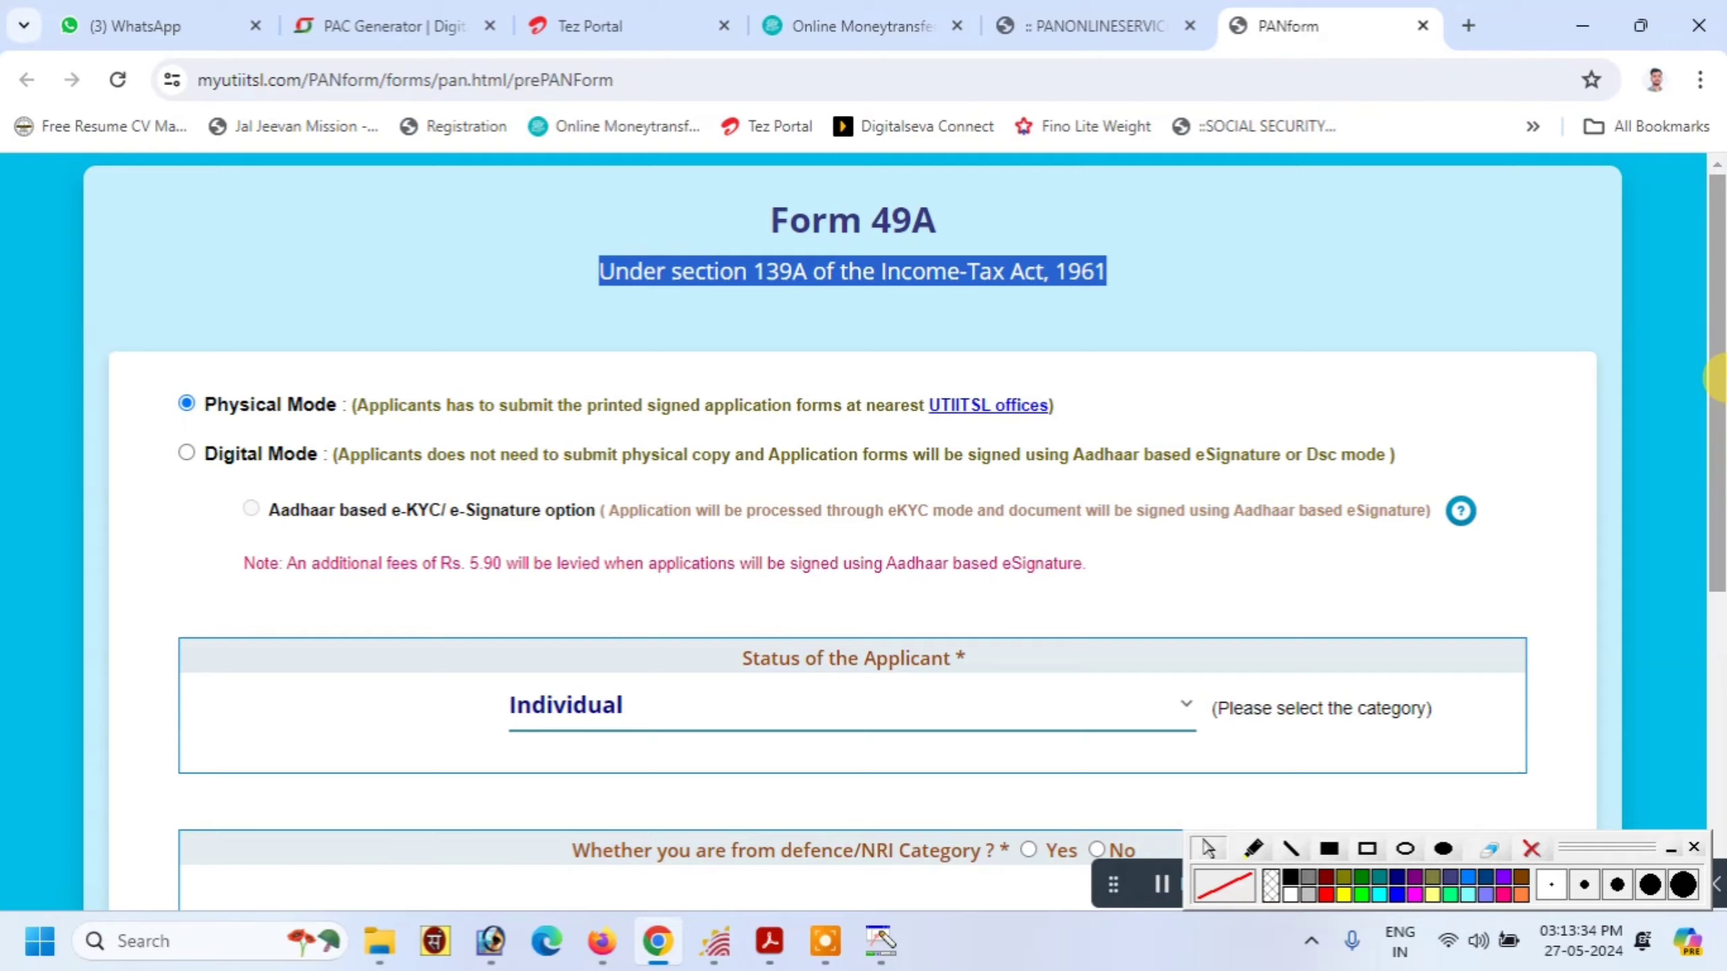
drag(1718, 403, 1711, 598)
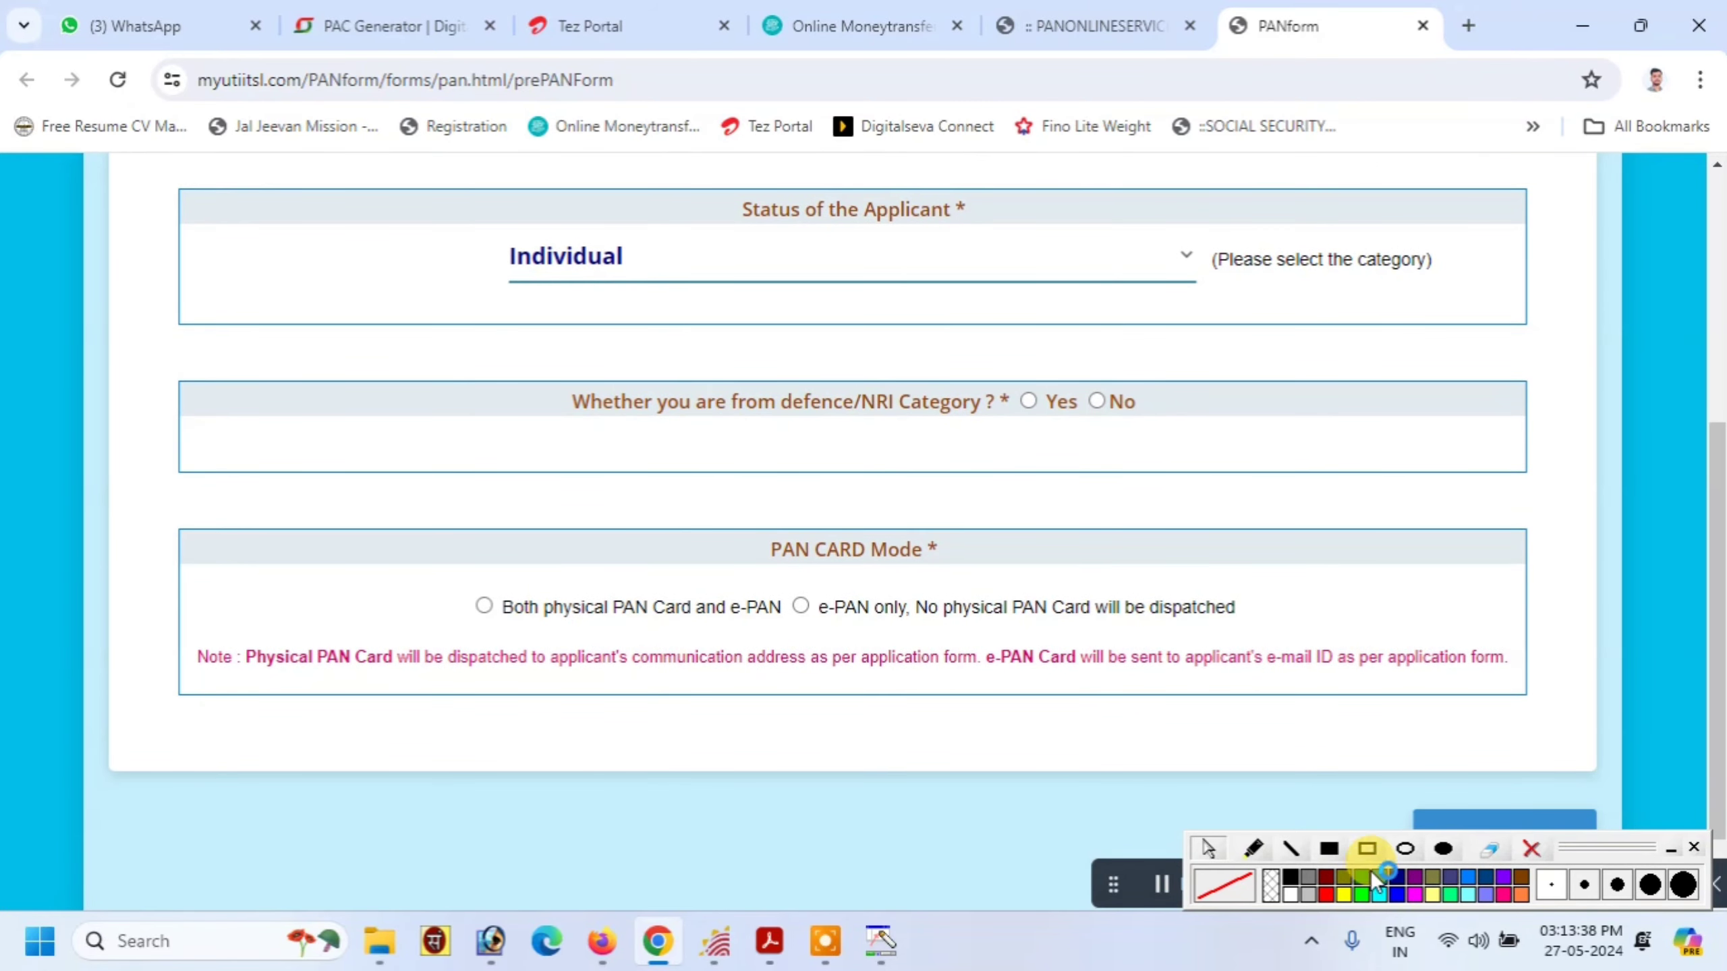
click(1367, 849)
Answer No to the defence/NRI question
mouse_move(535, 347)
mouse_down()
mouse_move(1218, 450)
mouse_move(1217, 425)
mouse_up()
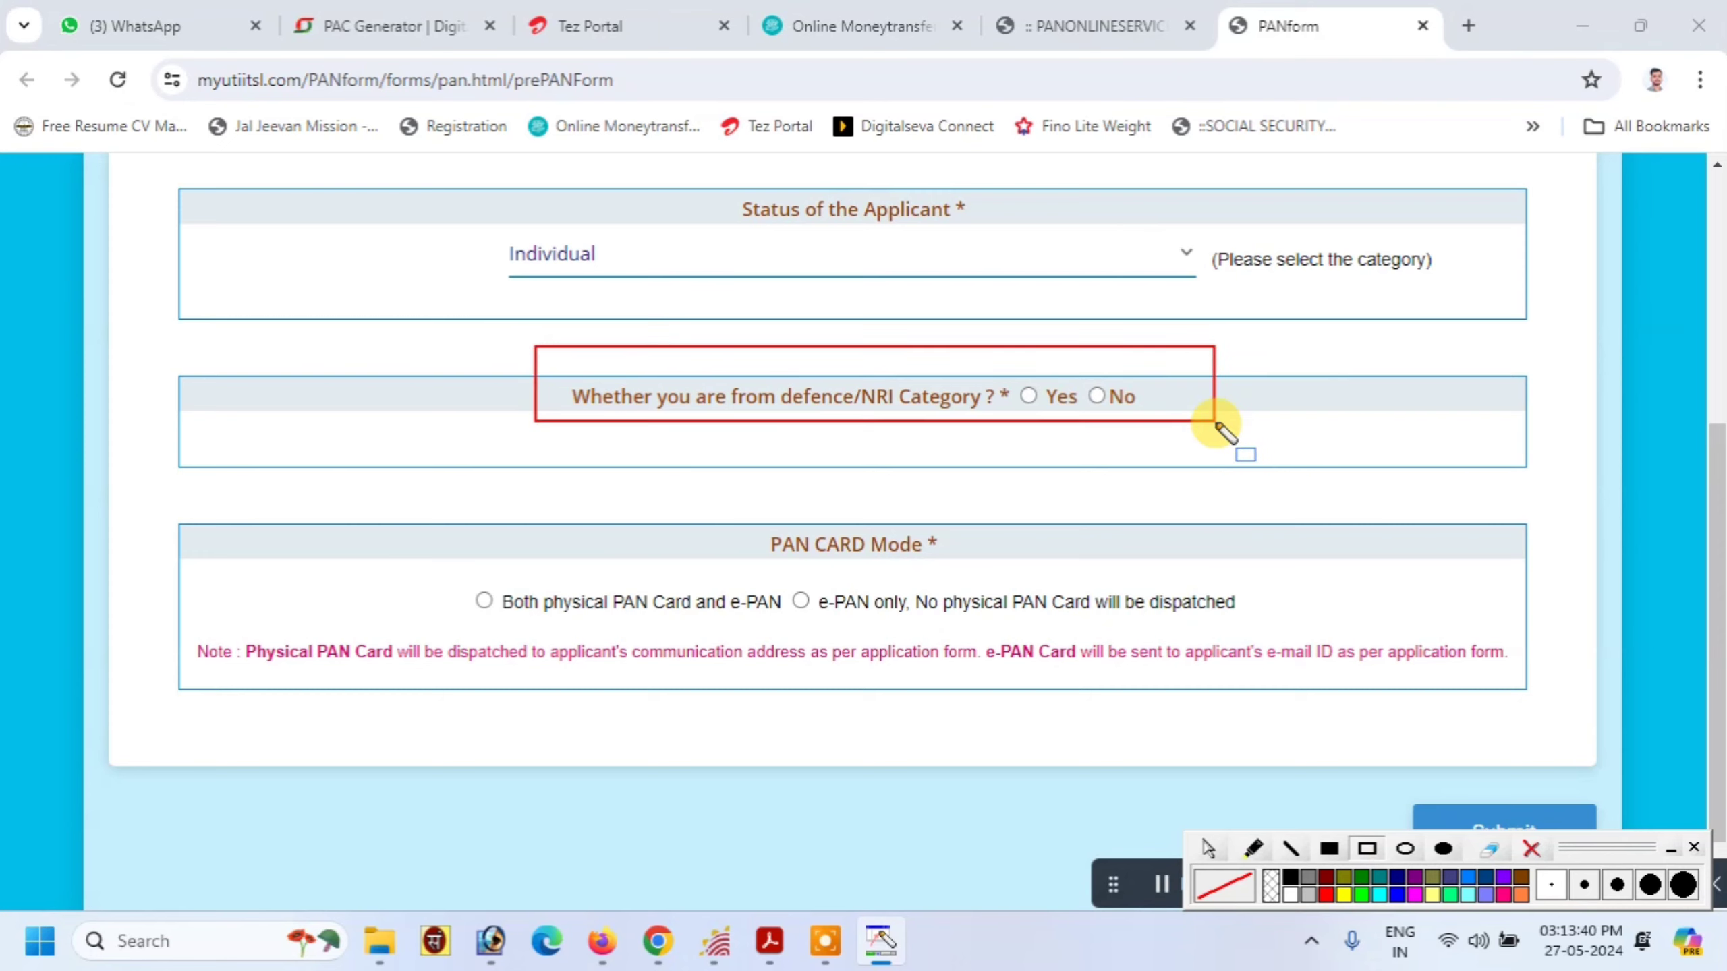
click(1531, 849)
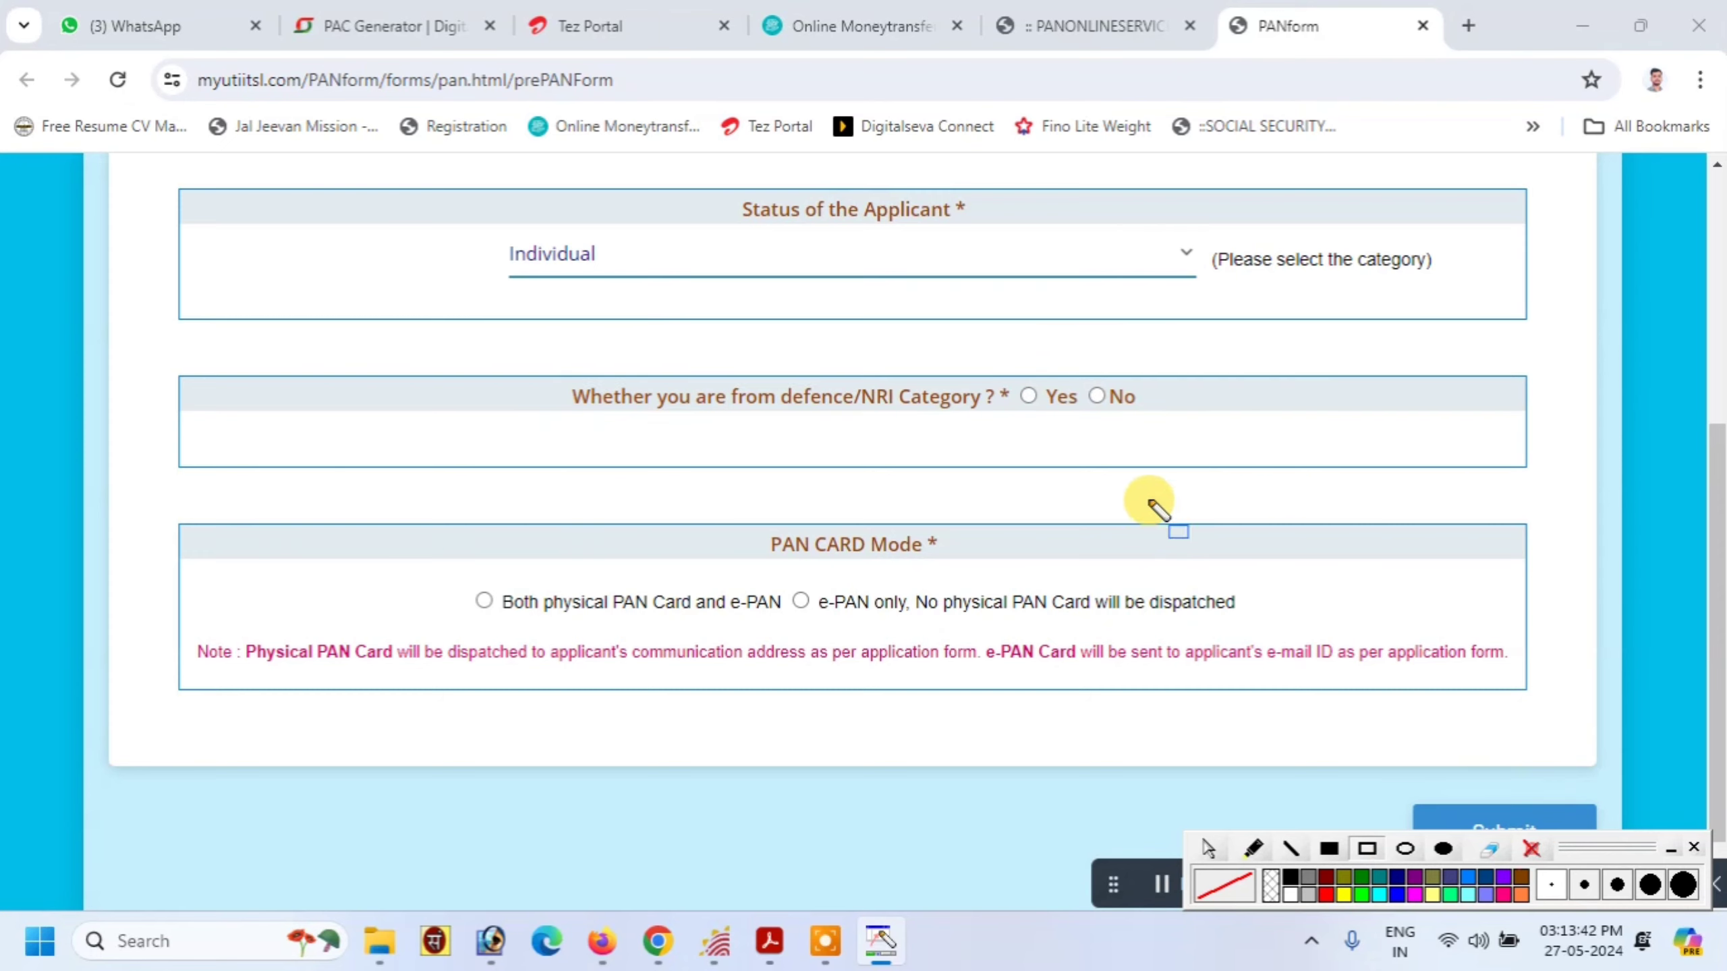
click(1136, 481)
click(1097, 397)
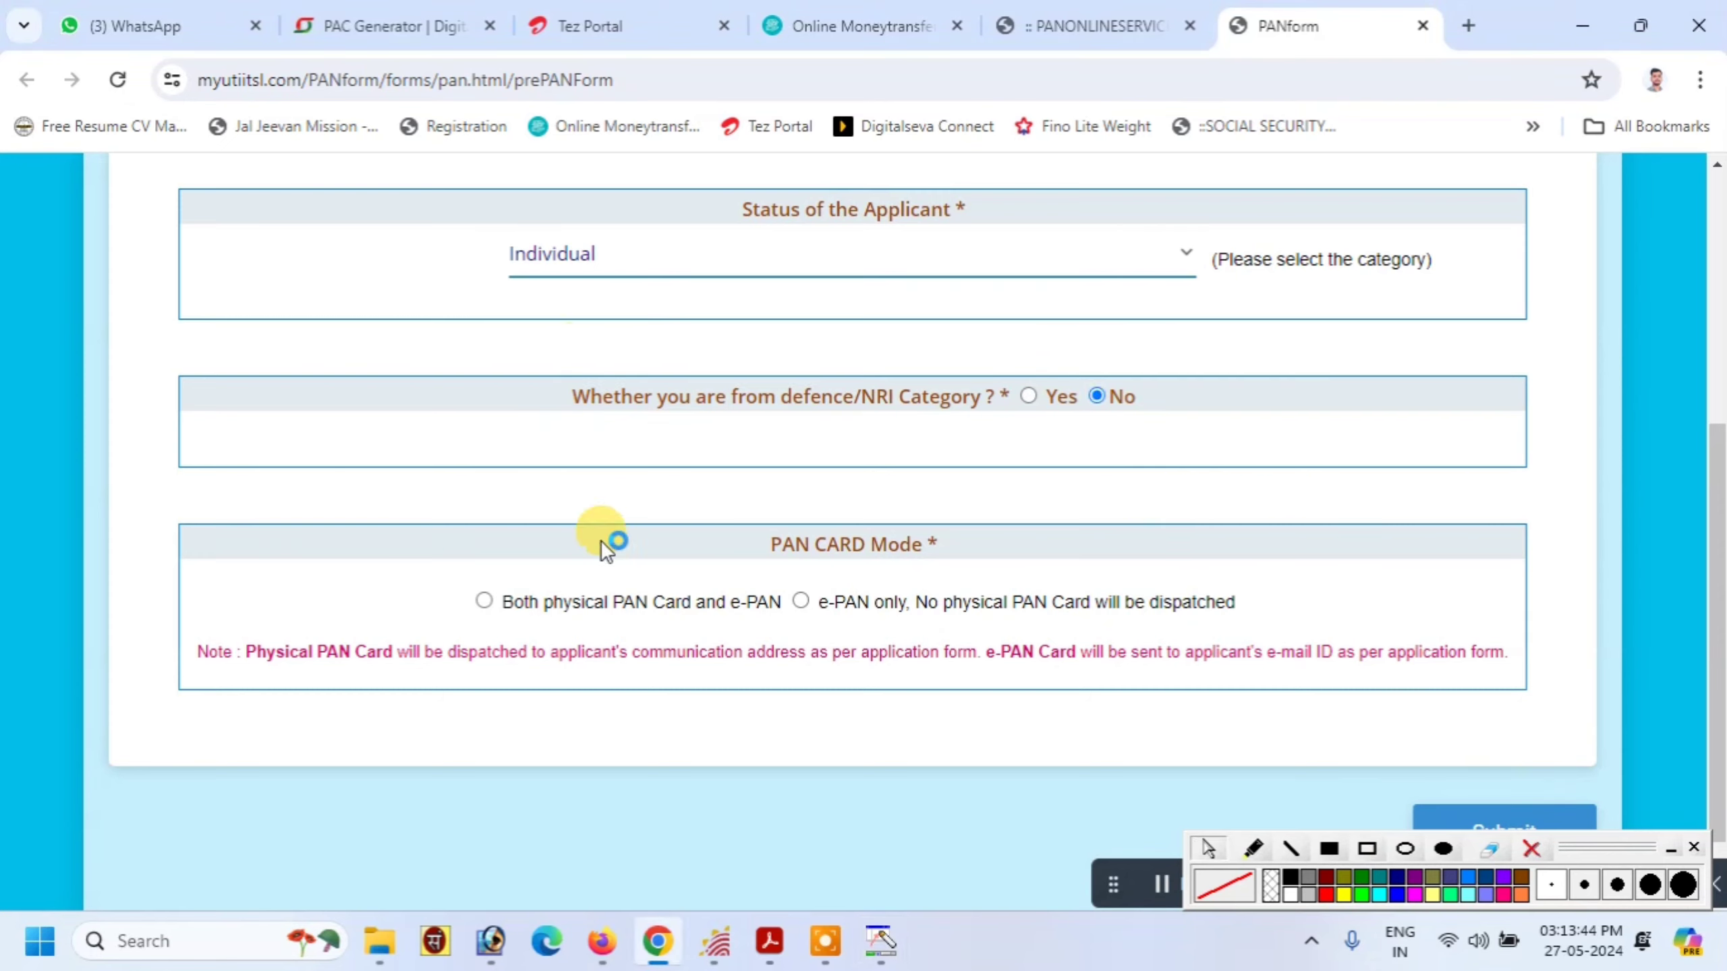
Choose 'Both physical PAN Card and e-PAN' and submit for a reference number
click(1367, 849)
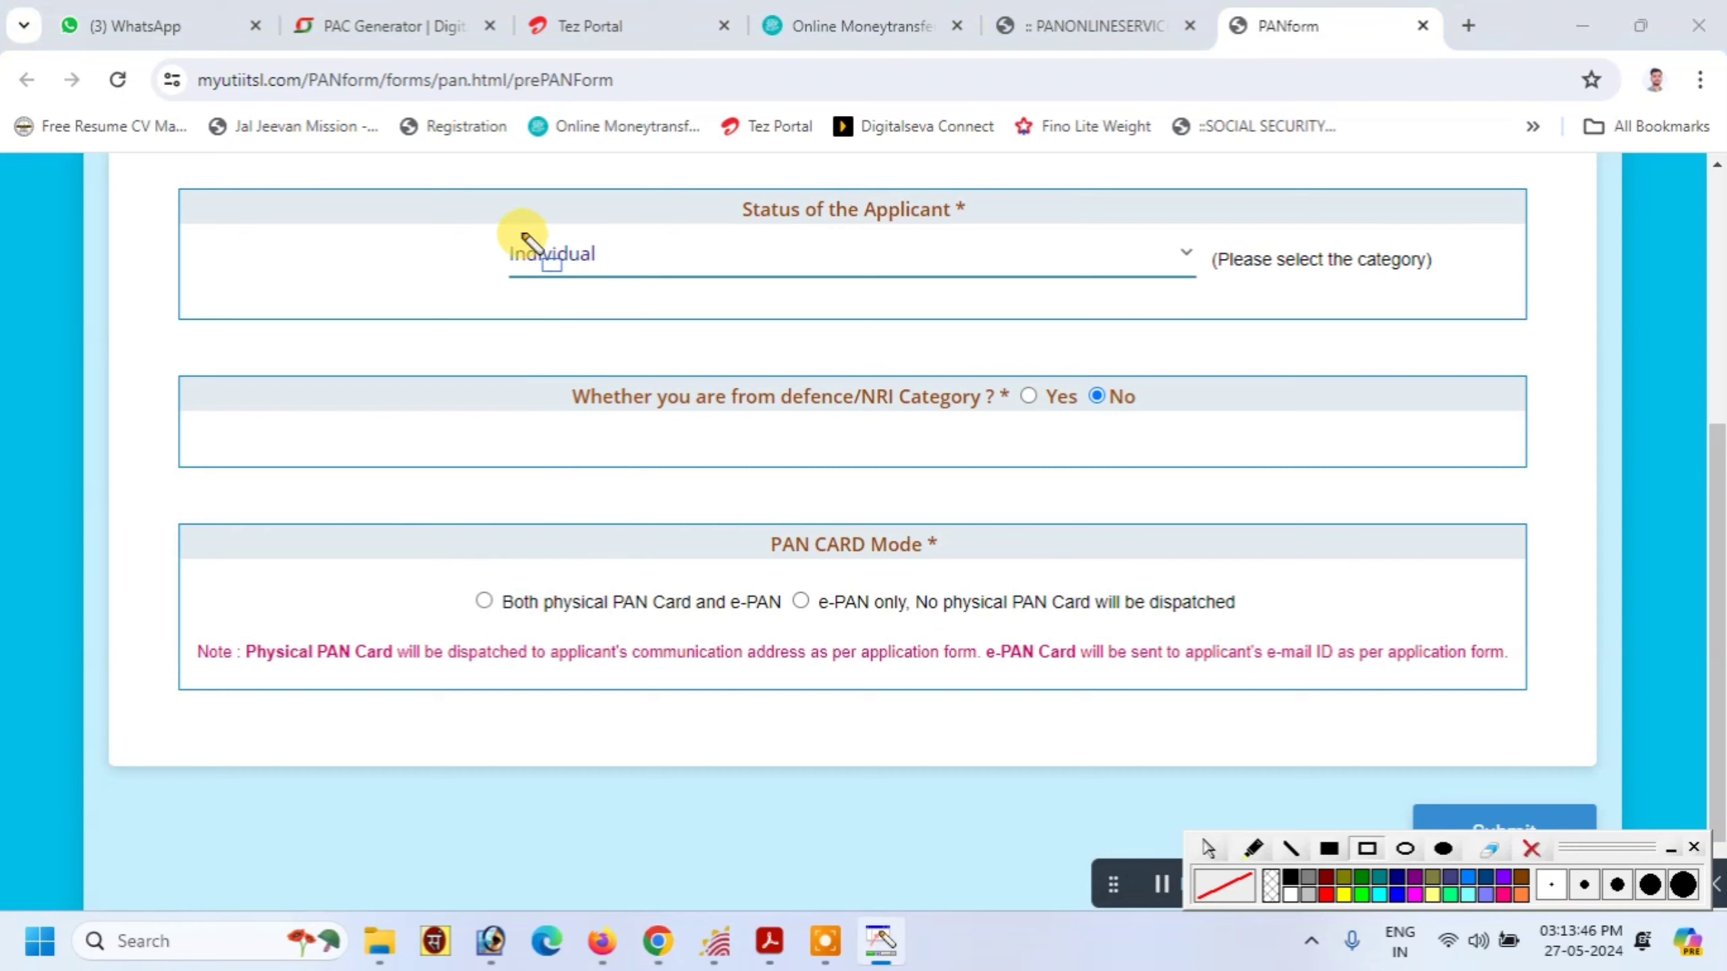
drag(481, 225, 641, 277)
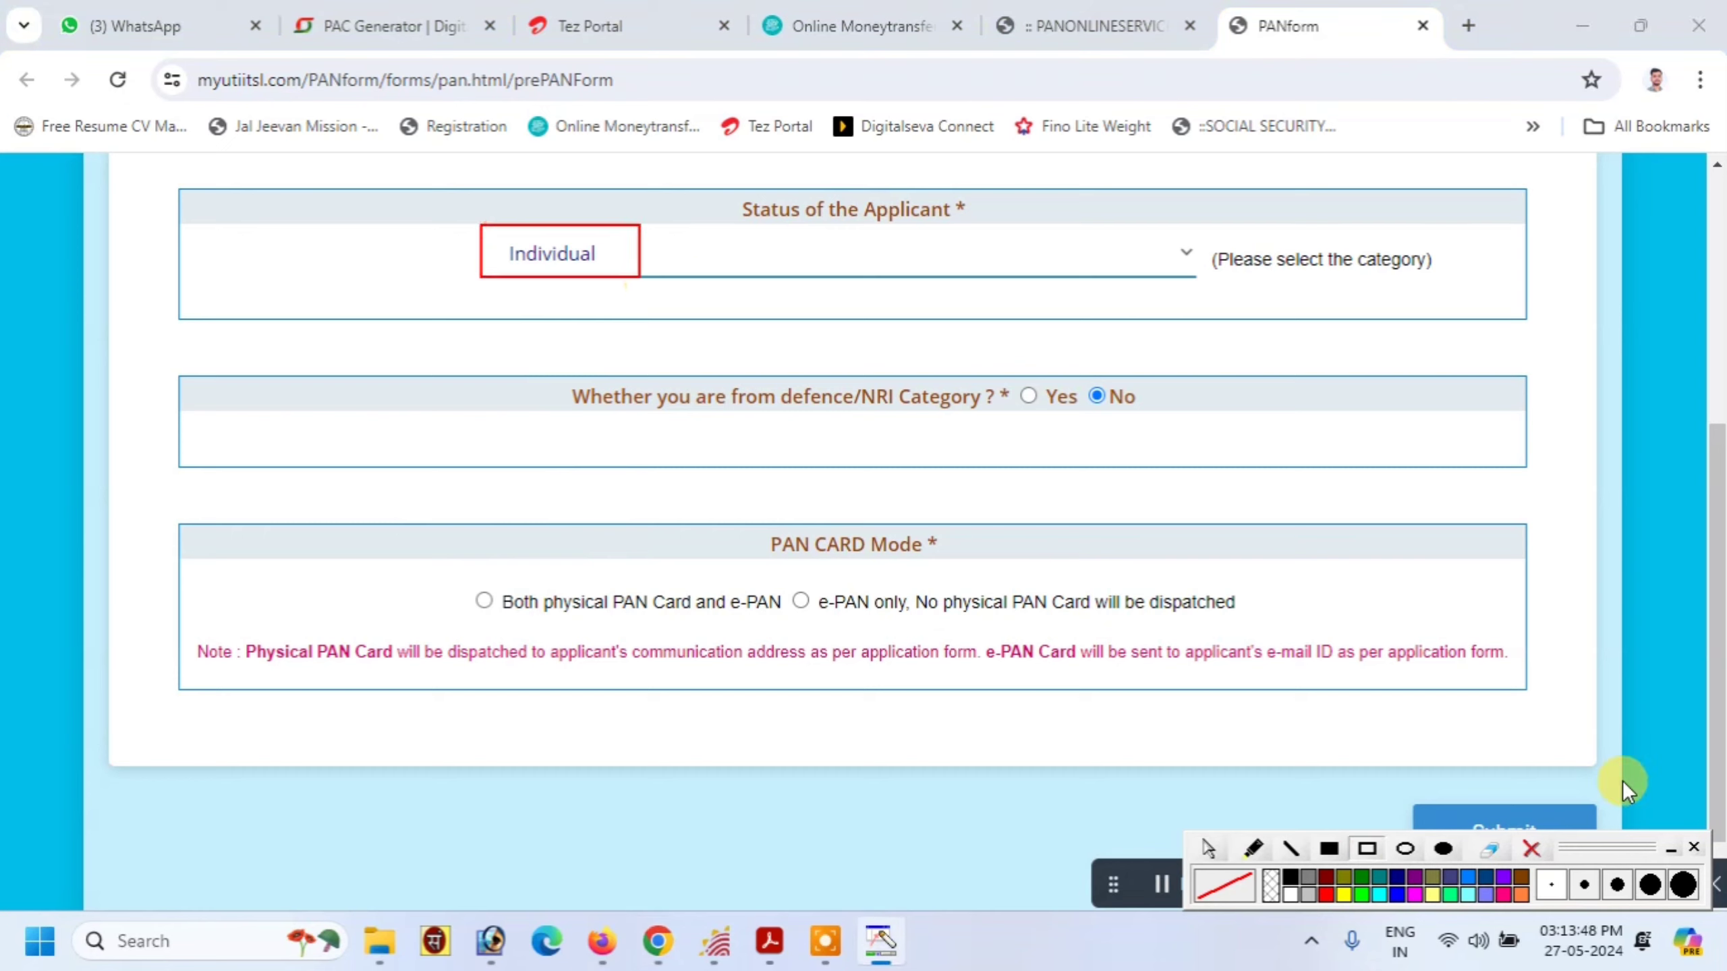
click(1537, 850)
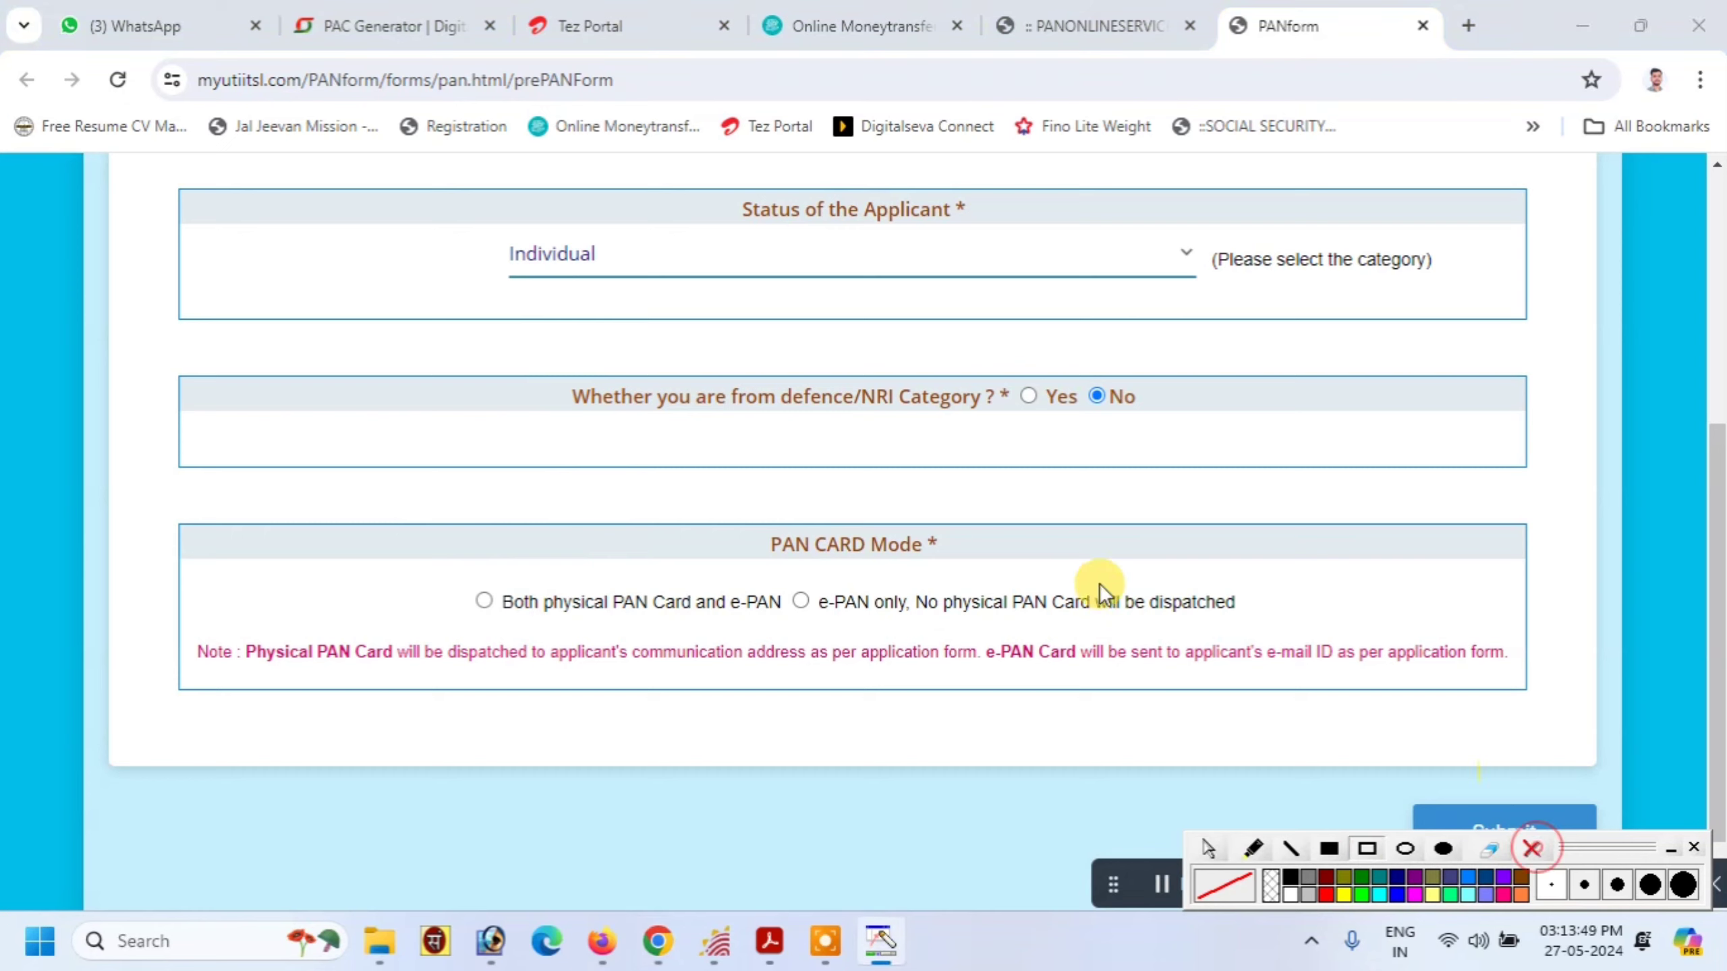
click(484, 601)
click(1254, 848)
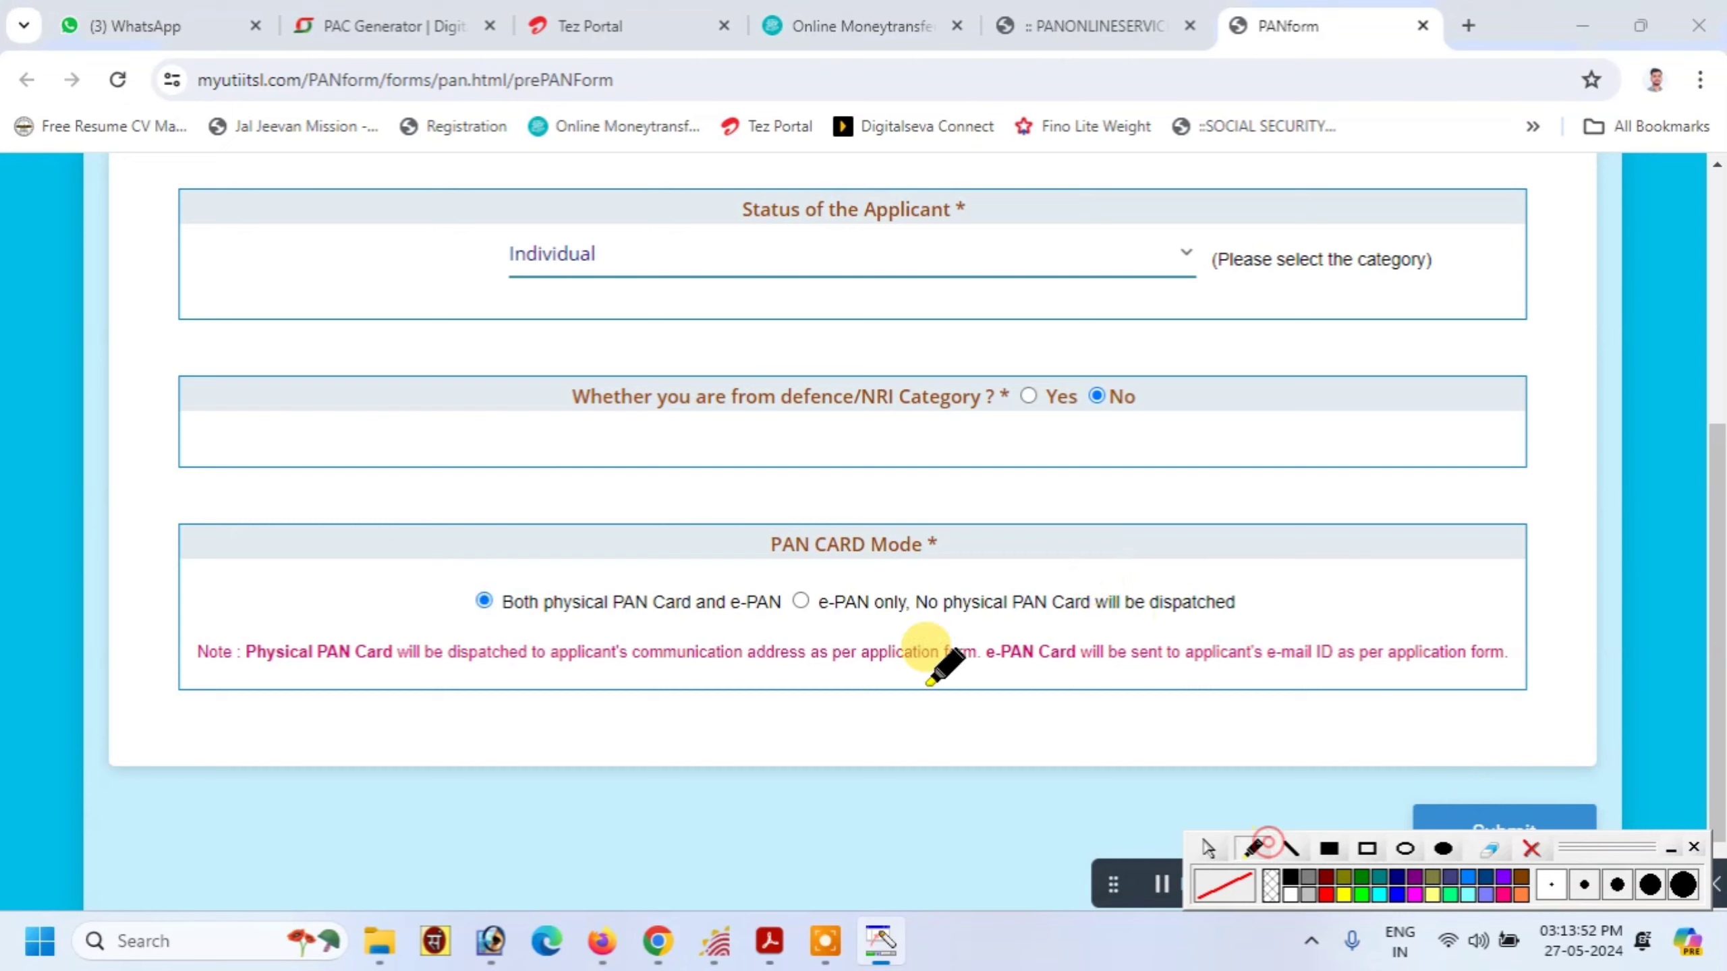
drag(595, 623, 1028, 624)
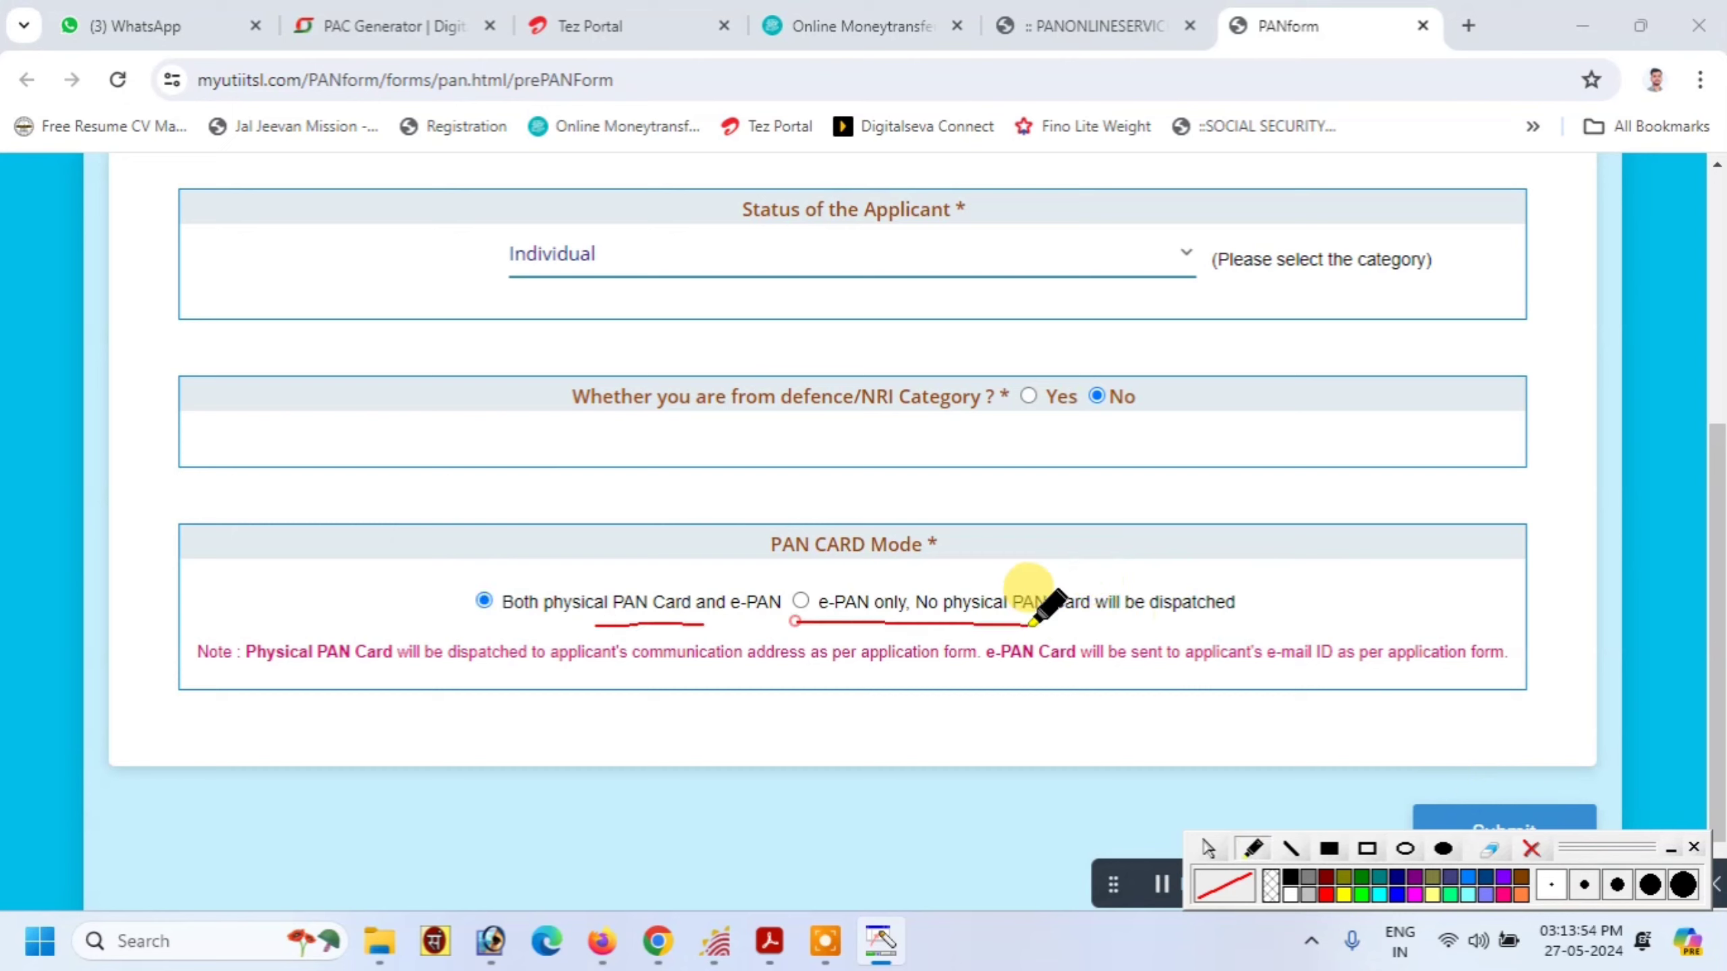
drag(807, 597, 854, 577)
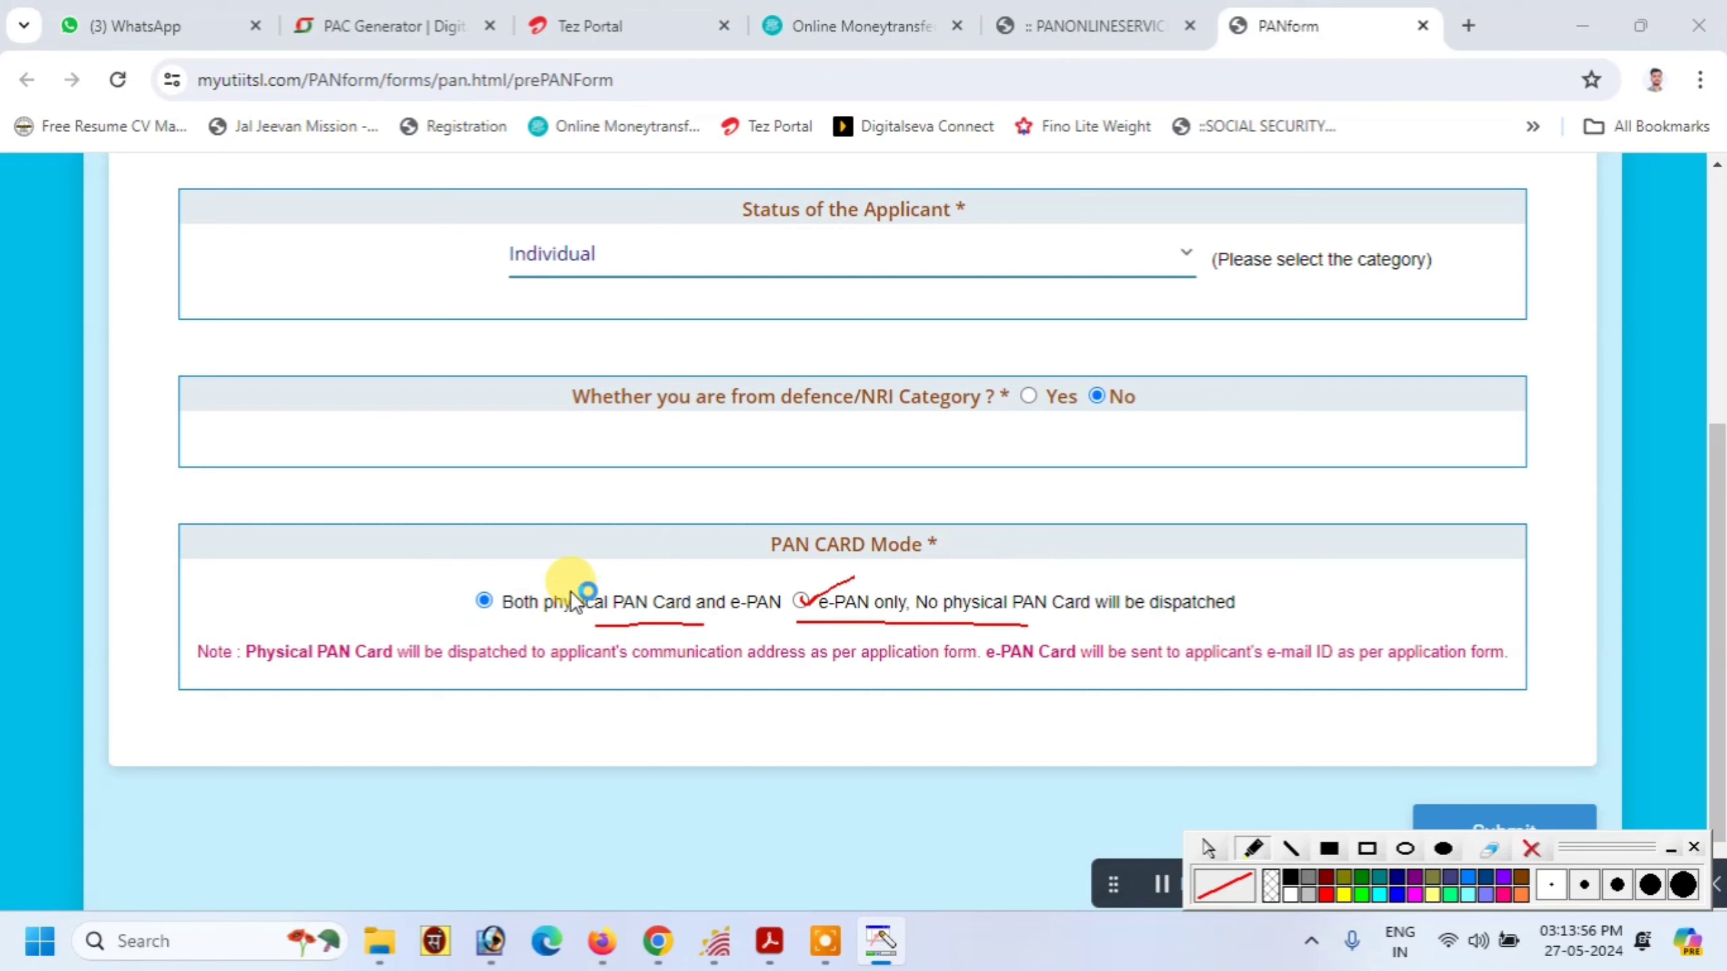
drag(471, 593, 514, 591)
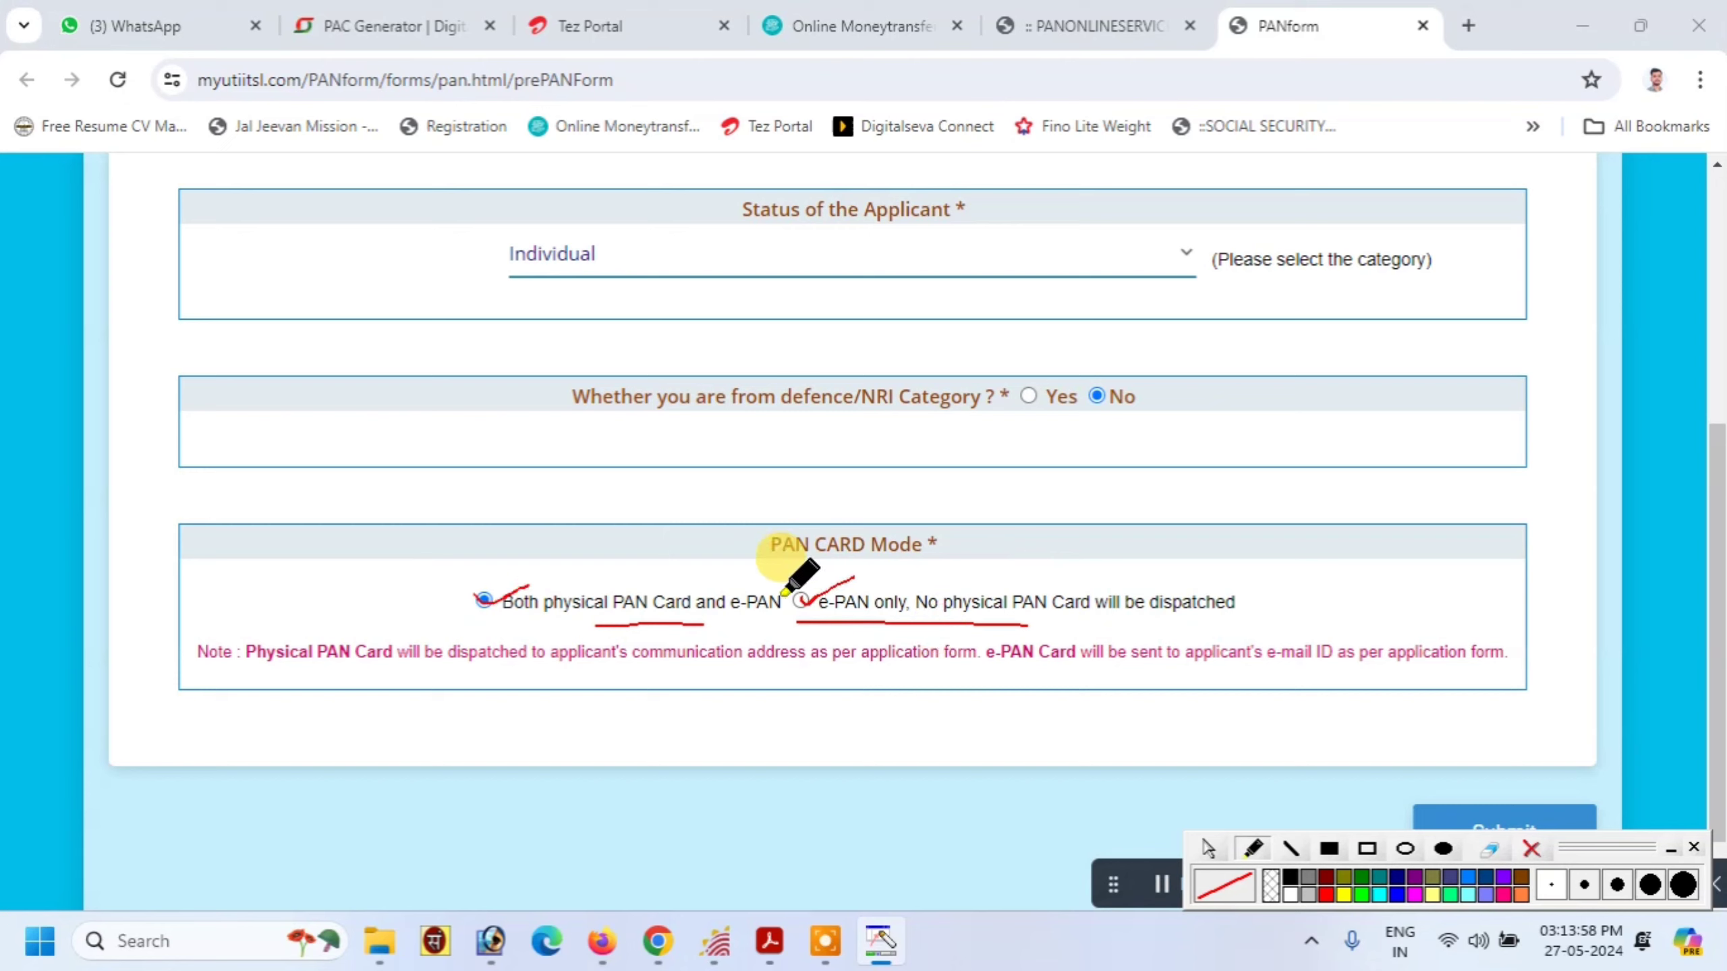
click(1532, 846)
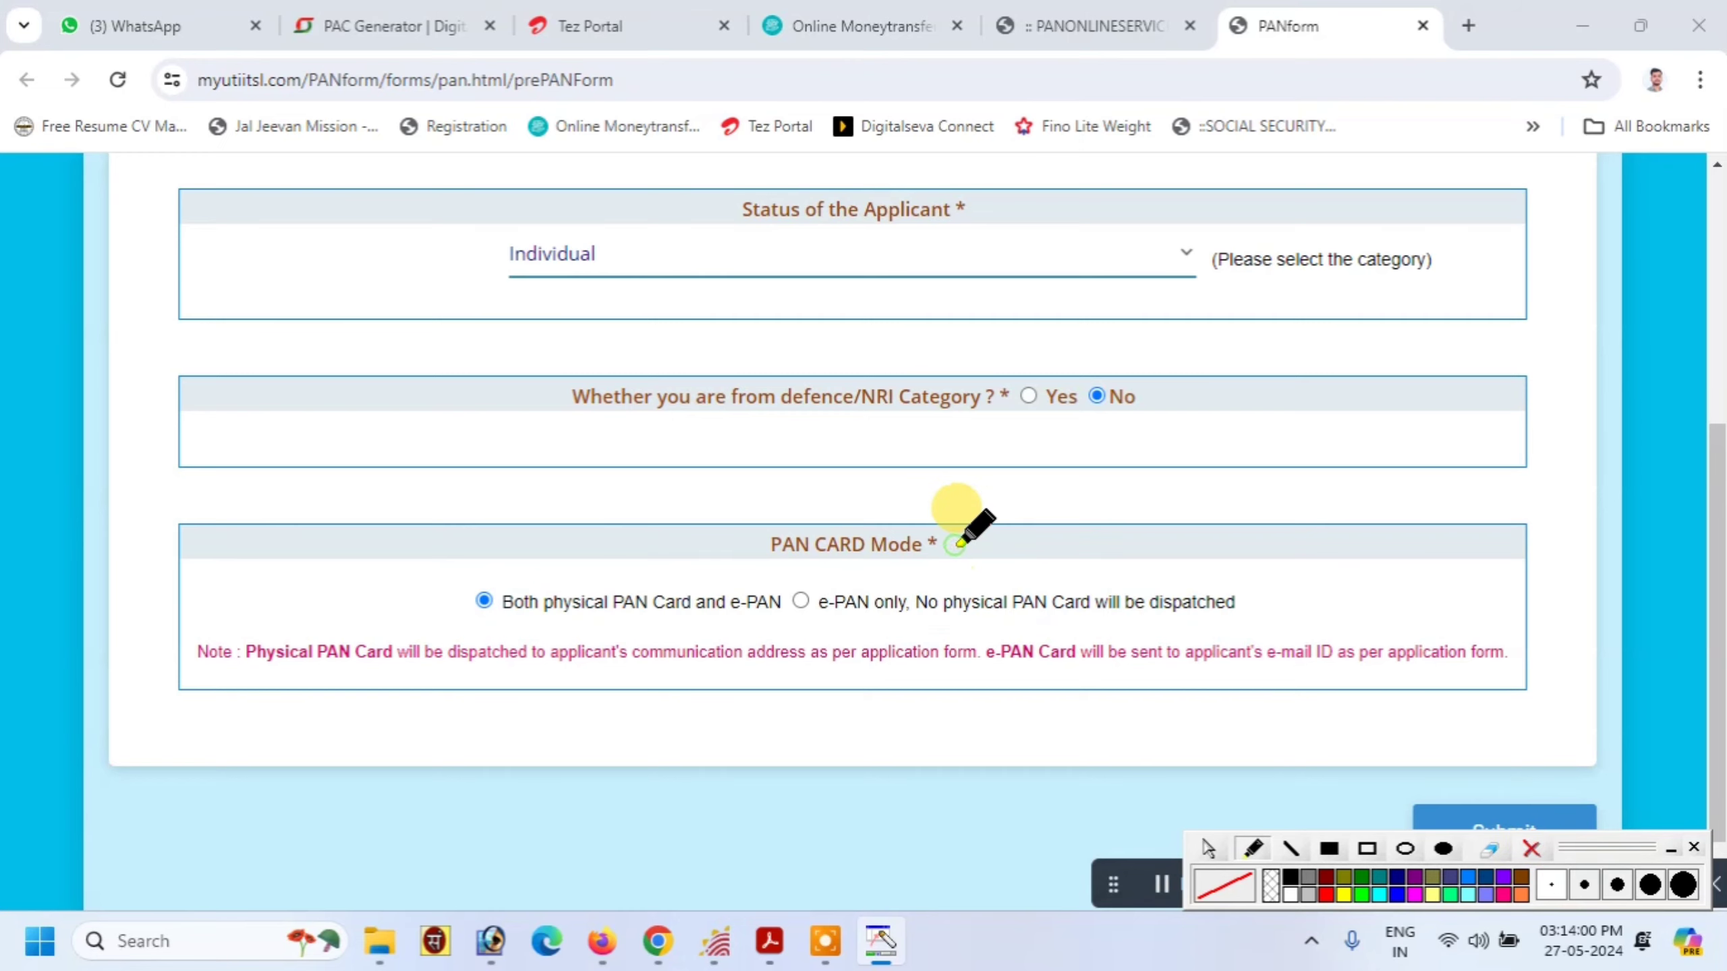
scroll(1433, 731, down, 1)
click(1491, 750)
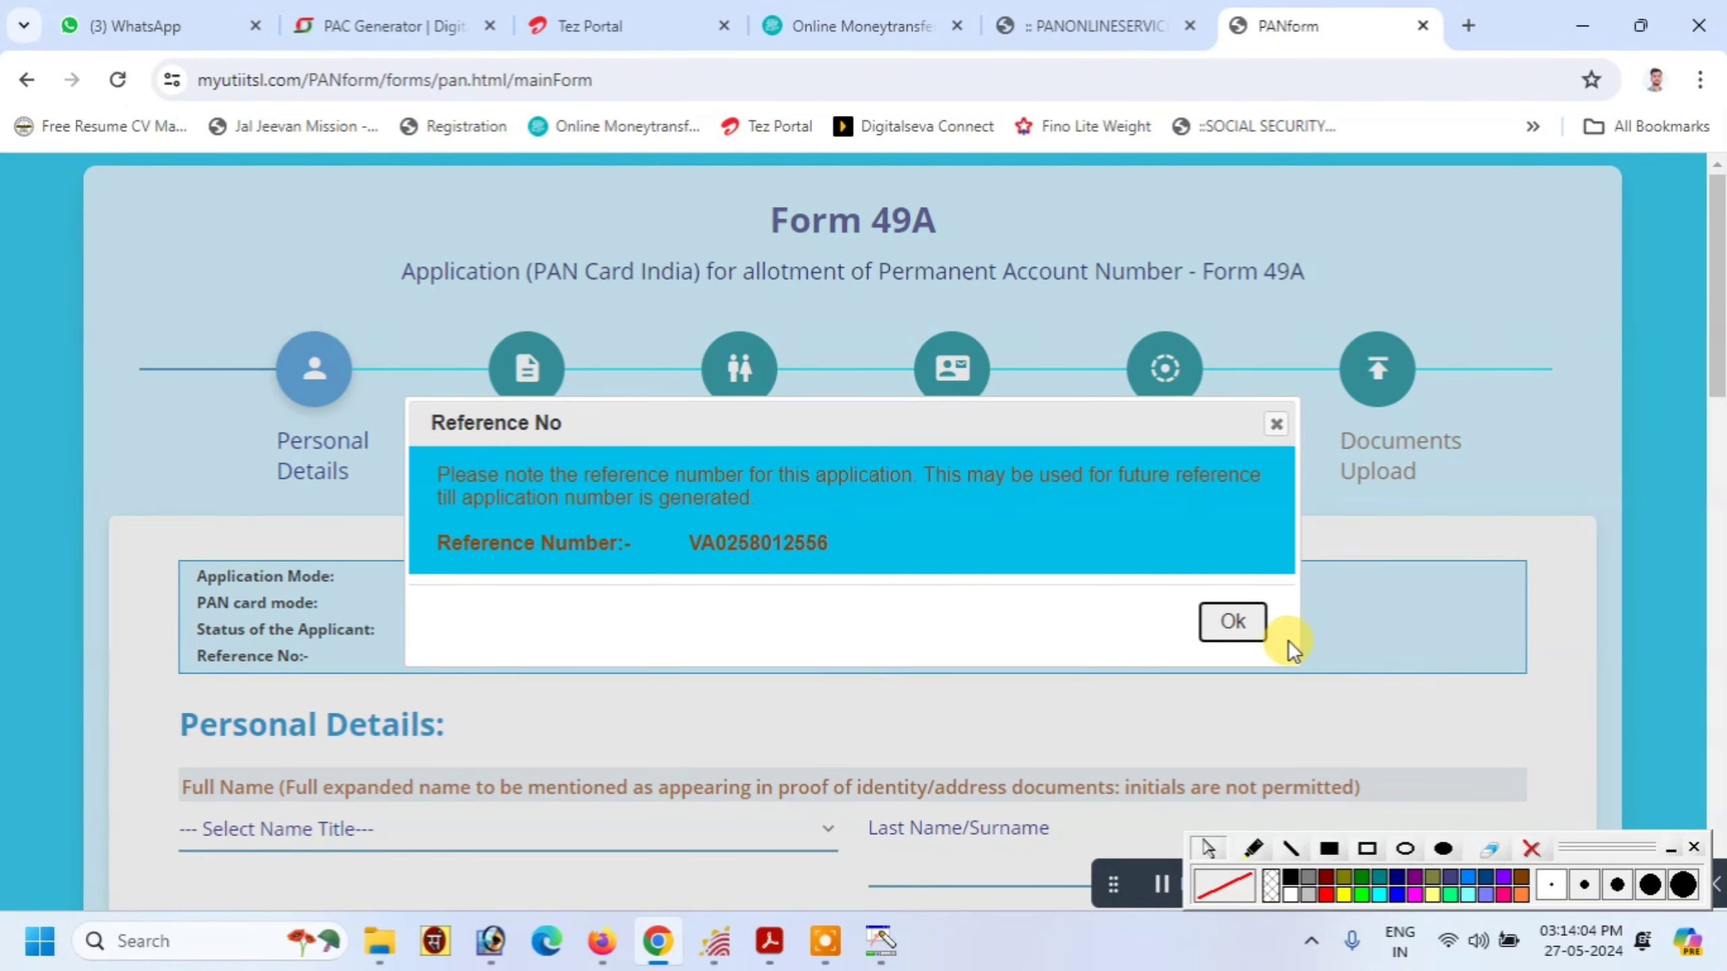
Acknowledge the reference number notice and set the name title to SMT
click(1232, 622)
scroll(730, 611, down, 5)
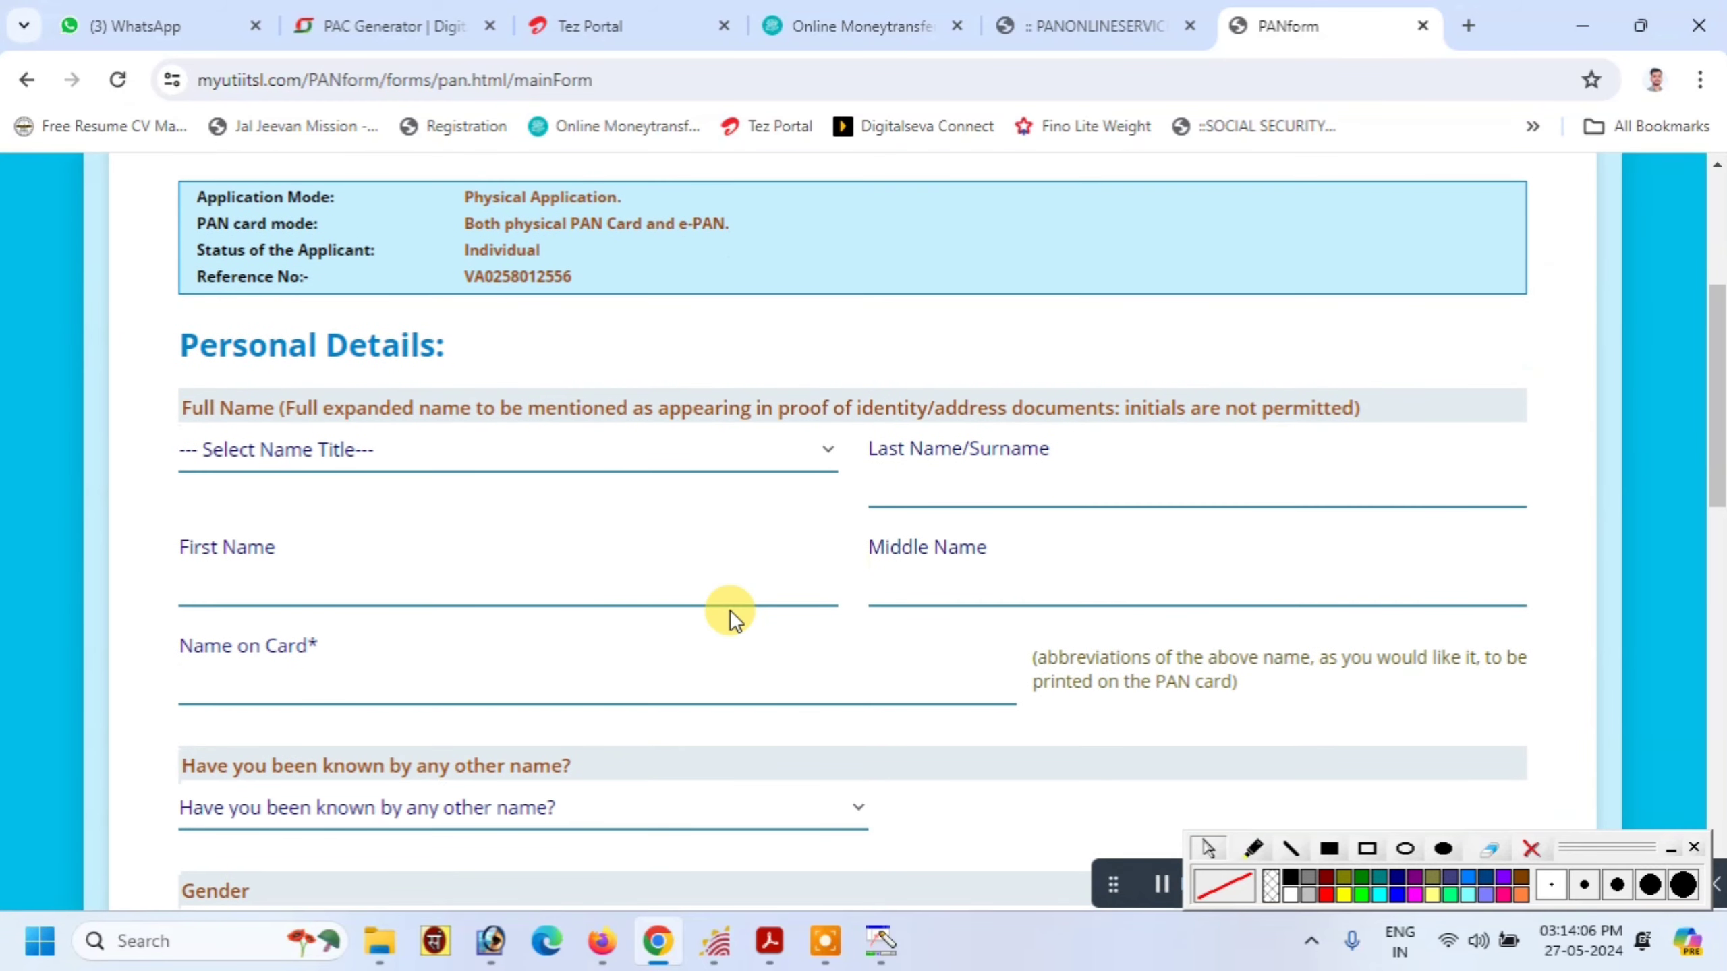
click(287, 452)
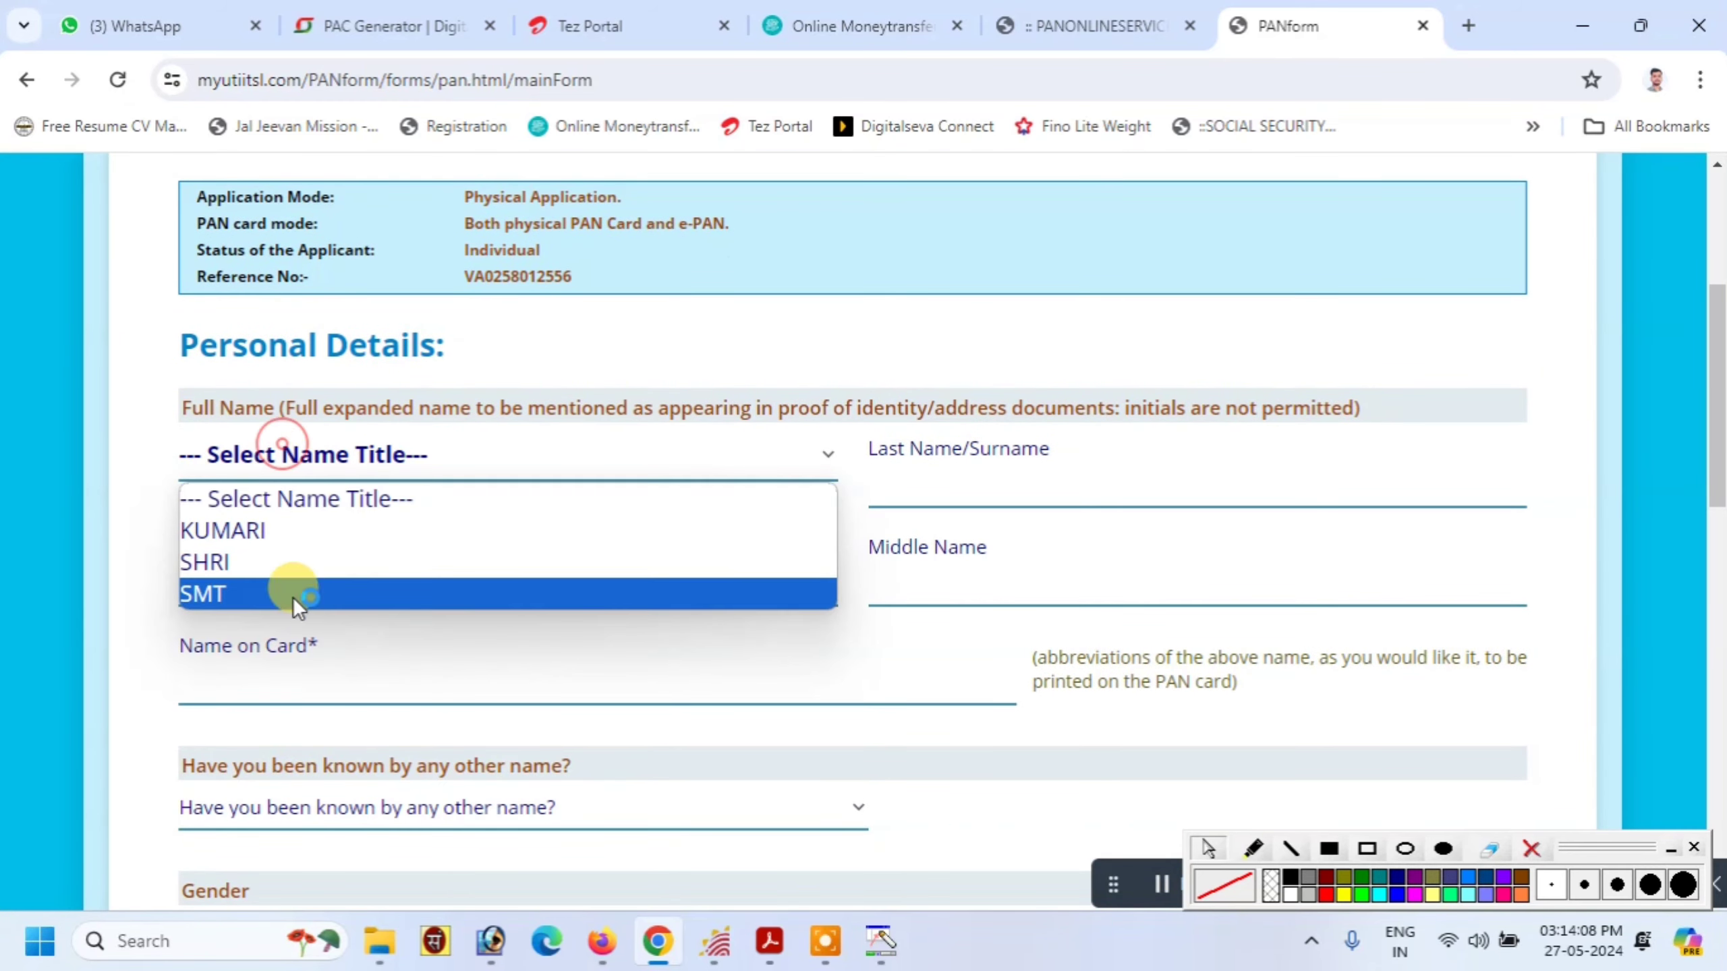
click(296, 564)
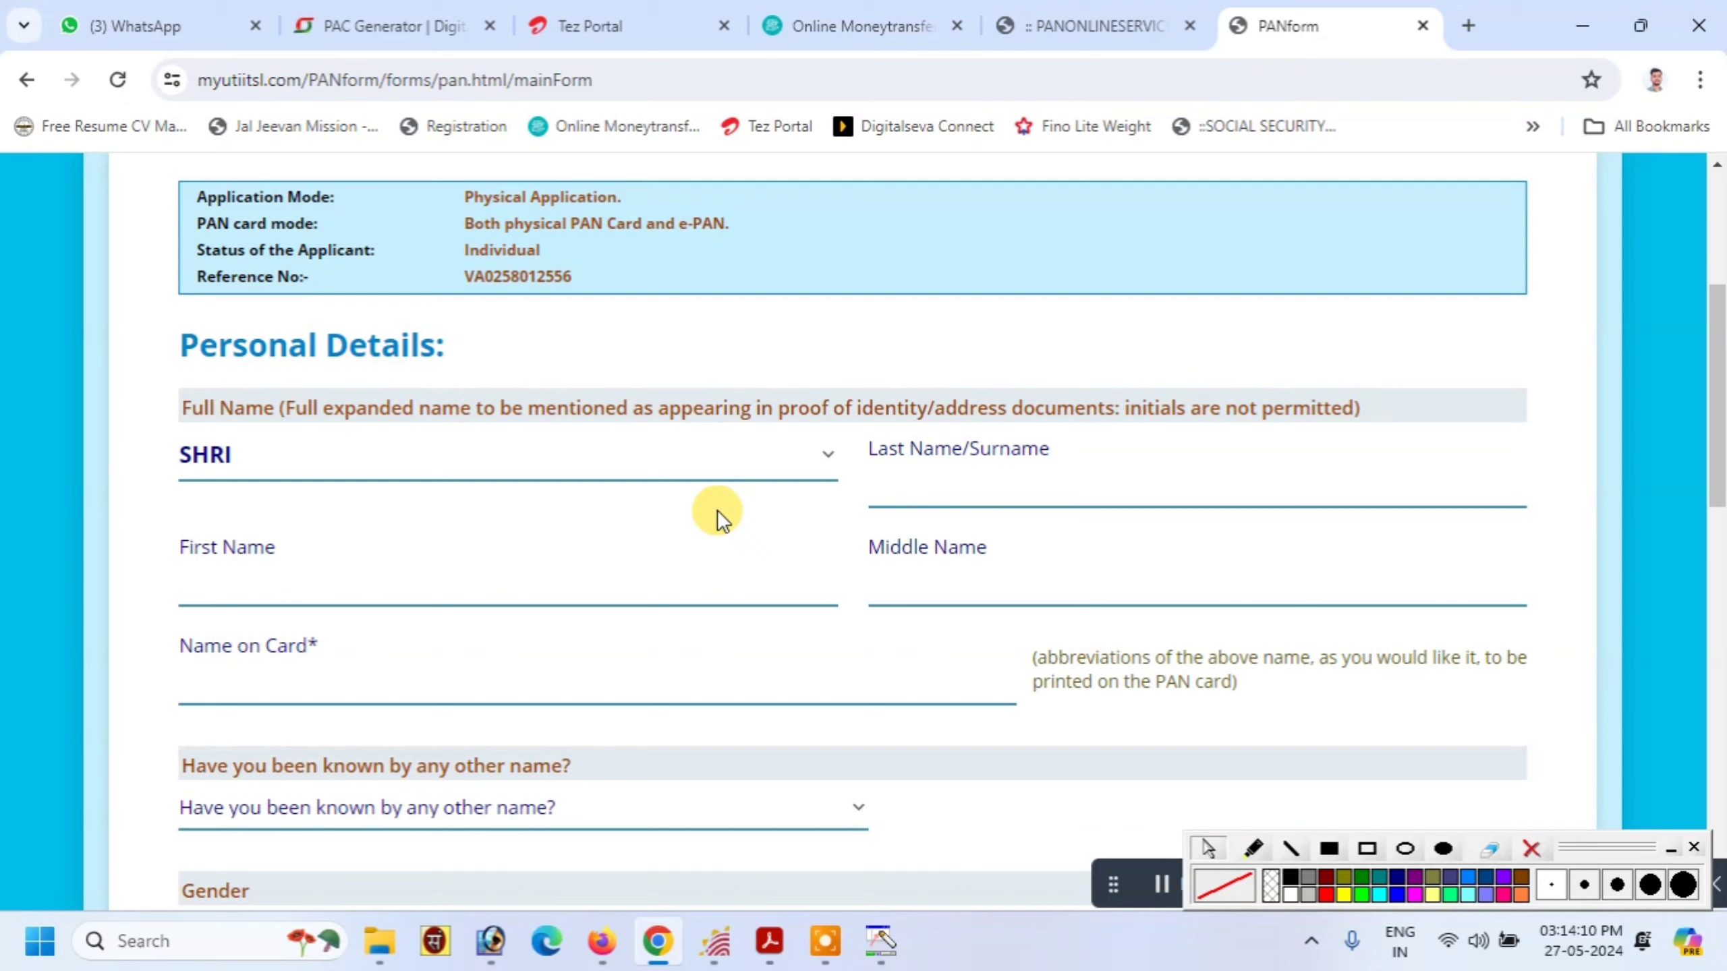
click(272, 453)
click(224, 584)
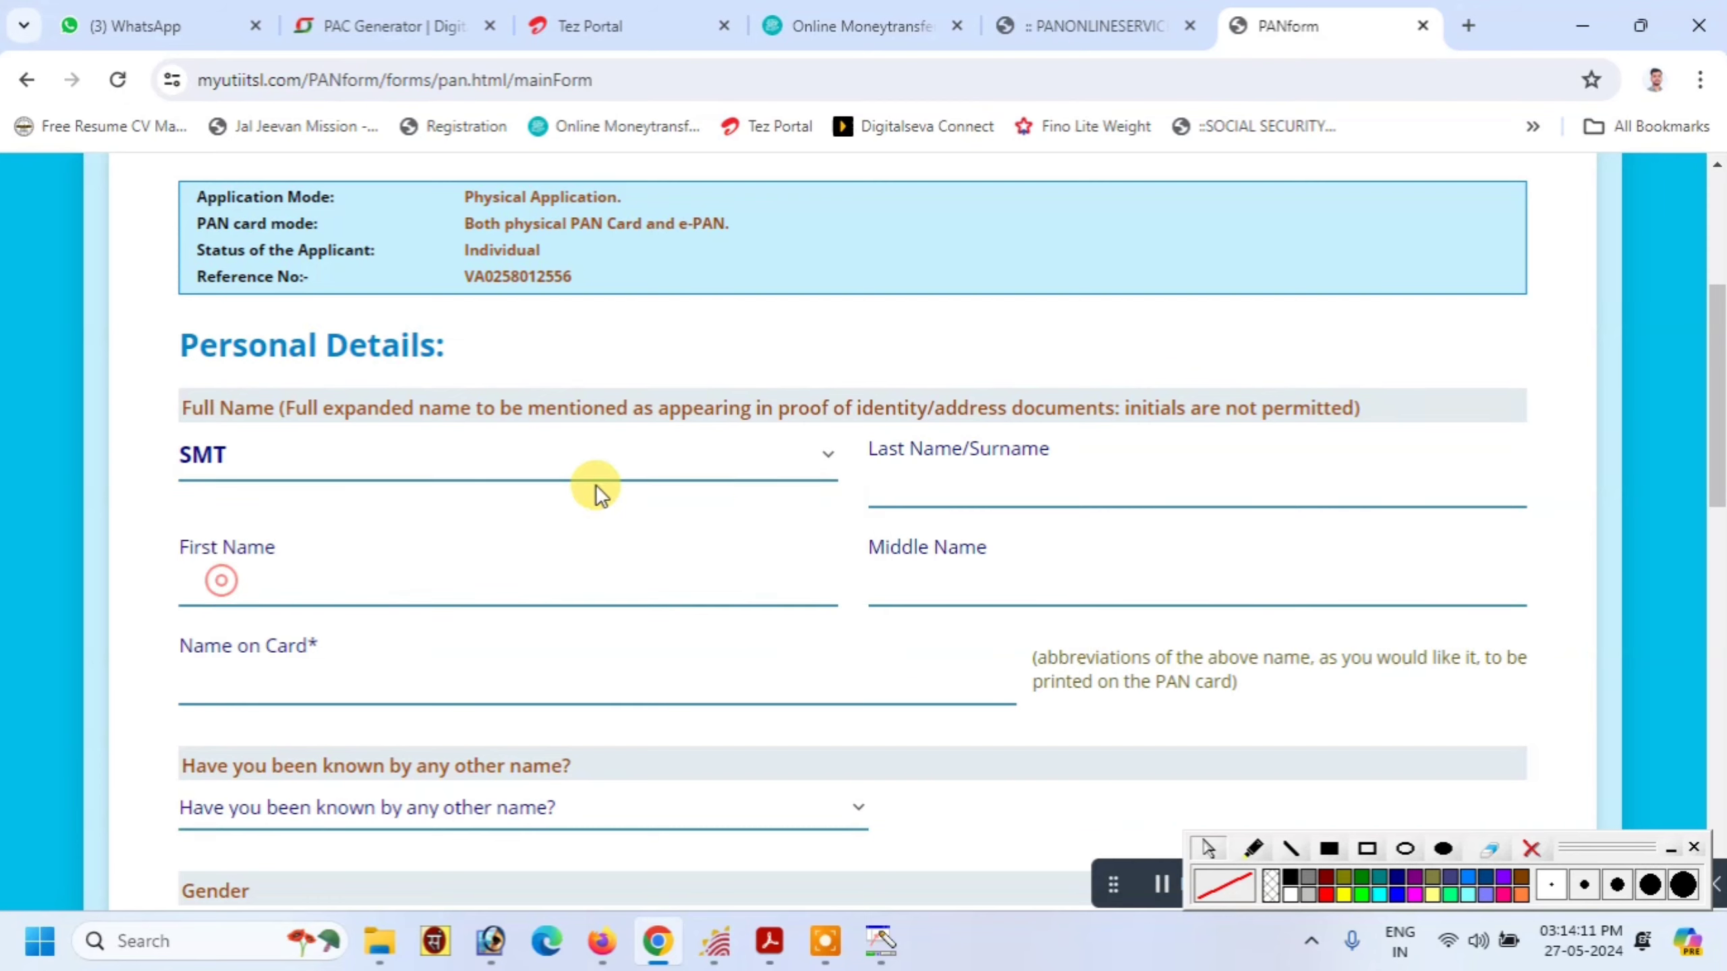
Enter the applicant's surname so Name on Card auto-fills, and outline it
click(930, 466)
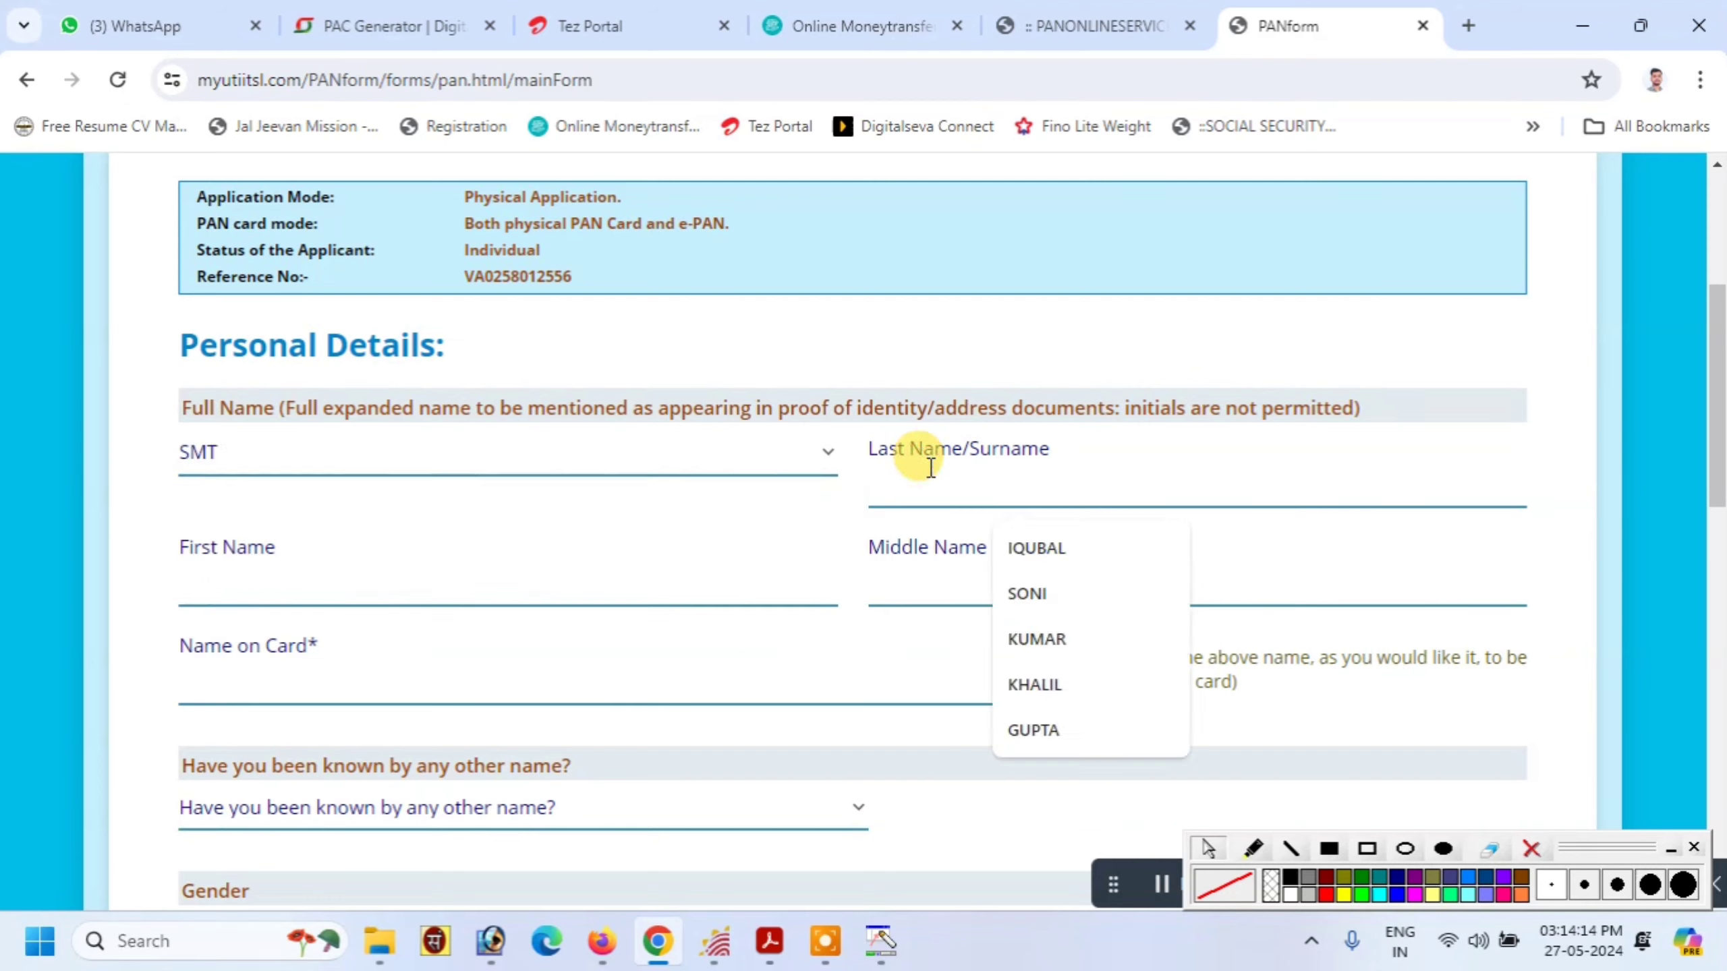
text(rehana)
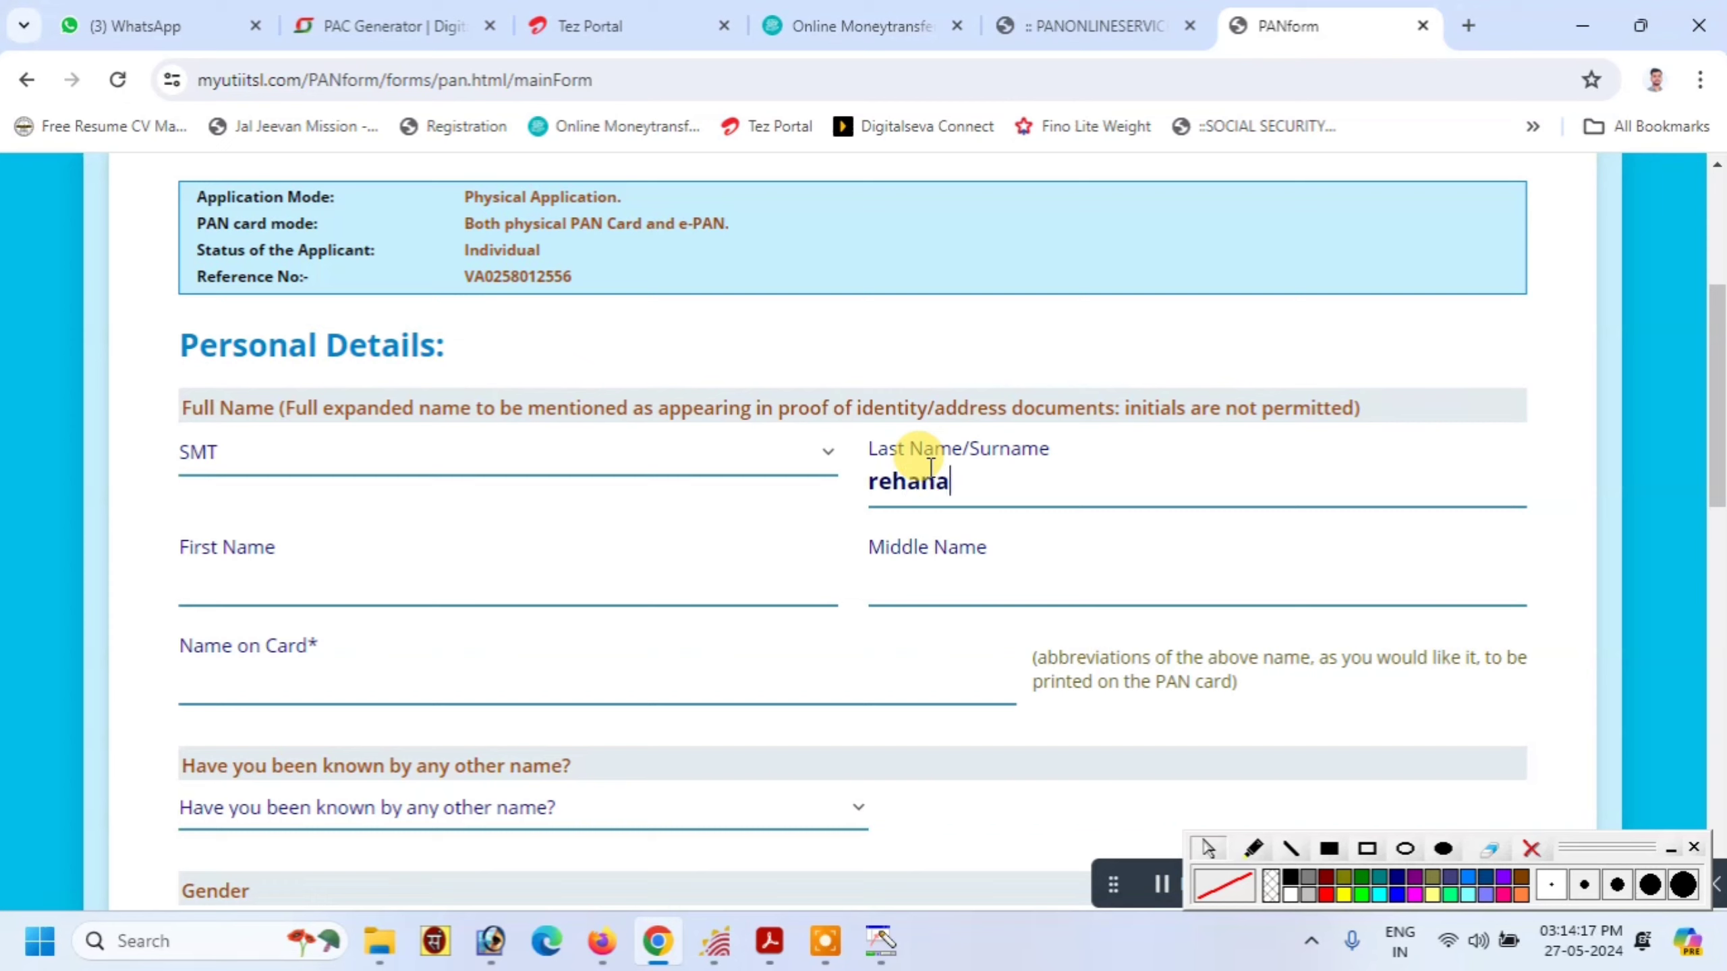
key(Tab)
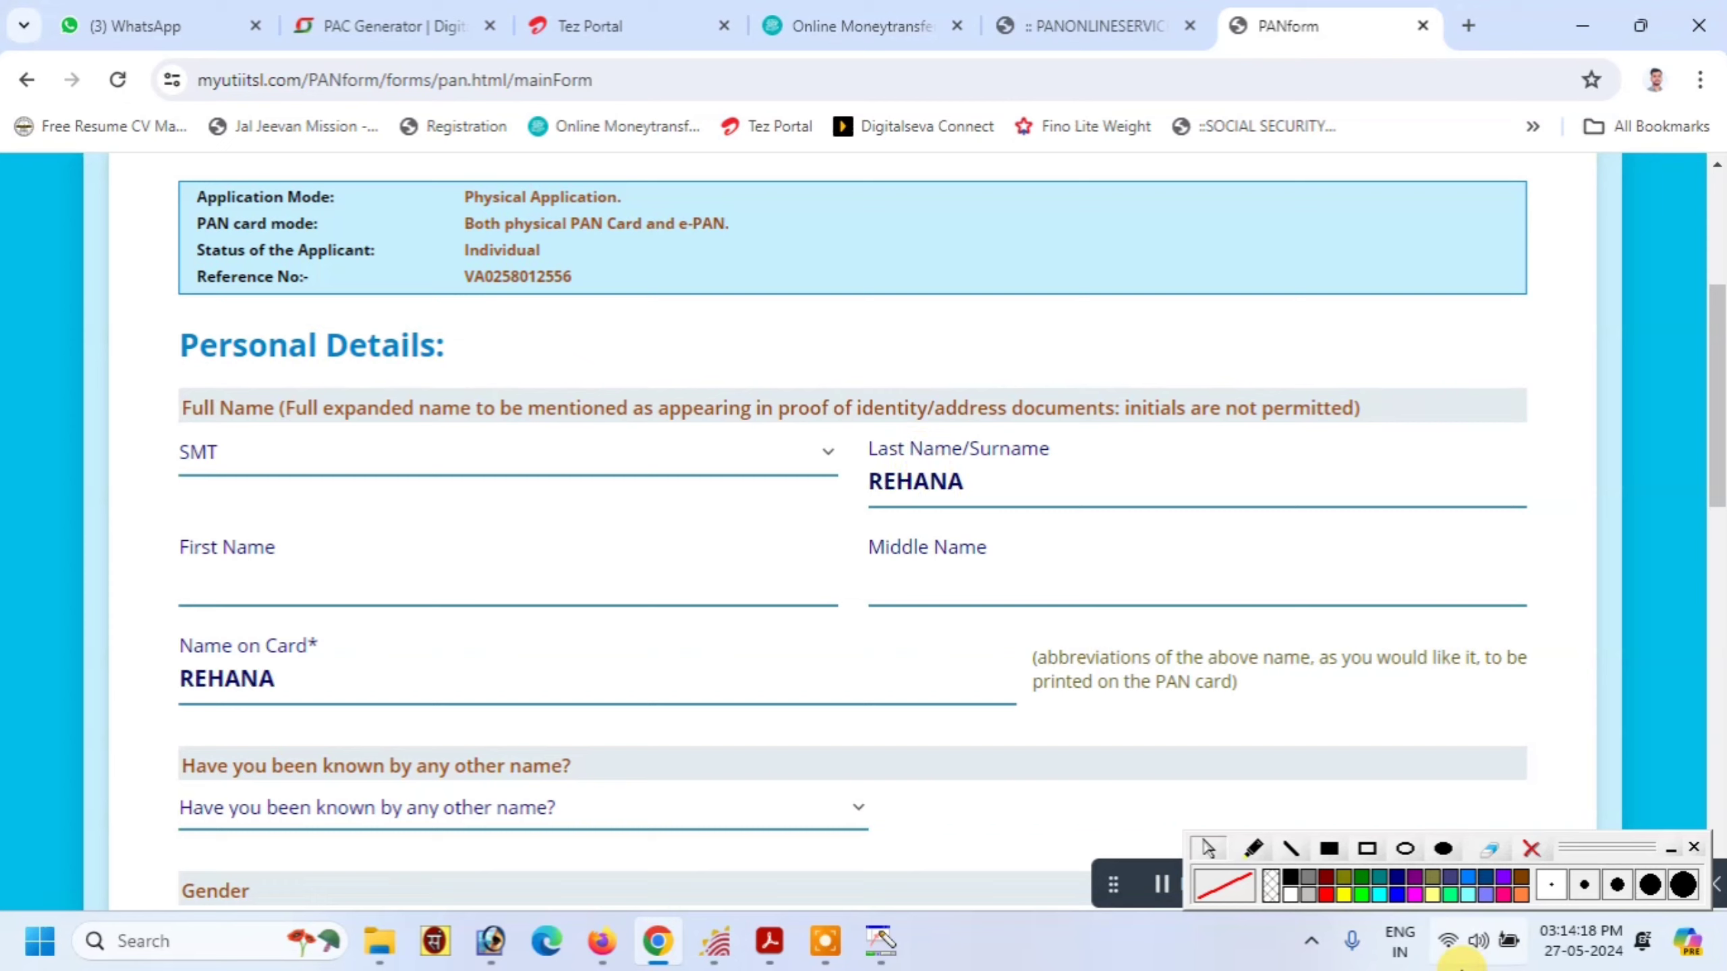
click(1365, 849)
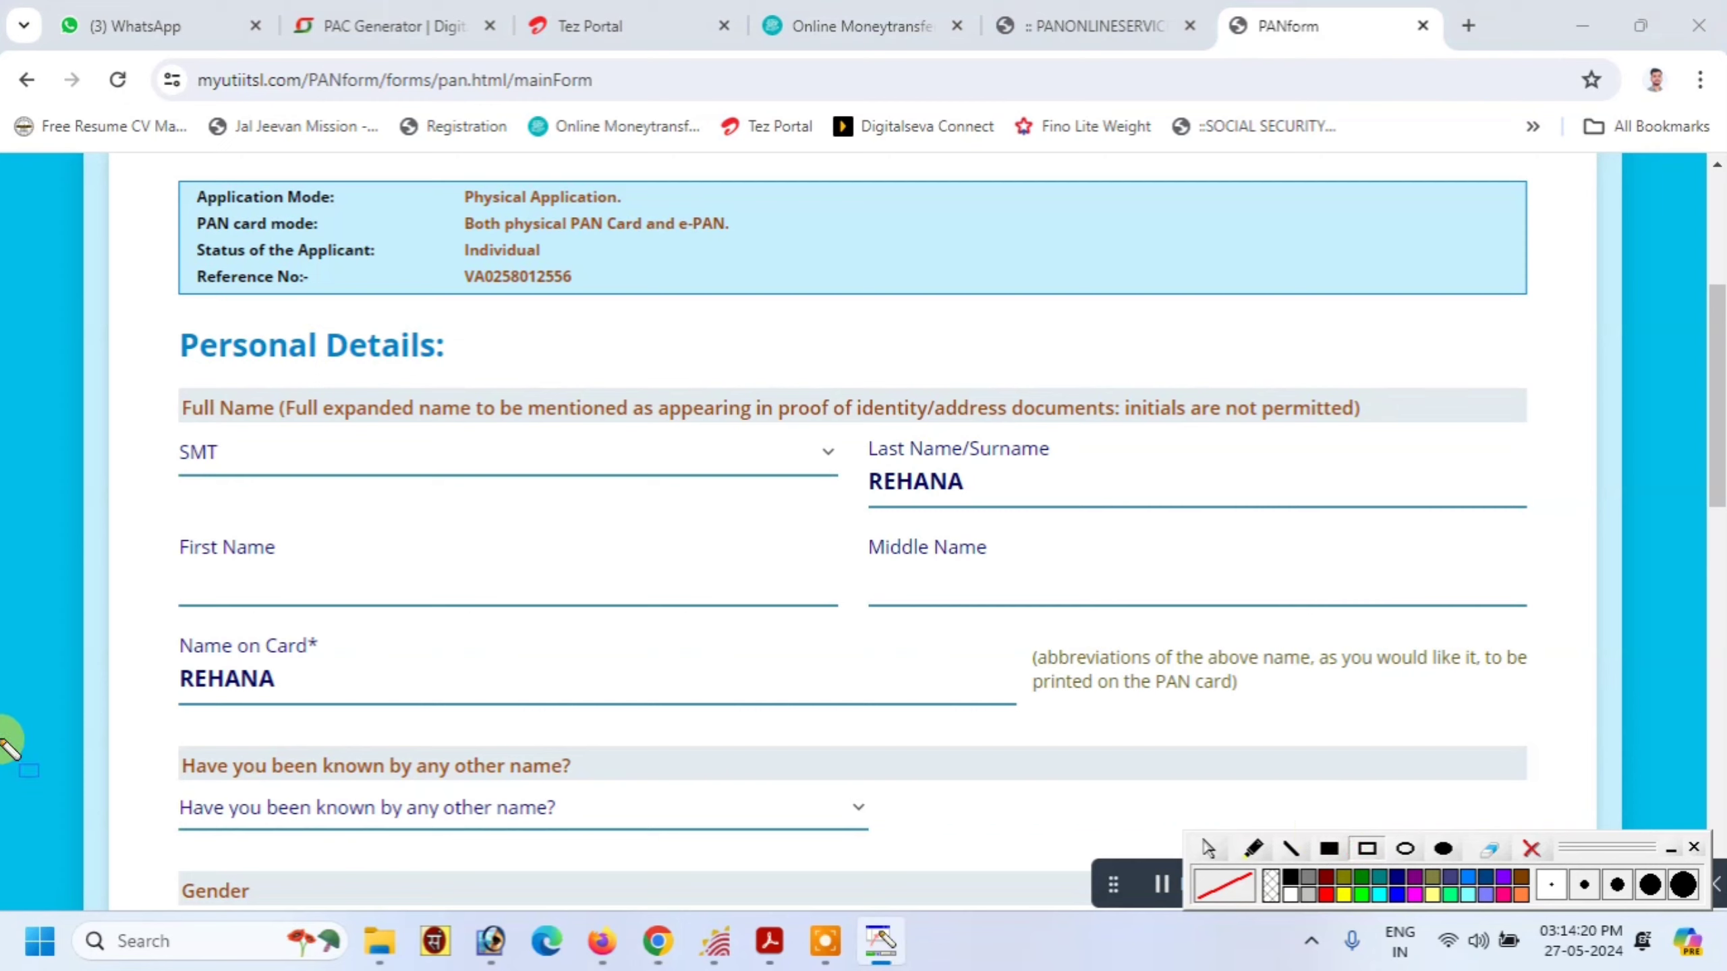
mouse_move(151, 660)
mouse_down()
mouse_move(397, 720)
mouse_move(325, 709)
mouse_up()
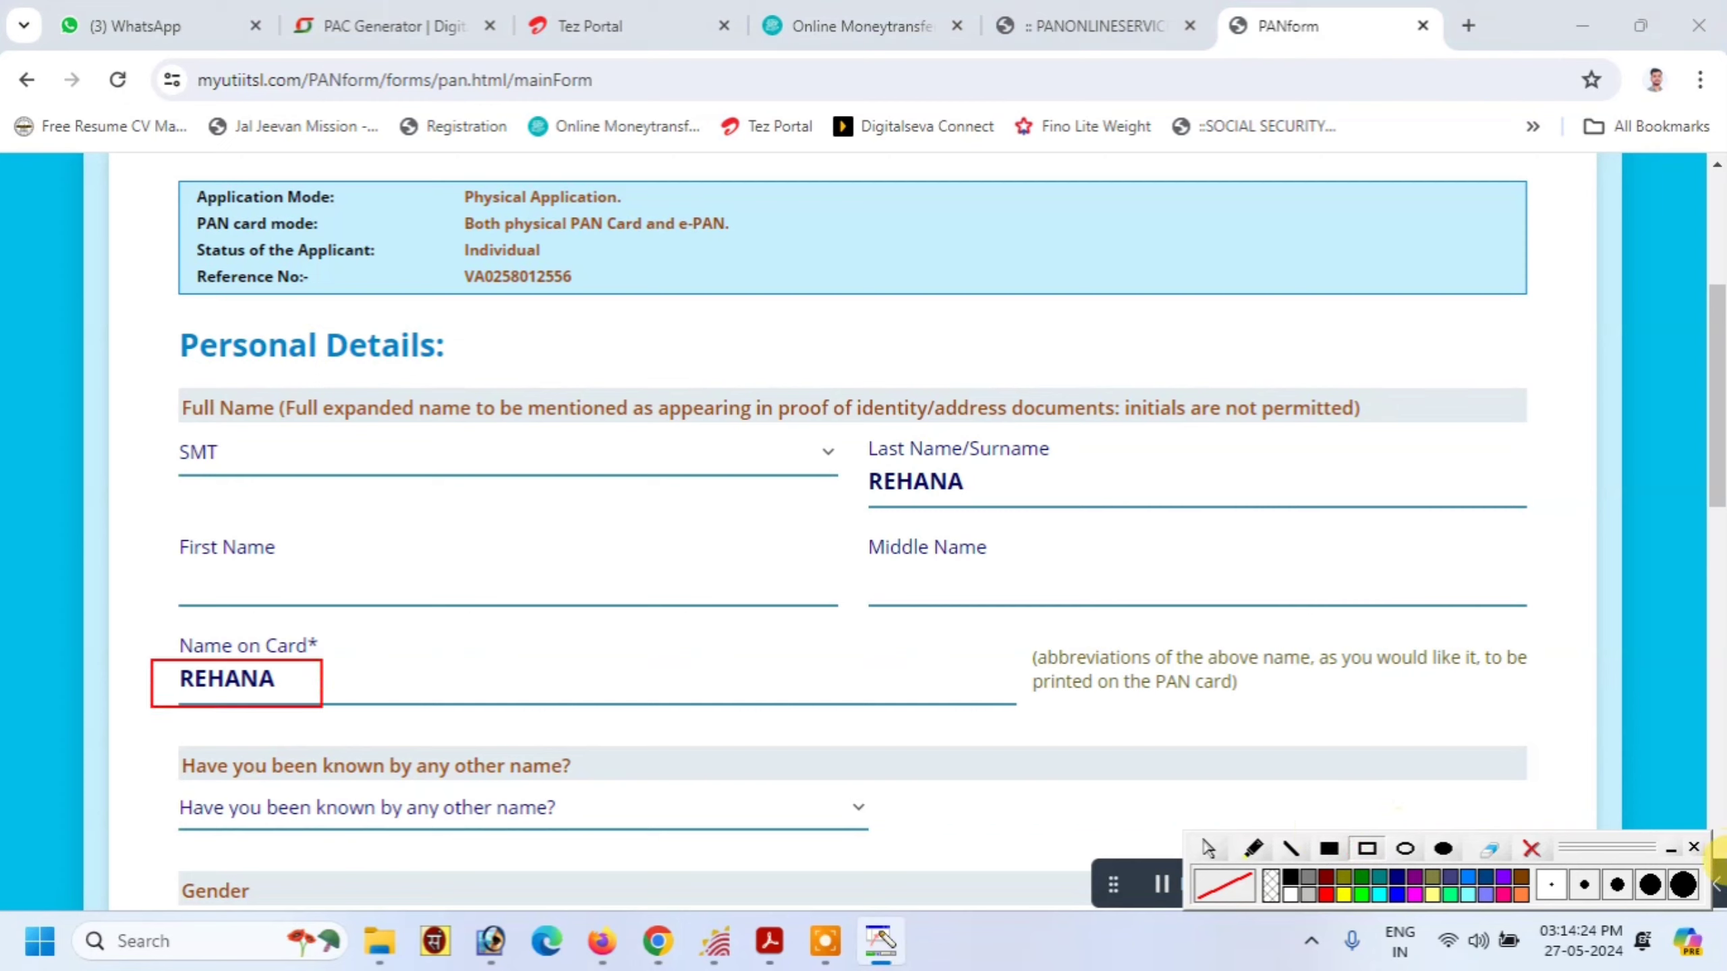
click(1531, 848)
scroll(990, 610, down, 5)
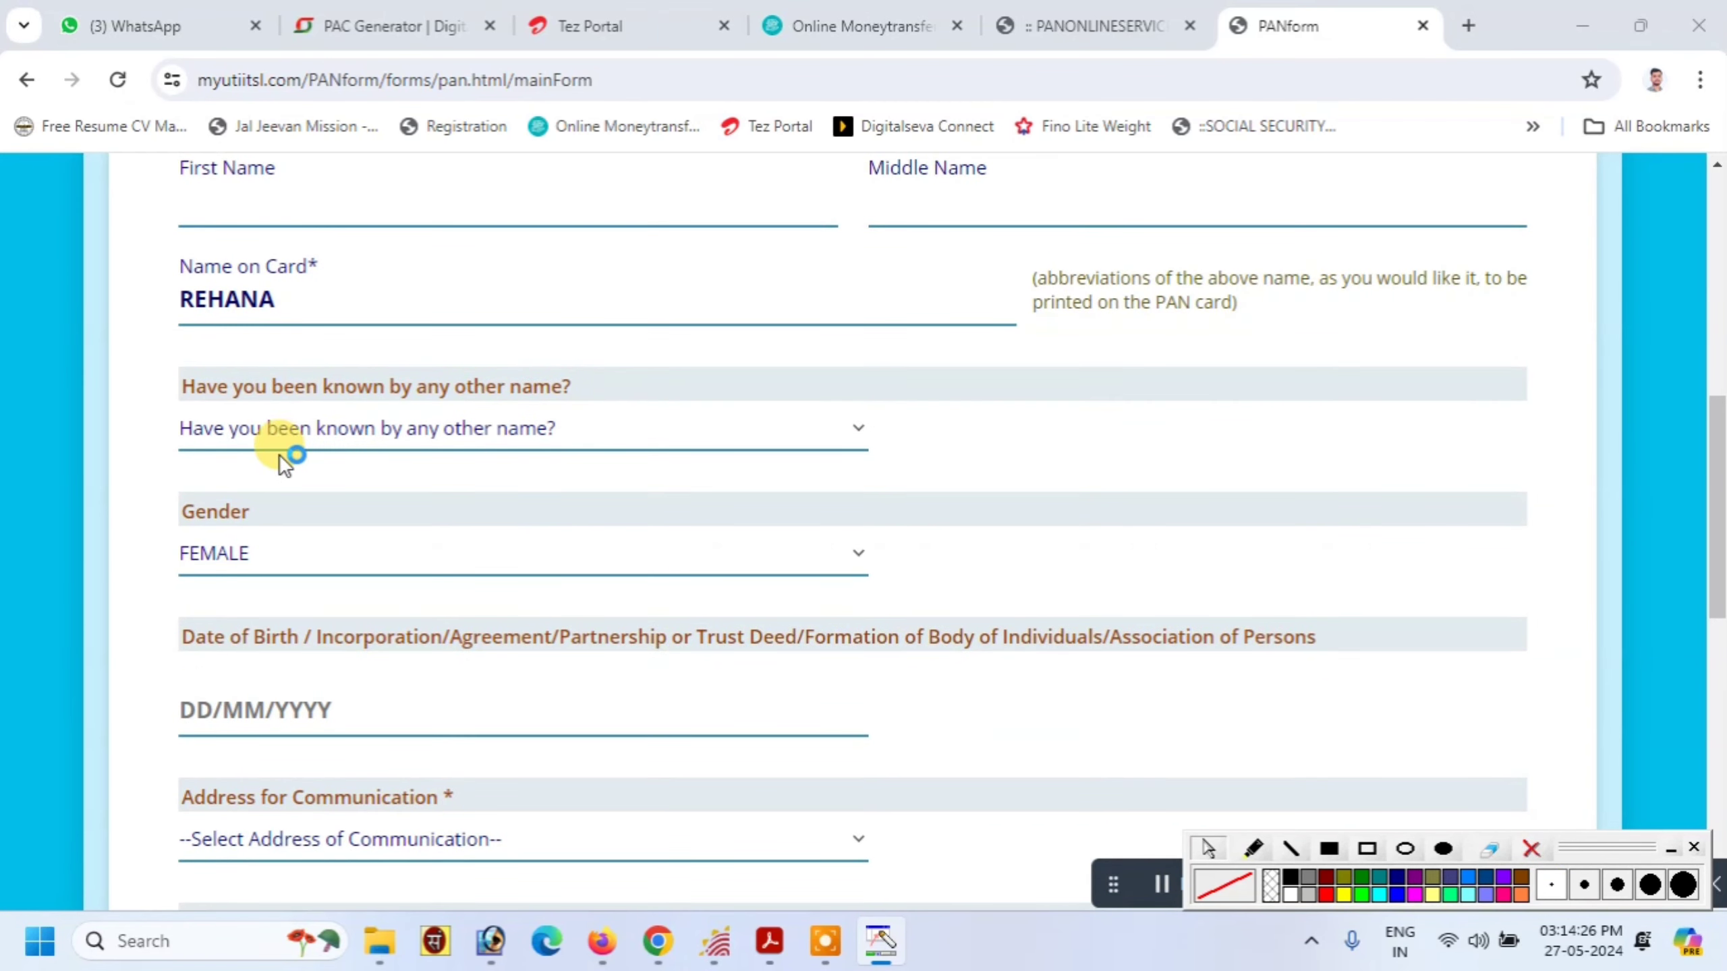
Answer NO to being known by any other name
click(305, 432)
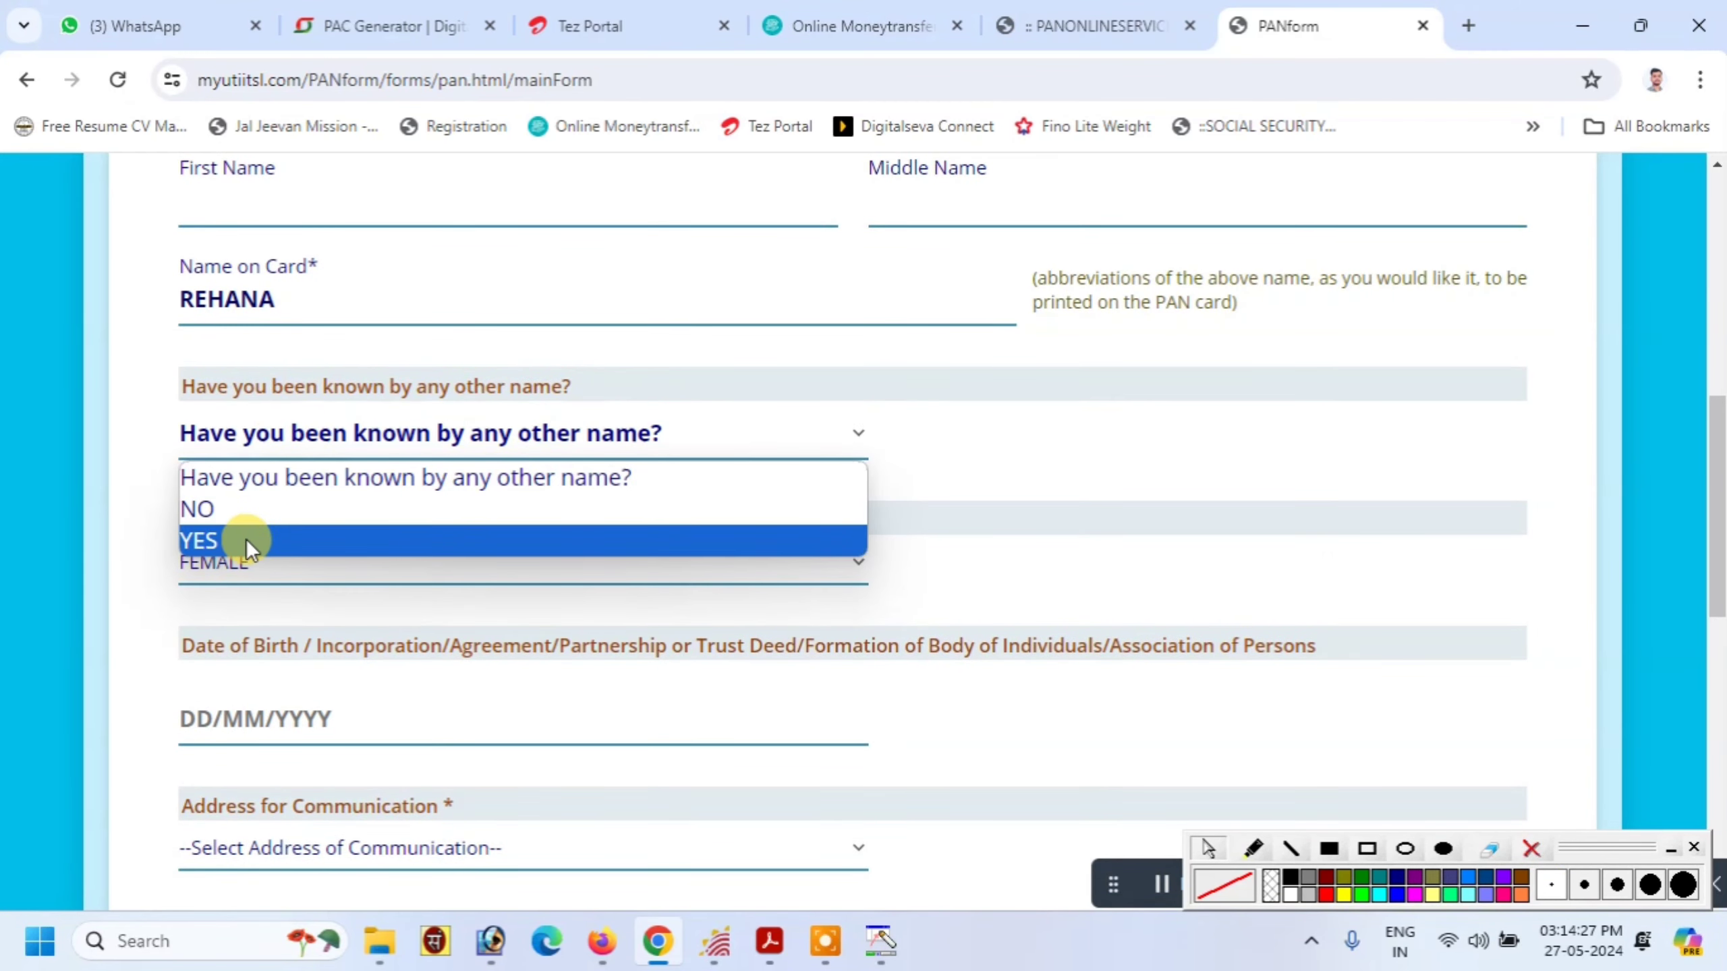
click(217, 509)
drag(218, 386, 572, 385)
scroll(234, 574, down, 3)
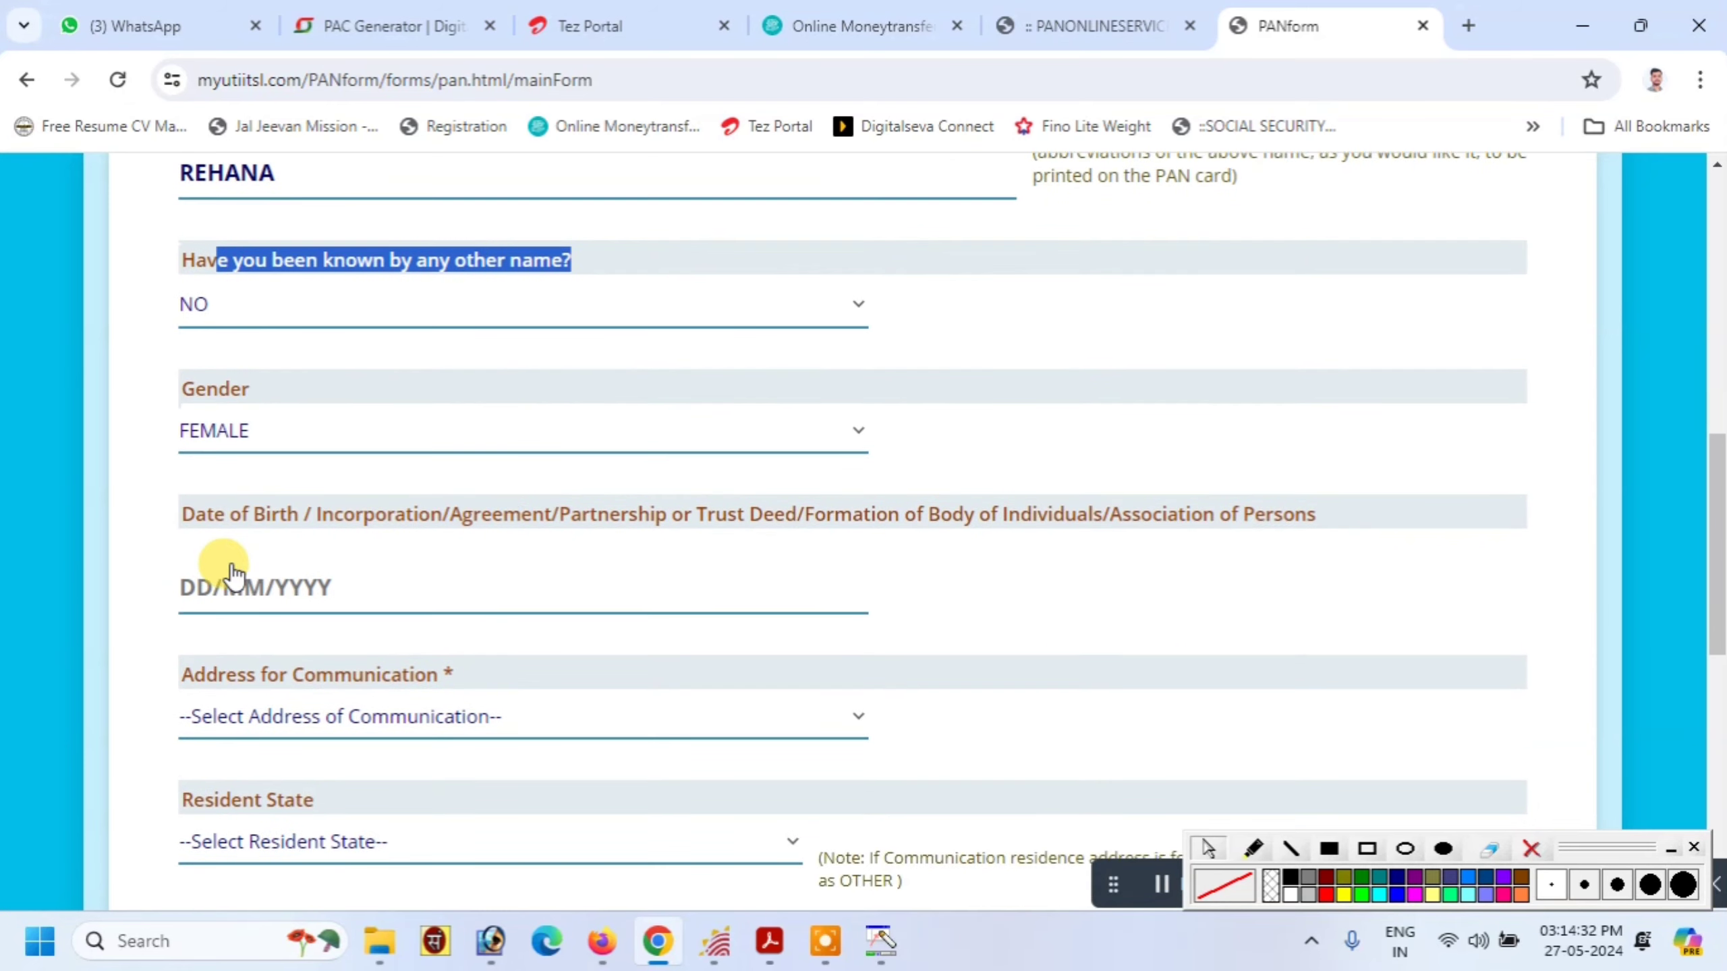
Enter 01/01/2000 as the date of birth
click(240, 474)
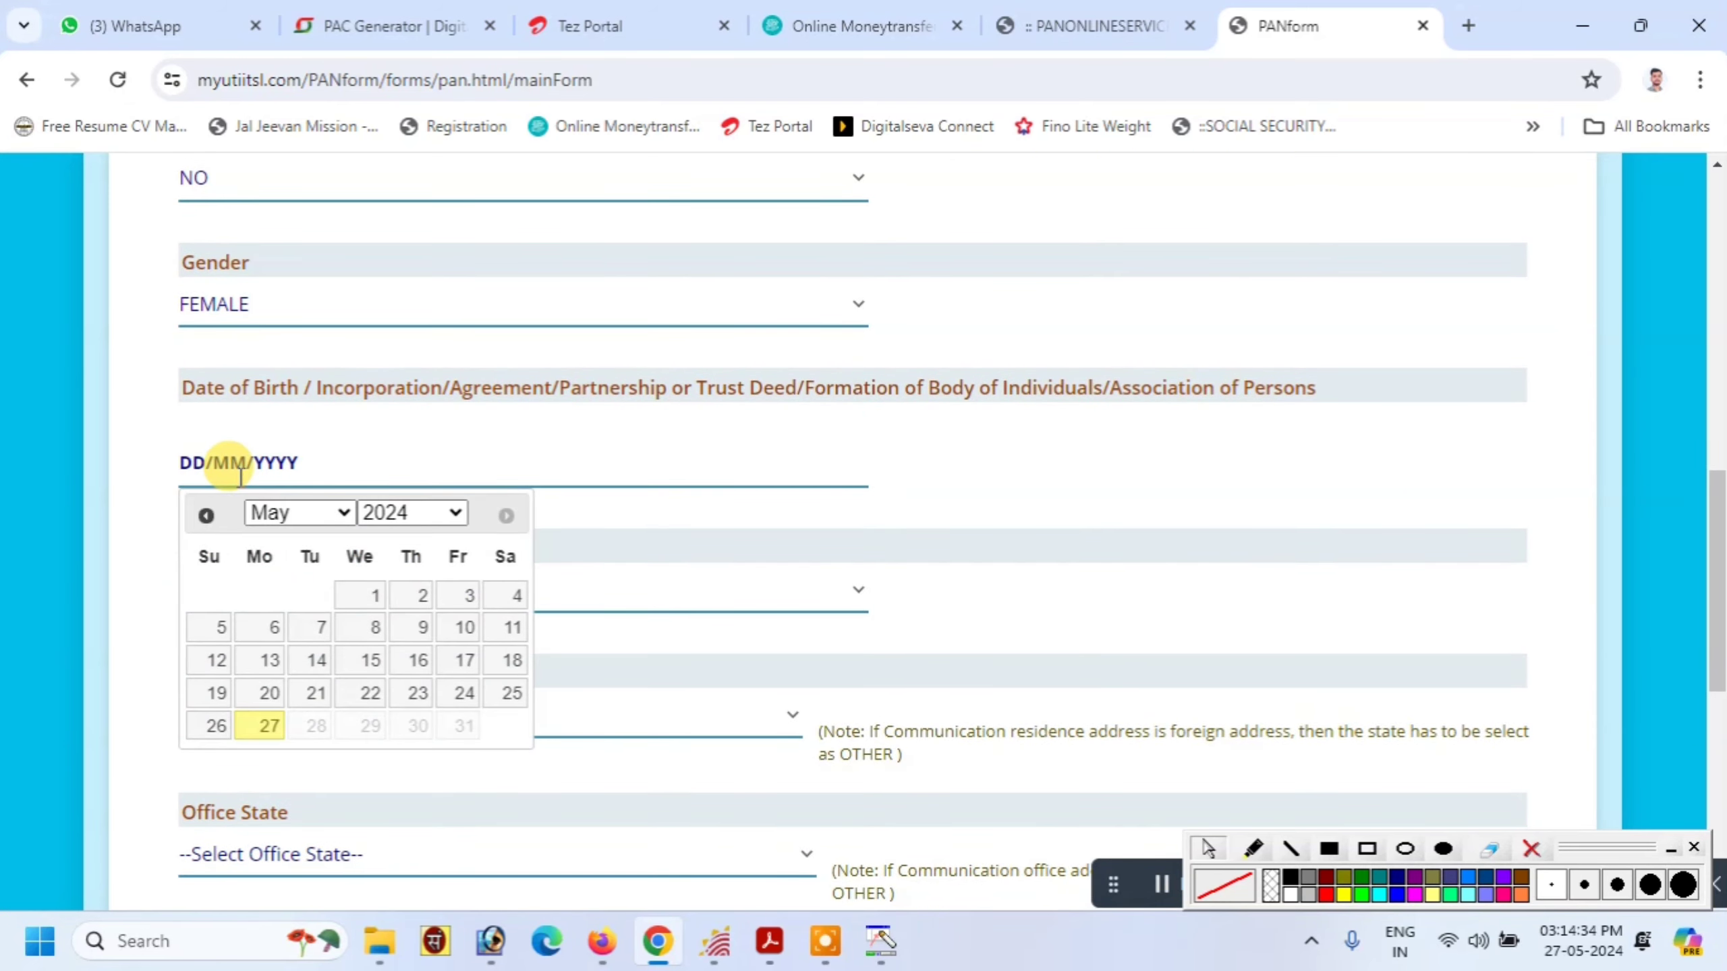
text(01/01/20)
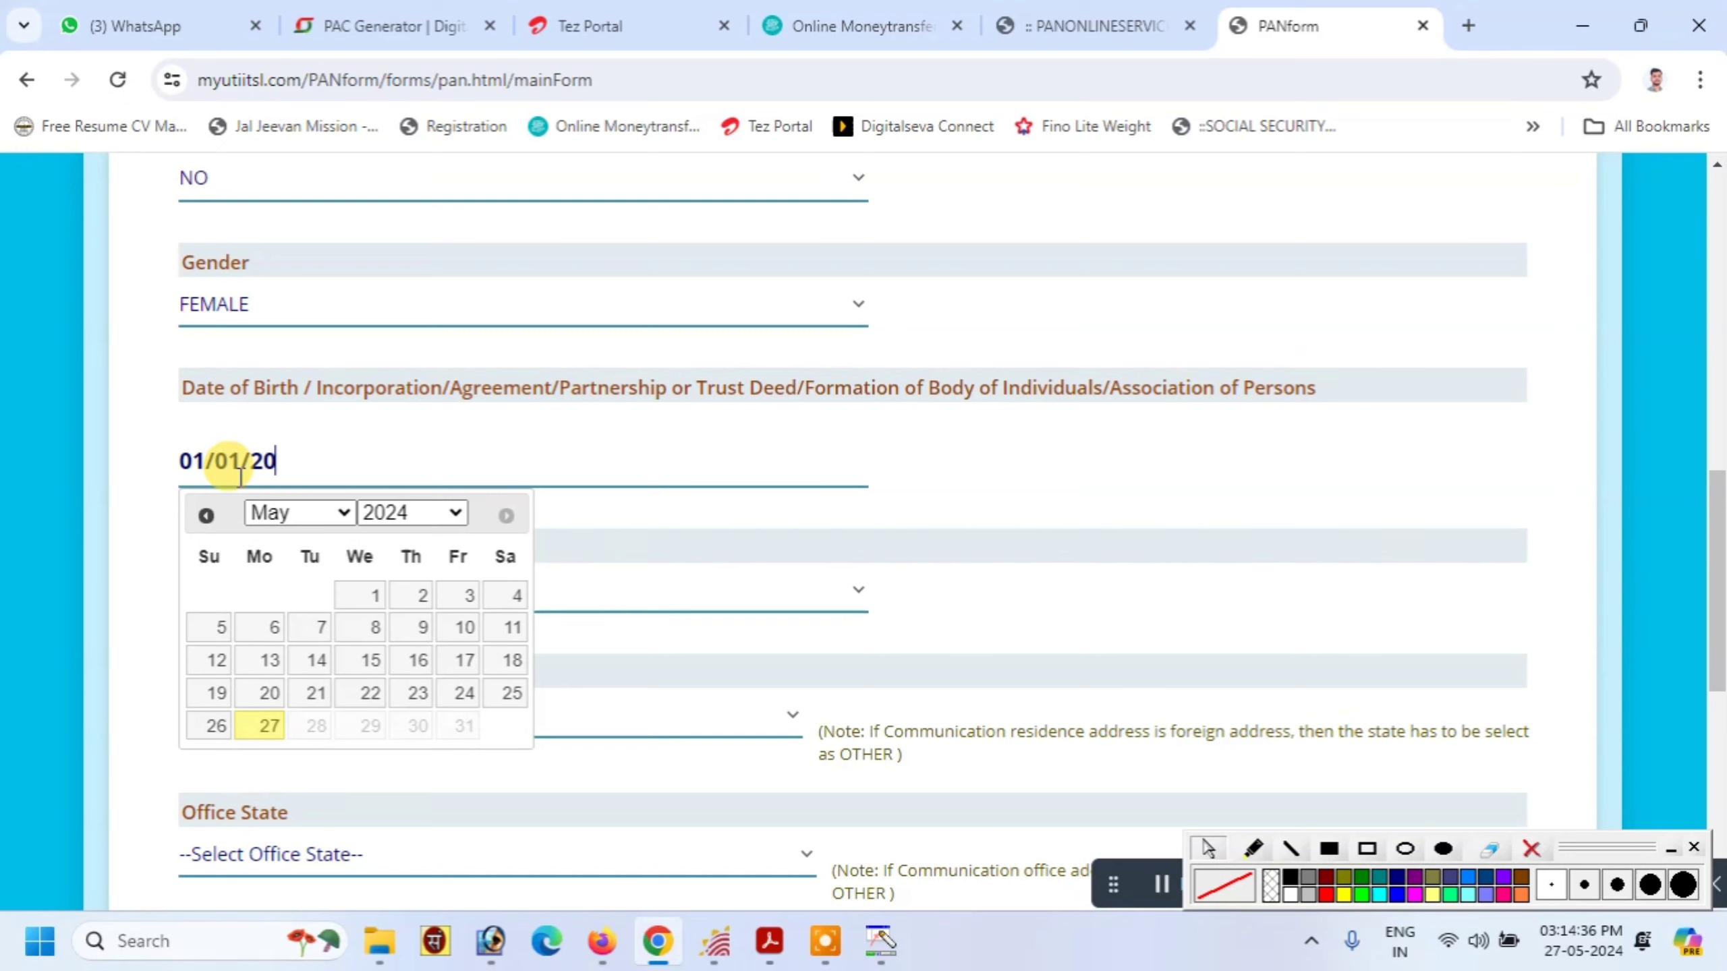
text(00)
click(988, 557)
scroll(893, 556, down, 2)
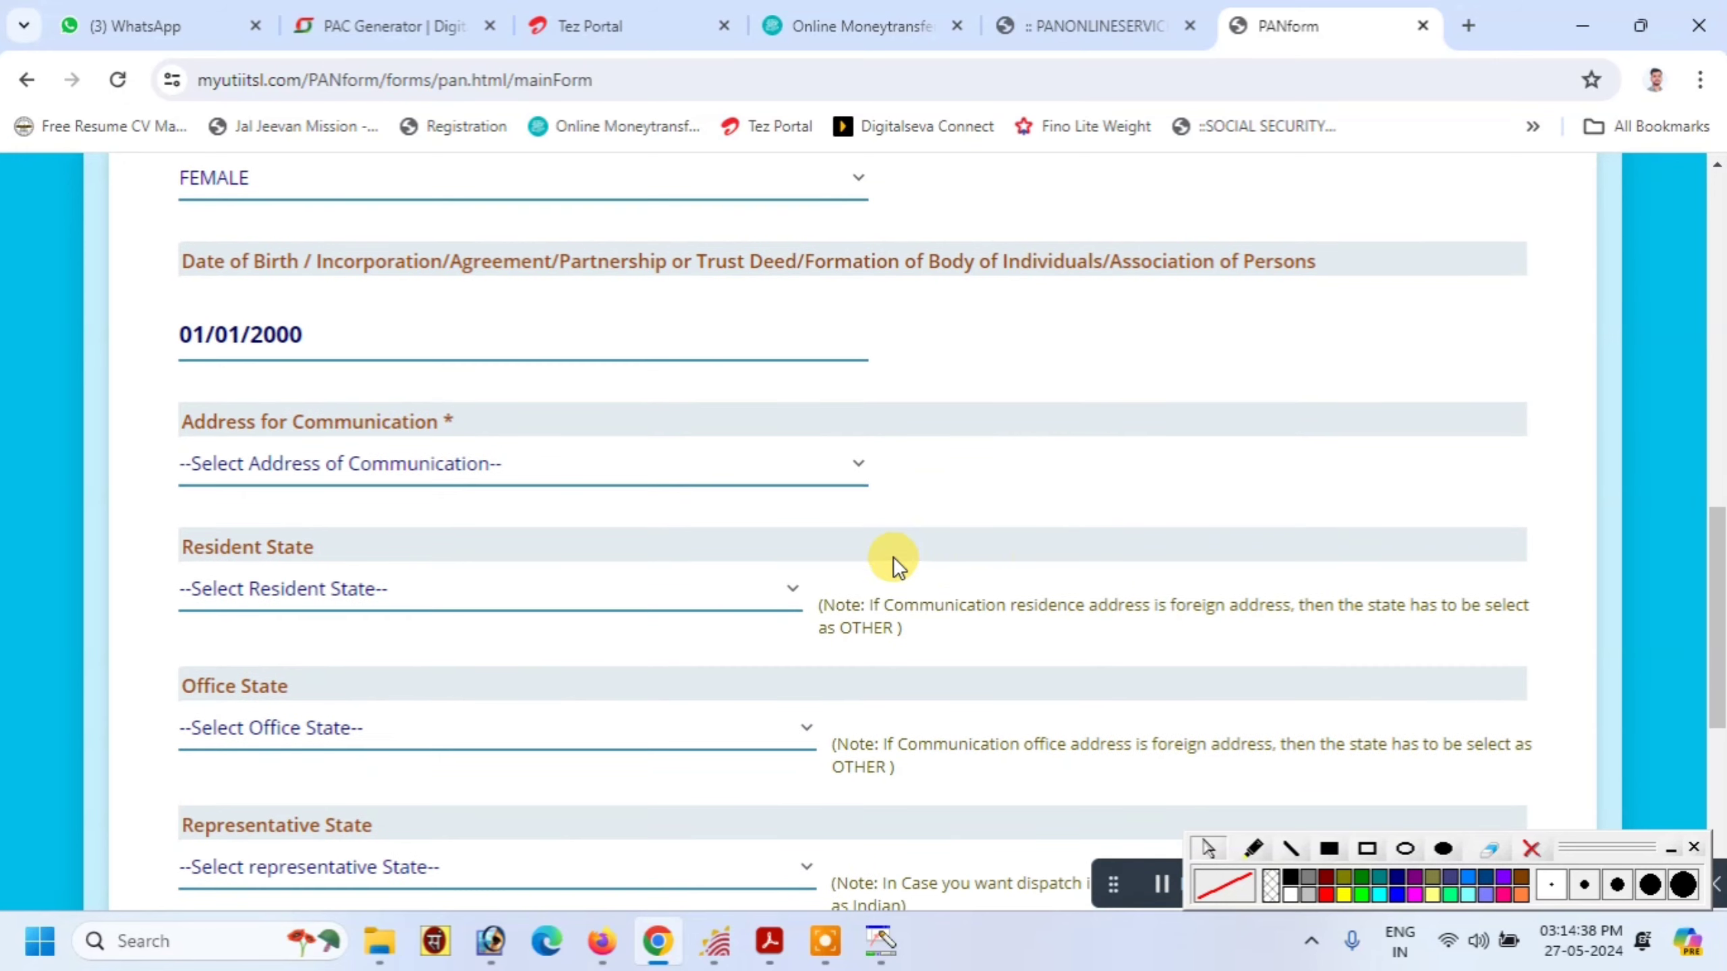
Set communication address to RESIDENCE and resident state to UTTAR PRADESH
click(270, 463)
click(270, 574)
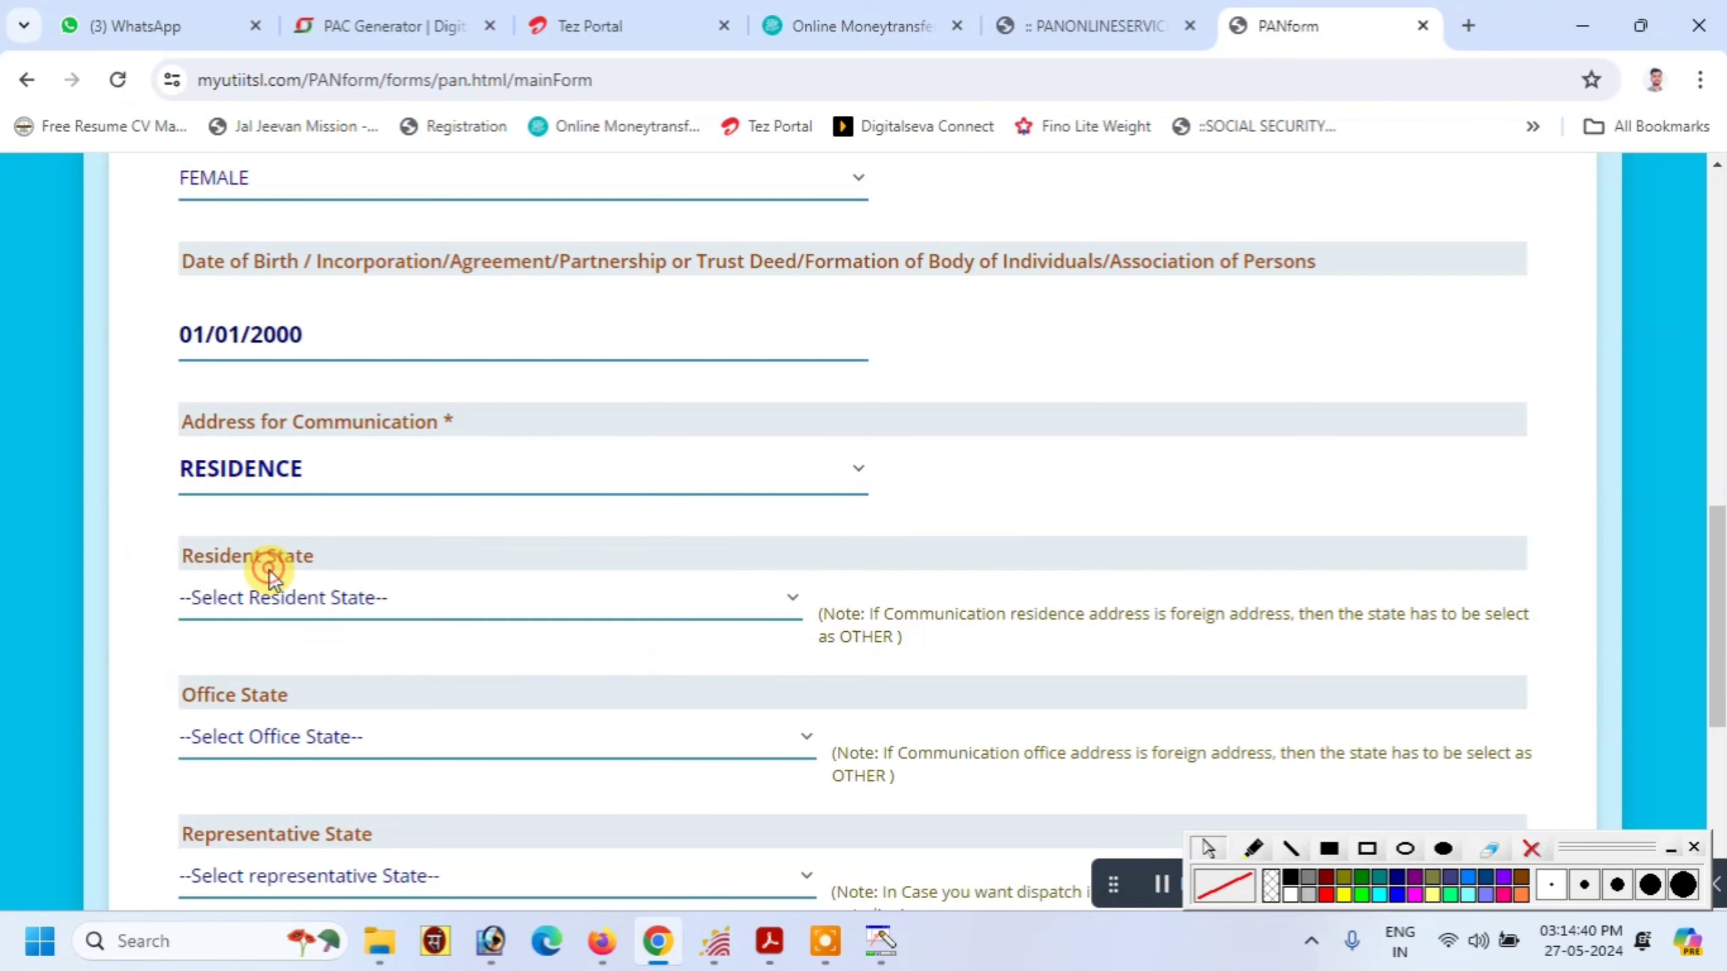
click(269, 598)
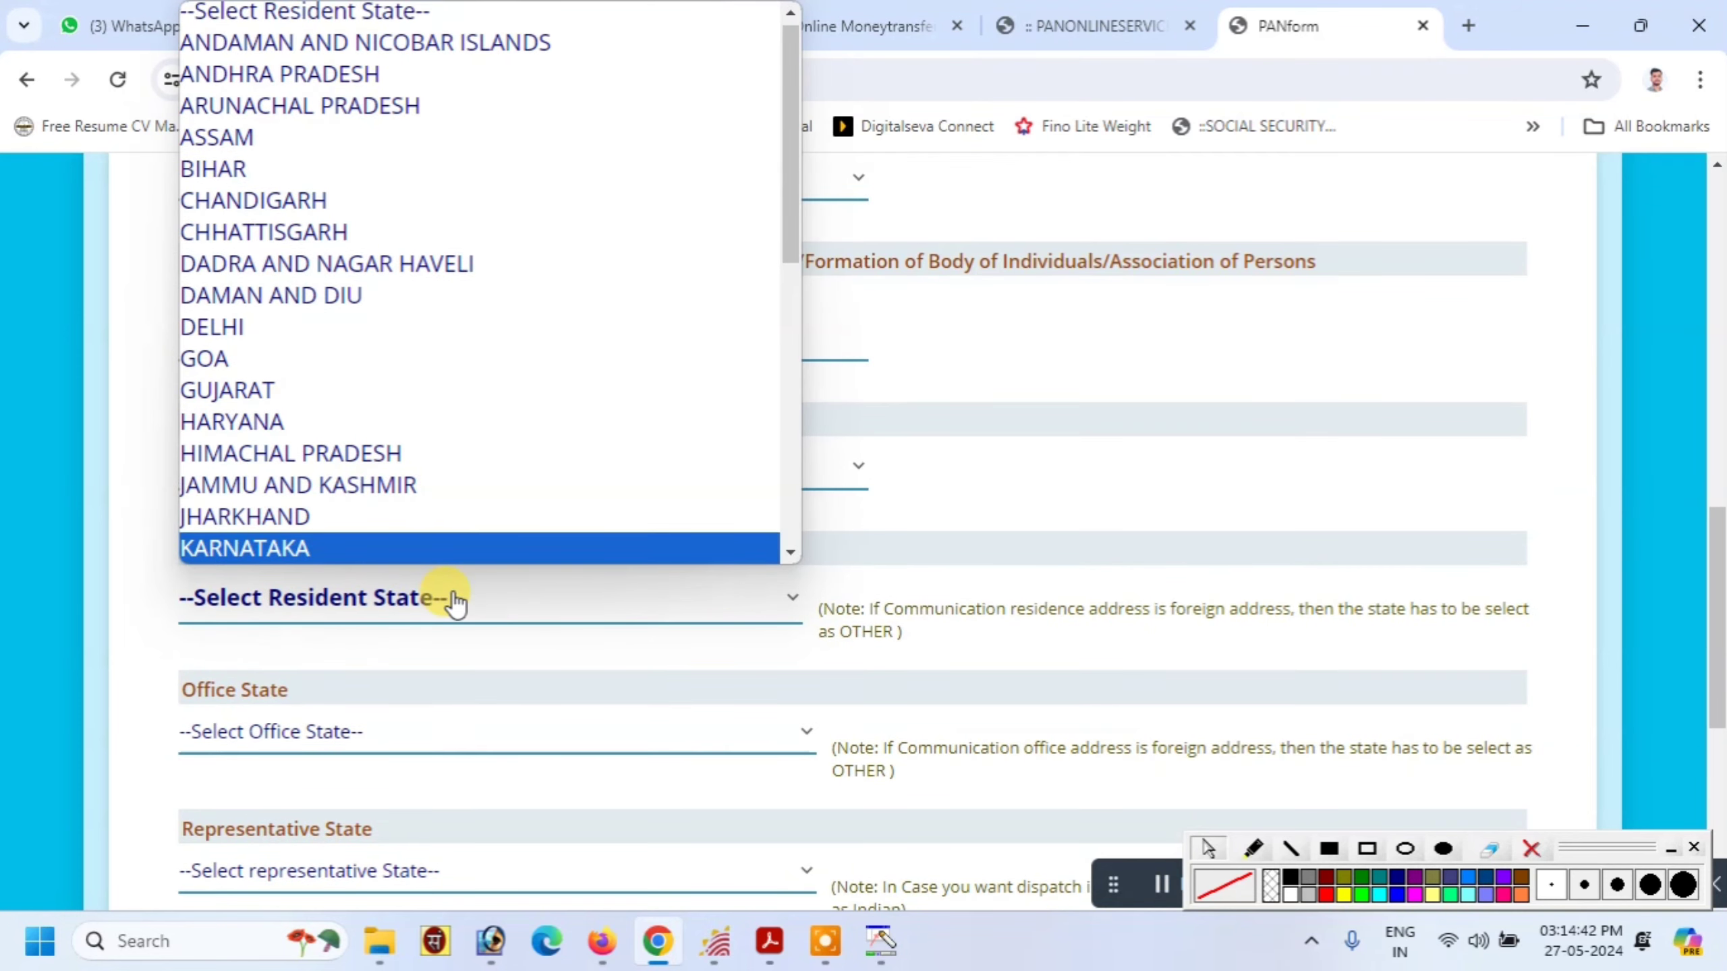
key(u)
key(Return)
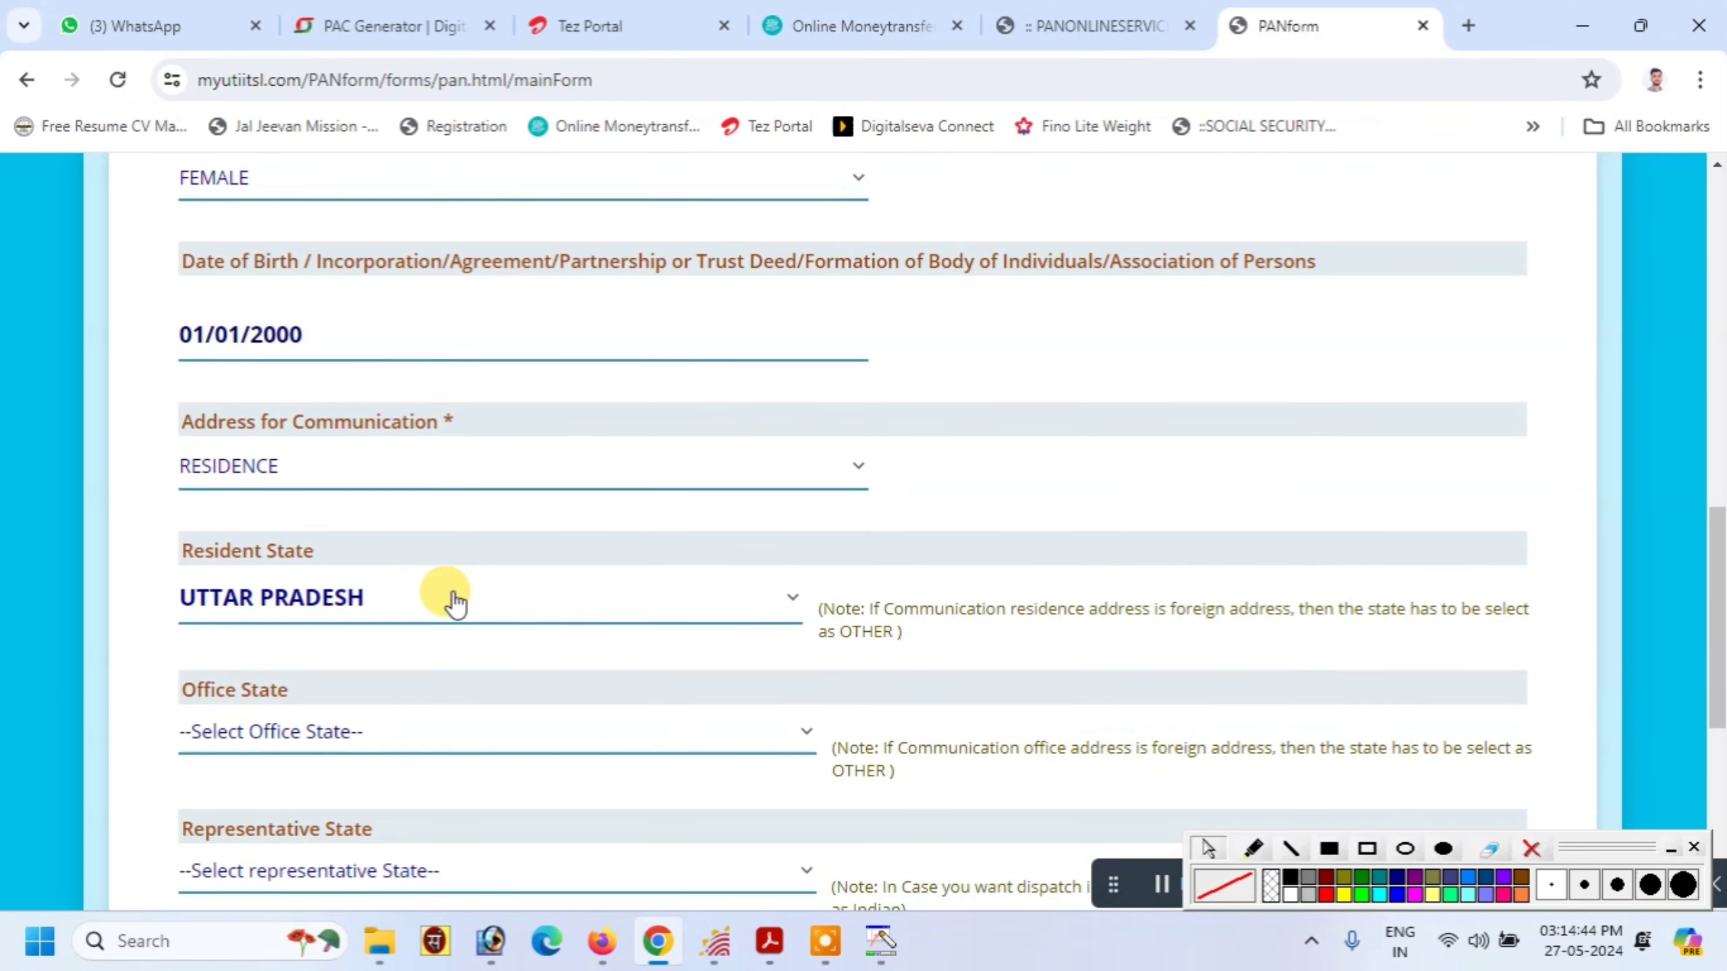
scroll(454, 598, down, 2)
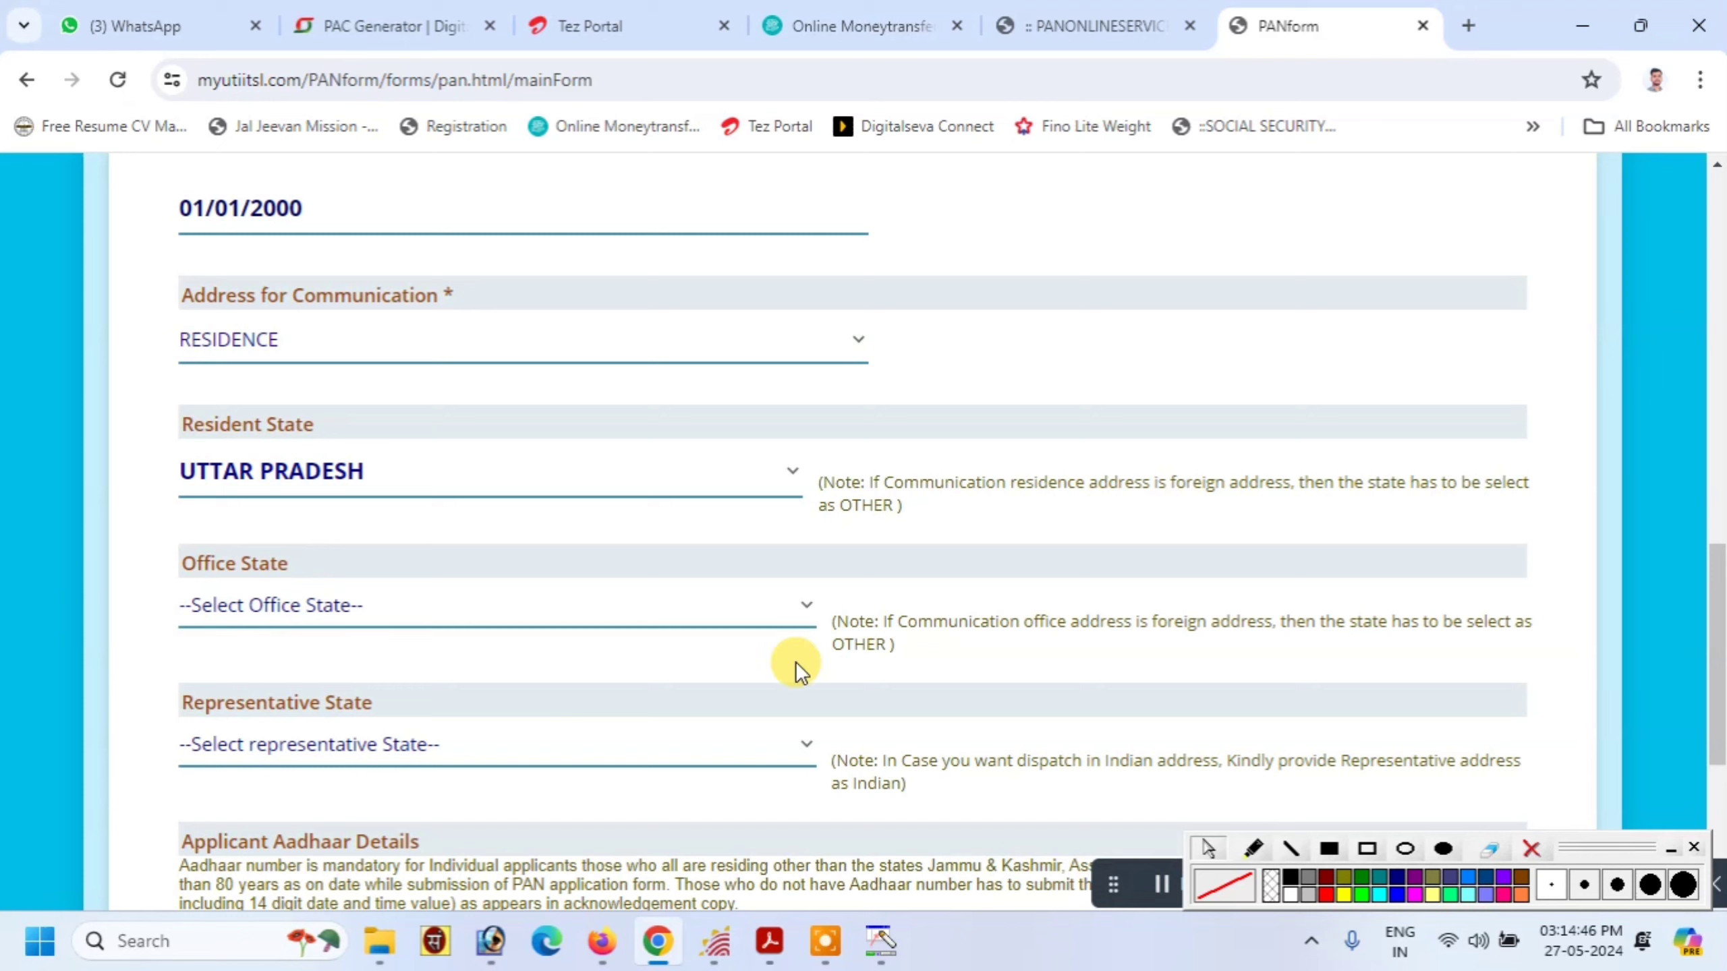
Mark the optional Office State and Representative State fields with red blocks
click(1329, 848)
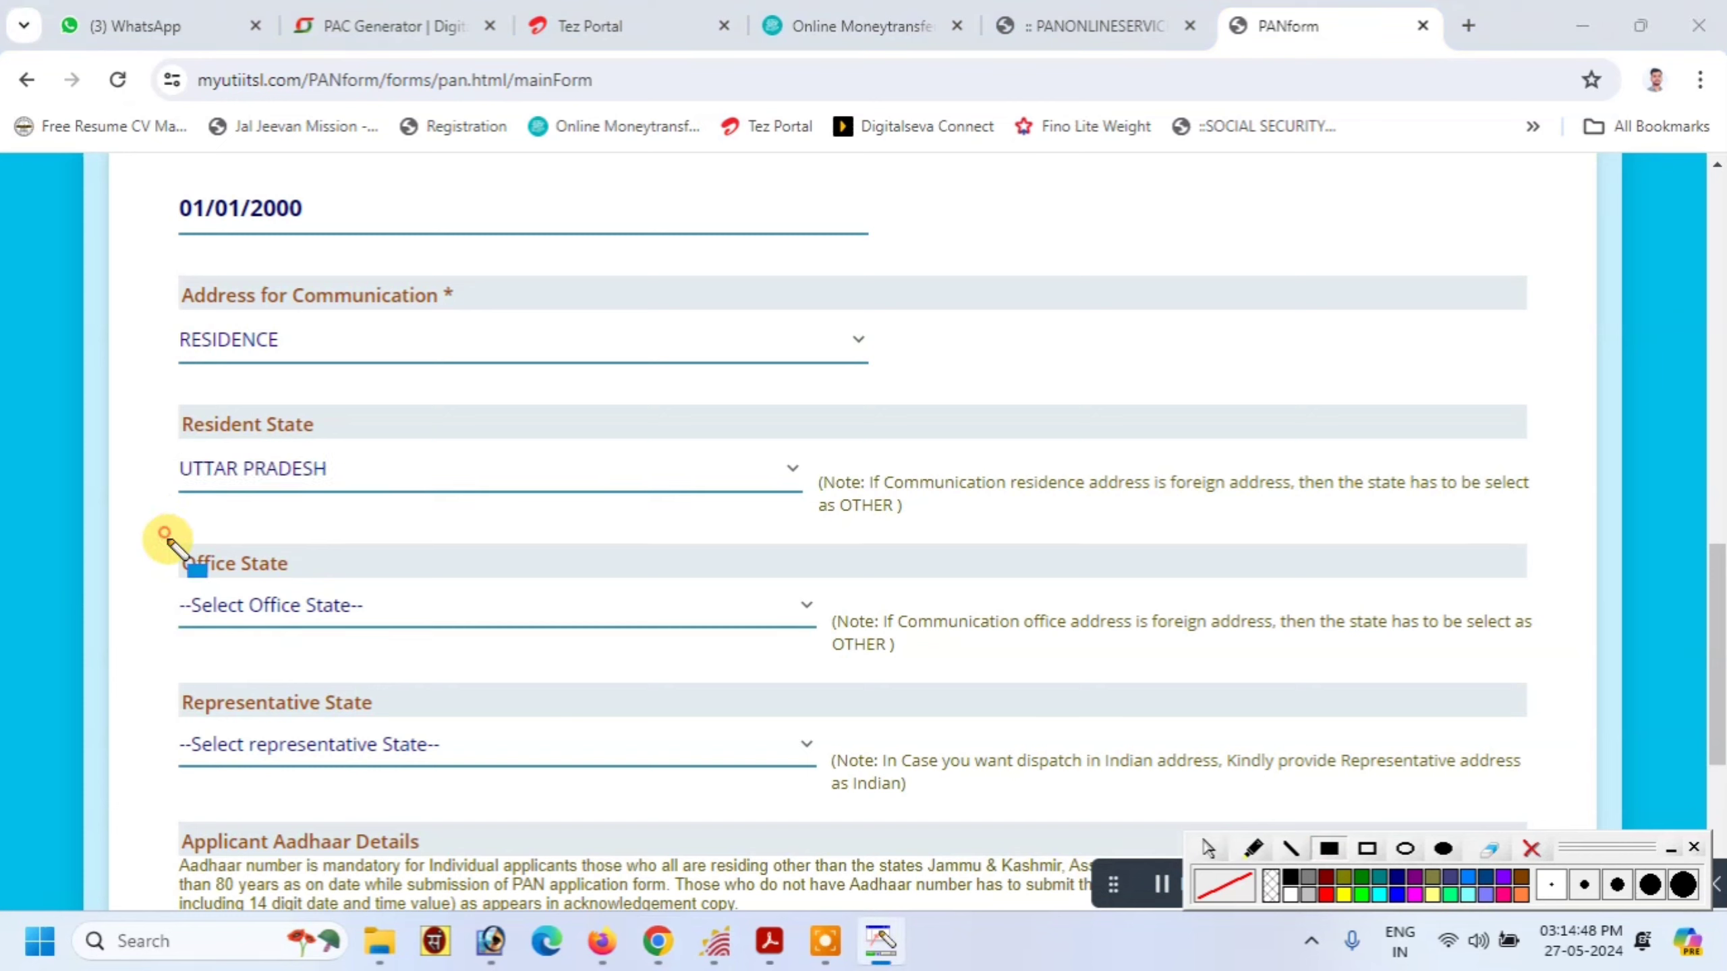
mouse_move(166, 535)
mouse_down()
mouse_move(523, 645)
mouse_move(465, 620)
mouse_up()
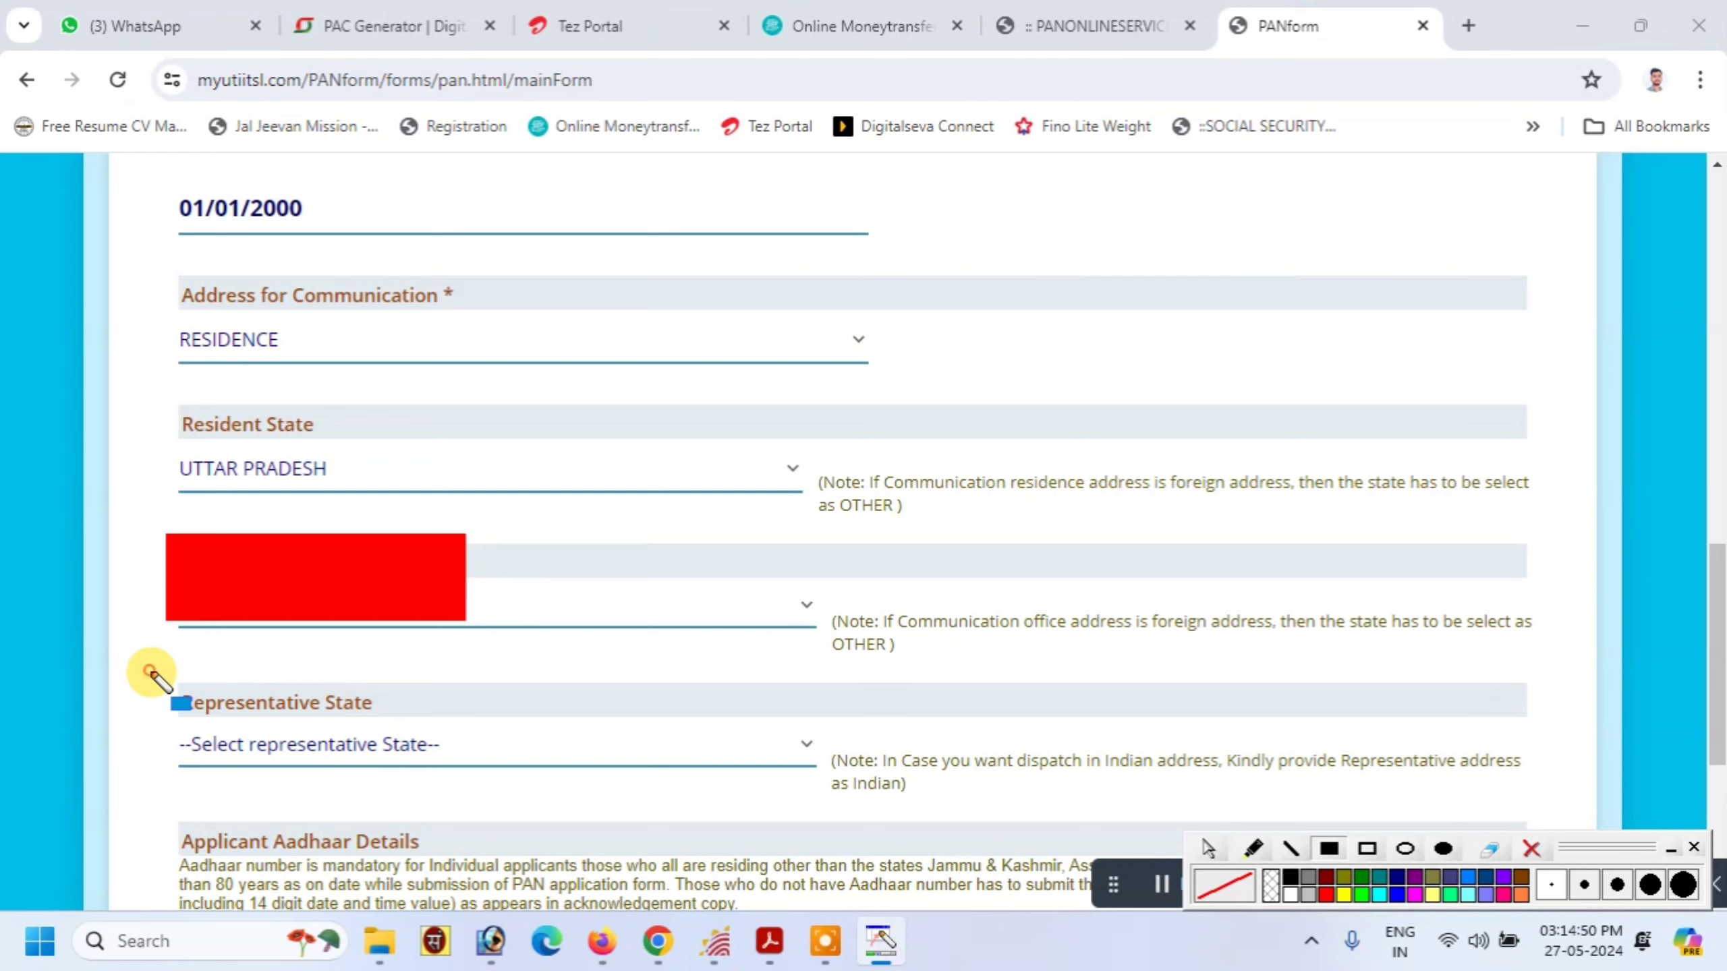
drag(151, 672, 455, 775)
click(1531, 846)
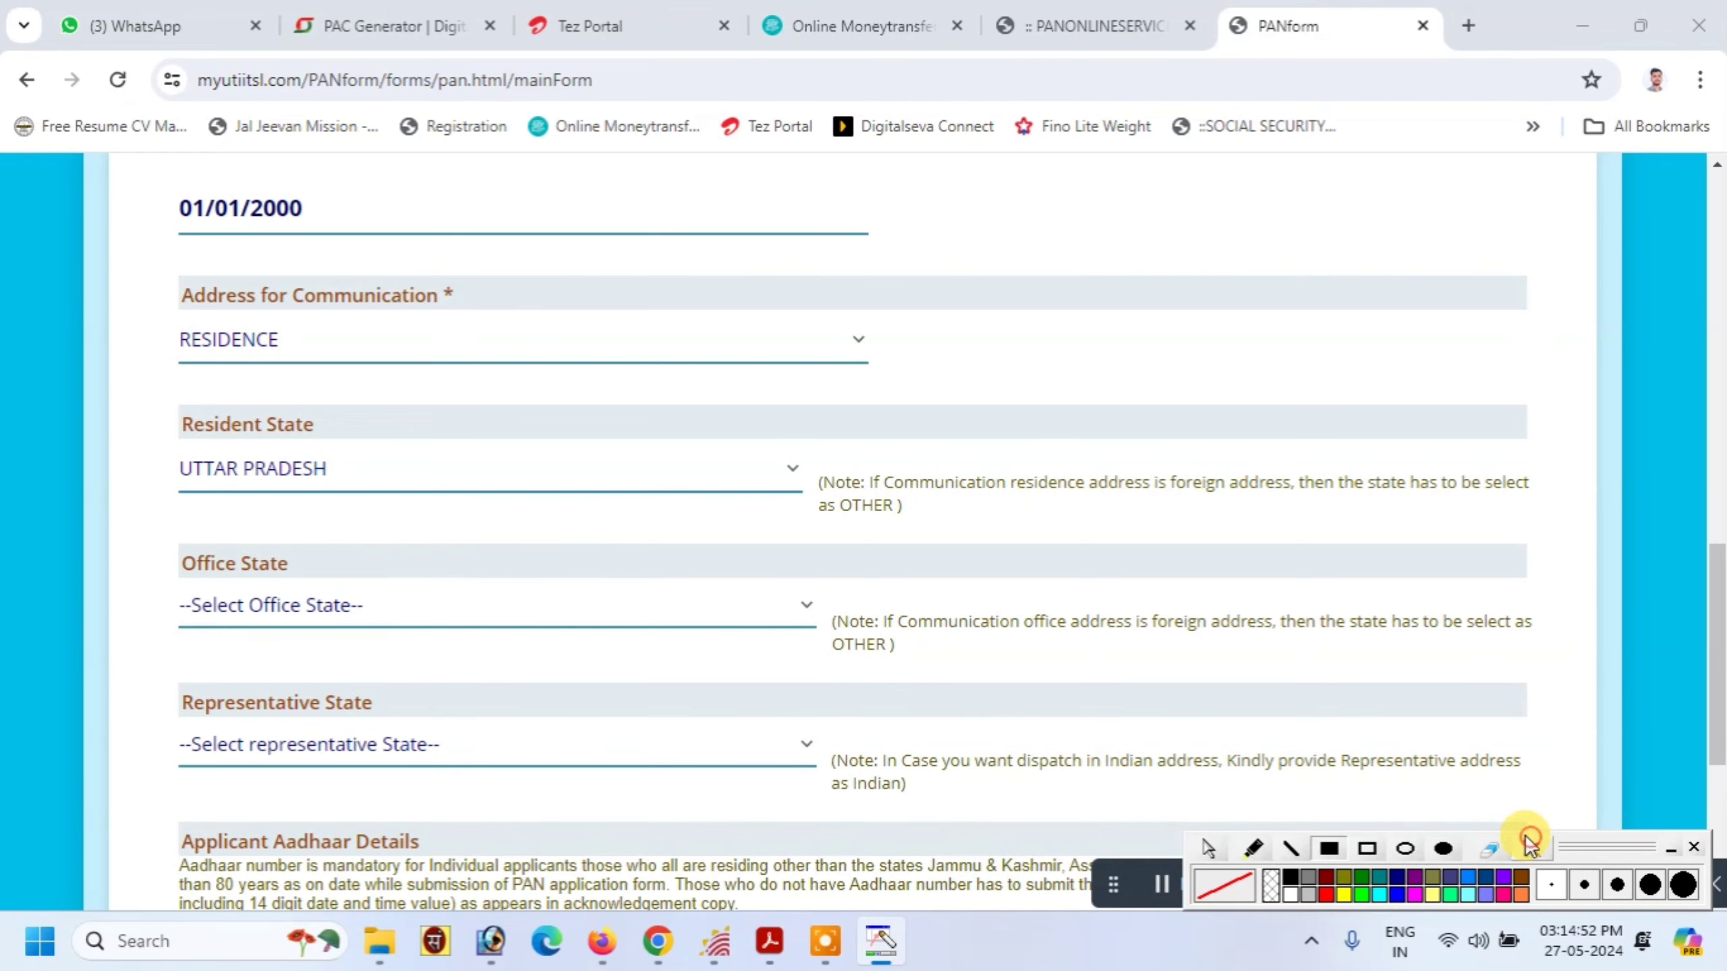
scroll(741, 701, down, 3)
scroll(231, 478, up, 1)
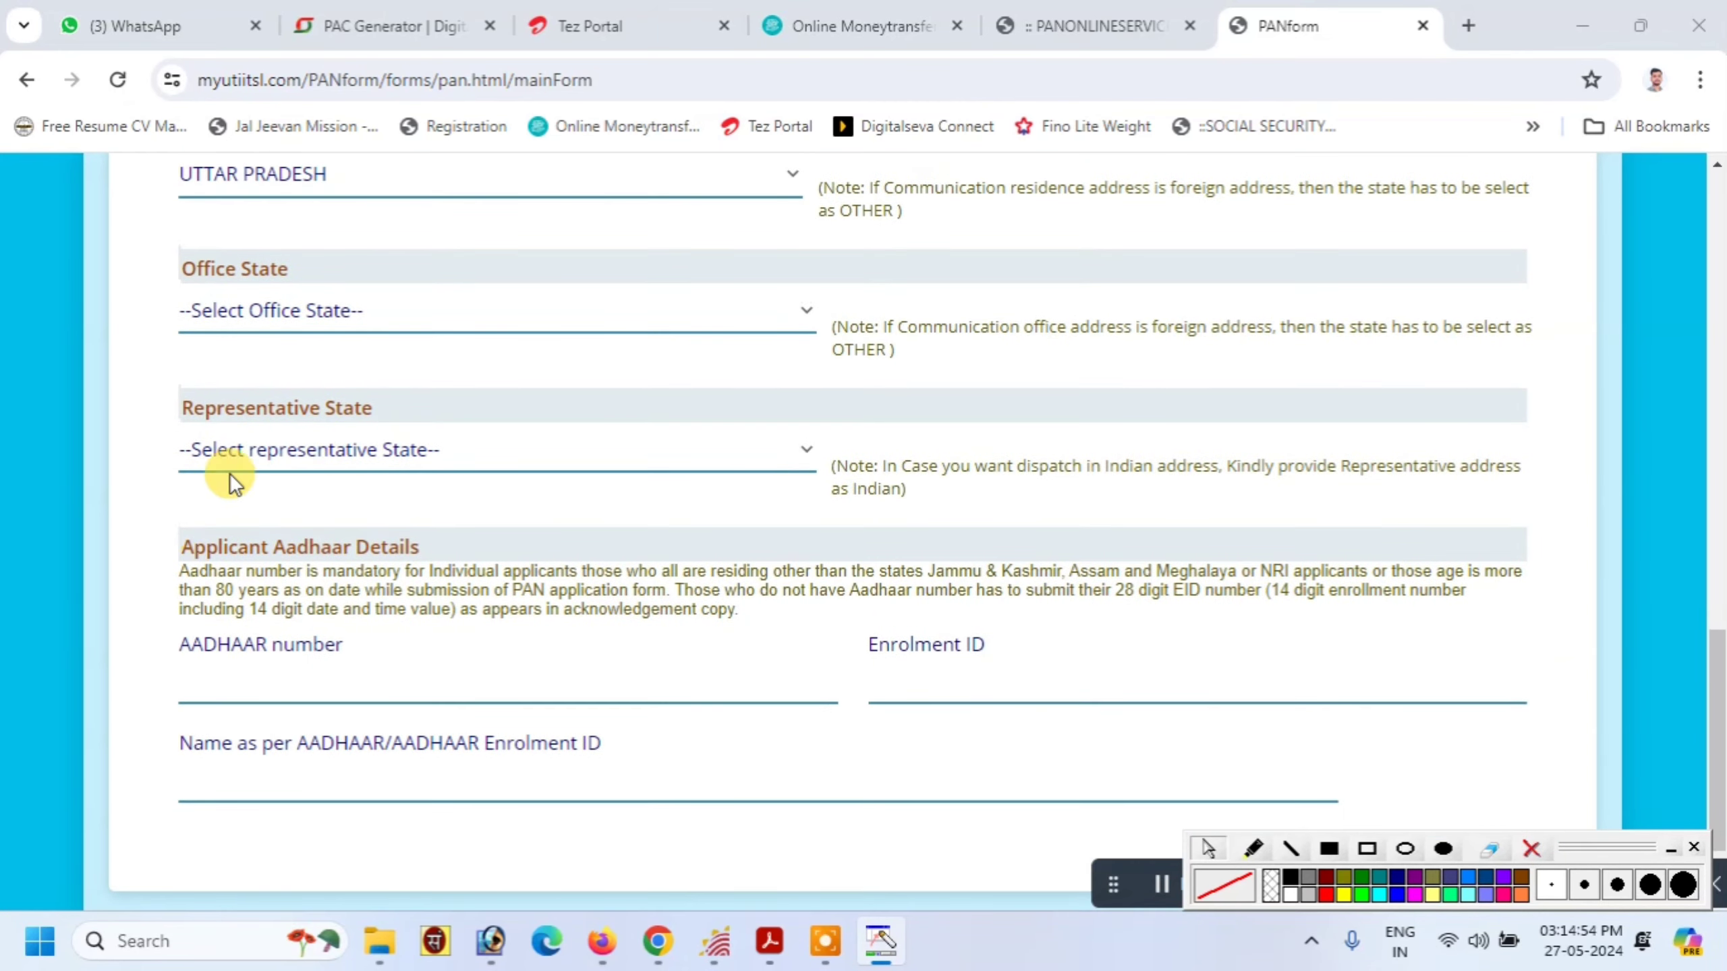
scroll(210, 522, down, 1)
Enter the applicant's Aadhaar number and confirm the re-entry check
click(259, 580)
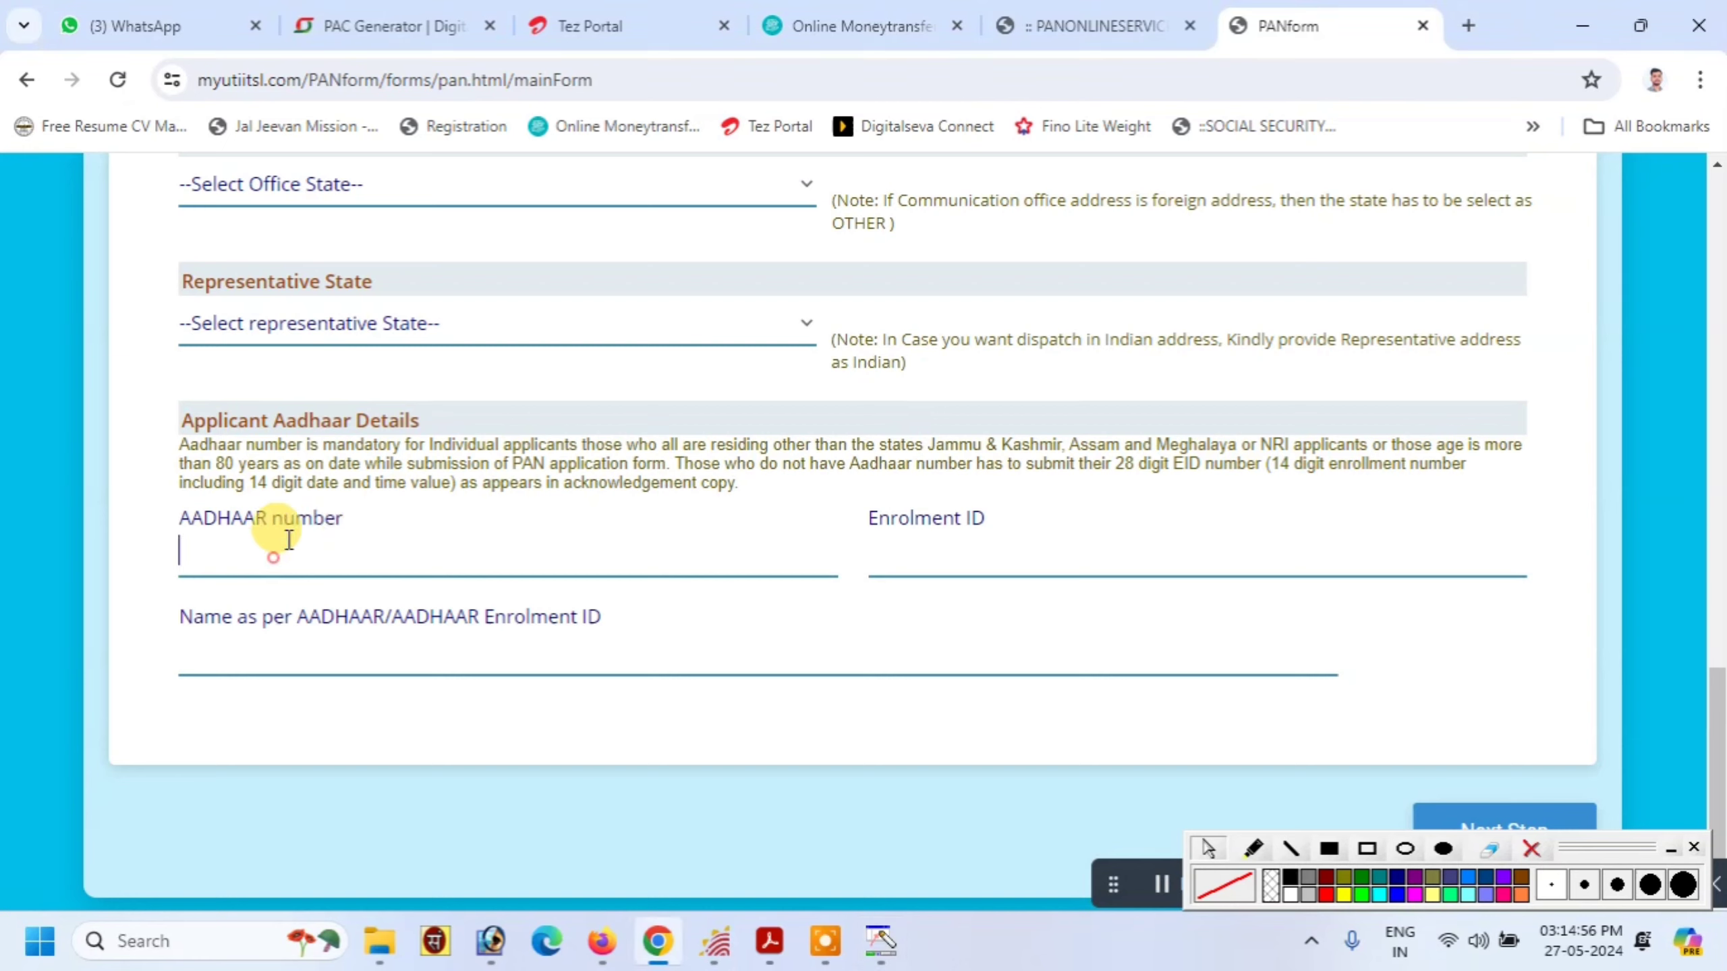
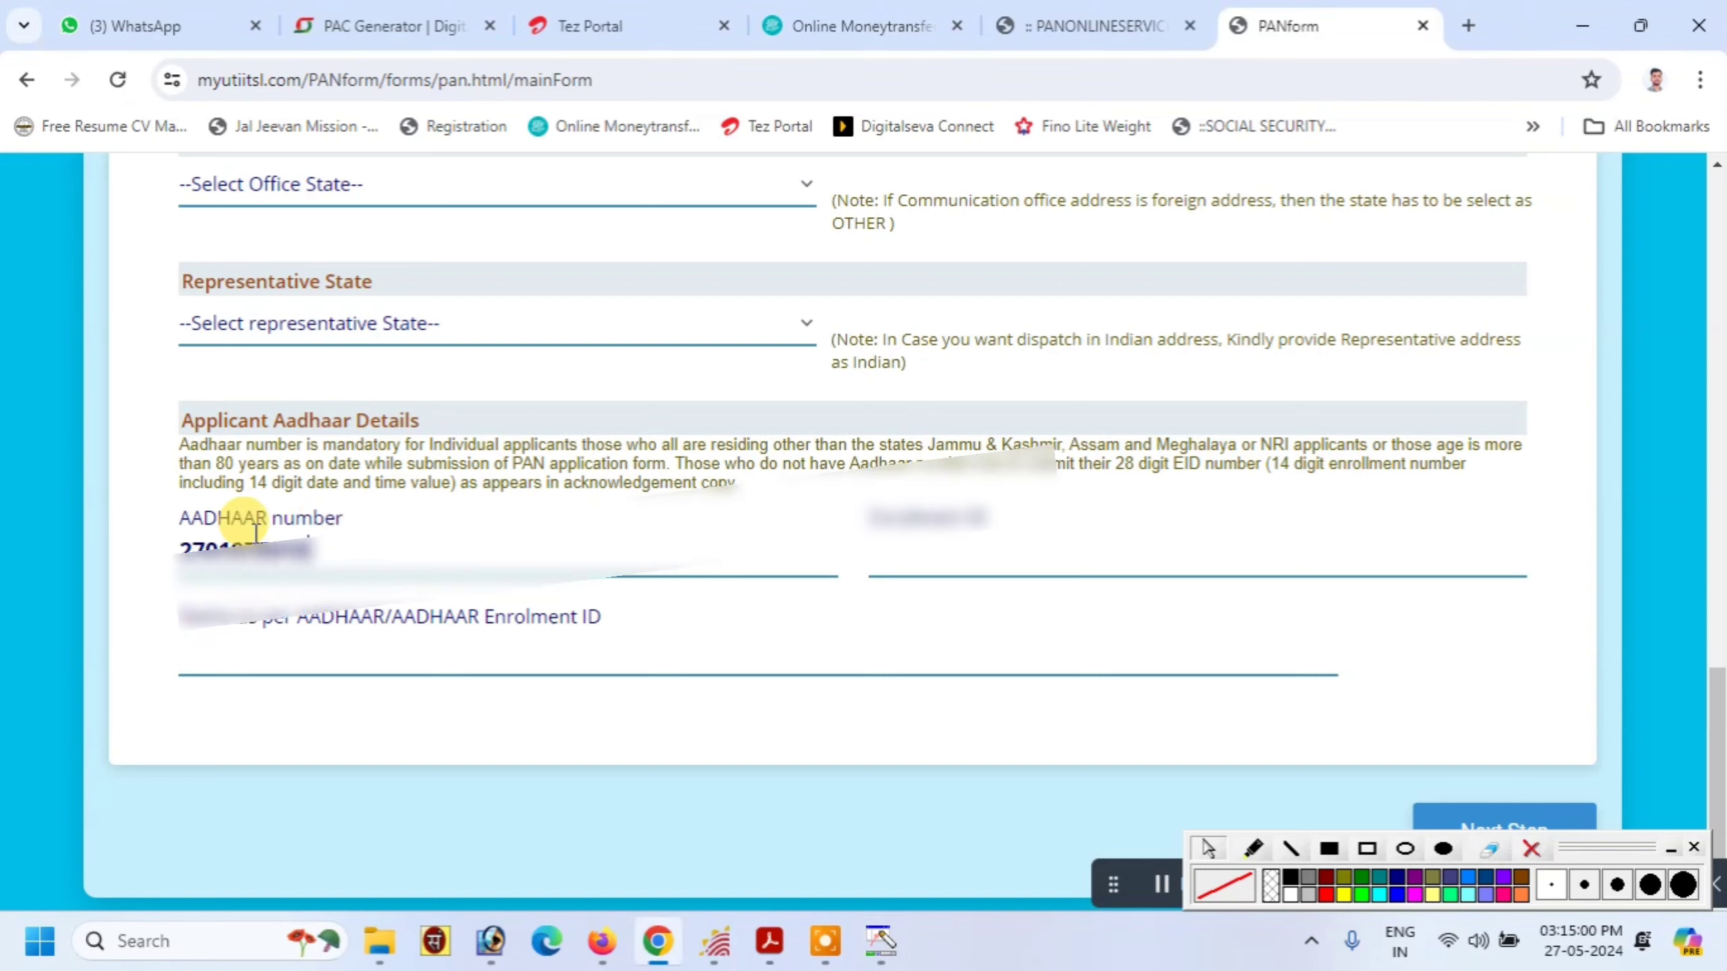
key(Tab)
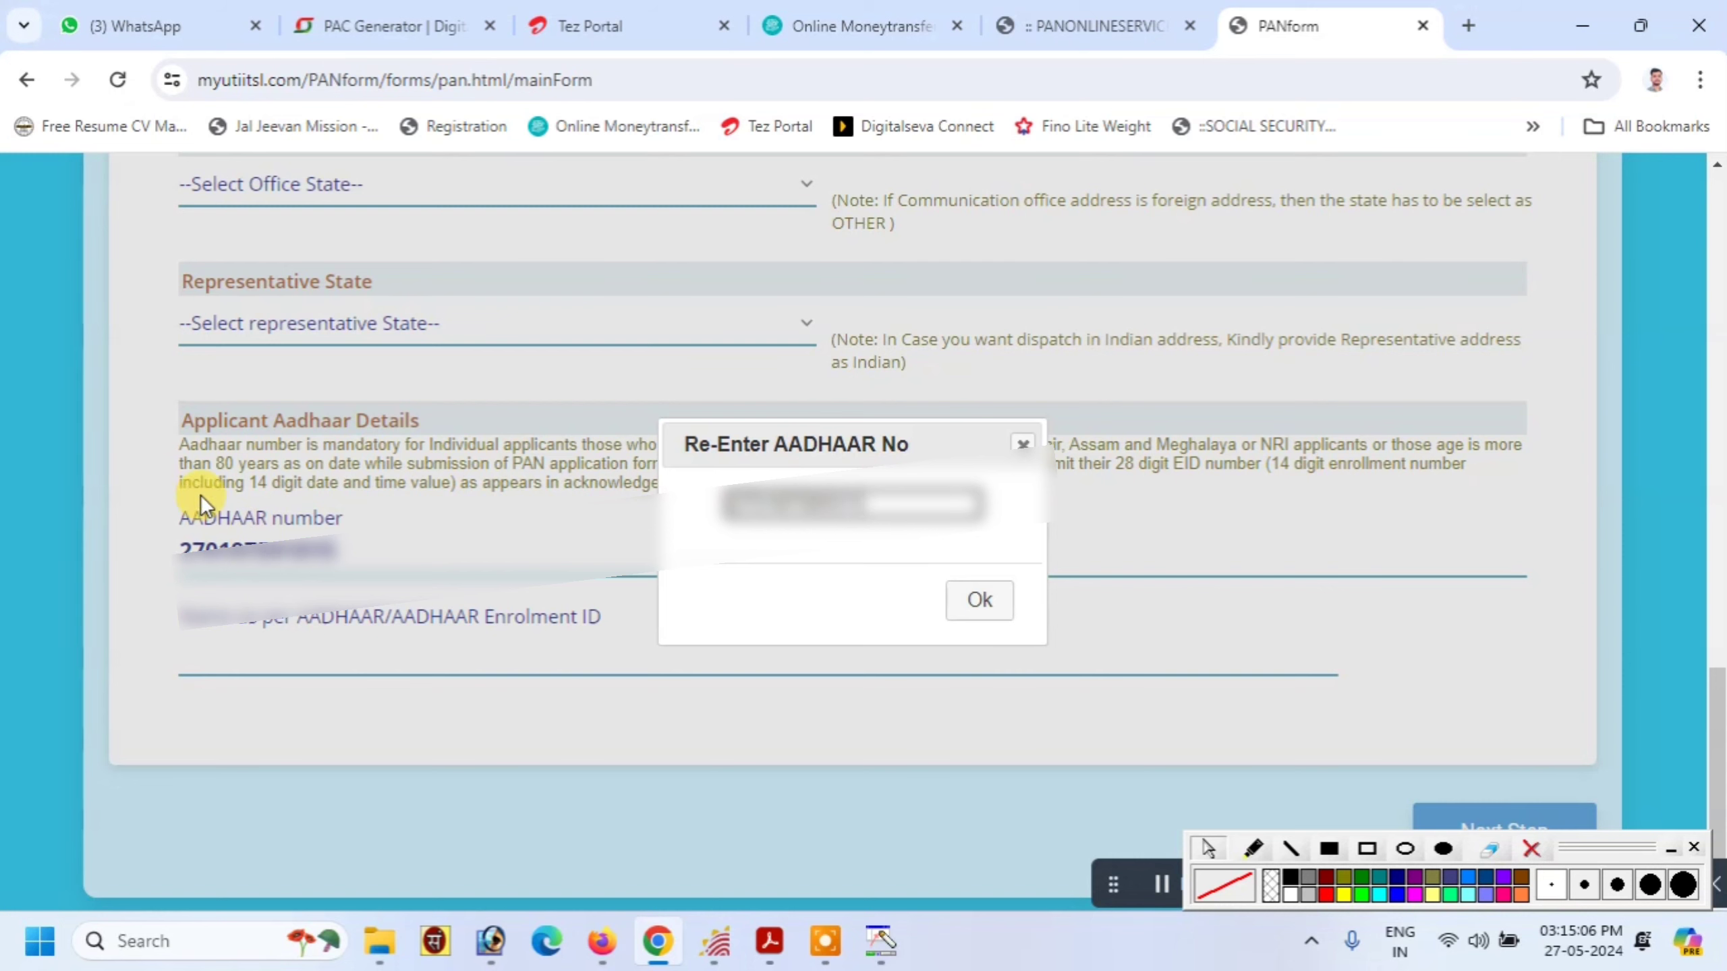
click(976, 602)
Enter the applicant's name as per Aadhaar and mark it on screen
click(442, 656)
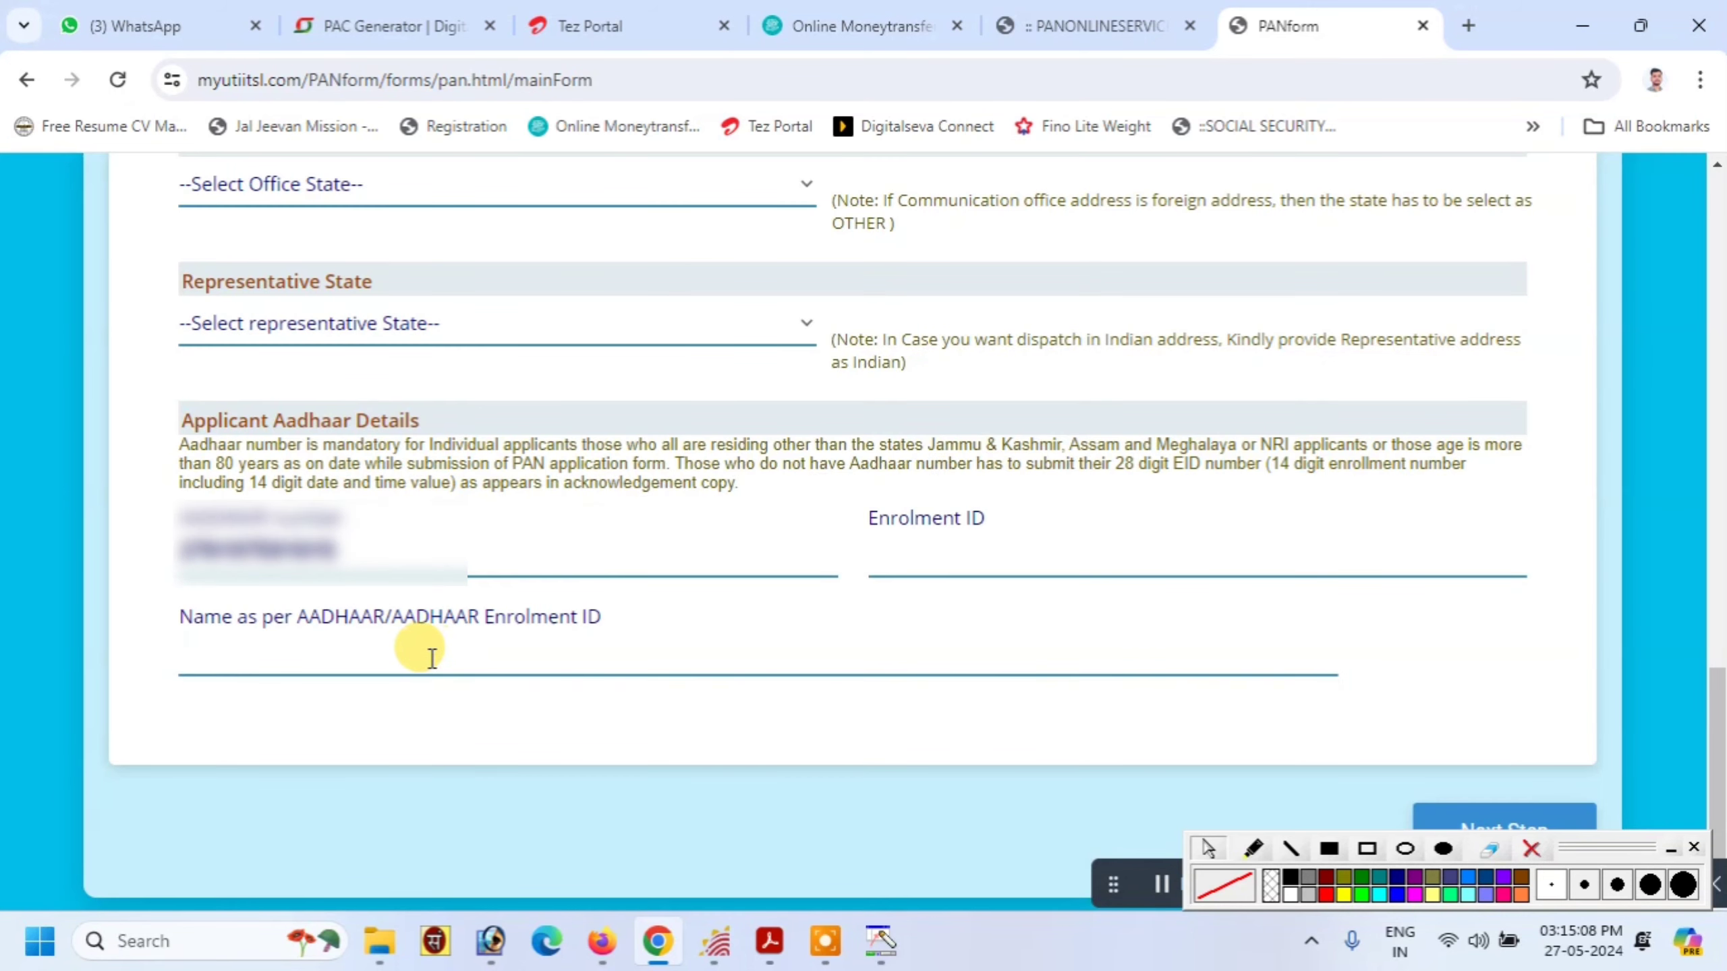
text(reh)
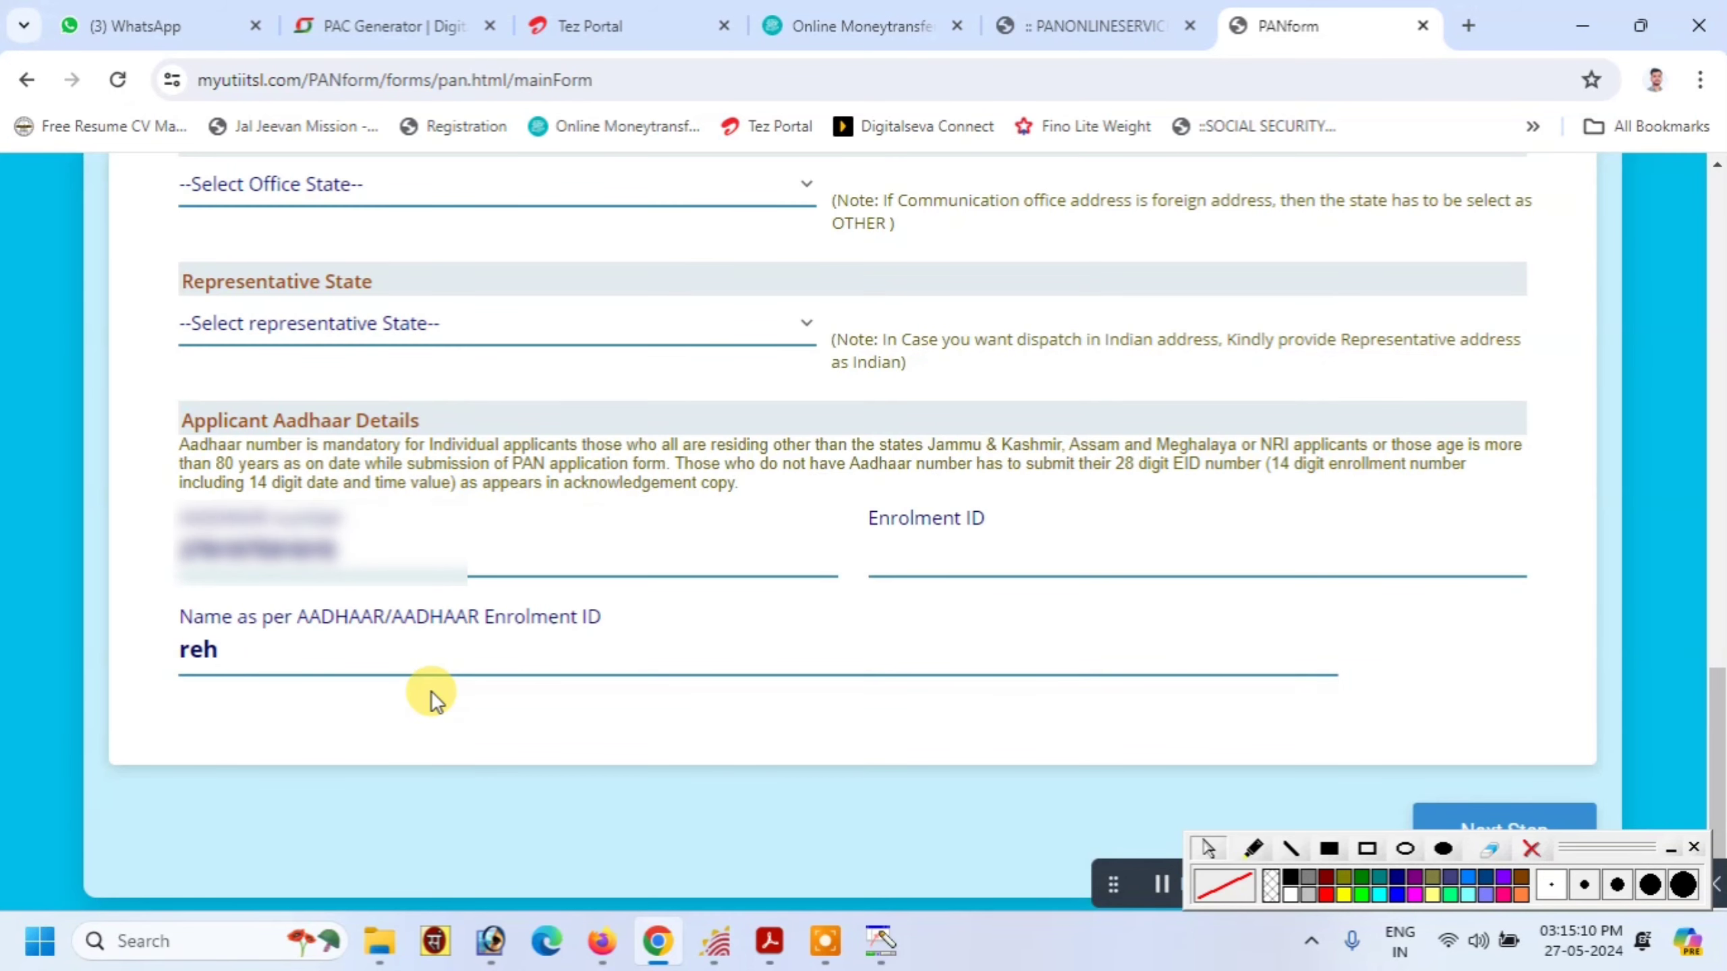
text(ana)
drag(1593, 853, 1440, 899)
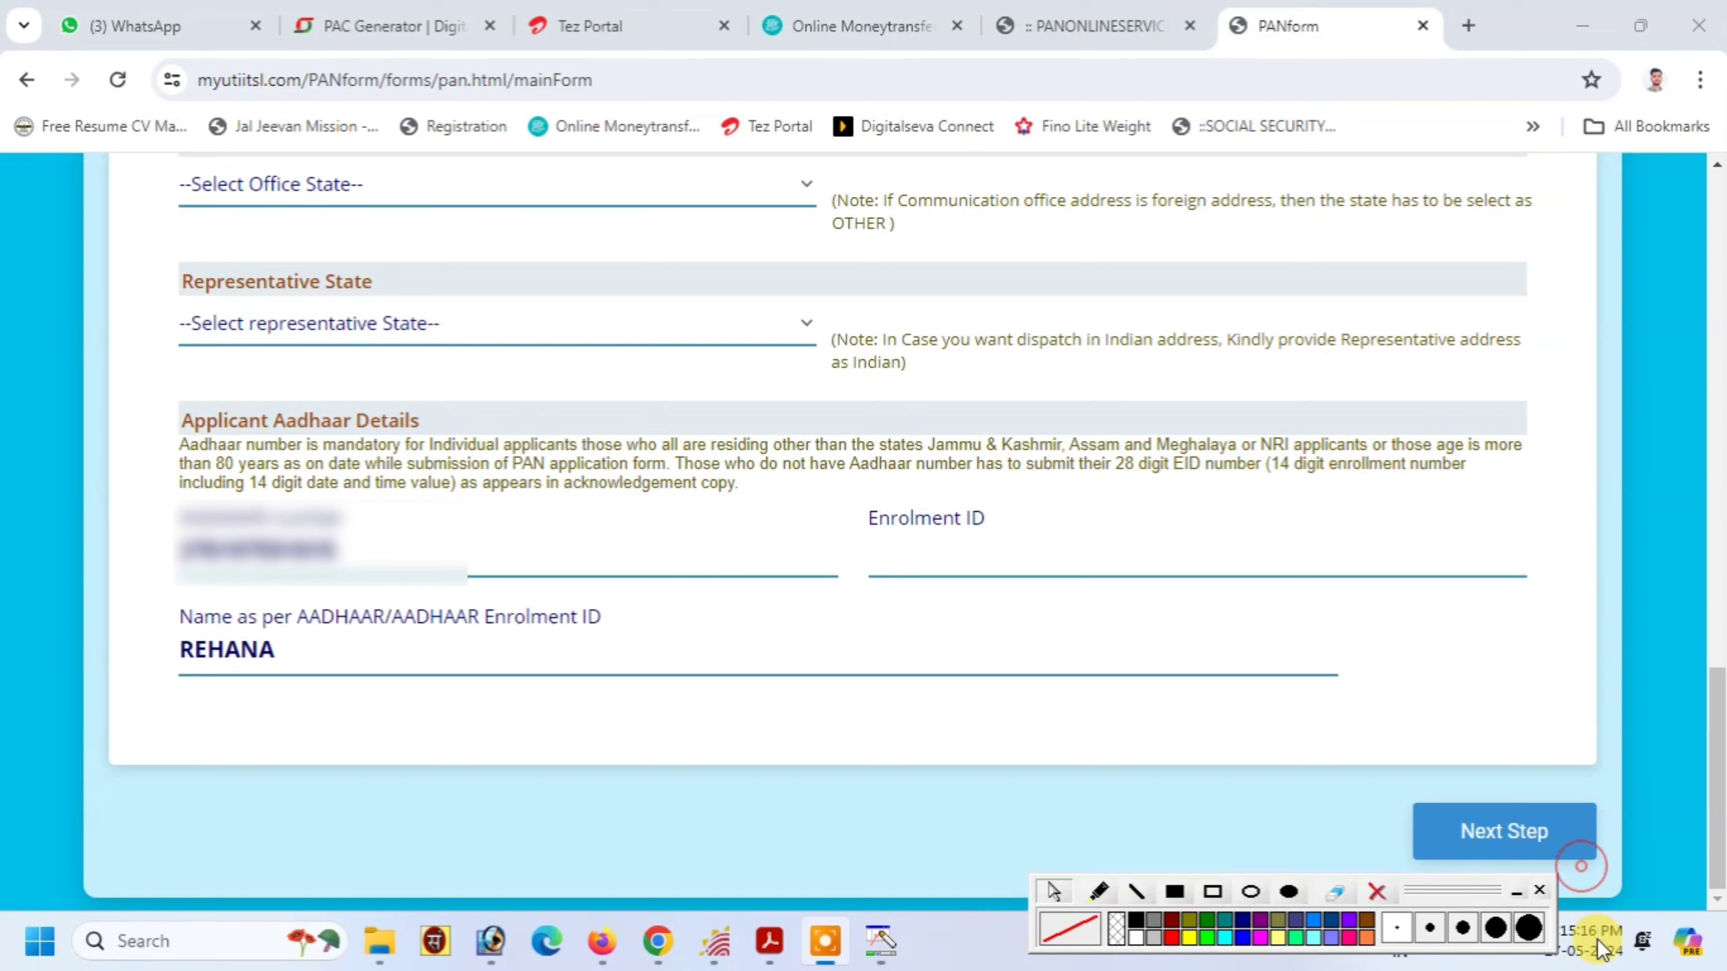
mouse_move(1478, 893)
mouse_down()
mouse_move(1675, 896)
mouse_move(1651, 899)
mouse_up()
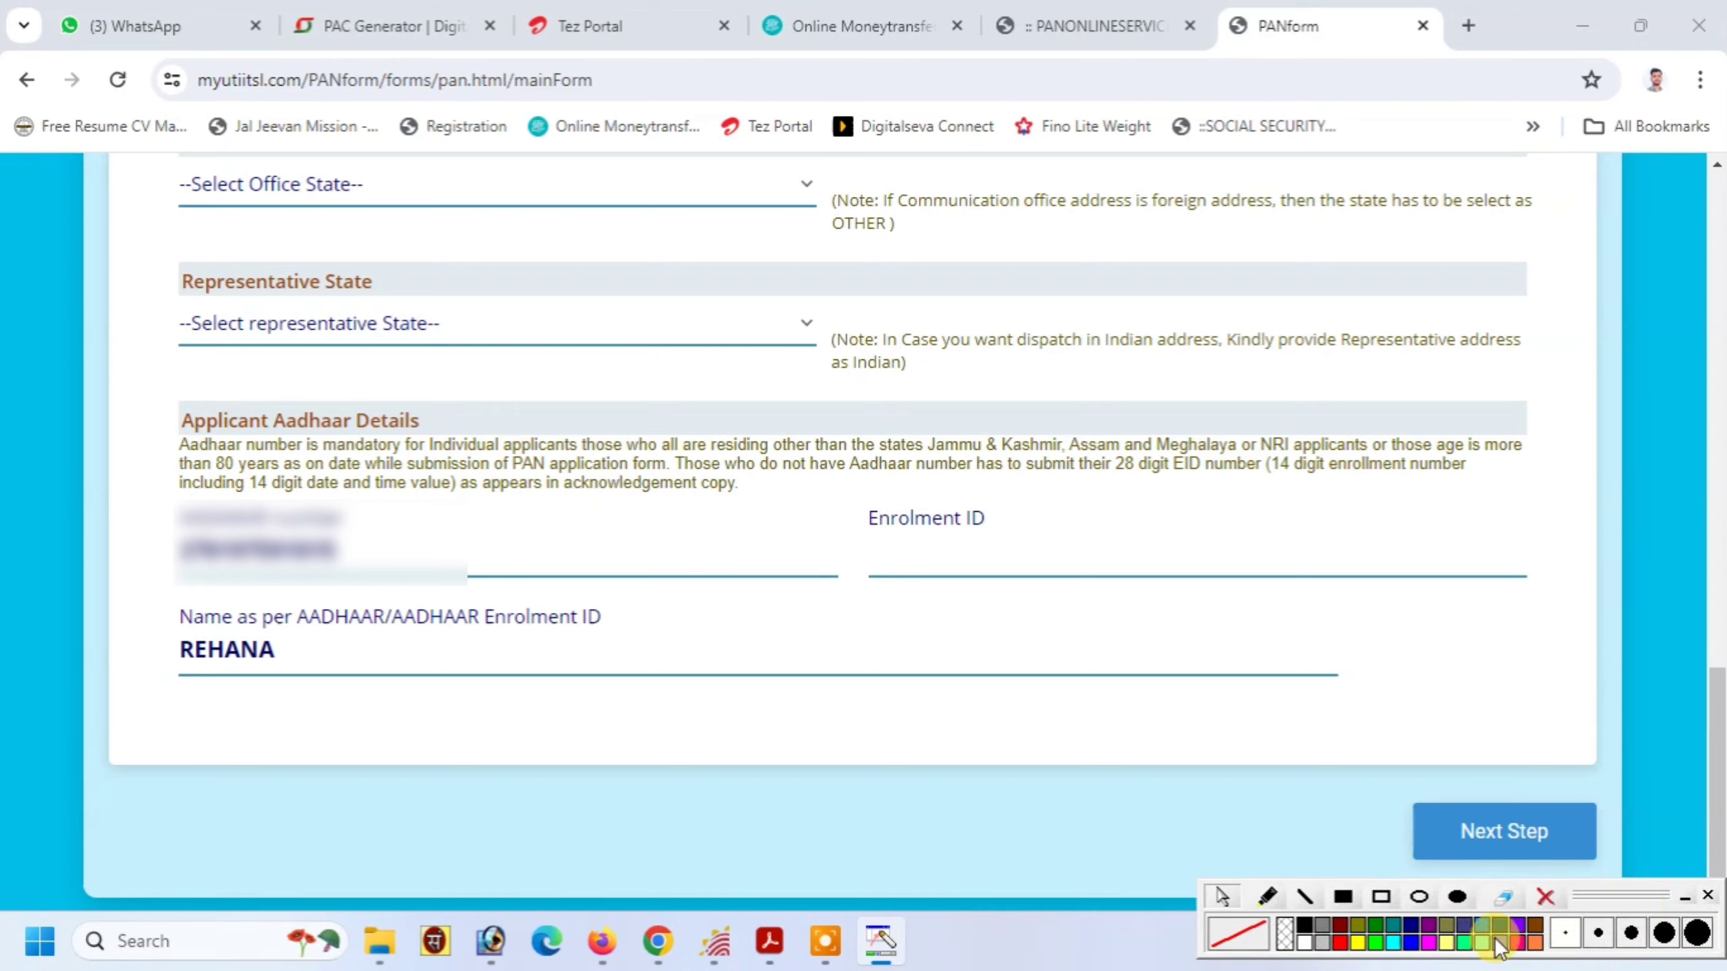
click(1381, 896)
drag(1392, 775, 1540, 854)
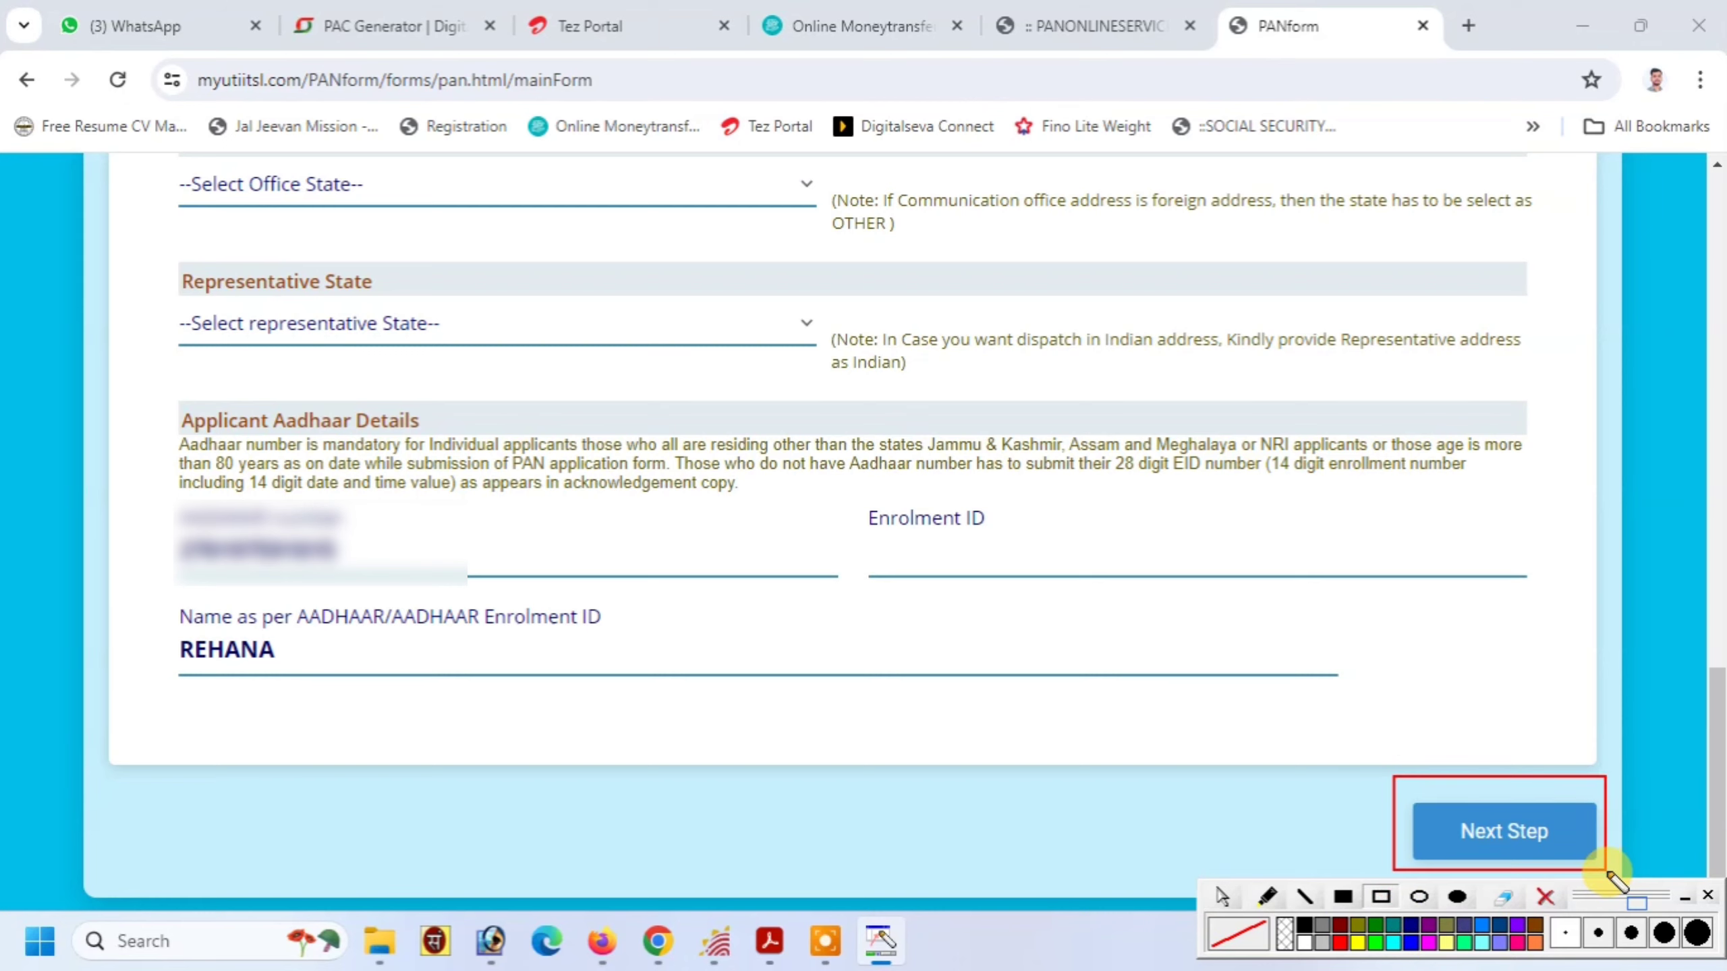
click(1545, 896)
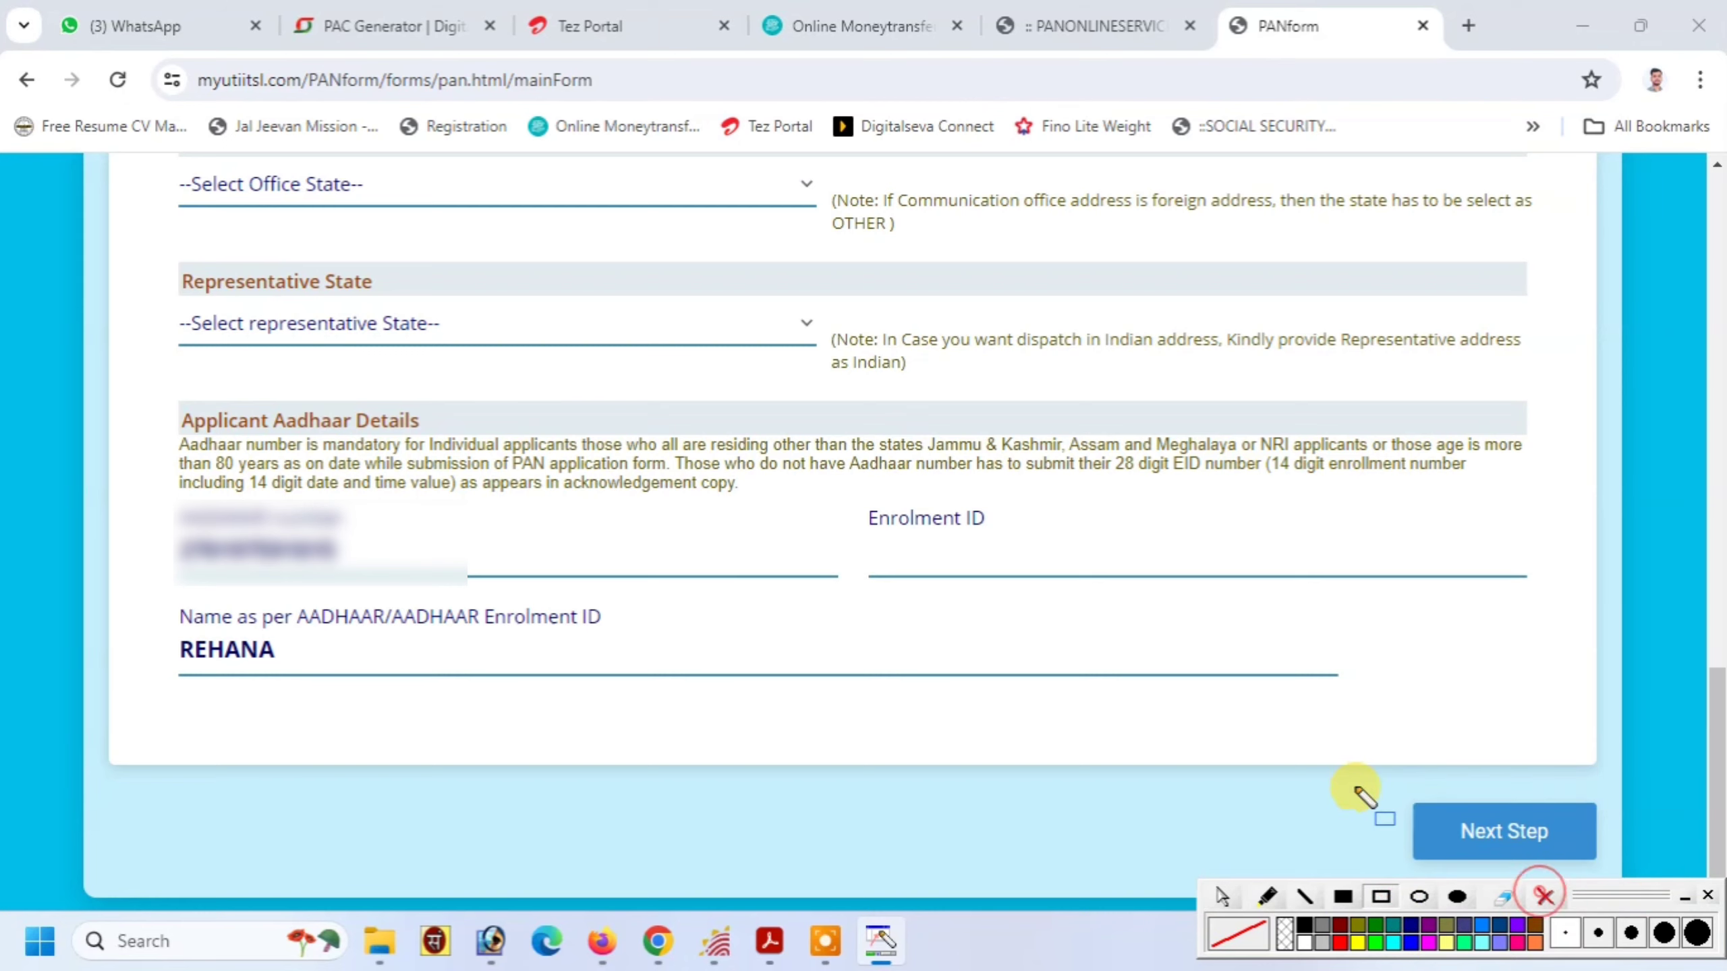
Go on to the Document Details page of the application
click(1475, 831)
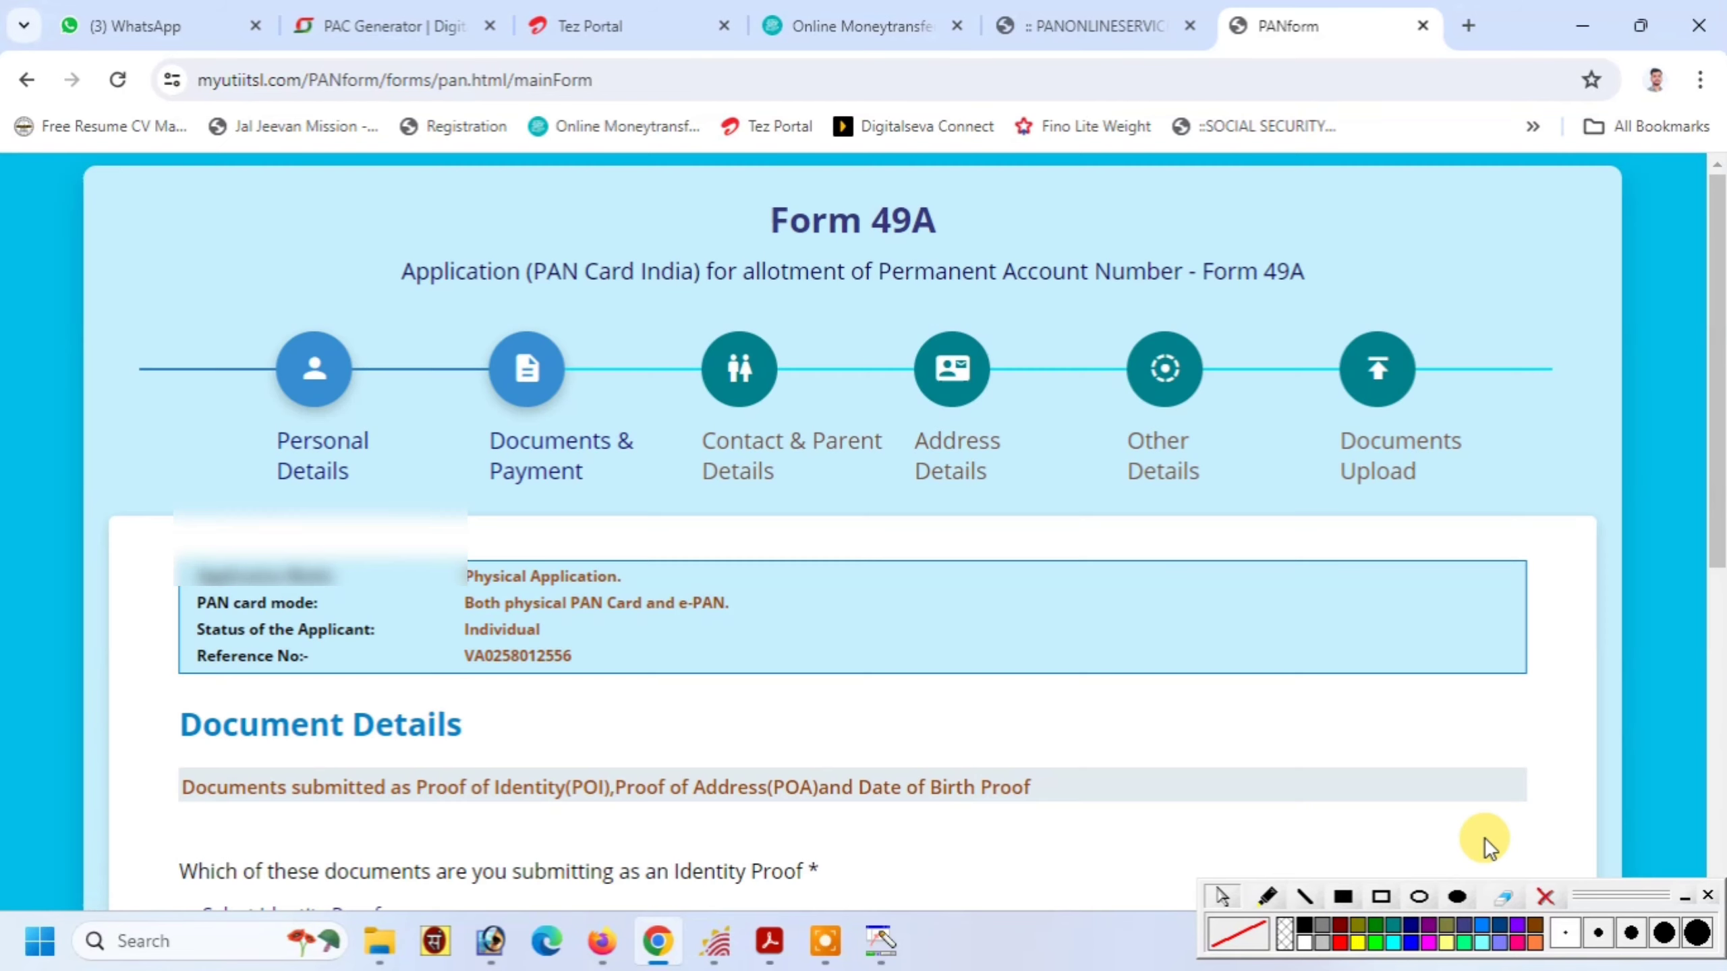
scroll(1720, 669, down, 5)
scroll(1720, 670, down, 1)
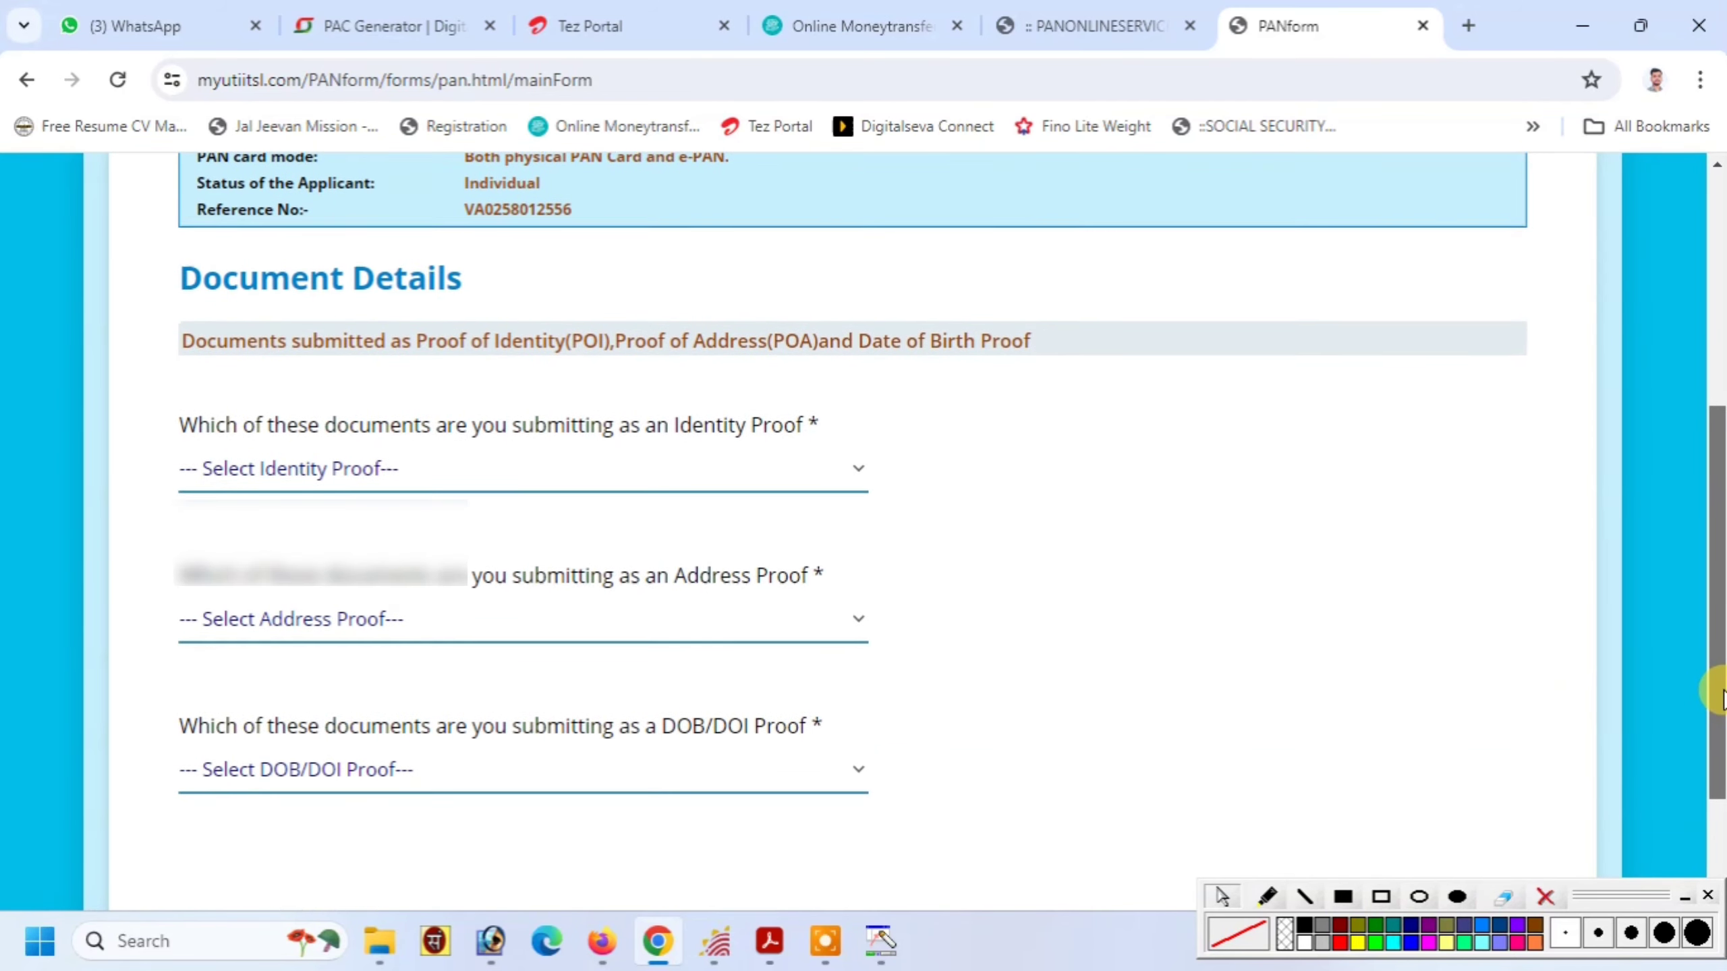
click(1380, 898)
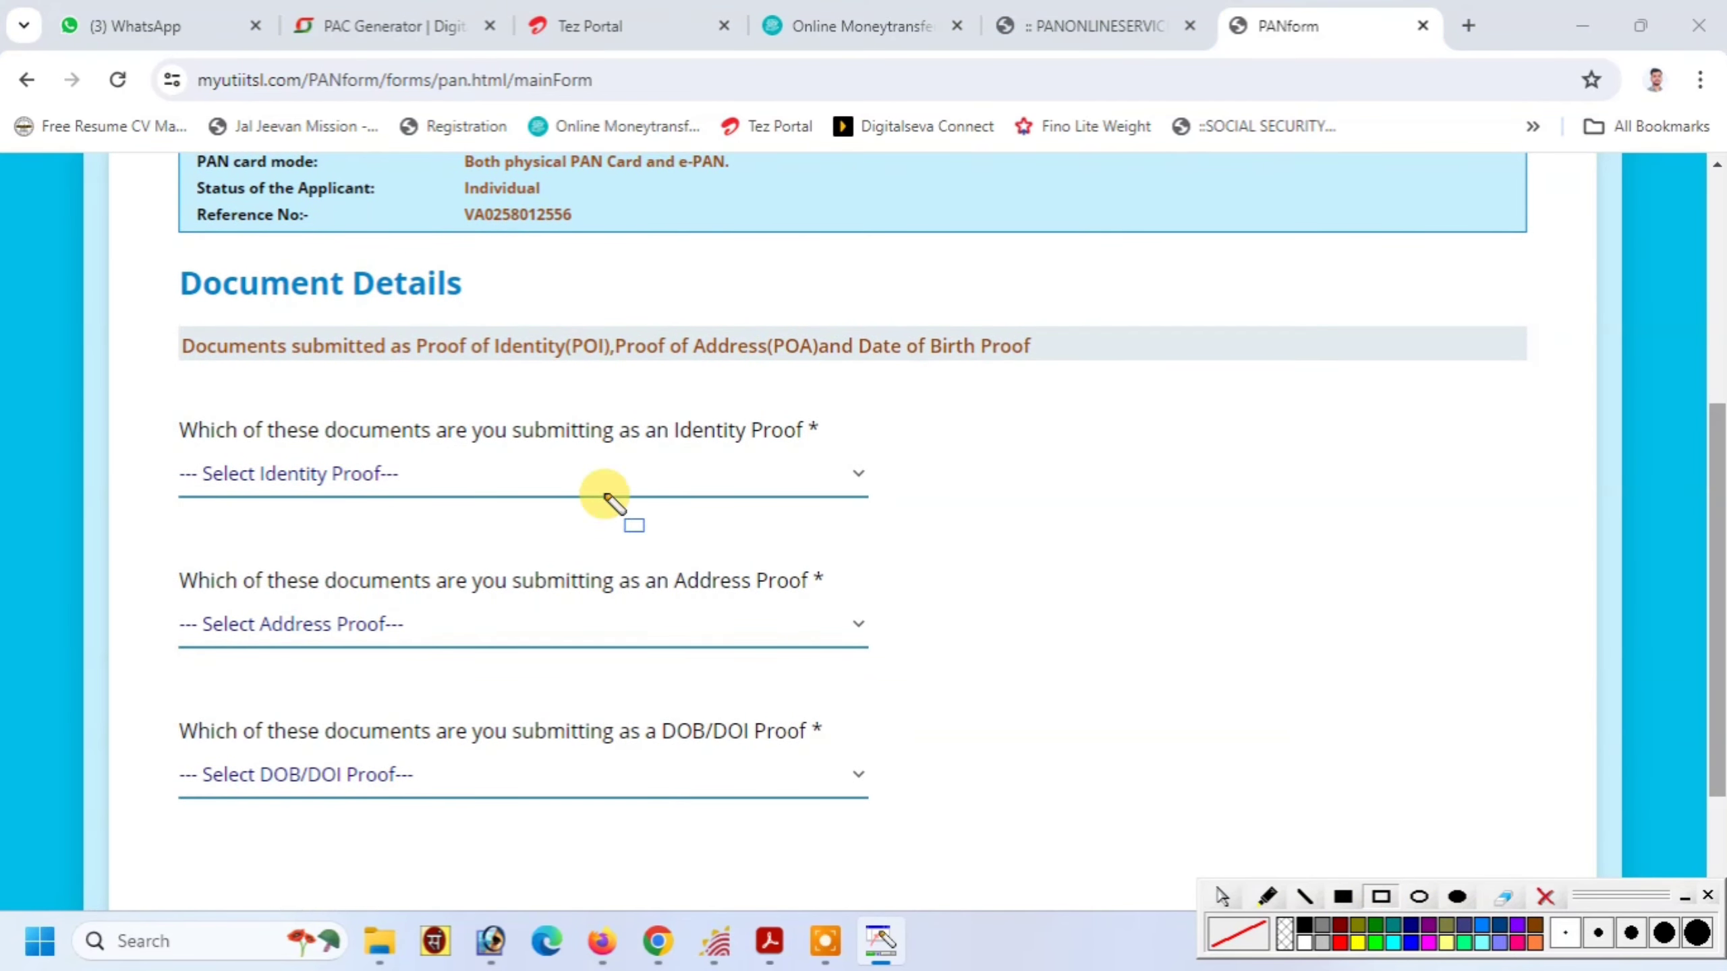
mouse_move(112, 243)
mouse_down()
mouse_move(426, 345)
mouse_move(561, 315)
mouse_up()
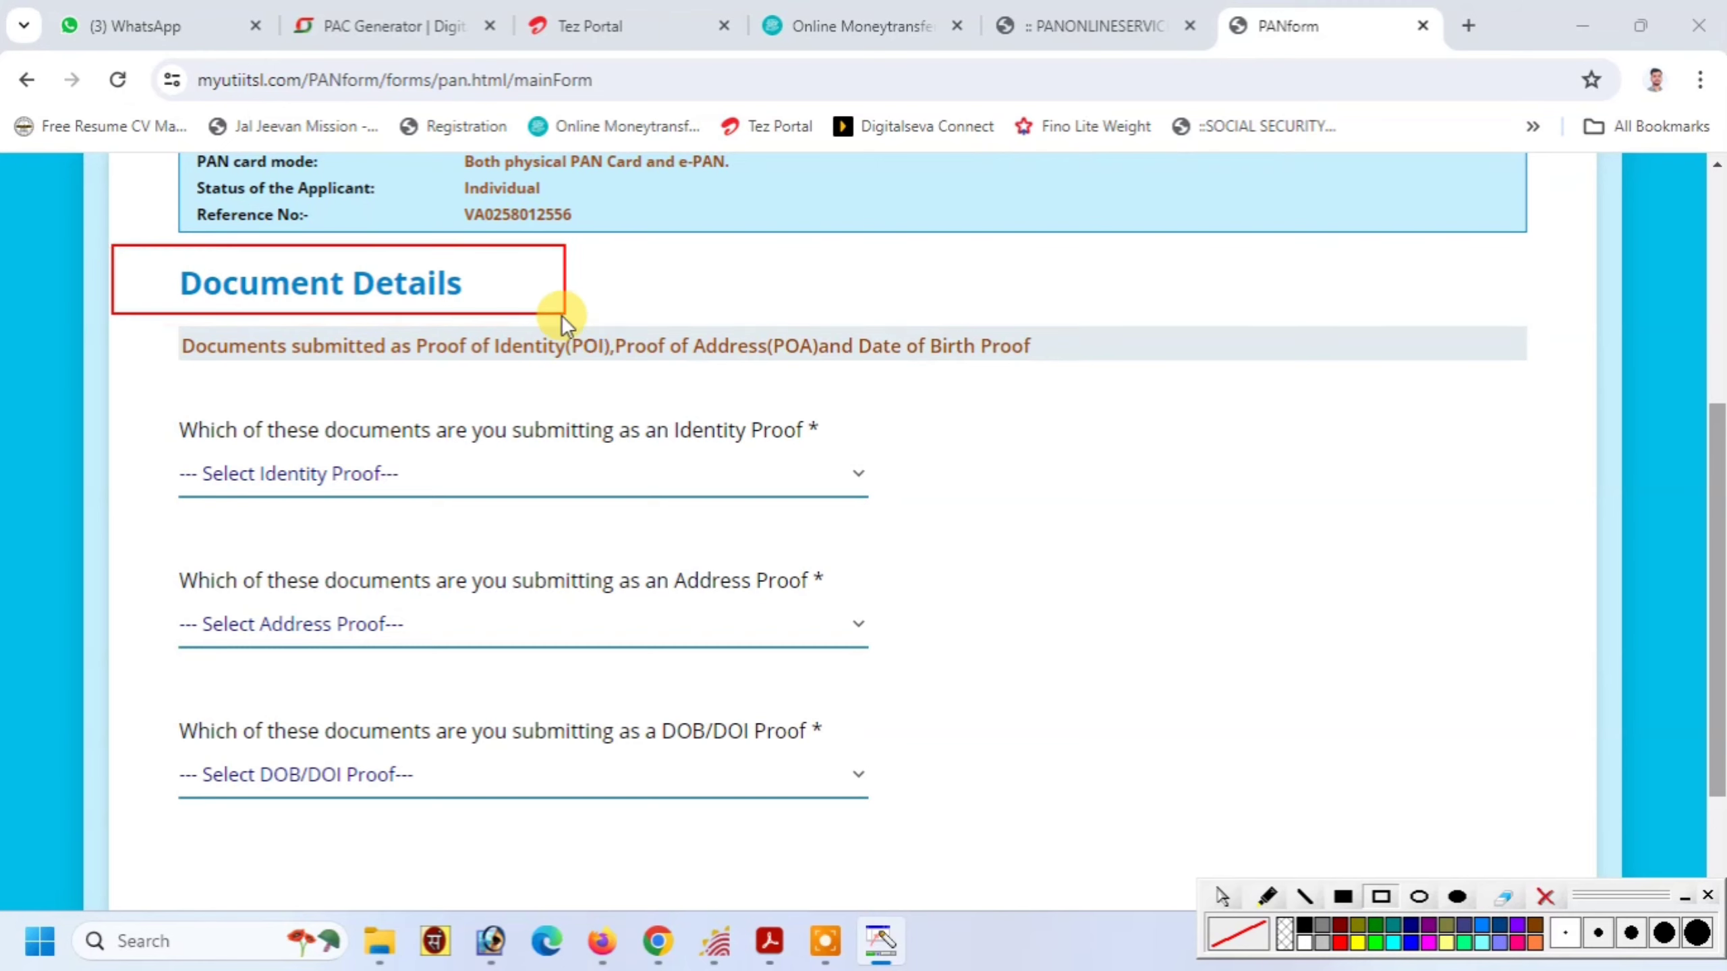
click(1550, 897)
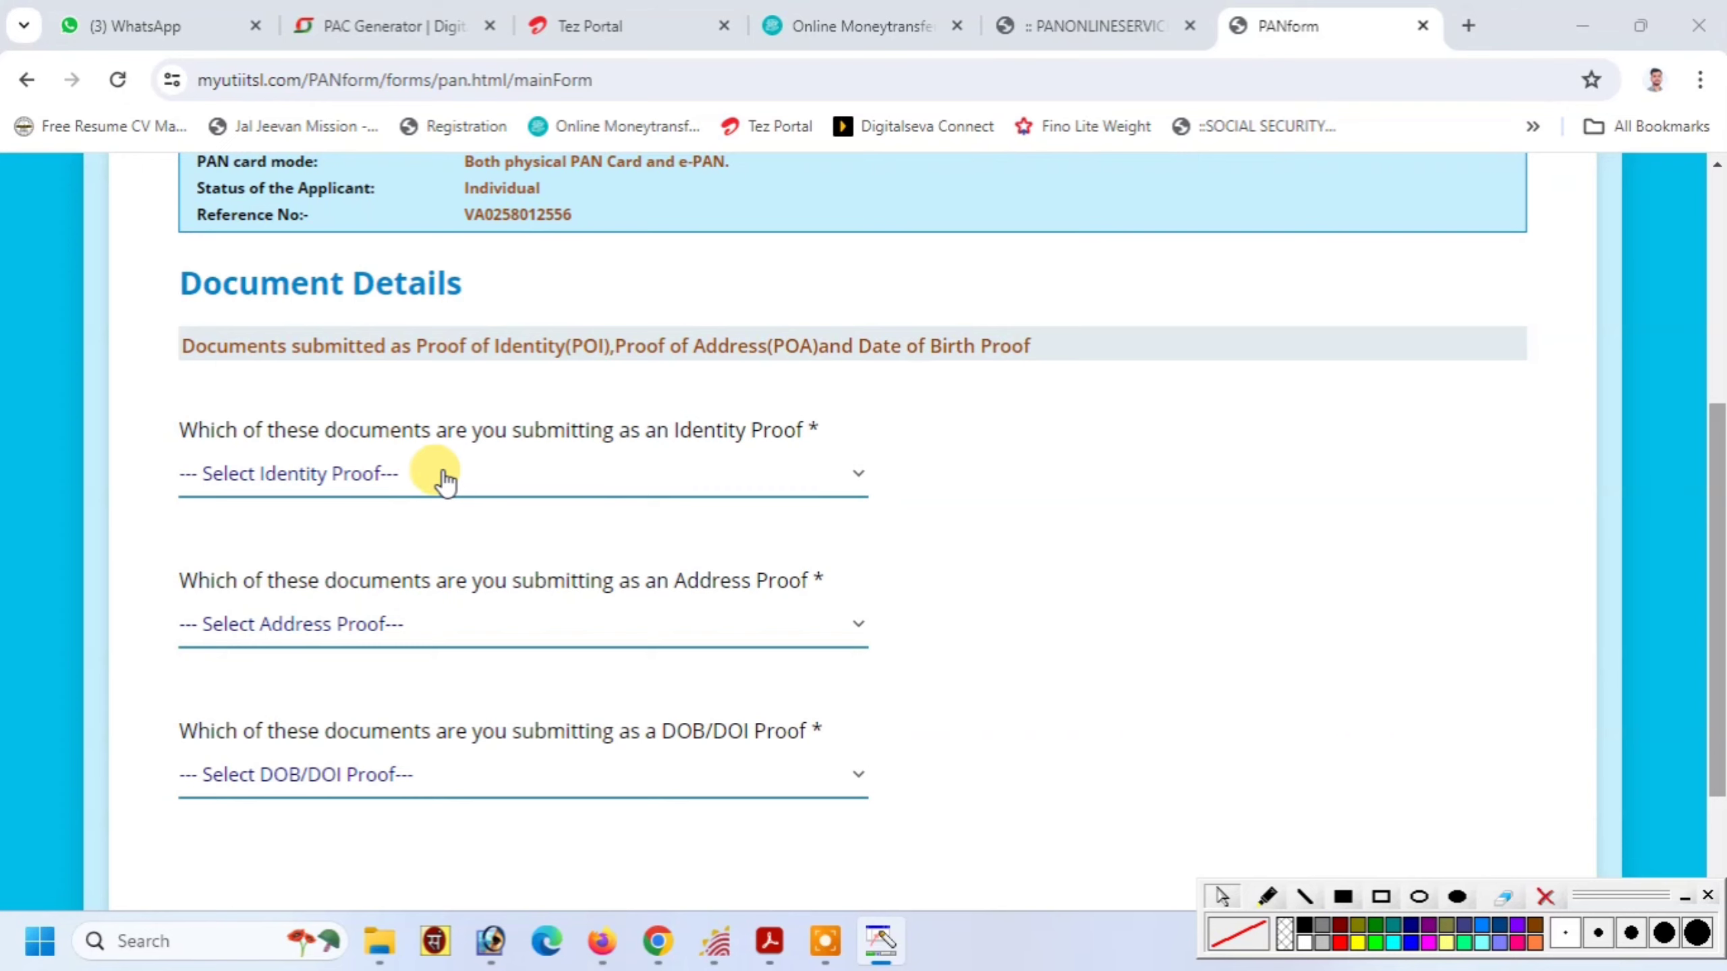
Set identity and address proof to 'AADHAAR Card issued by UIDAI (In Copy)'
click(358, 474)
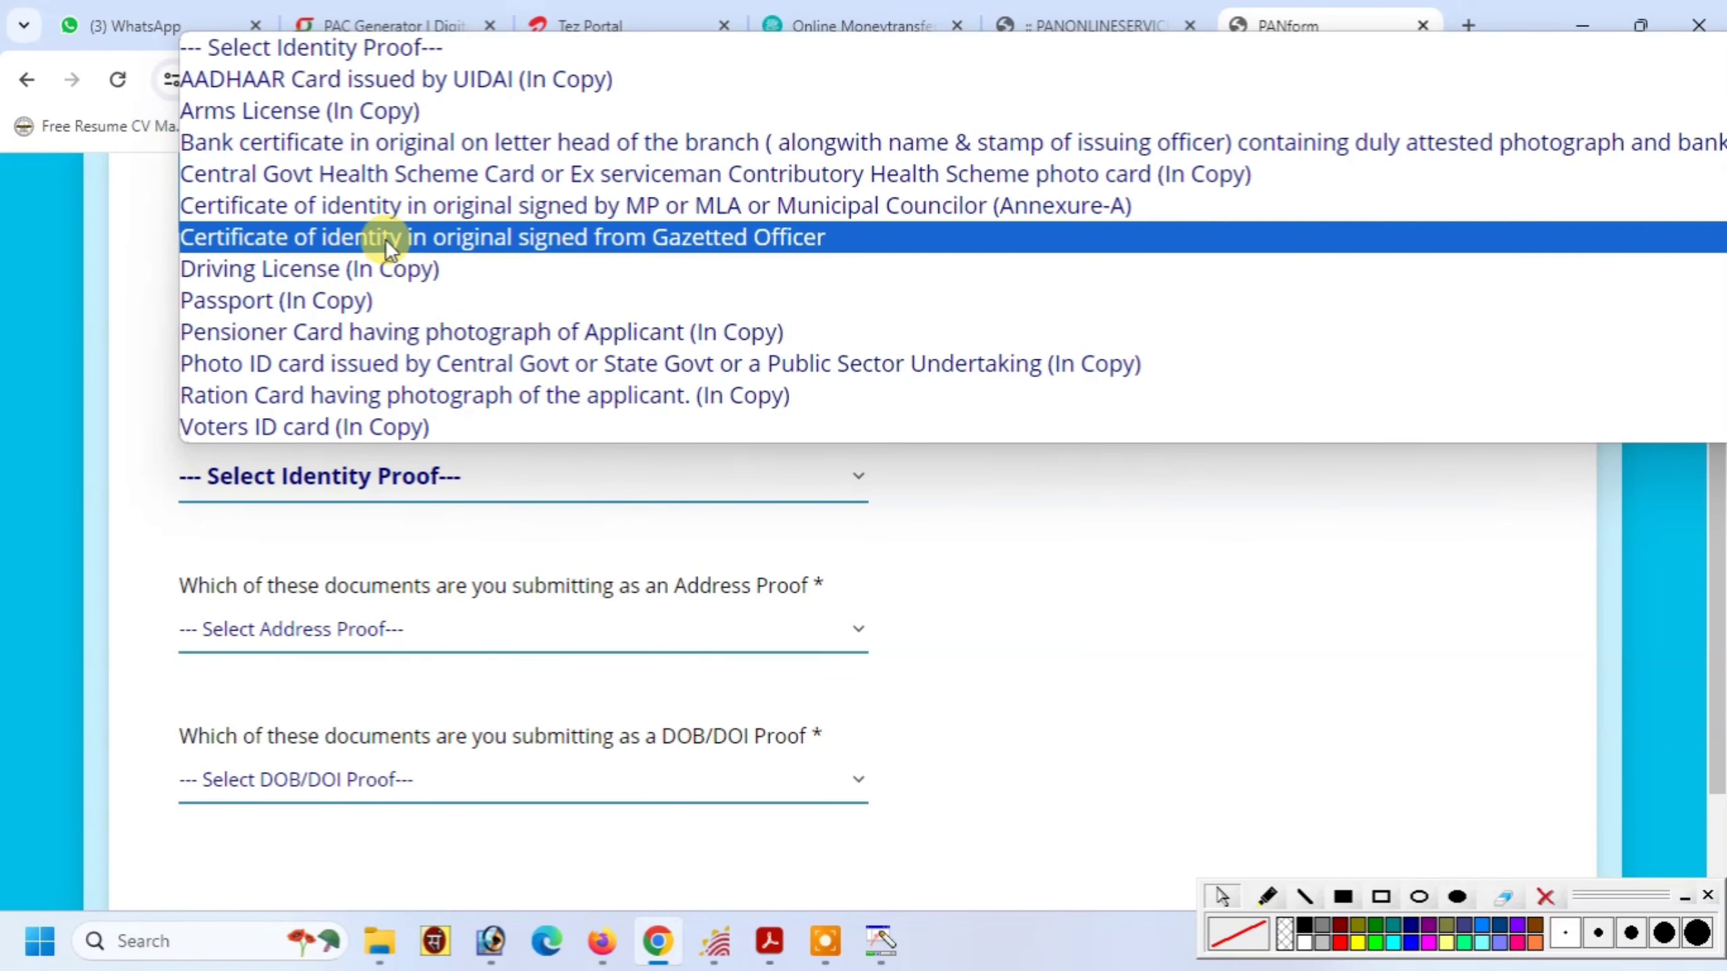
click(397, 76)
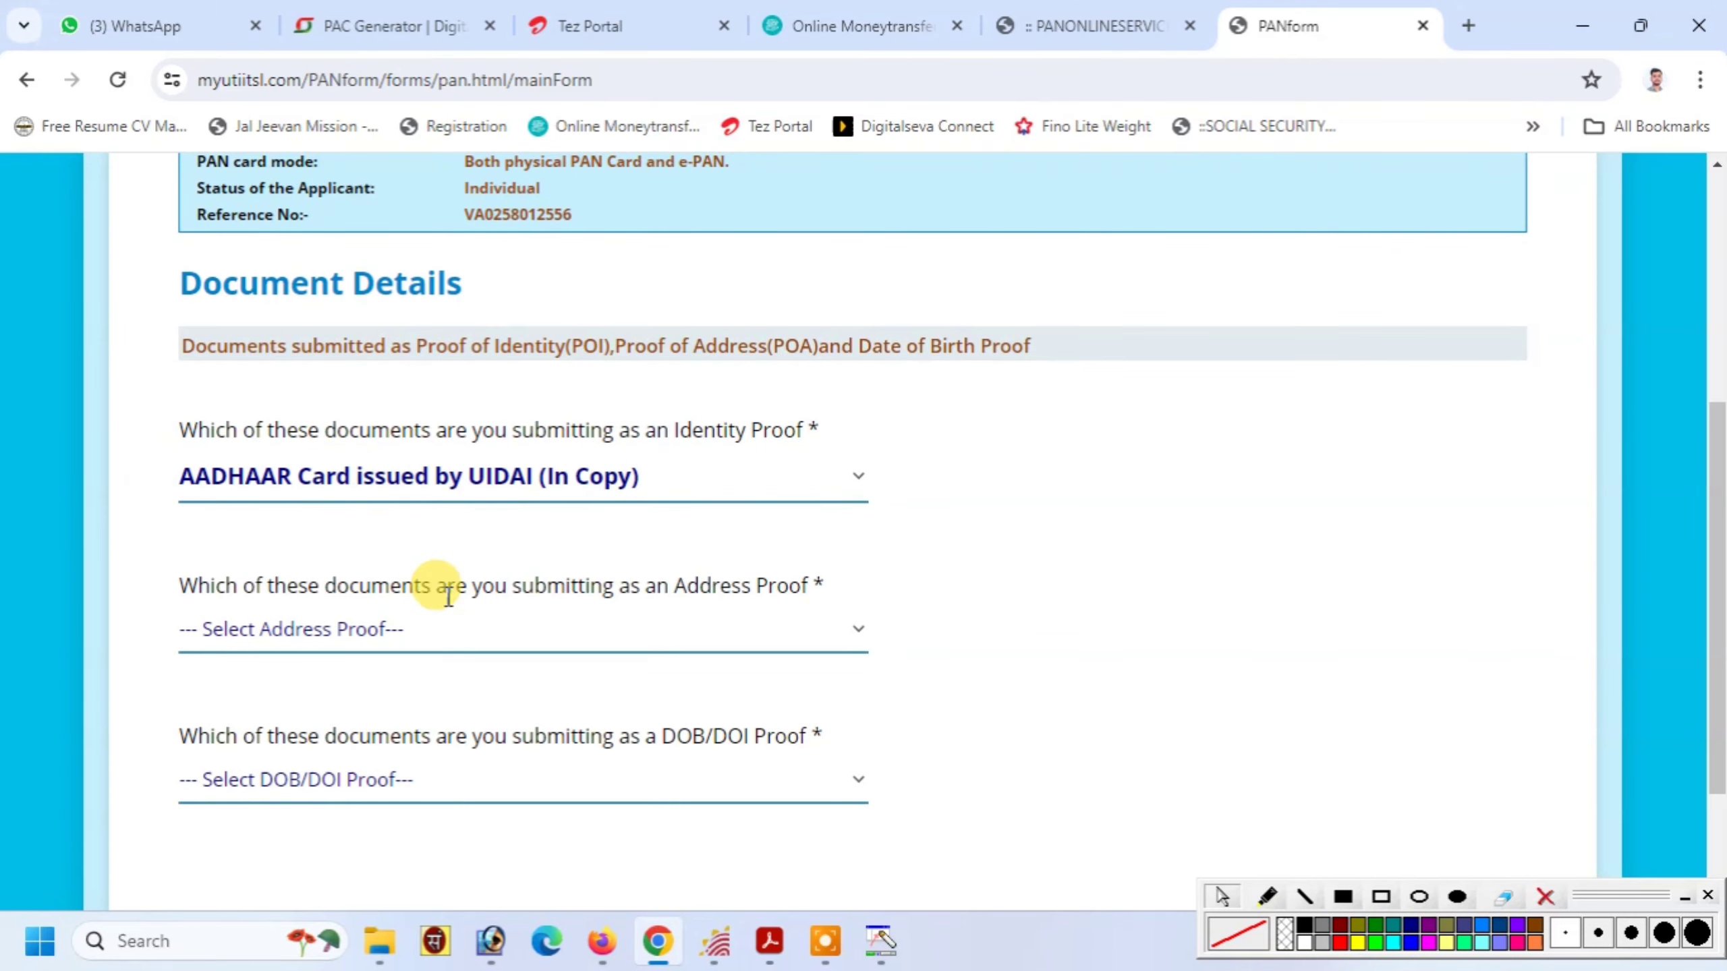
click(367, 646)
click(431, 39)
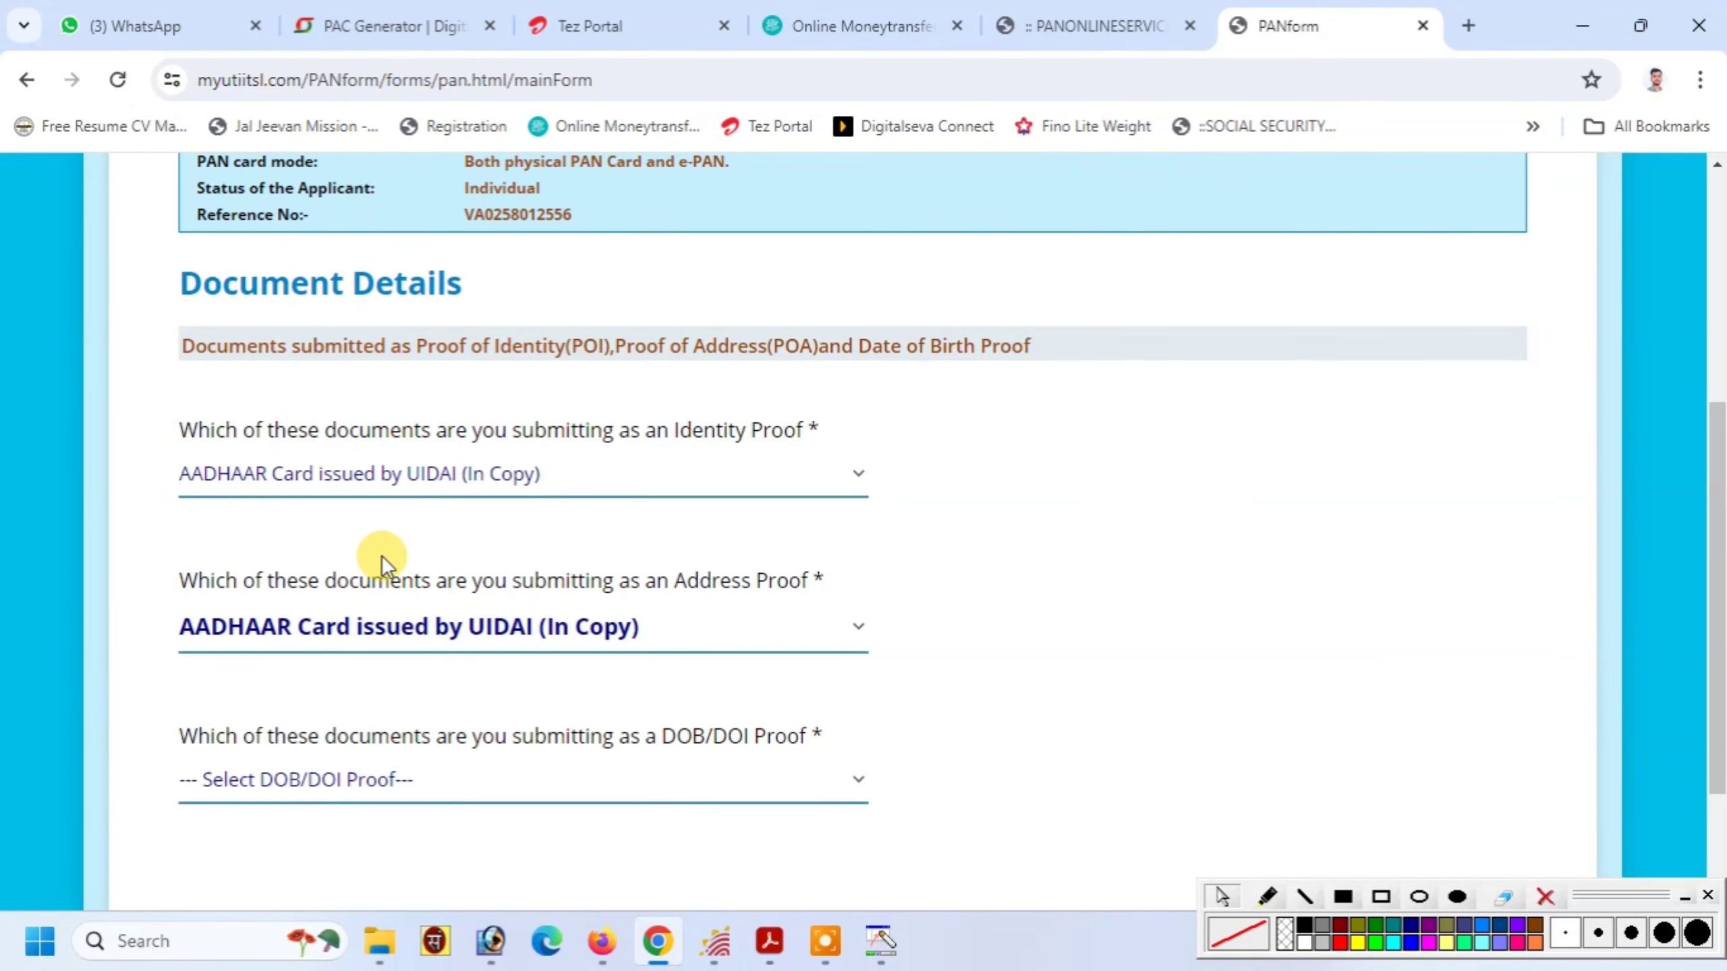
drag(338, 580, 775, 581)
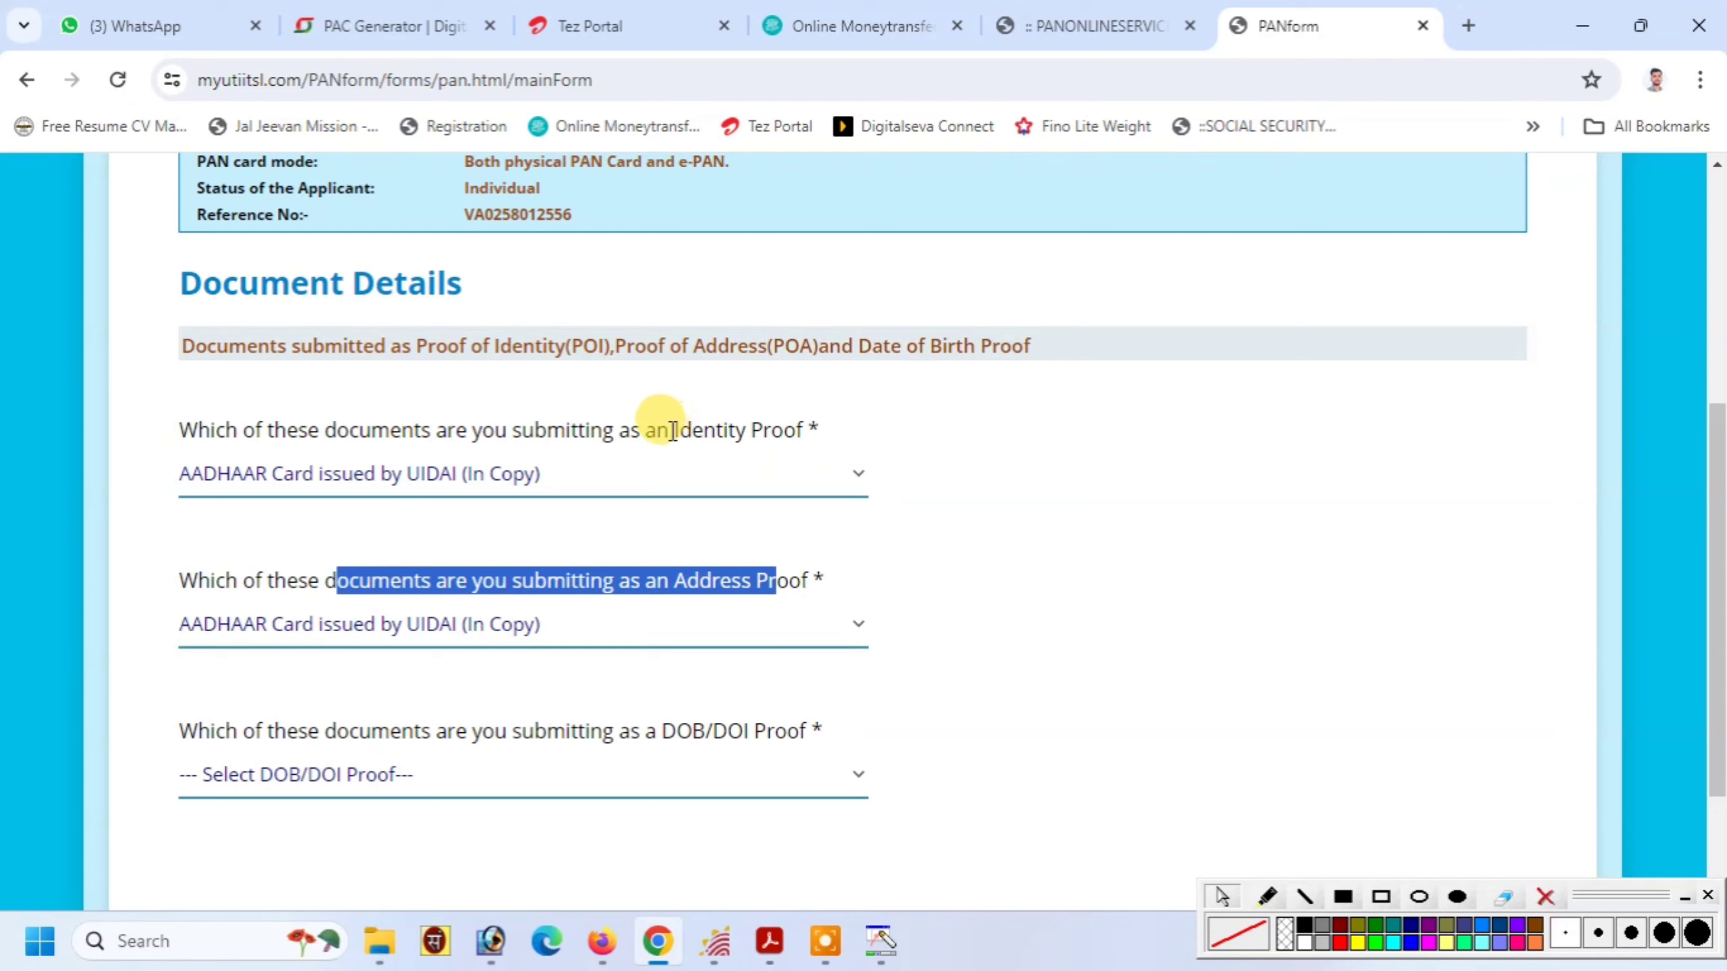
drag(673, 430, 824, 434)
click(824, 434)
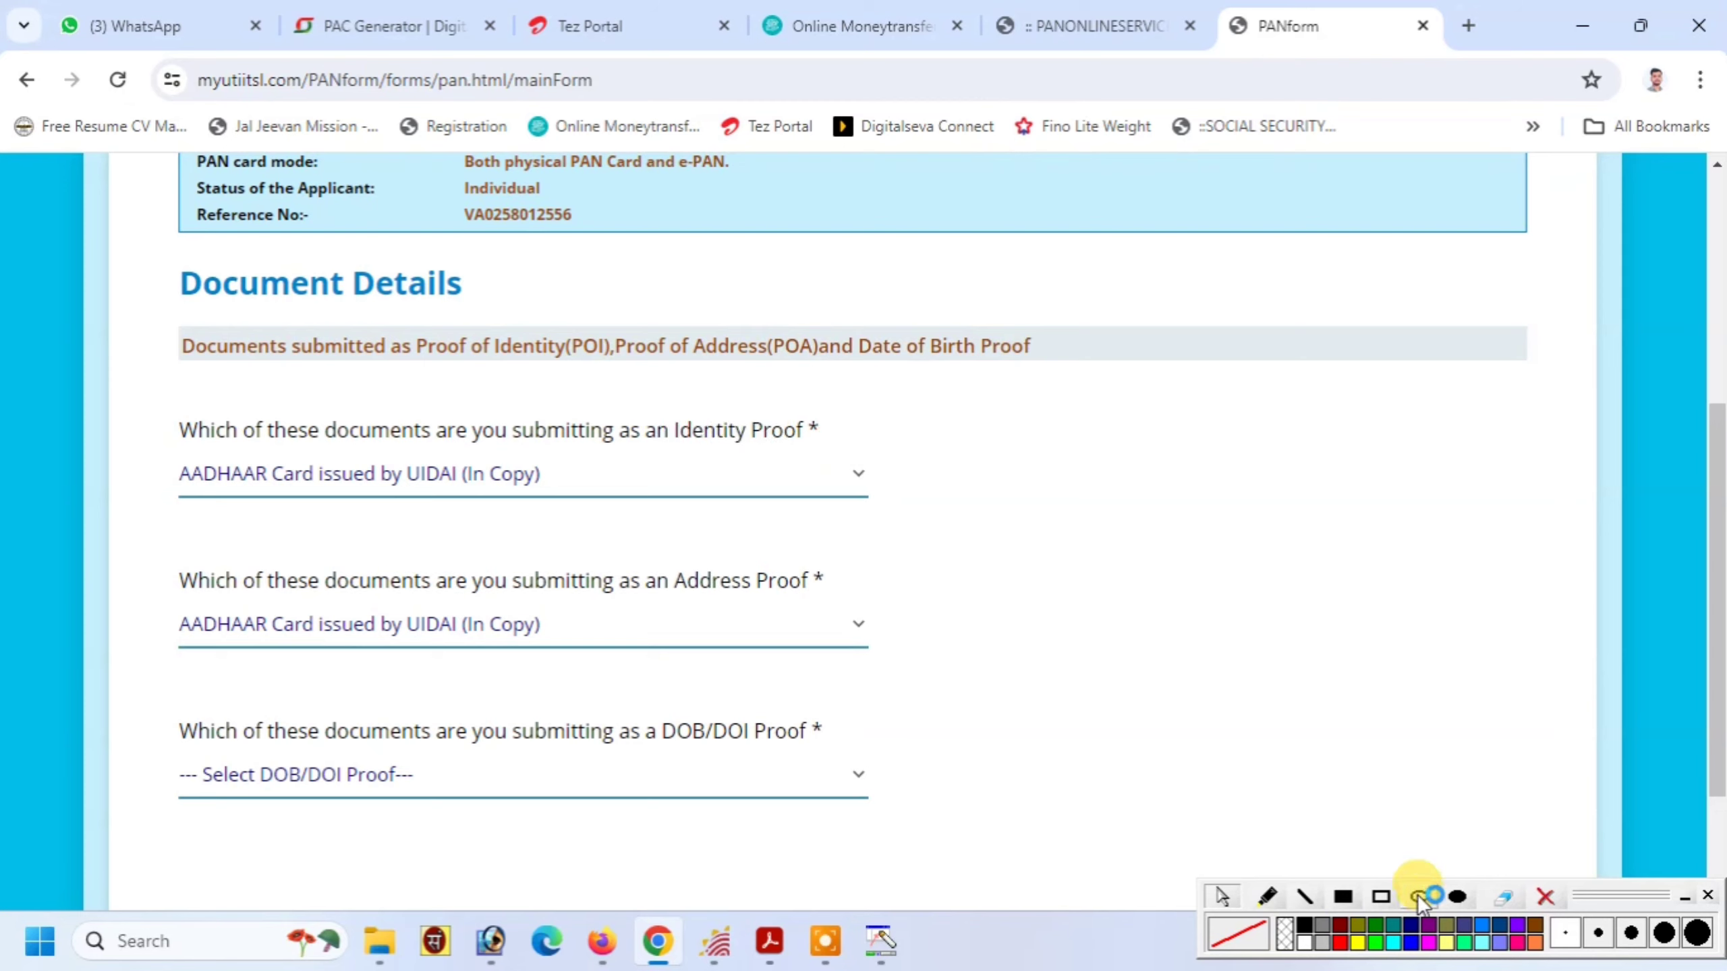
click(1383, 895)
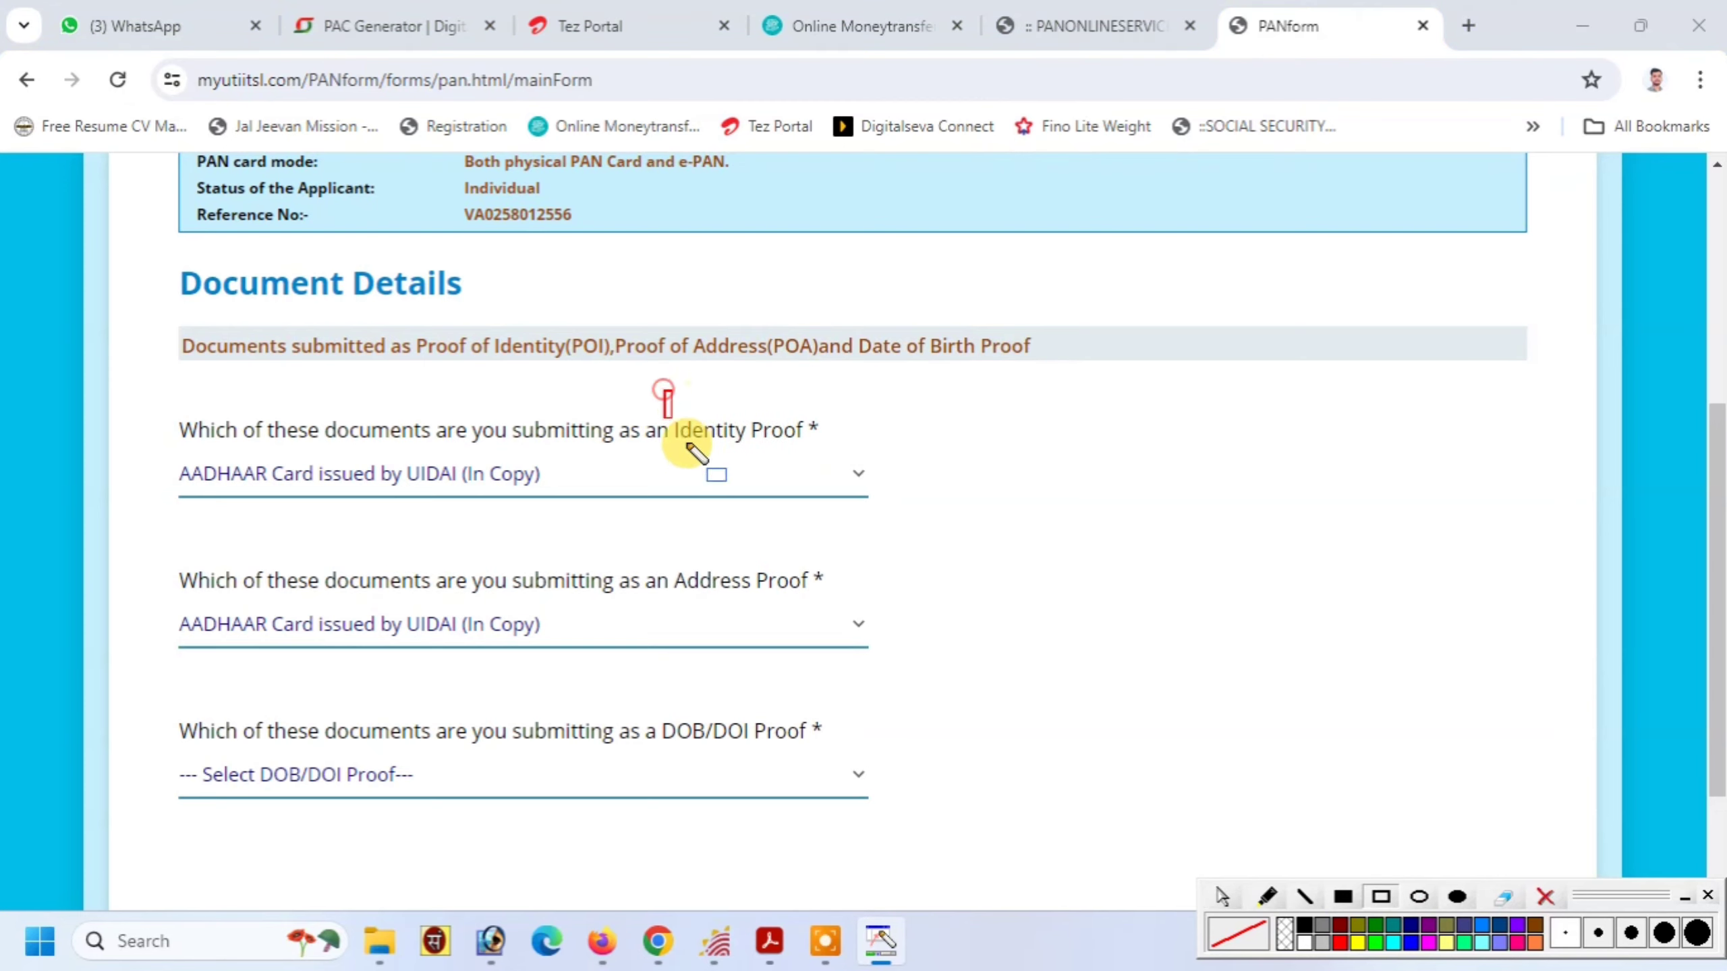
drag(688, 441, 812, 450)
drag(672, 541, 825, 602)
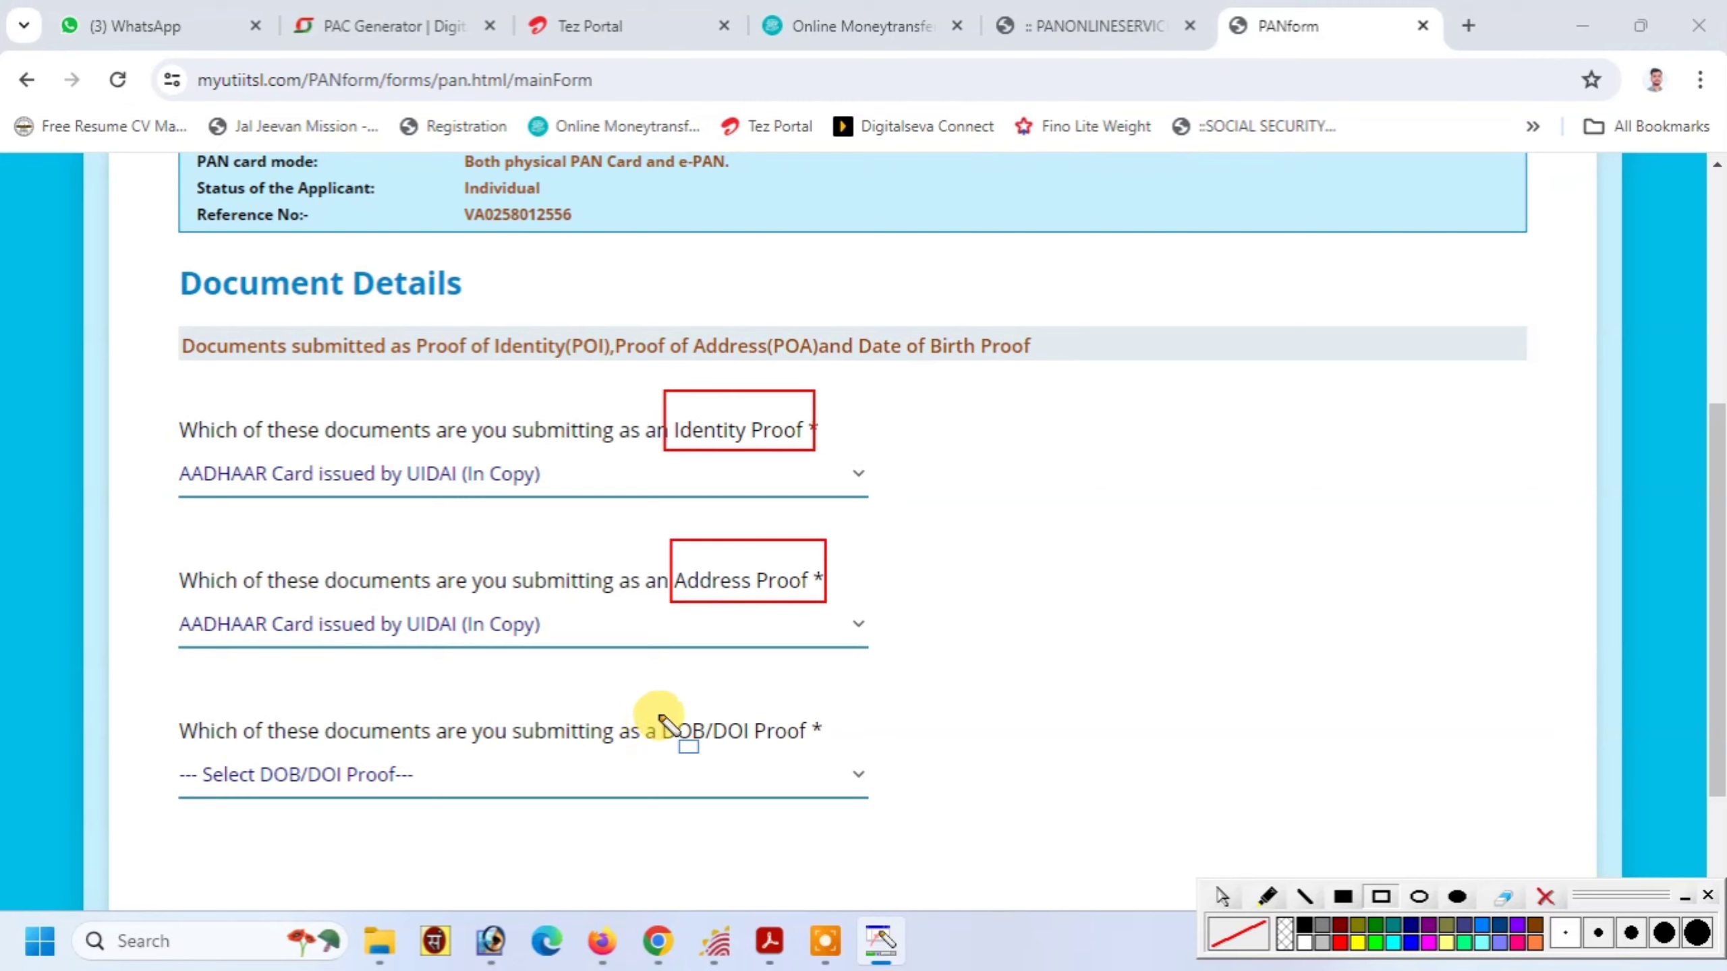
mouse_move(651, 696)
mouse_down()
mouse_move(694, 728)
mouse_move(832, 750)
mouse_up()
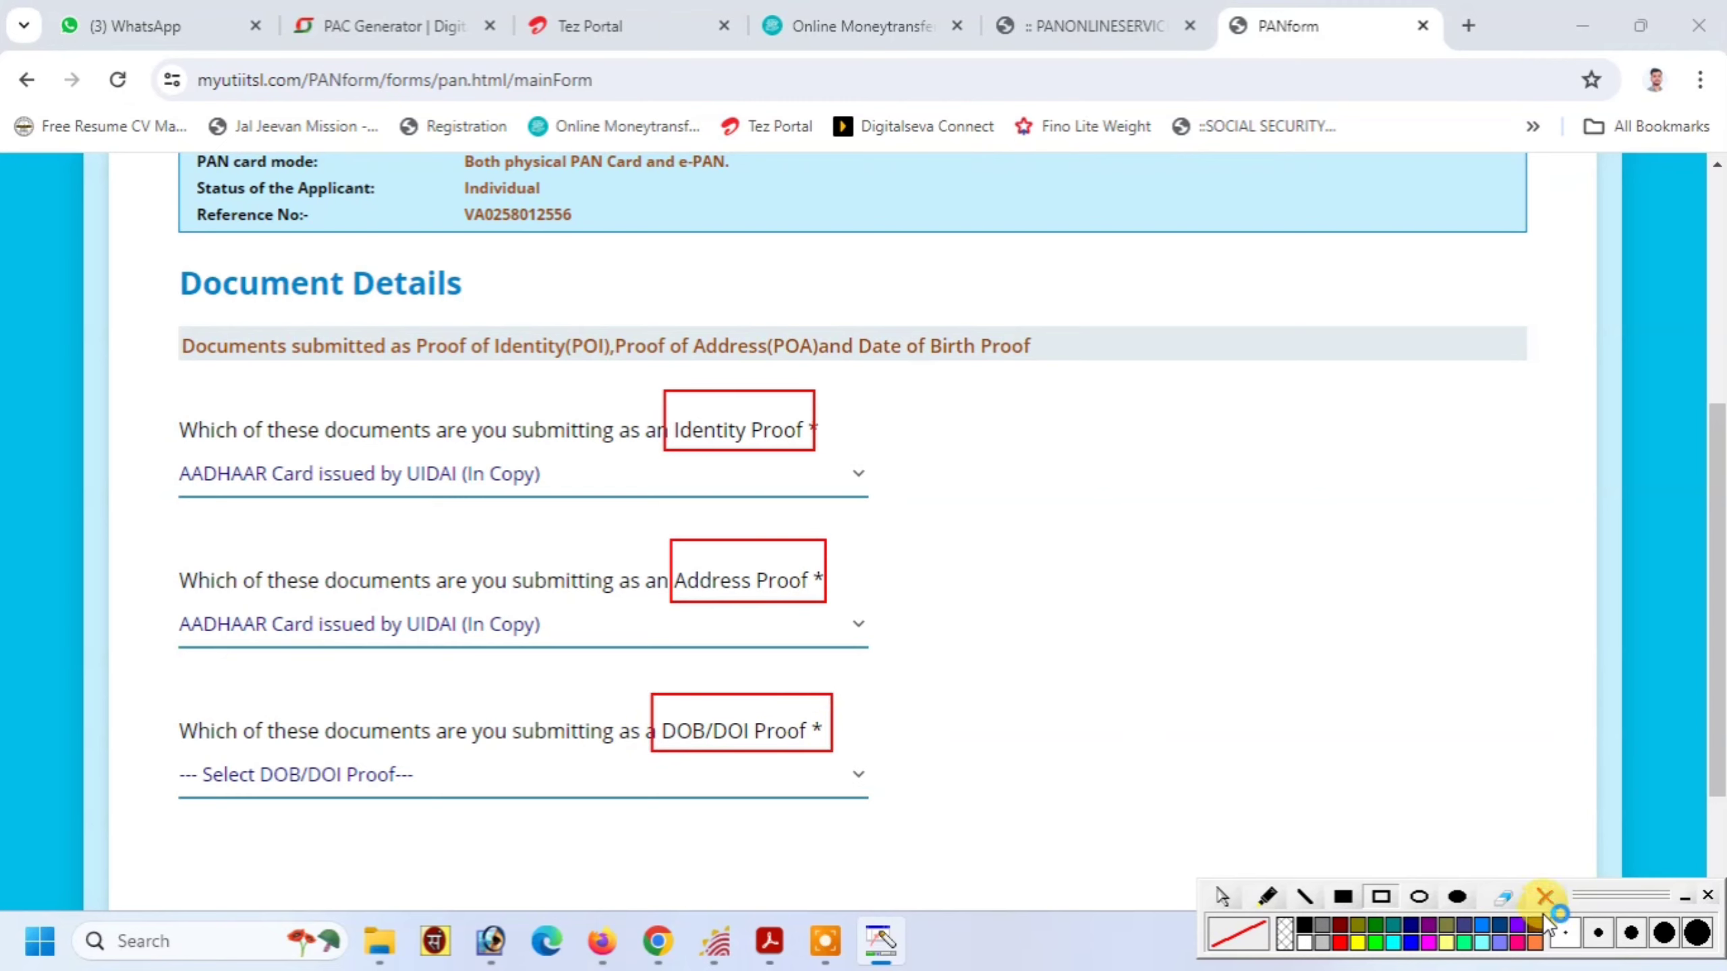
click(1548, 896)
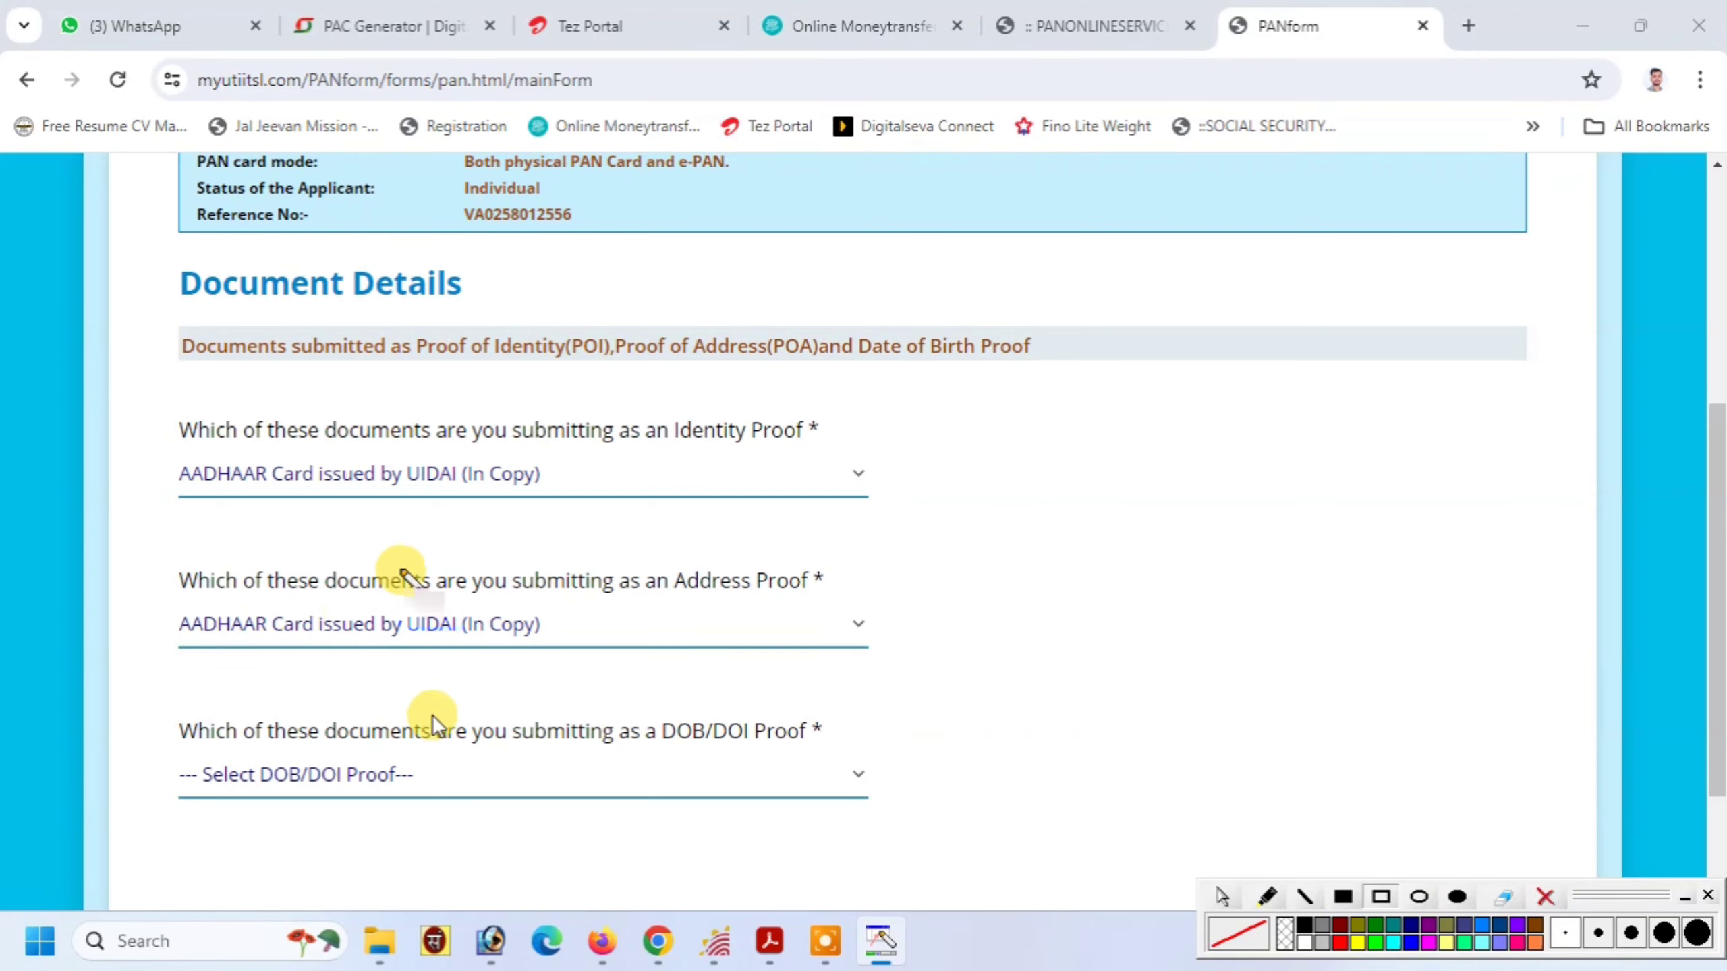
Set DOB proof to the Aadhaar card copy and proceed to payment
click(416, 776)
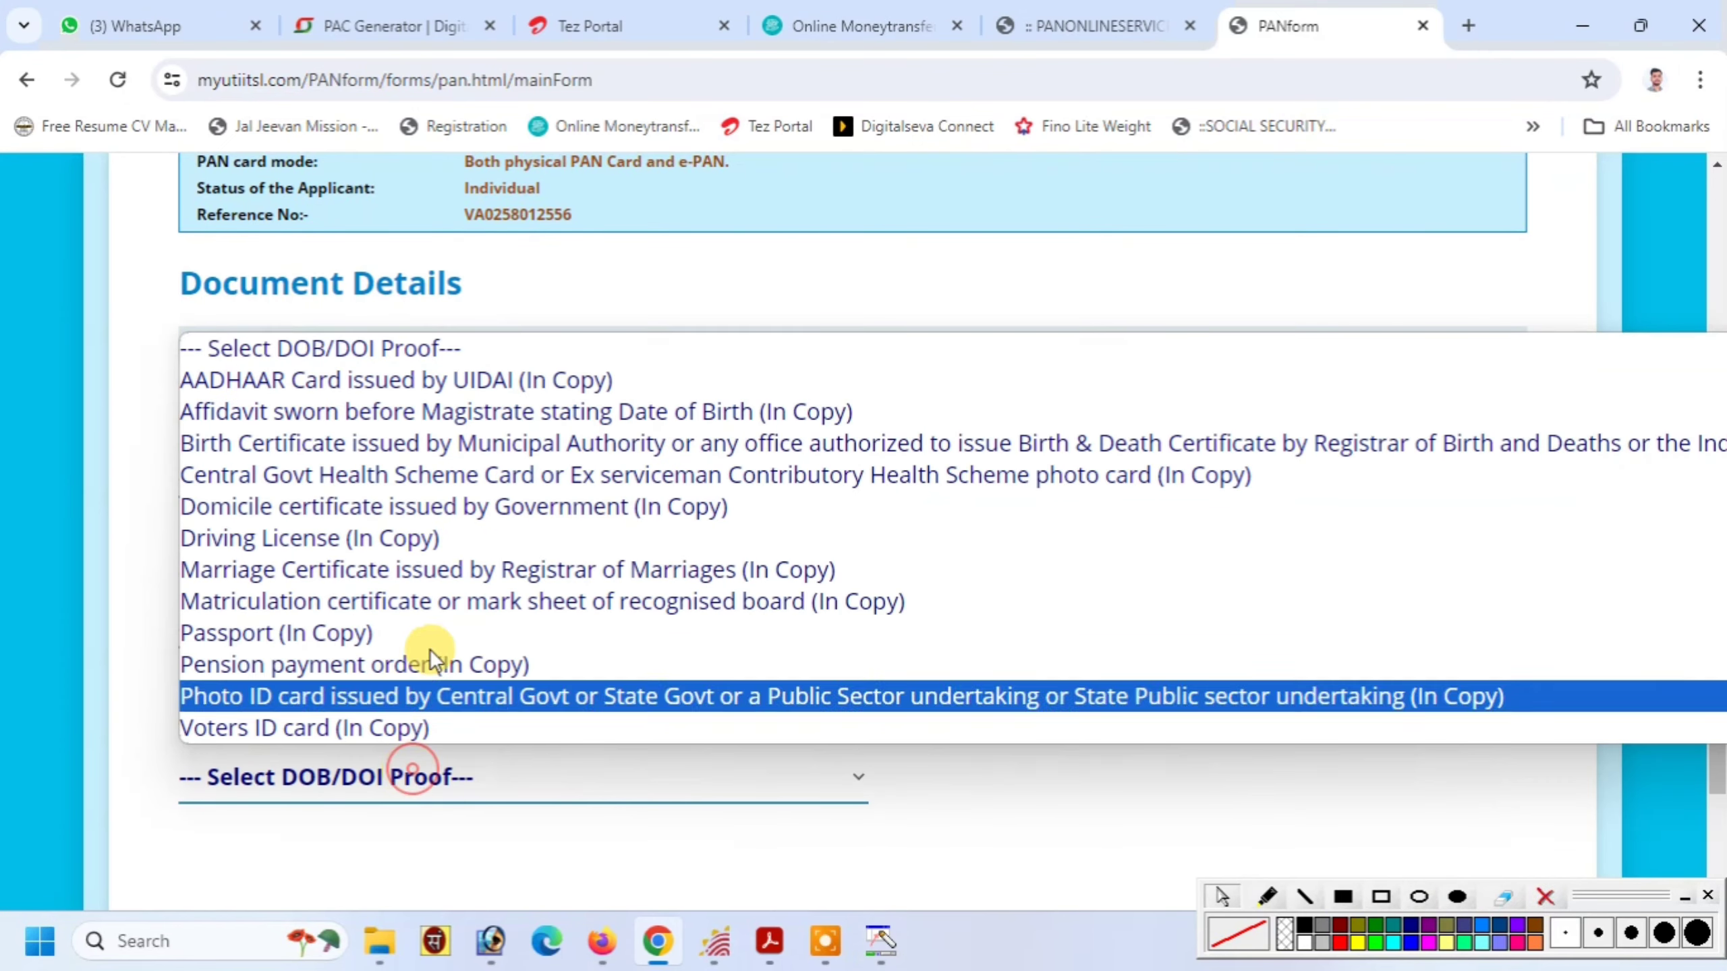
click(389, 373)
drag(1718, 470, 1709, 552)
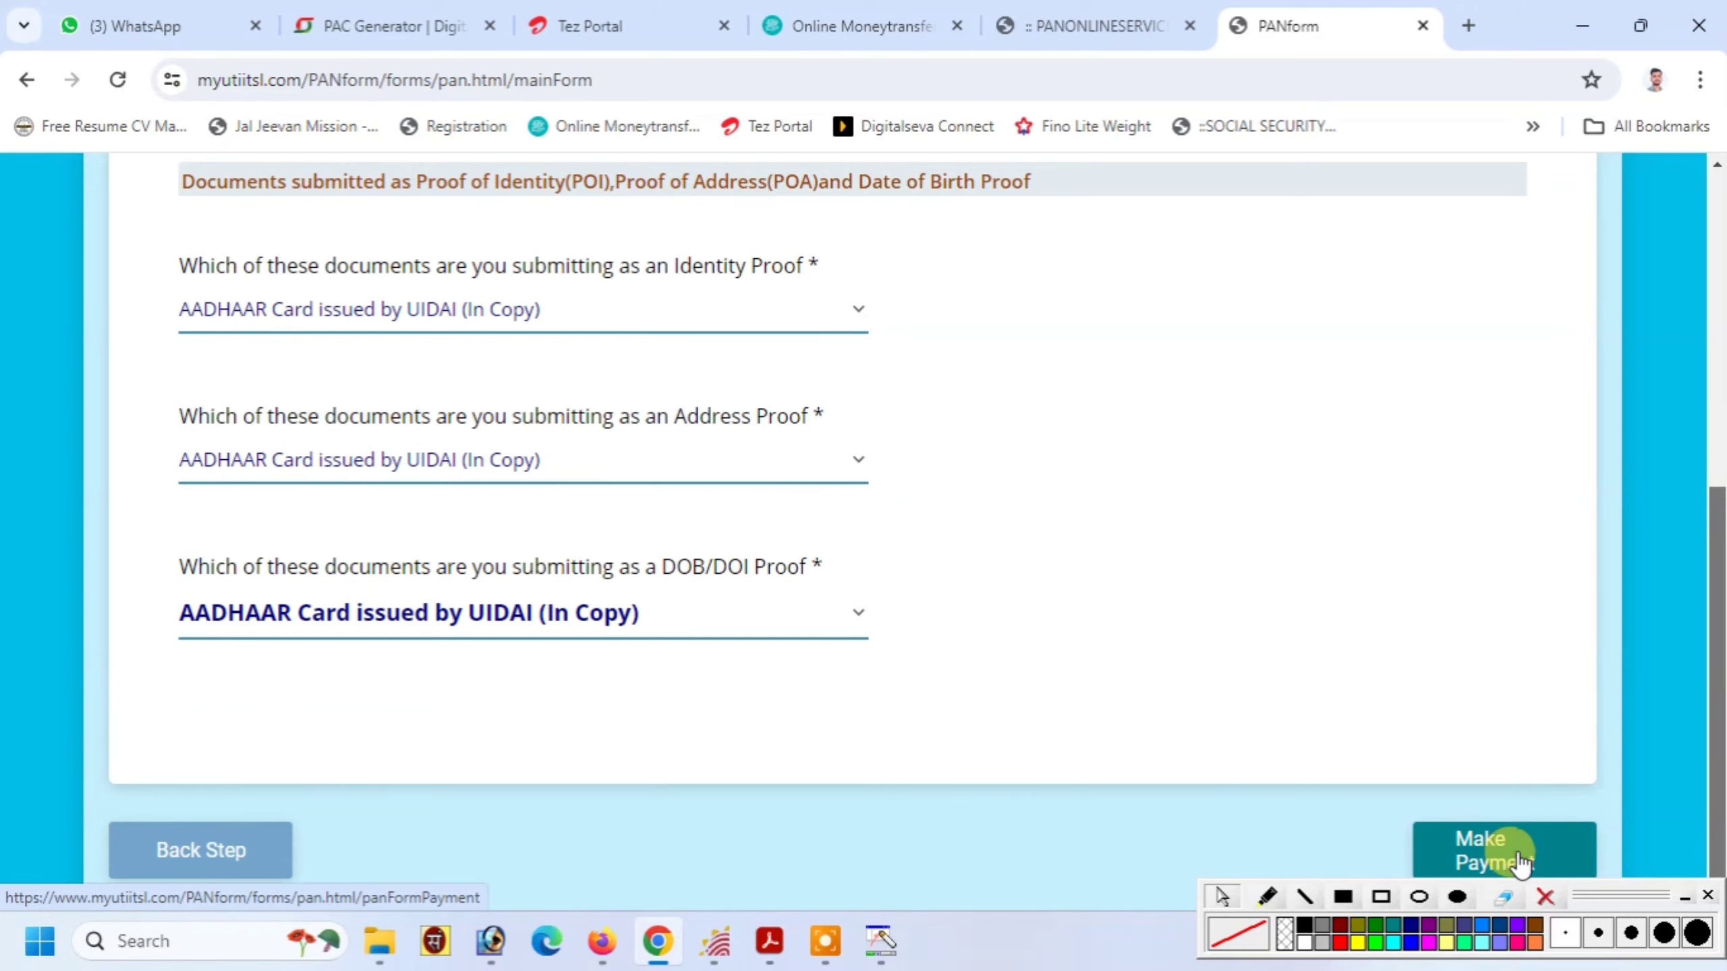
click(1481, 854)
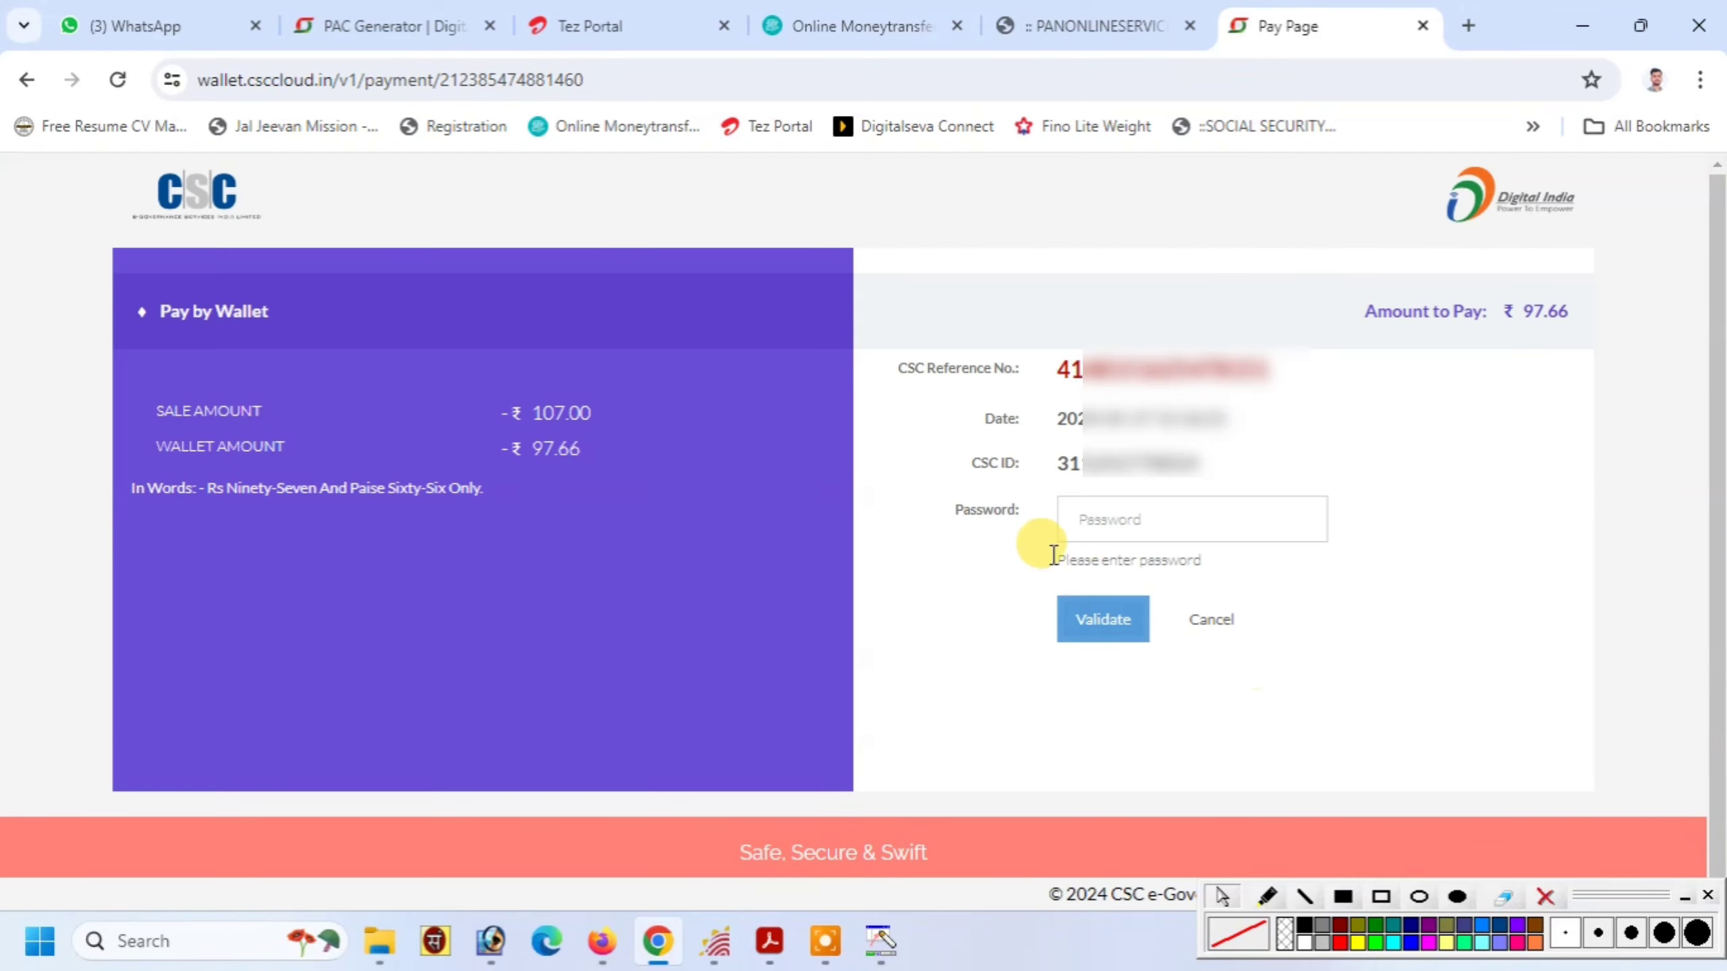
Enter and validate the CSC wallet password
click(1134, 517)
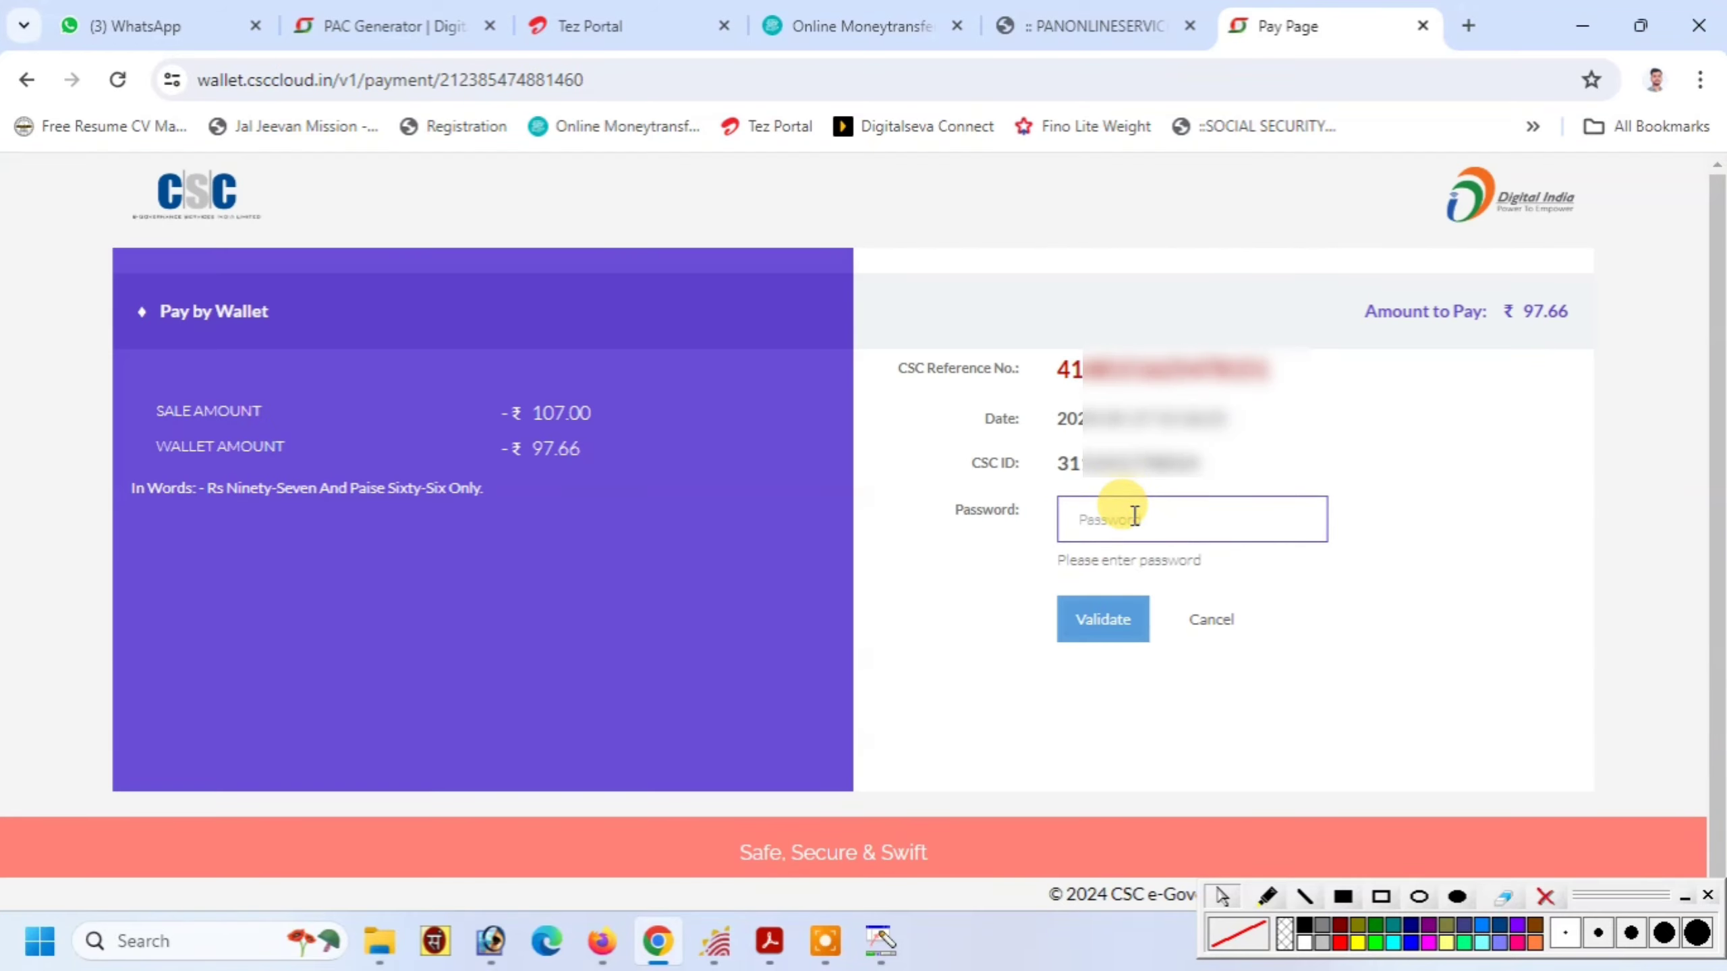
text(***)
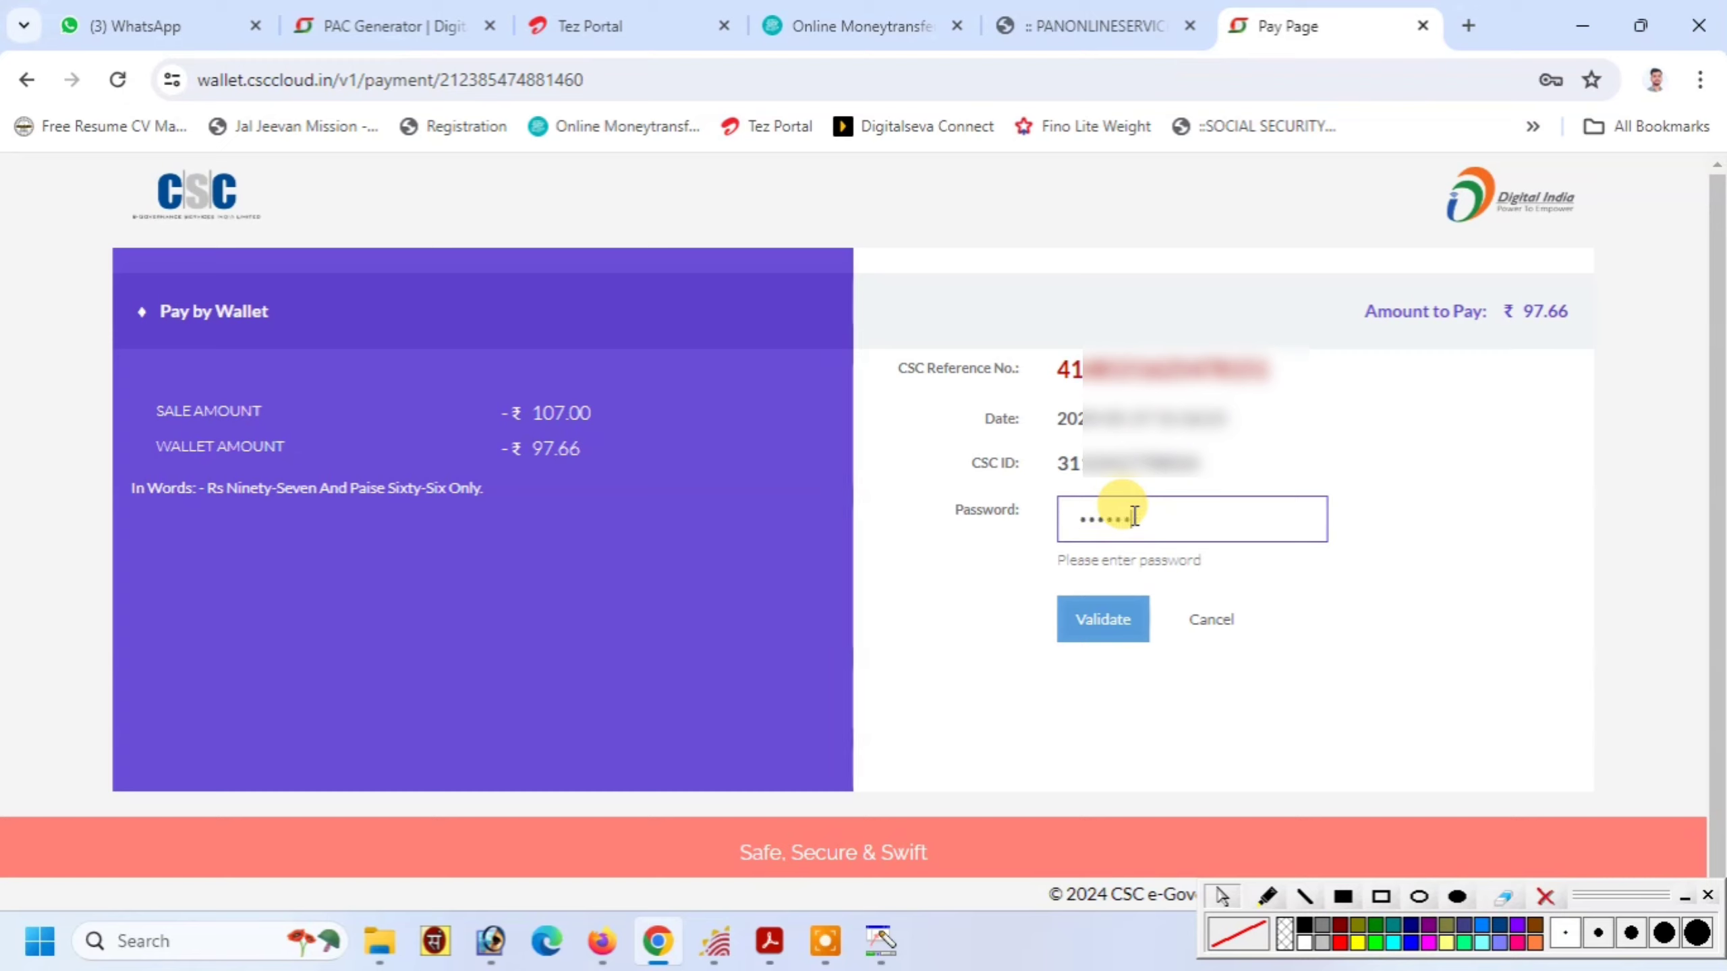
key(Return)
Enter the 6-digit wallet PIN and pay the ₹97.66 fee
click(1134, 517)
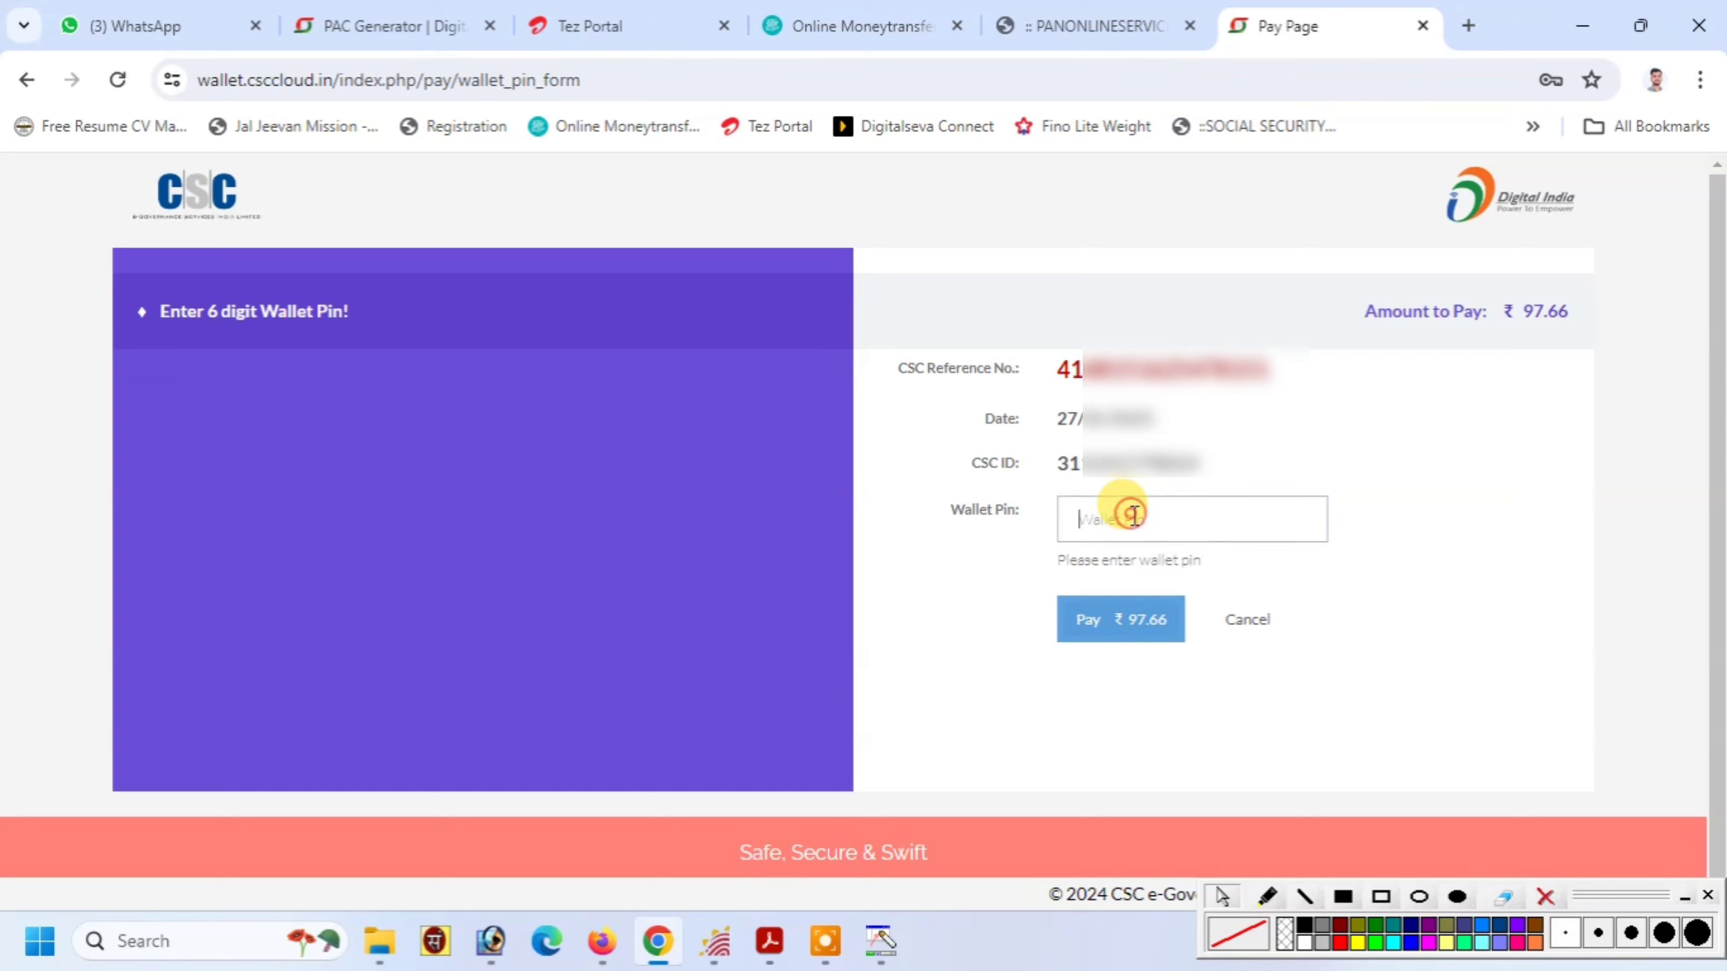
text(******)
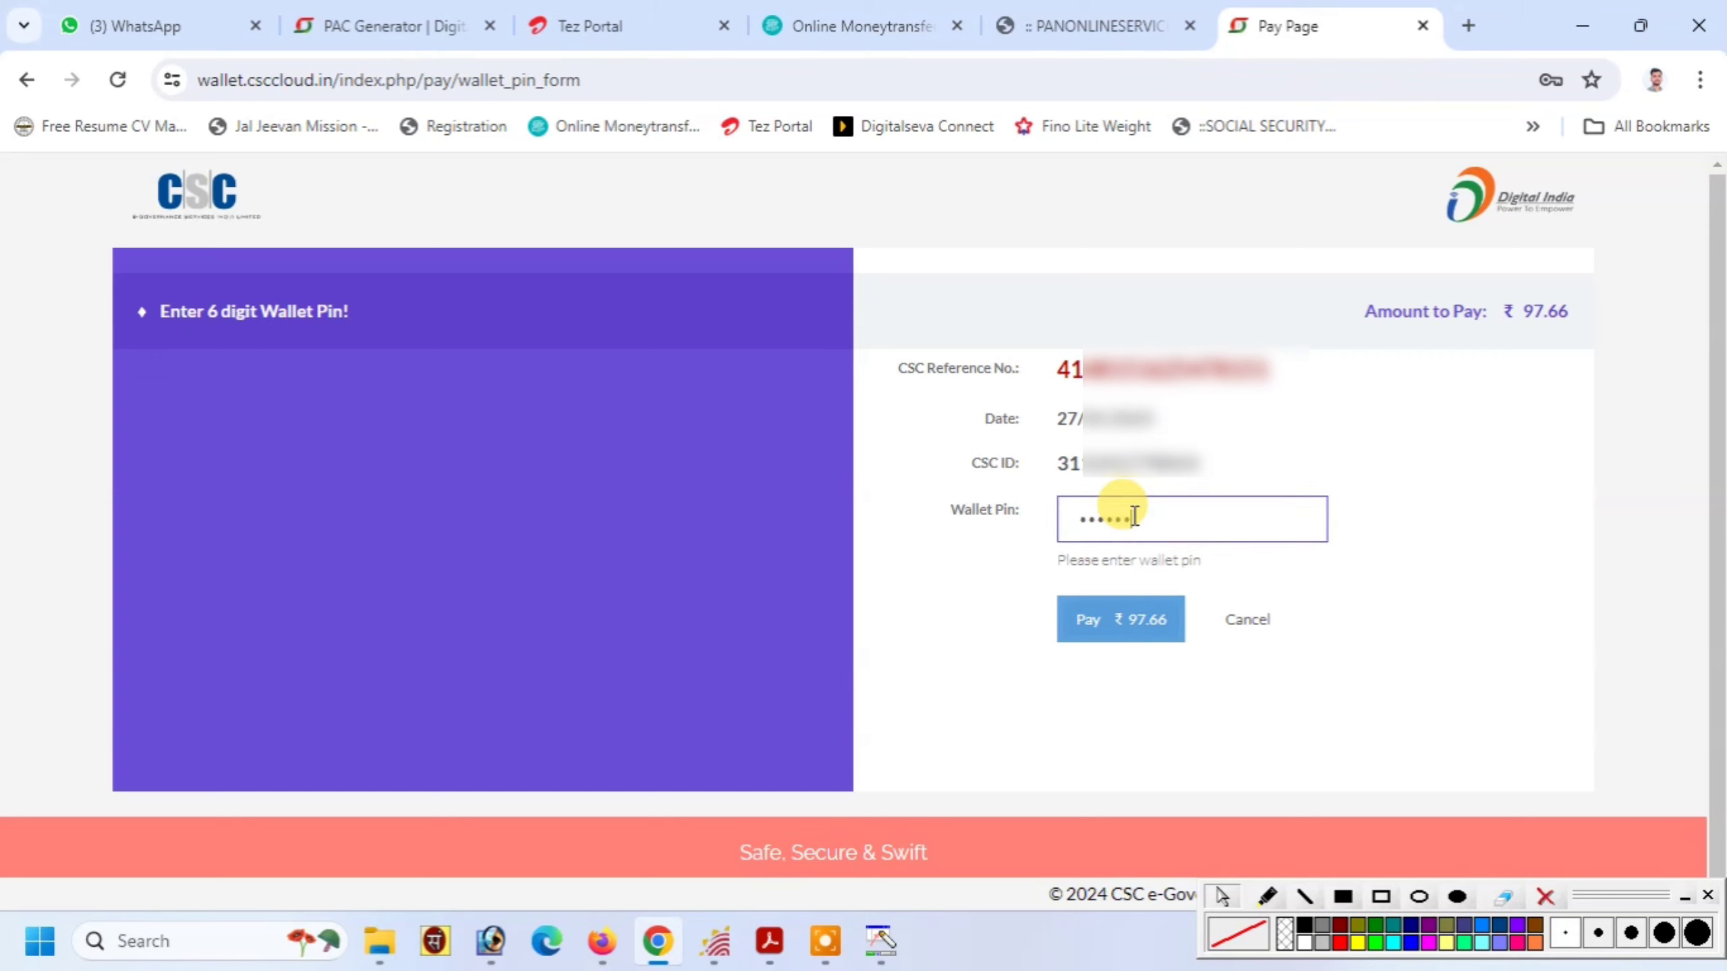
click(1118, 619)
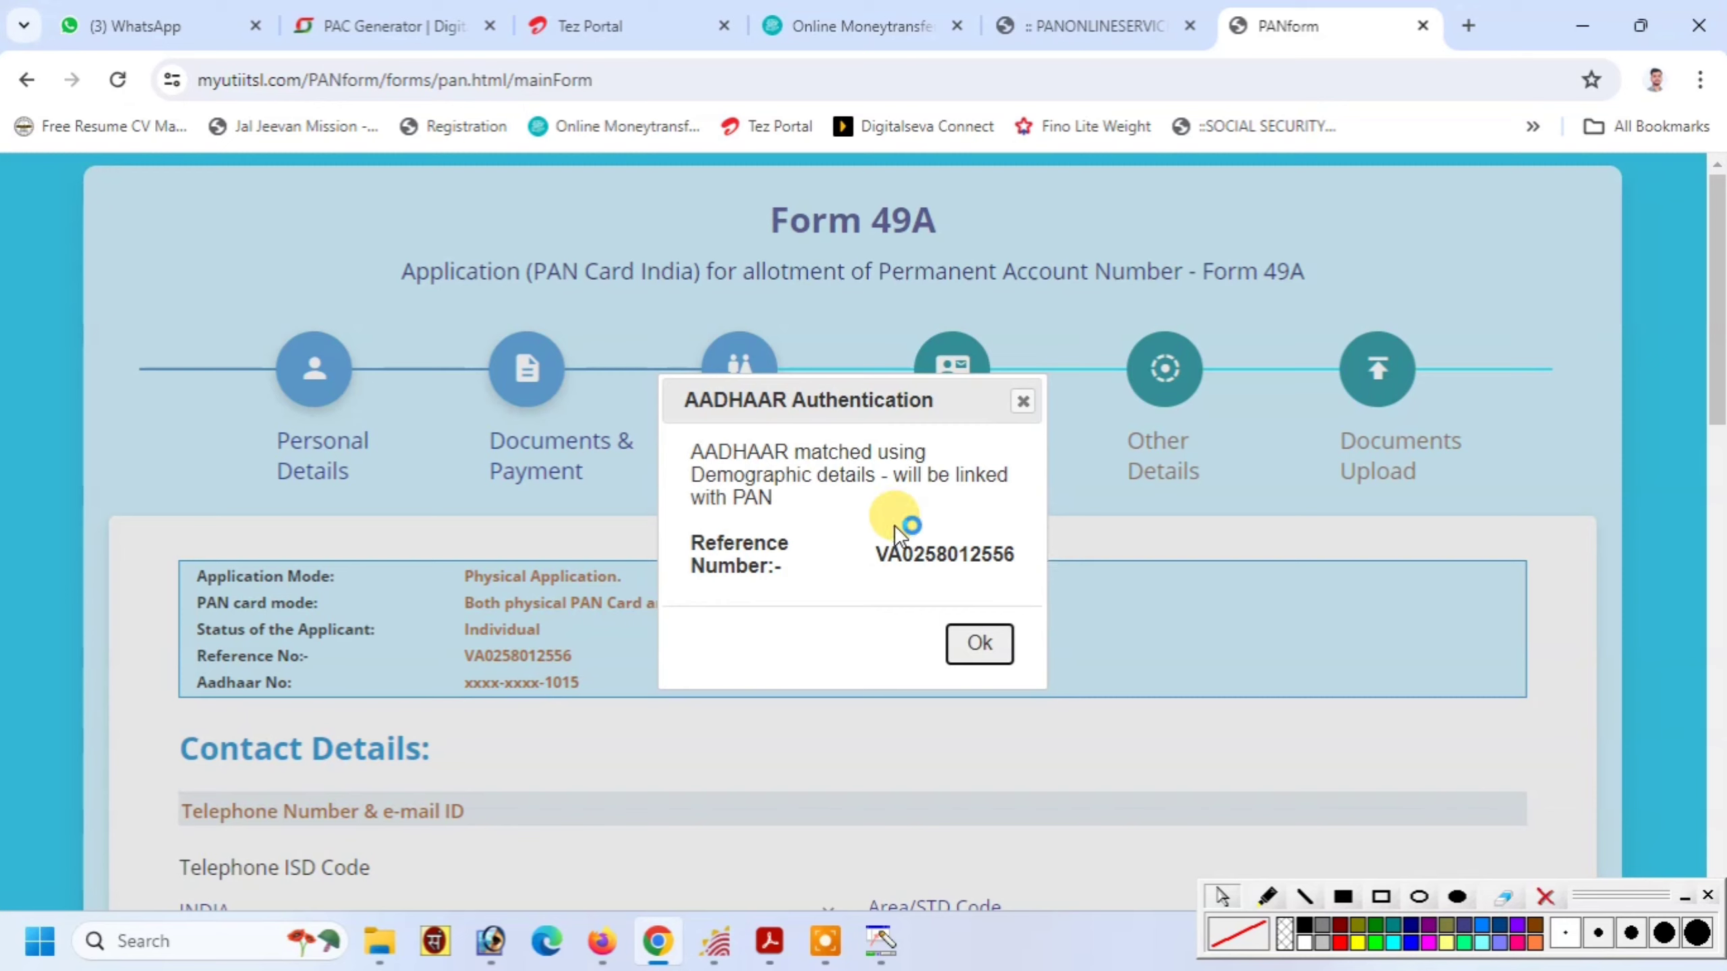
click(1381, 896)
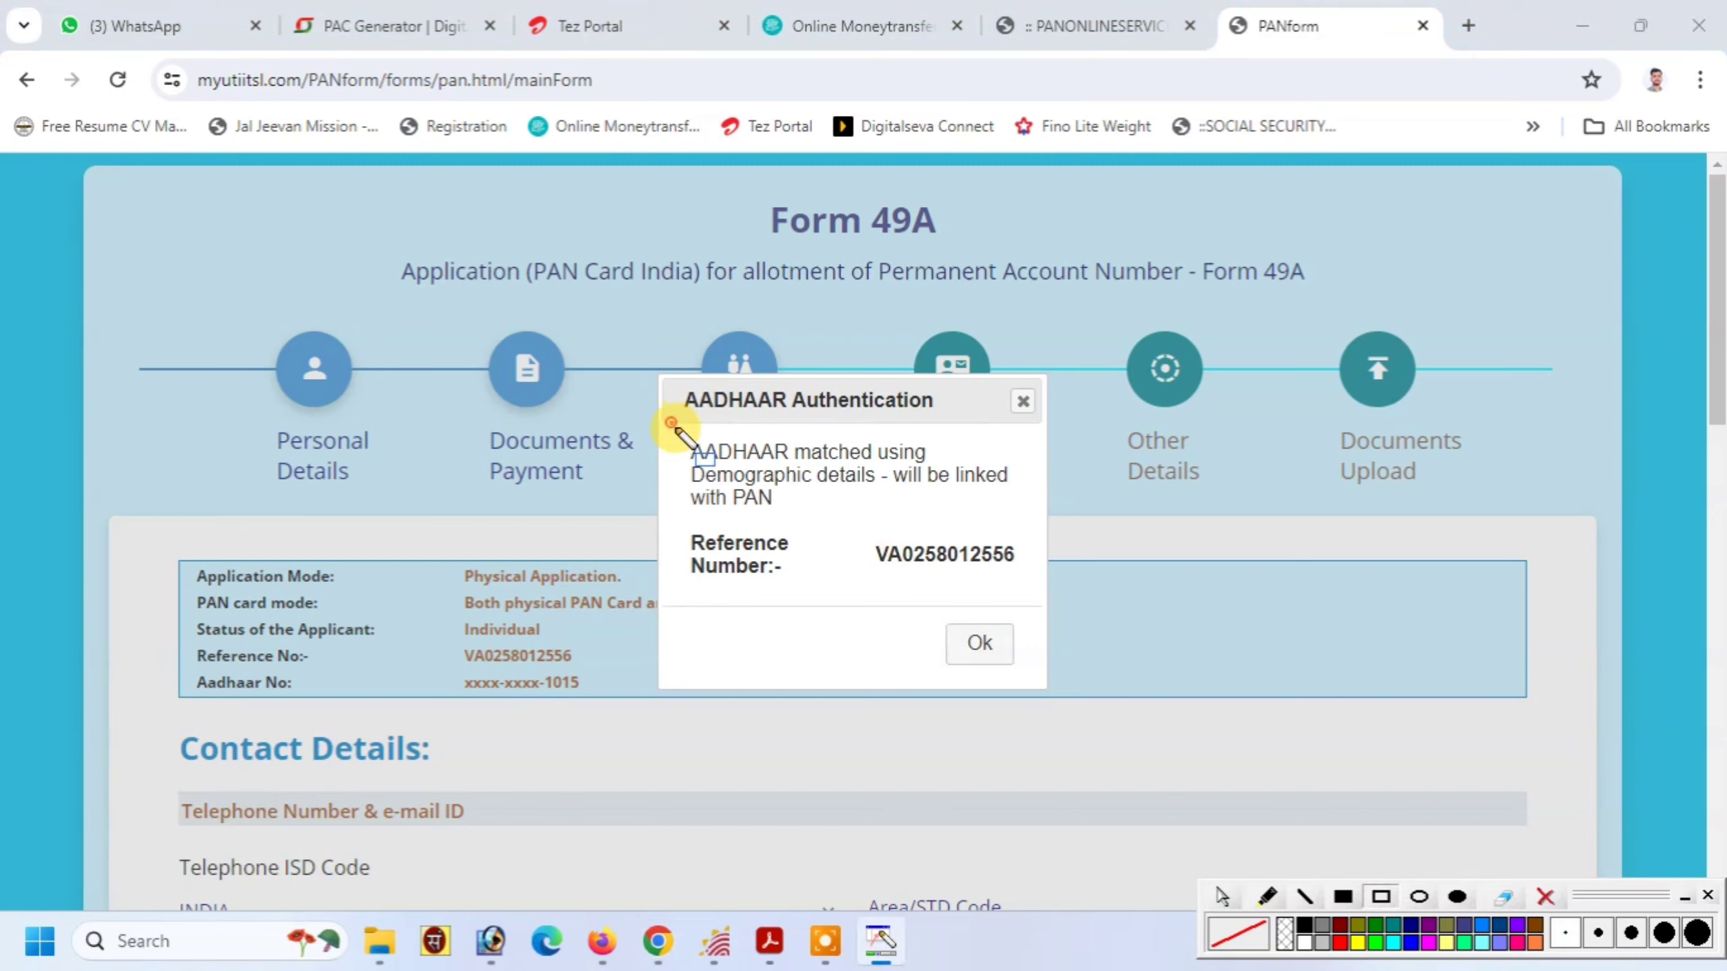
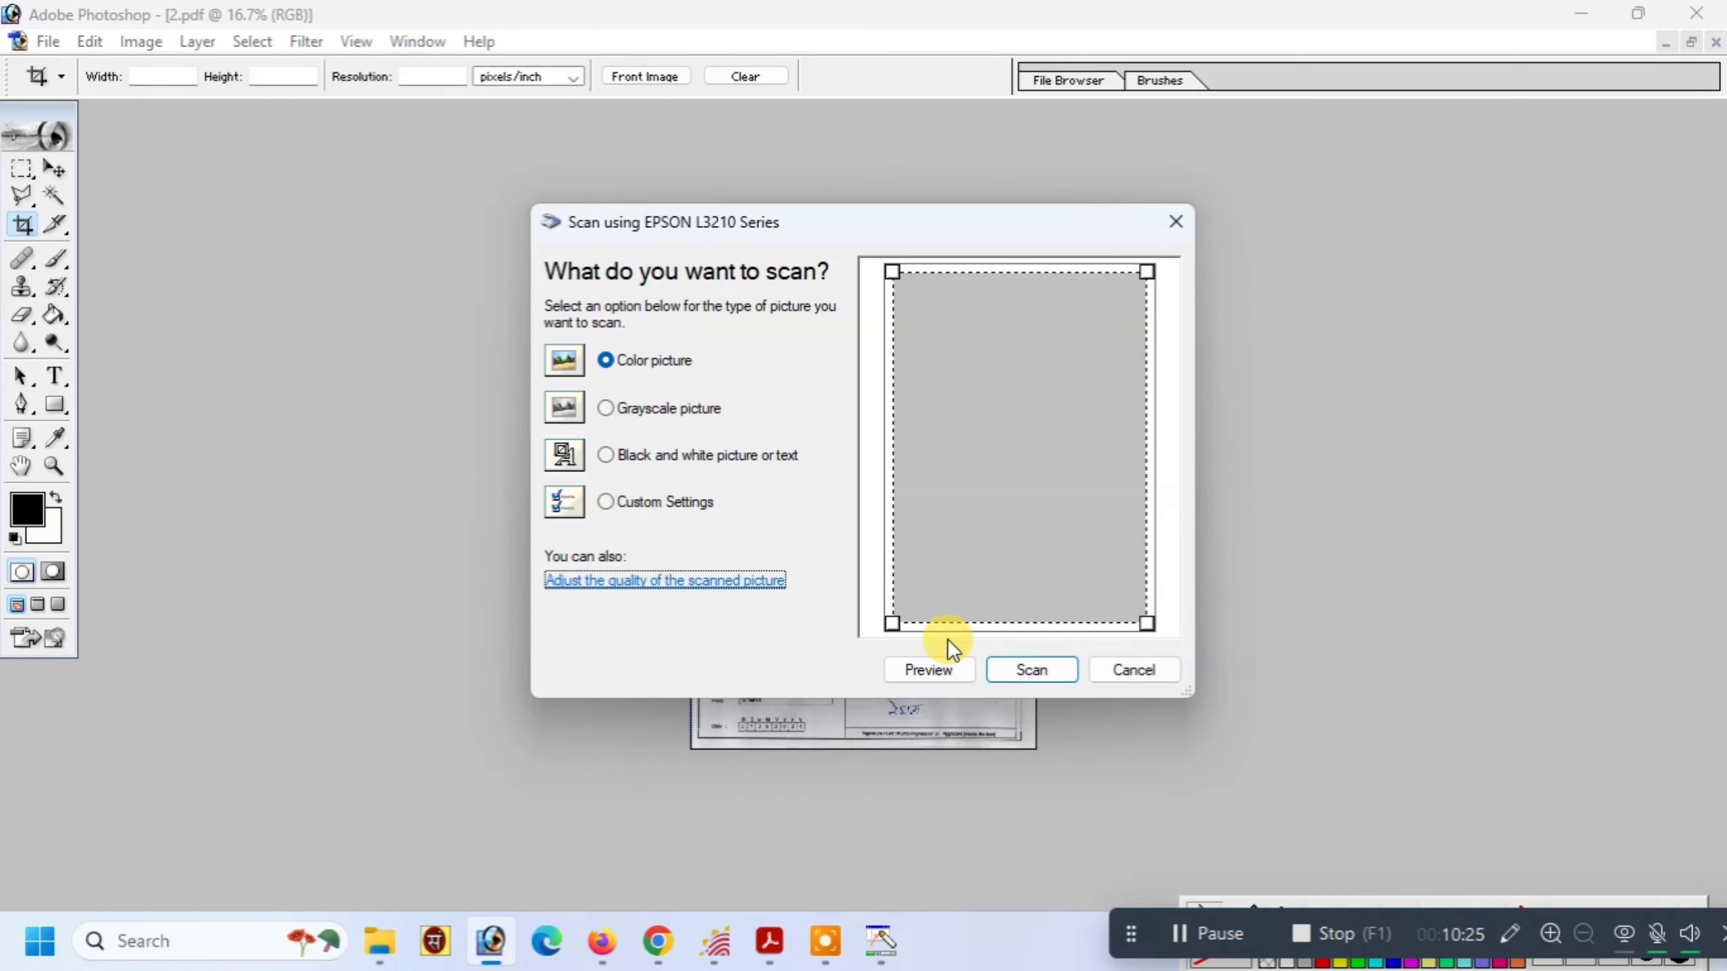
Scan the ID-card page at 200 resolution
key(Return)
key(Tab)
key(Tab)
key(Tab)
key(Tab)
text(200)
key(Tab)
click(947, 640)
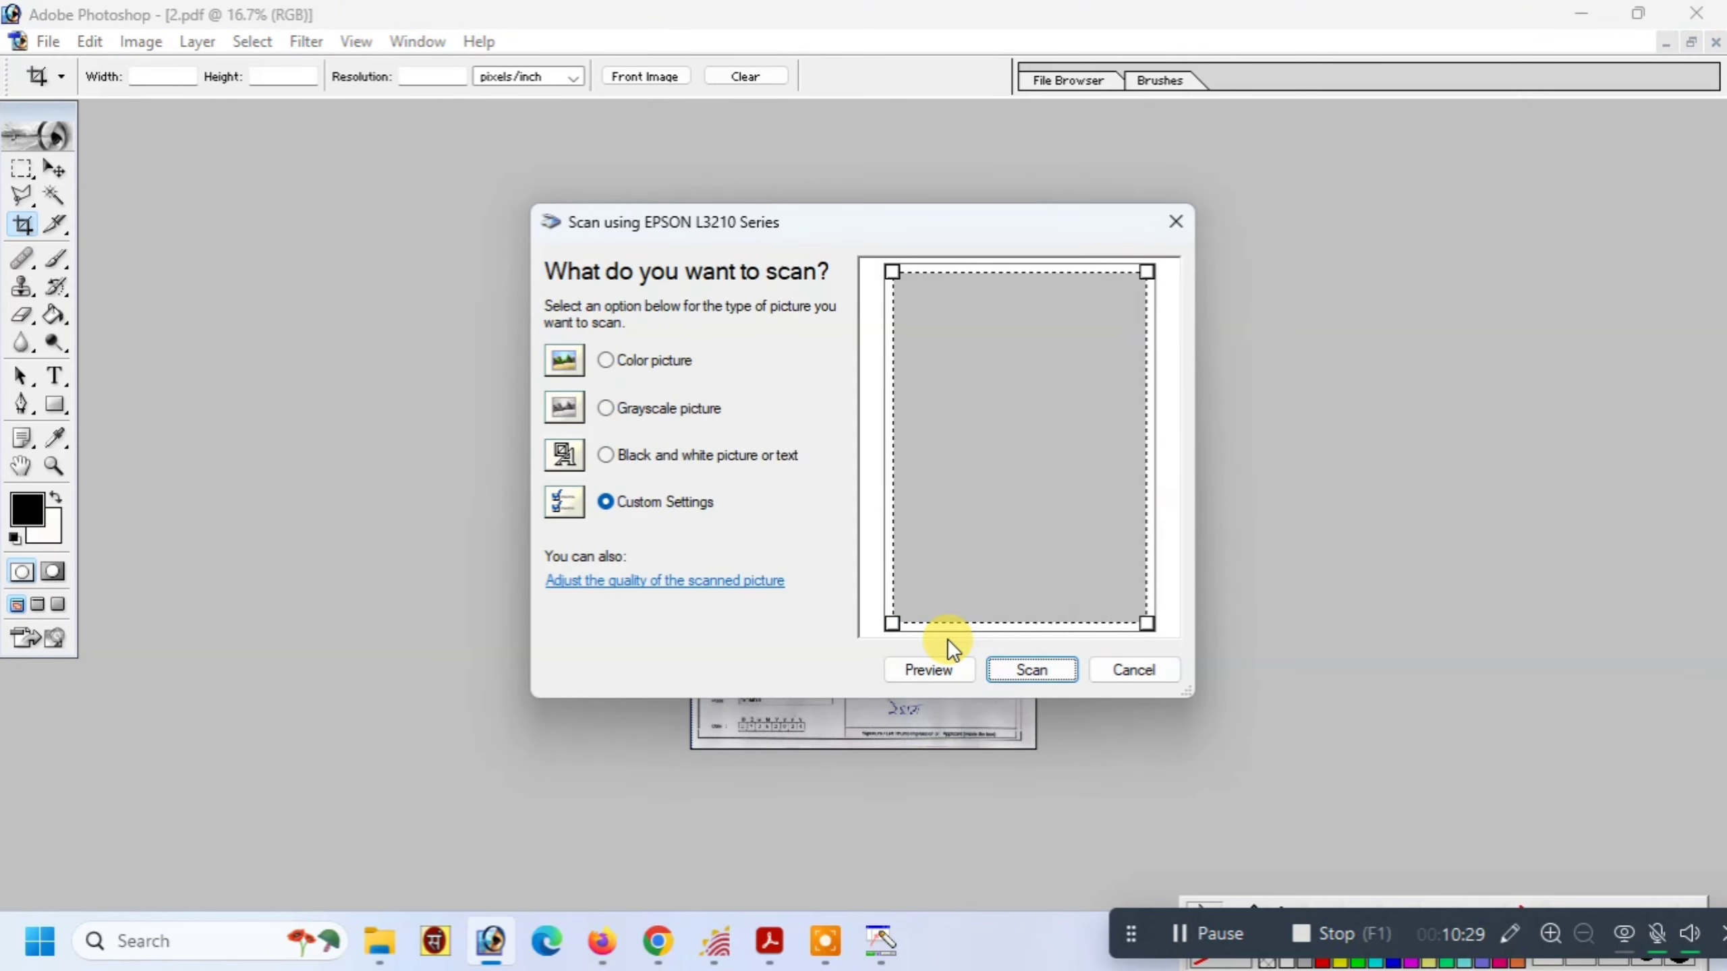
key(Return)
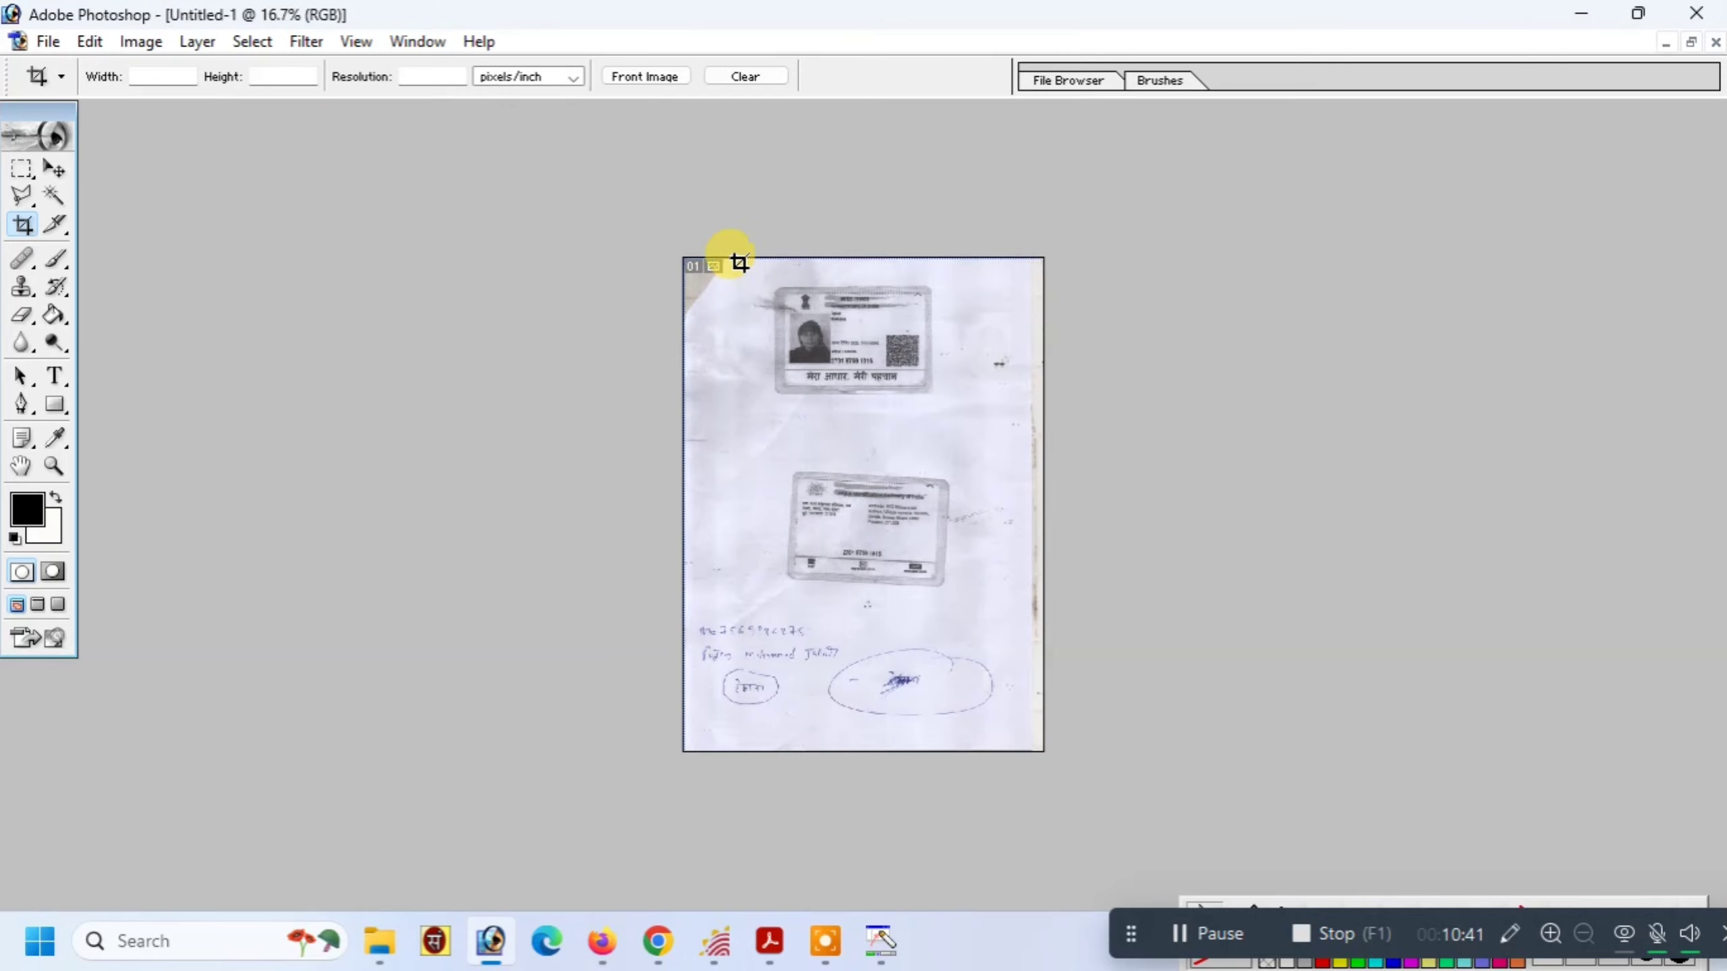
Crop the scan to the two ID cards and save it as 3.pdf
drag(747, 296, 1001, 589)
key(Return)
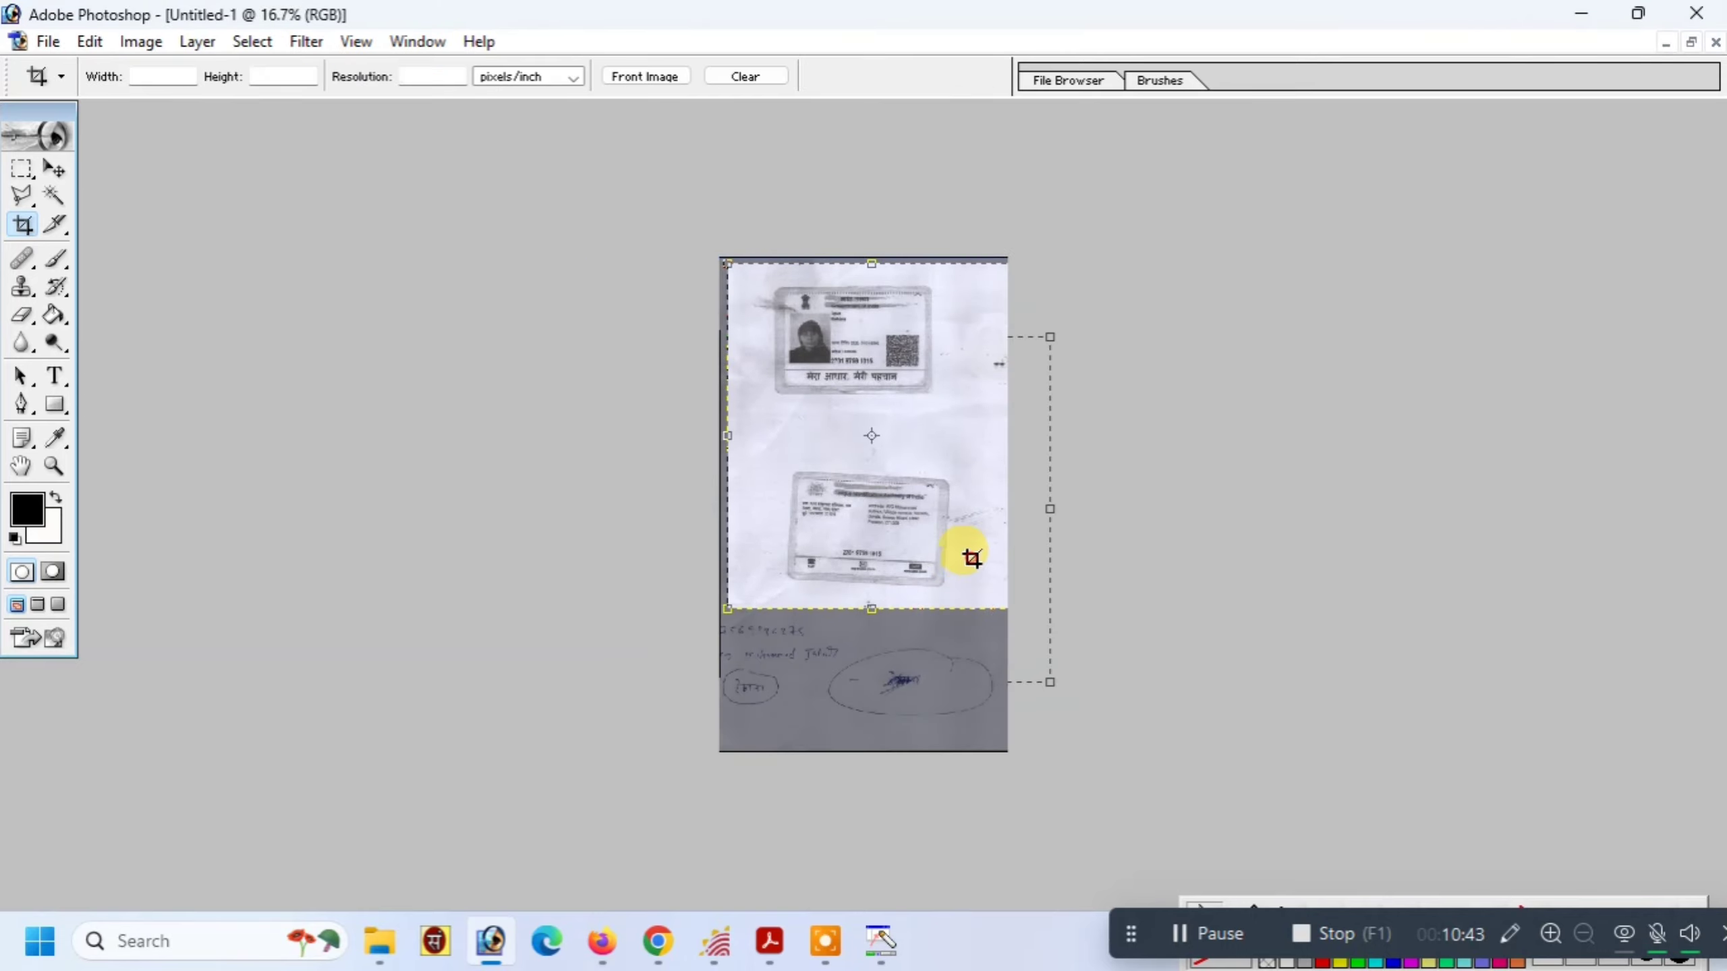
key(ctrl+shift+s)
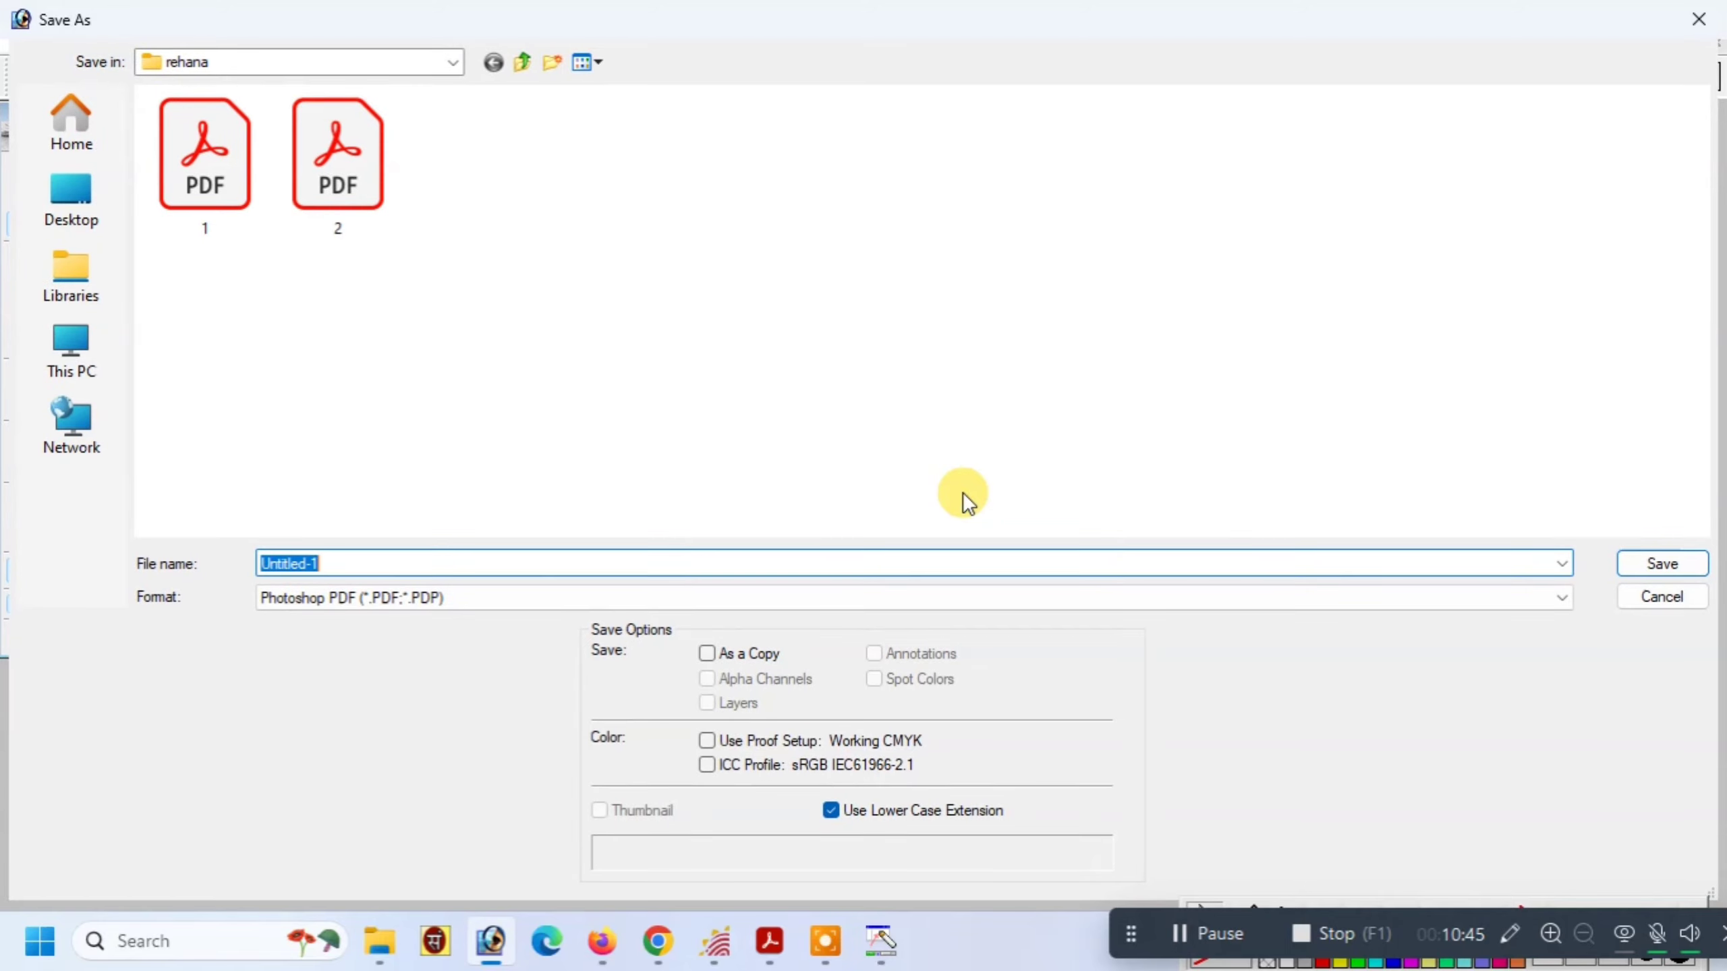
text(3)
key(Return)
key(Return)
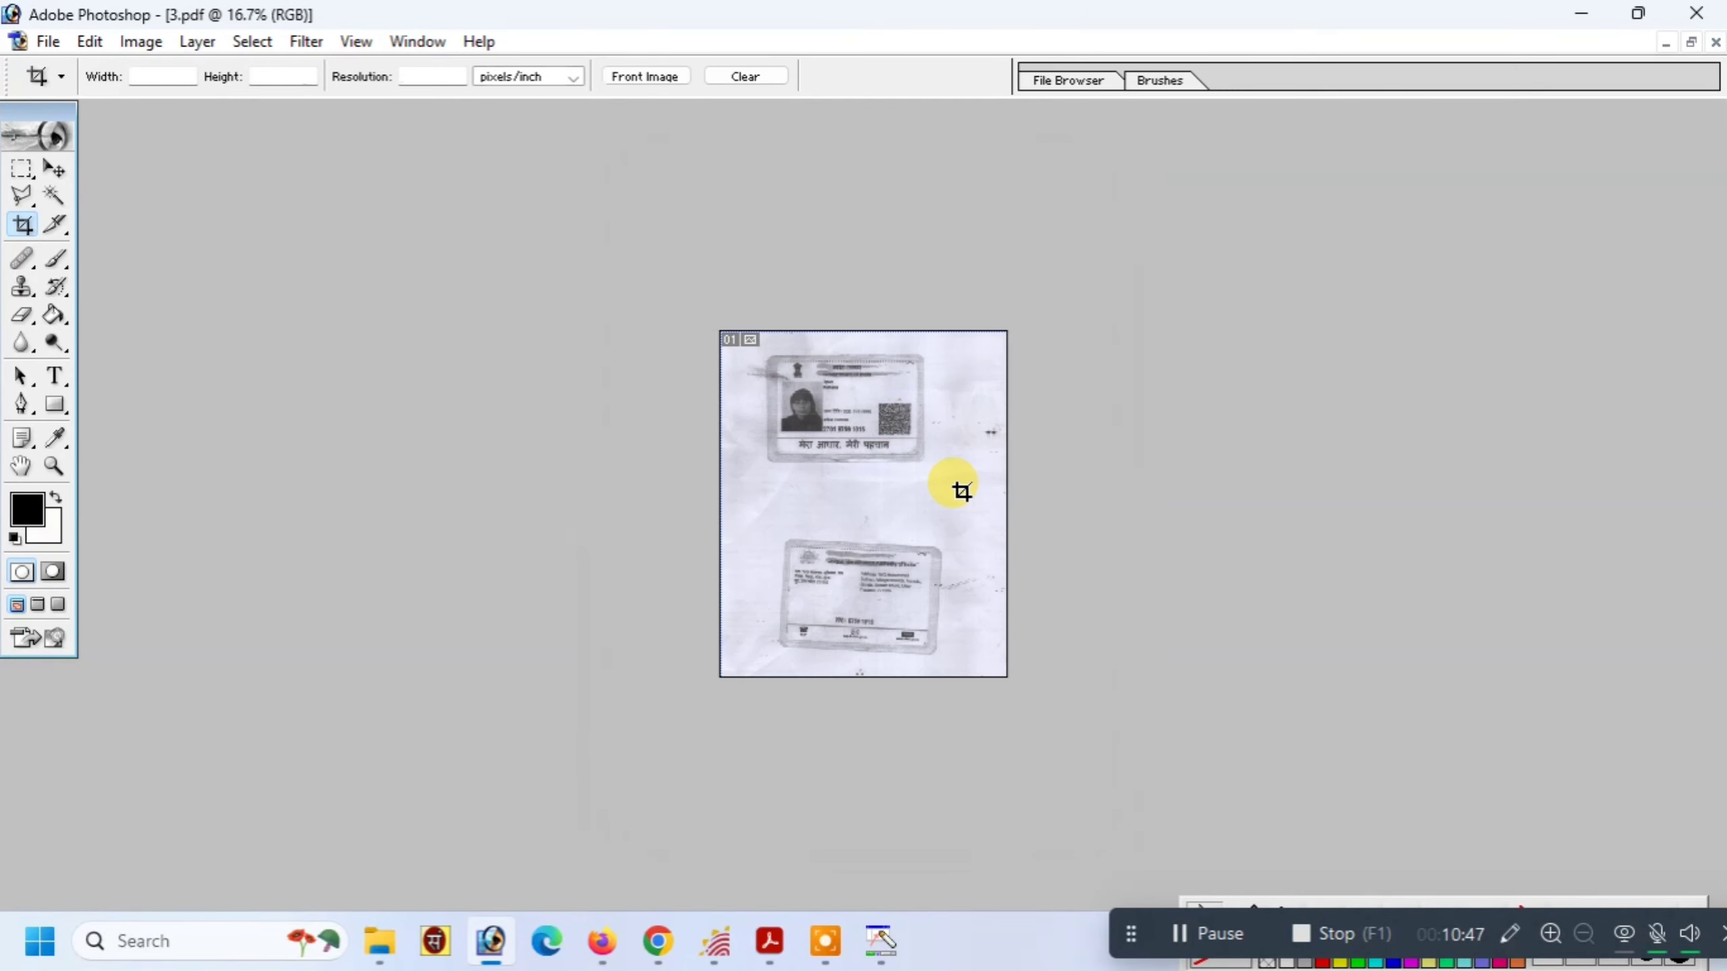
key(ctrl+w)
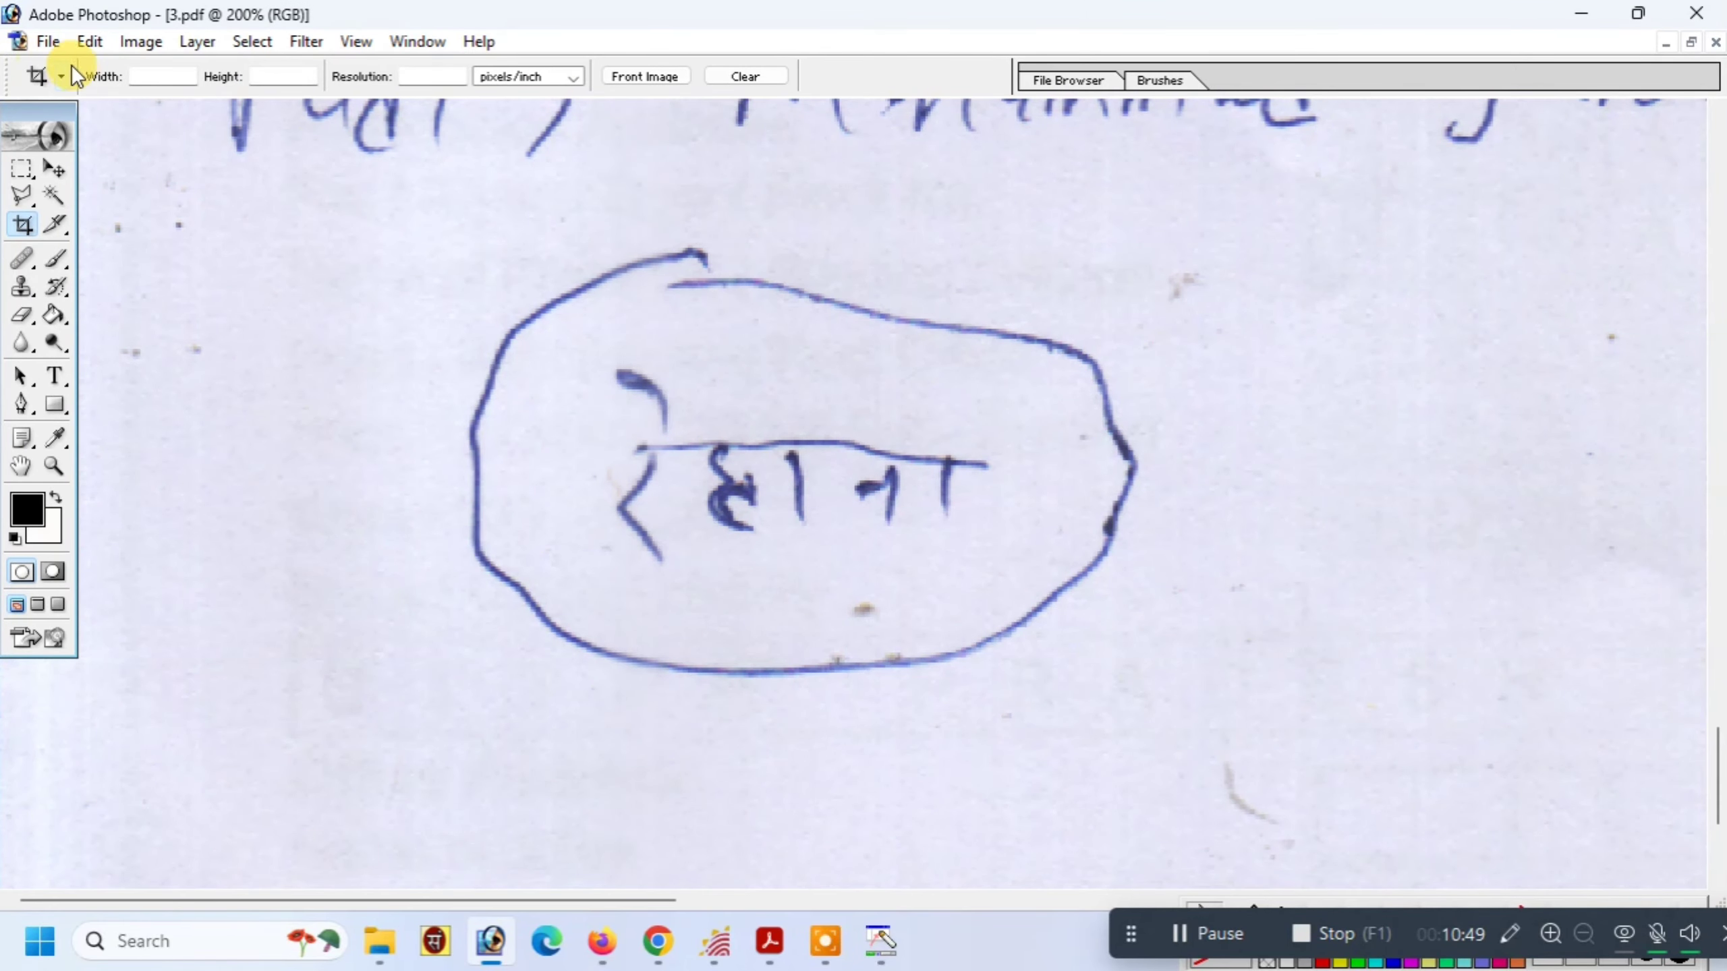
Crop the image to the handwritten signature at 1.625×0.625 cm
click(145, 71)
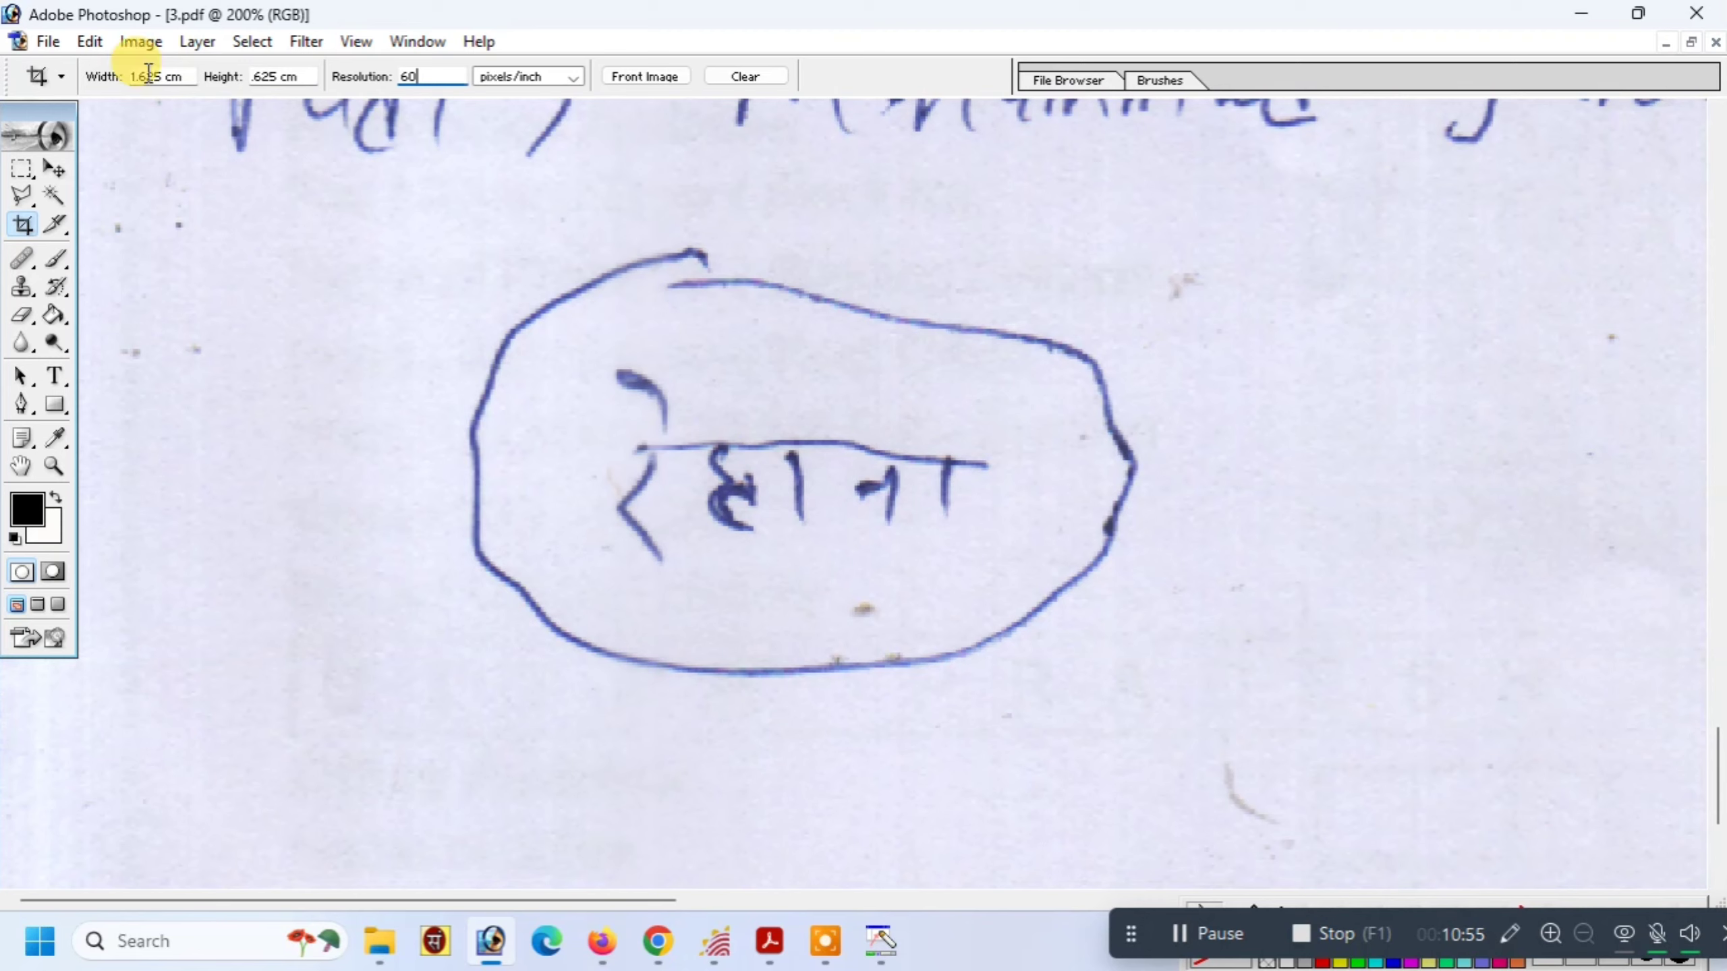
drag(546, 349, 1126, 698)
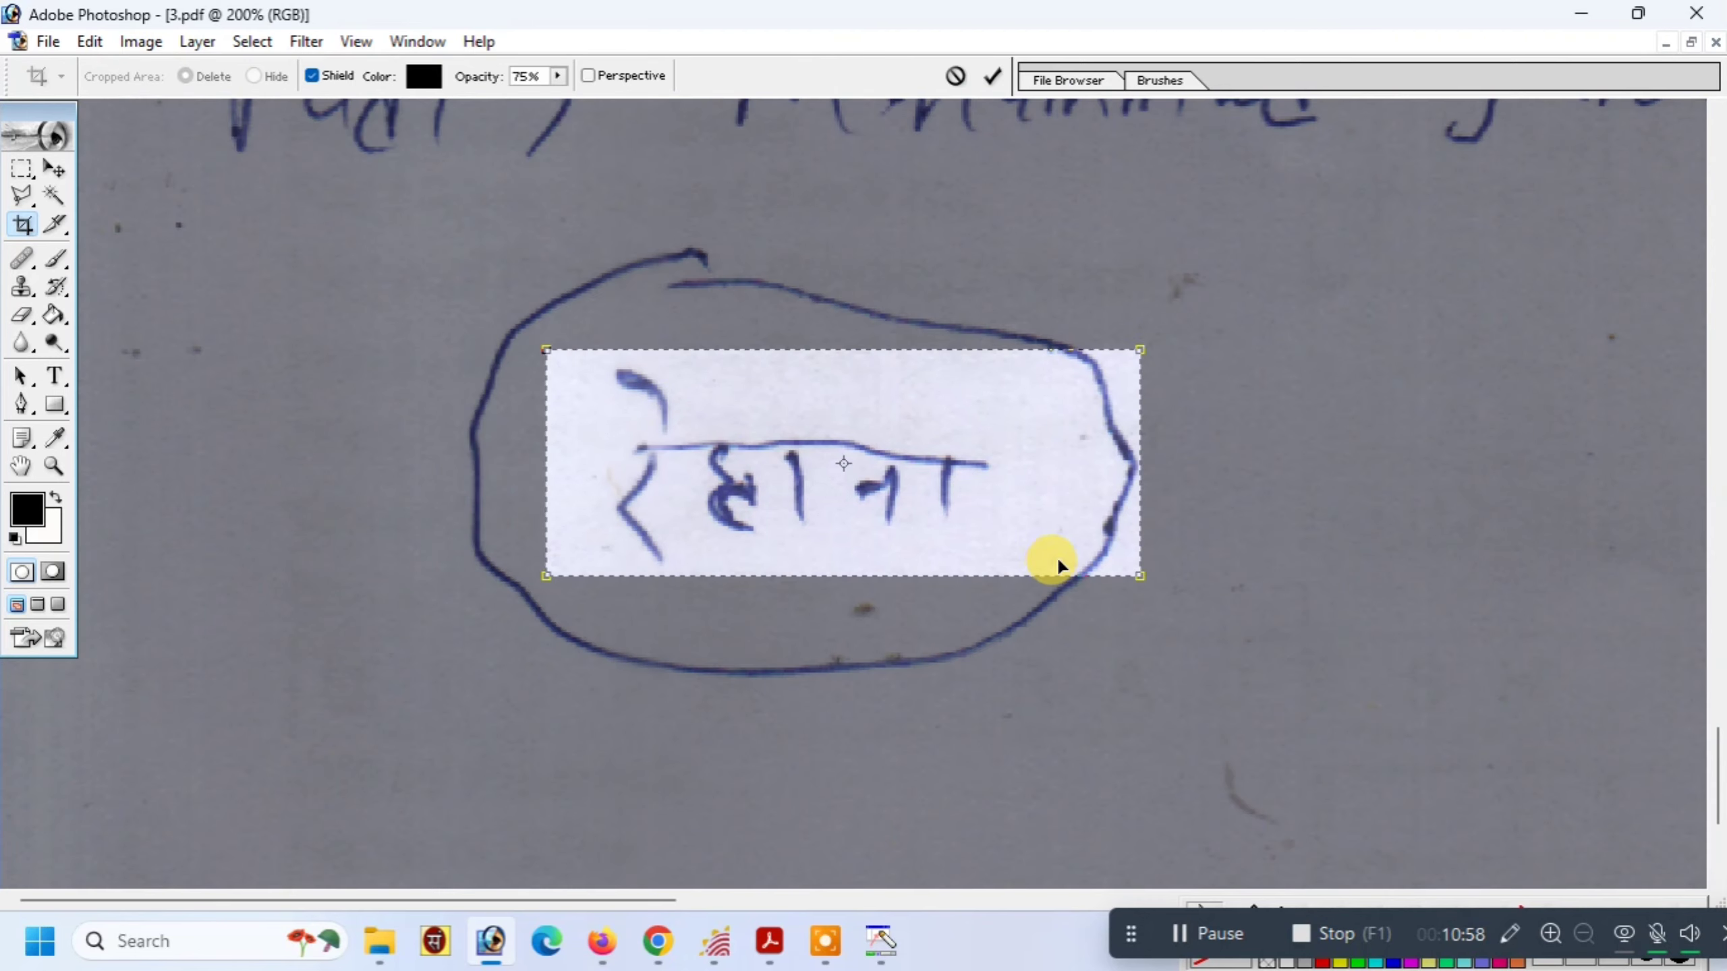
double_click(918, 520)
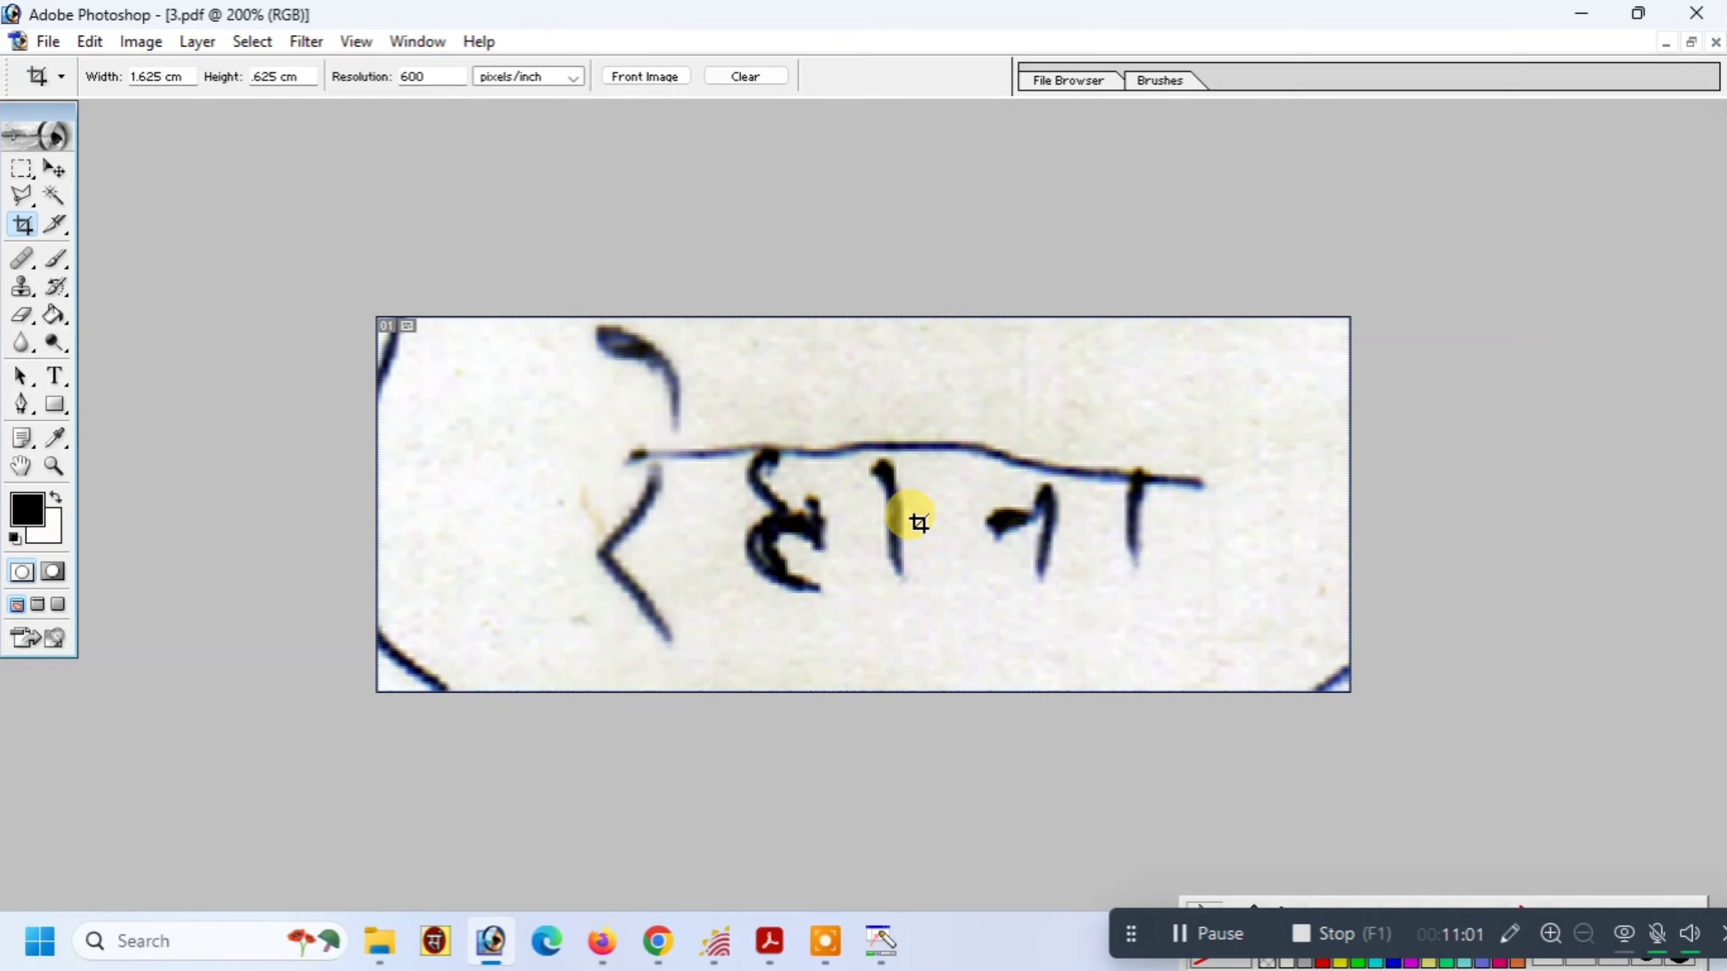
Raise brightness to +34 and increase contrast so the signature ink darkens
key(alt+i)
key(a)
key(c)
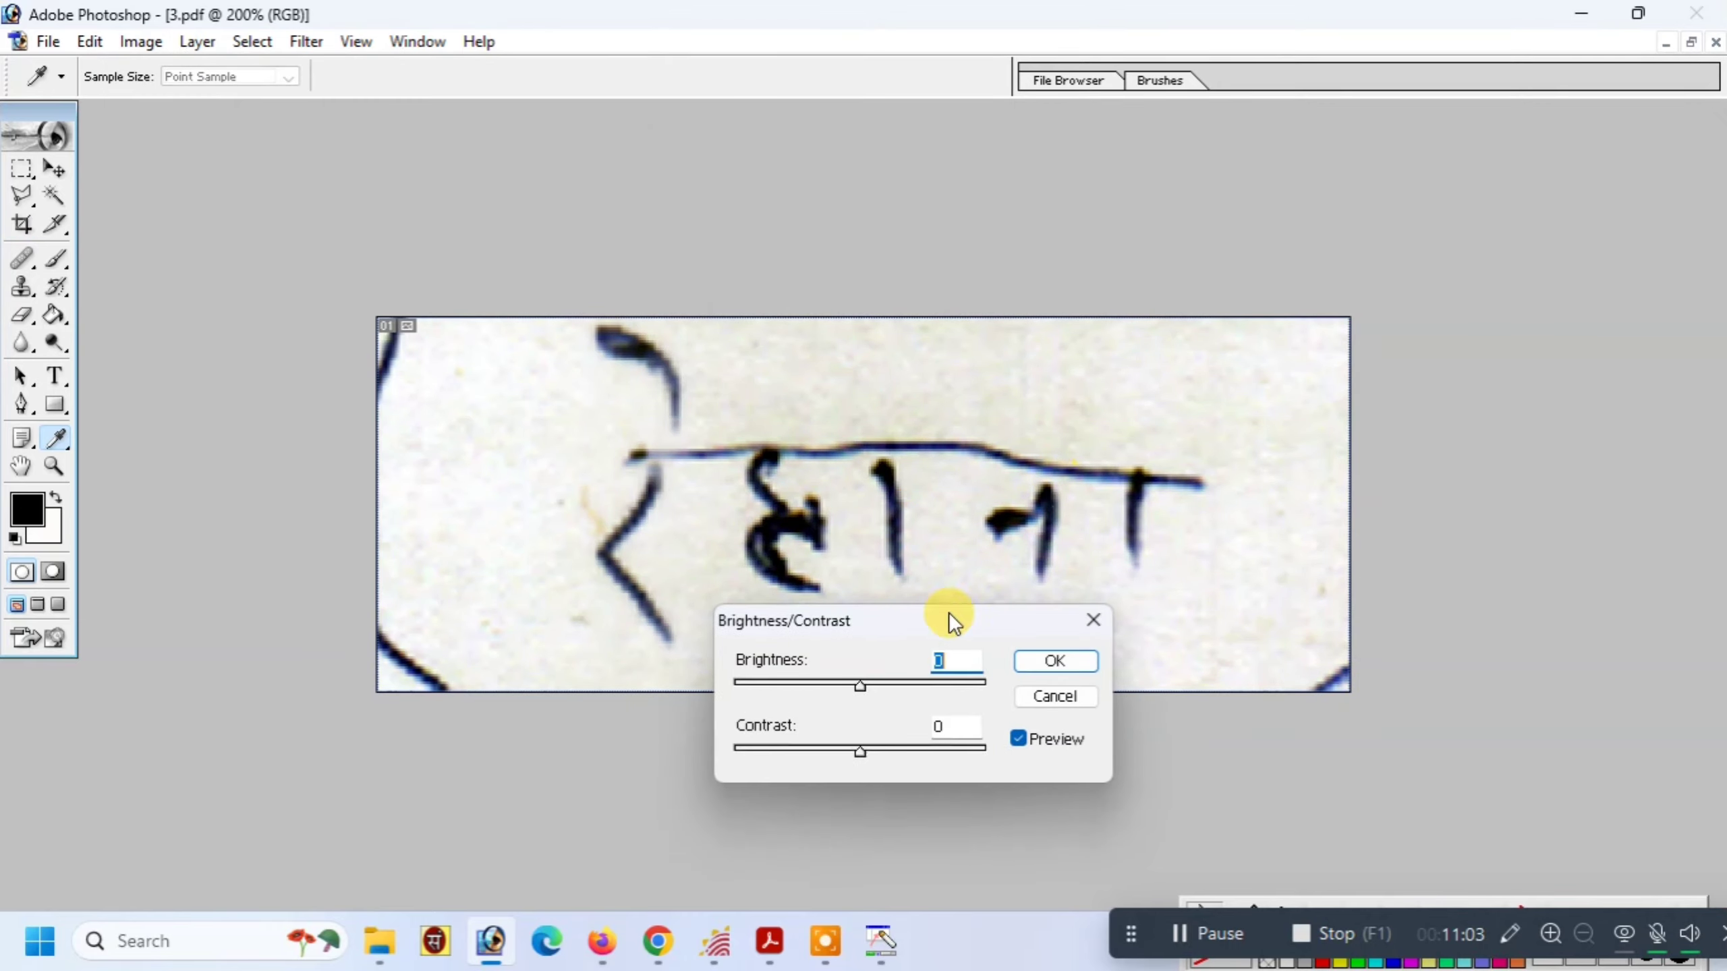
click(885, 680)
drag(885, 681, 903, 685)
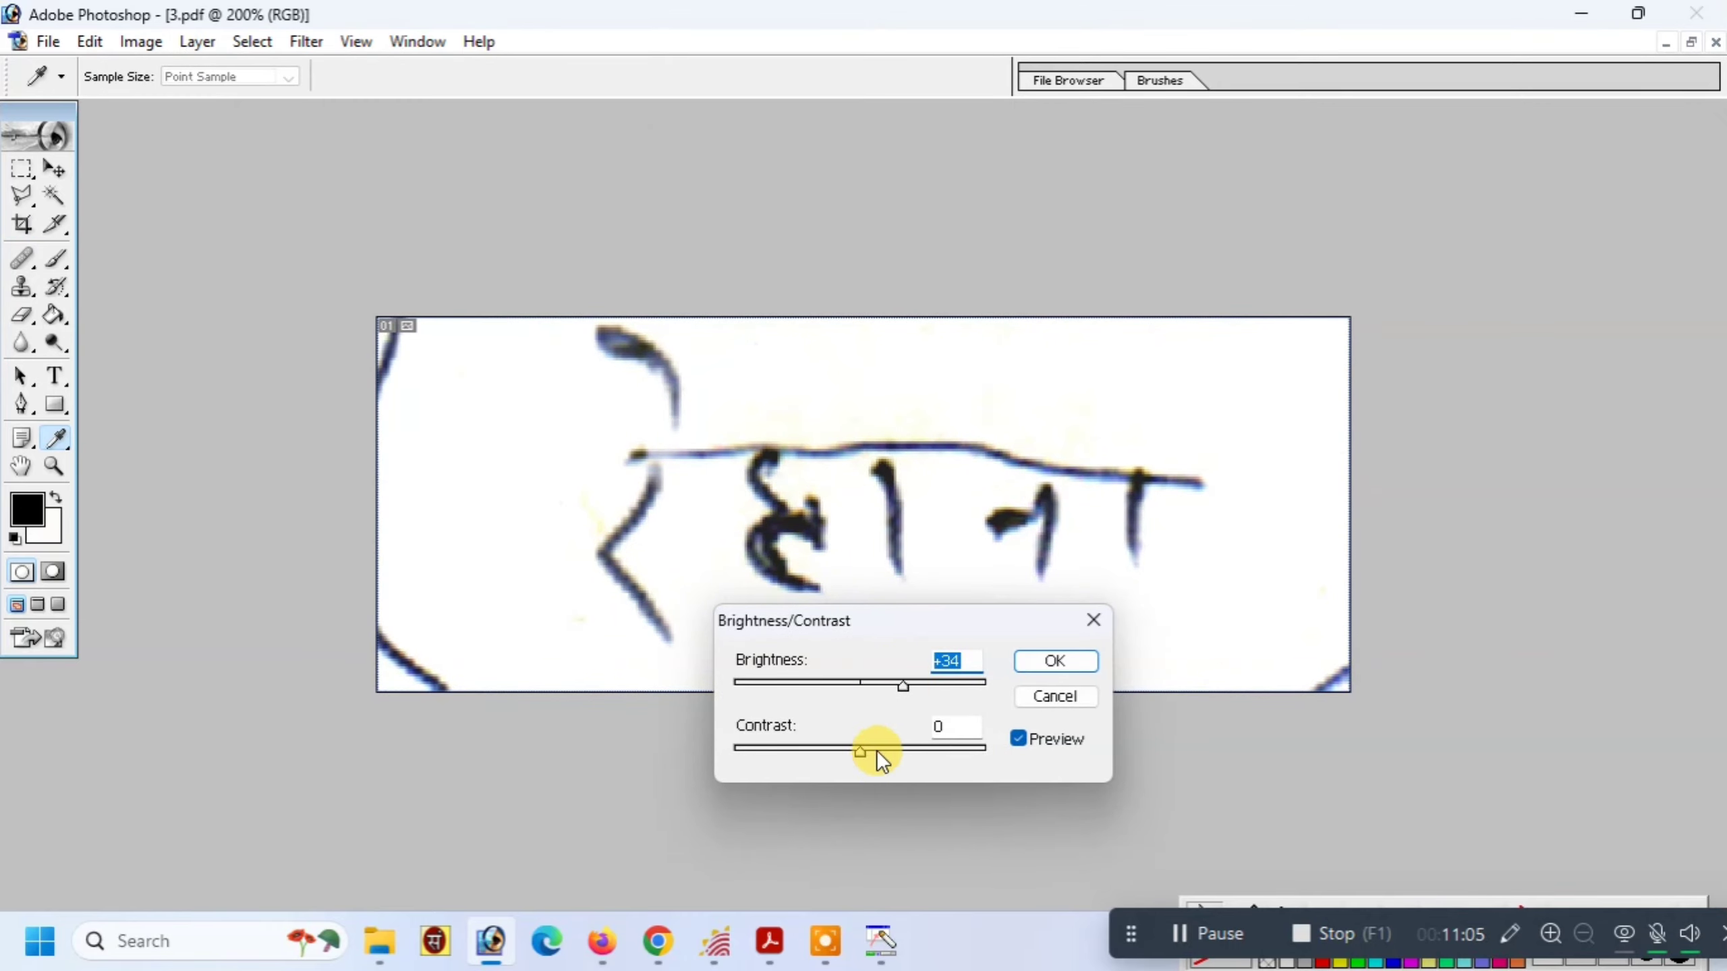
drag(877, 750, 912, 747)
key(Return)
key(c)
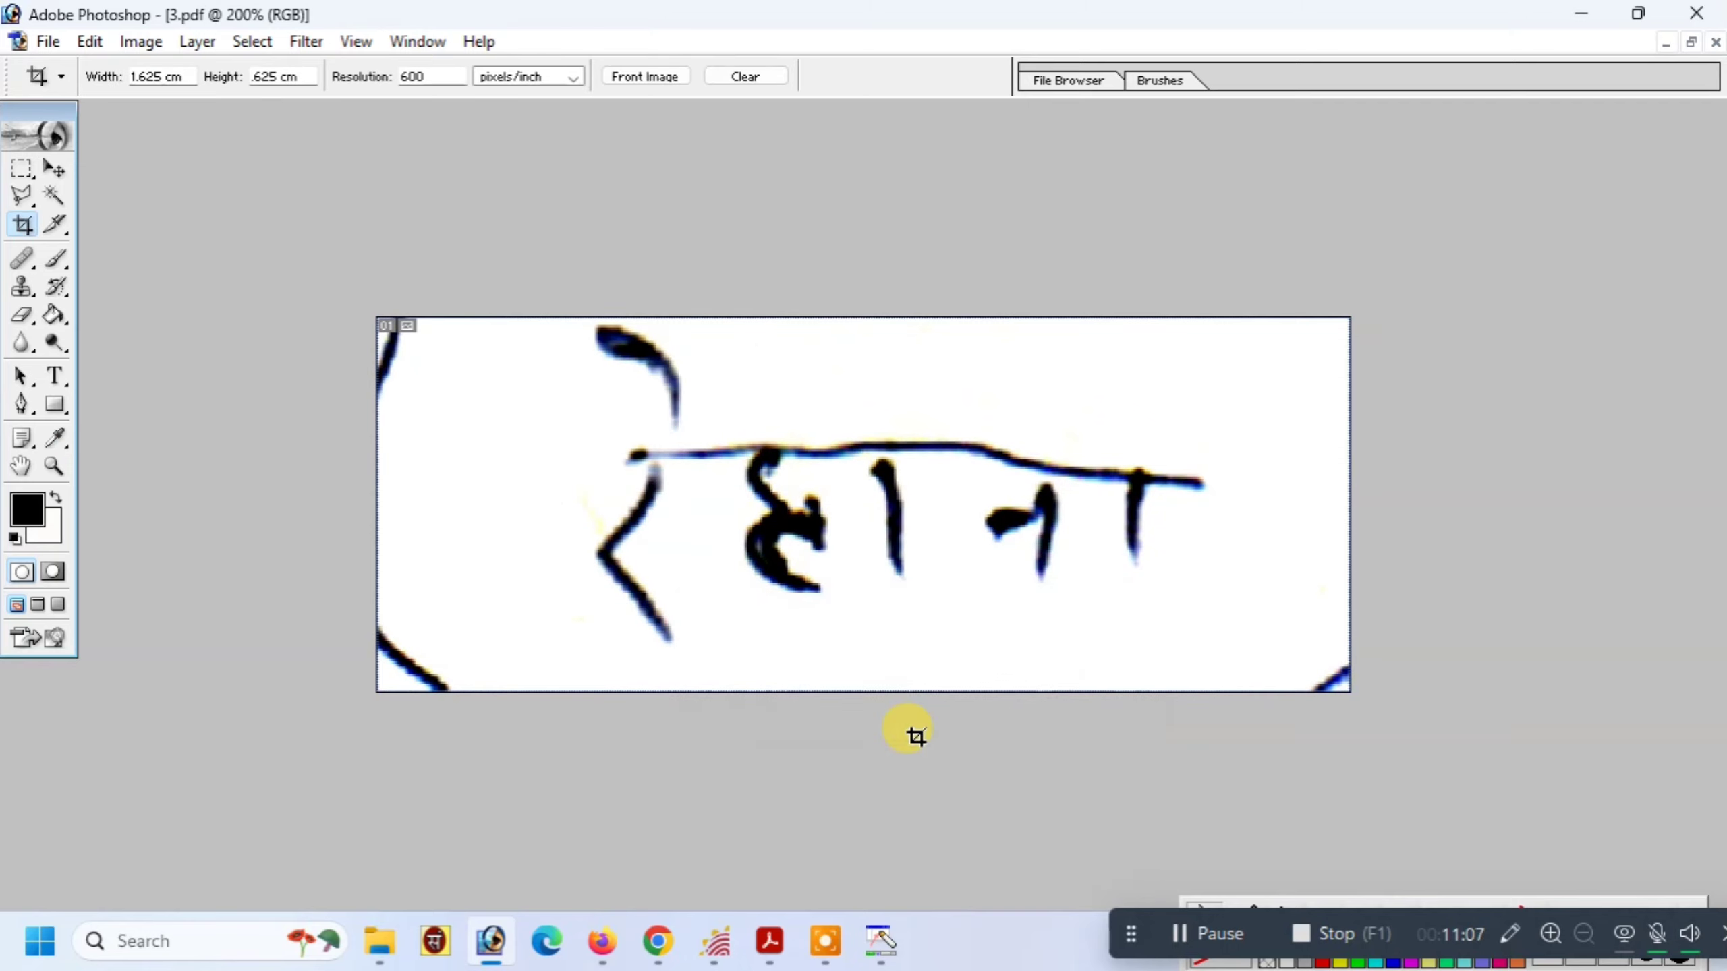
Erase the stray ink strokes along the left, bottom-right and top-right edges
key(e)
click(327, 315)
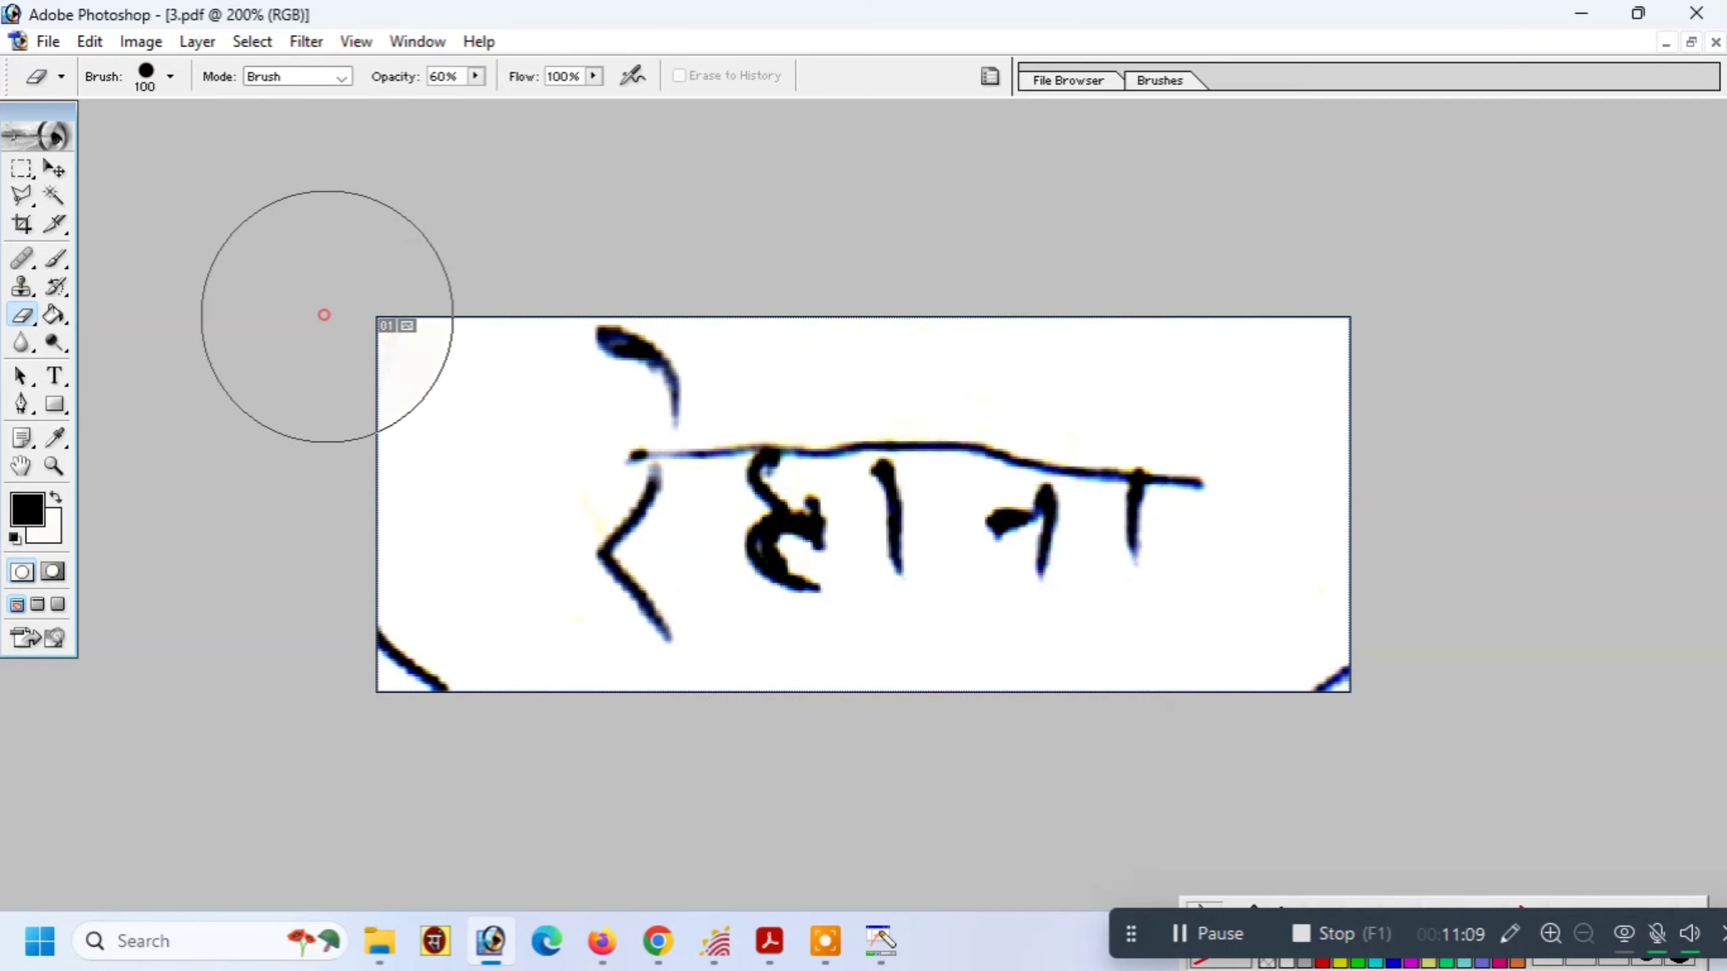
drag(327, 317, 319, 663)
click(334, 682)
click(338, 684)
click(1404, 733)
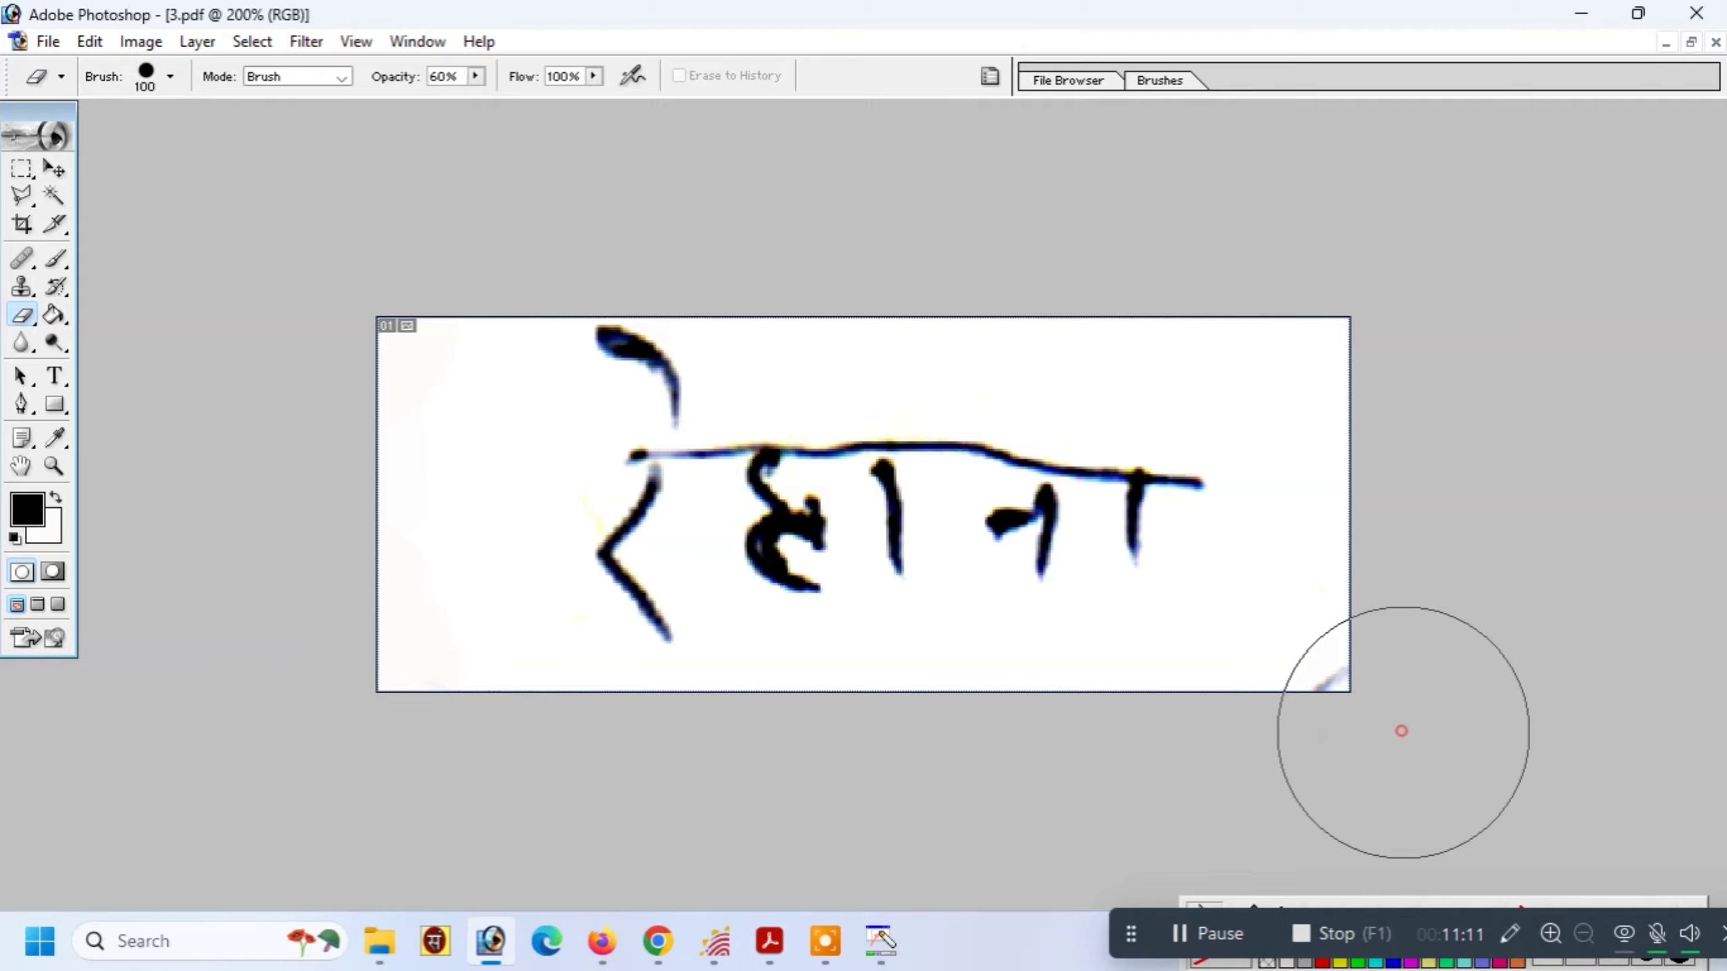
click(1402, 730)
mouse_move(1261, 257)
mouse_down()
mouse_move(1068, 269)
mouse_move(1137, 275)
mouse_up()
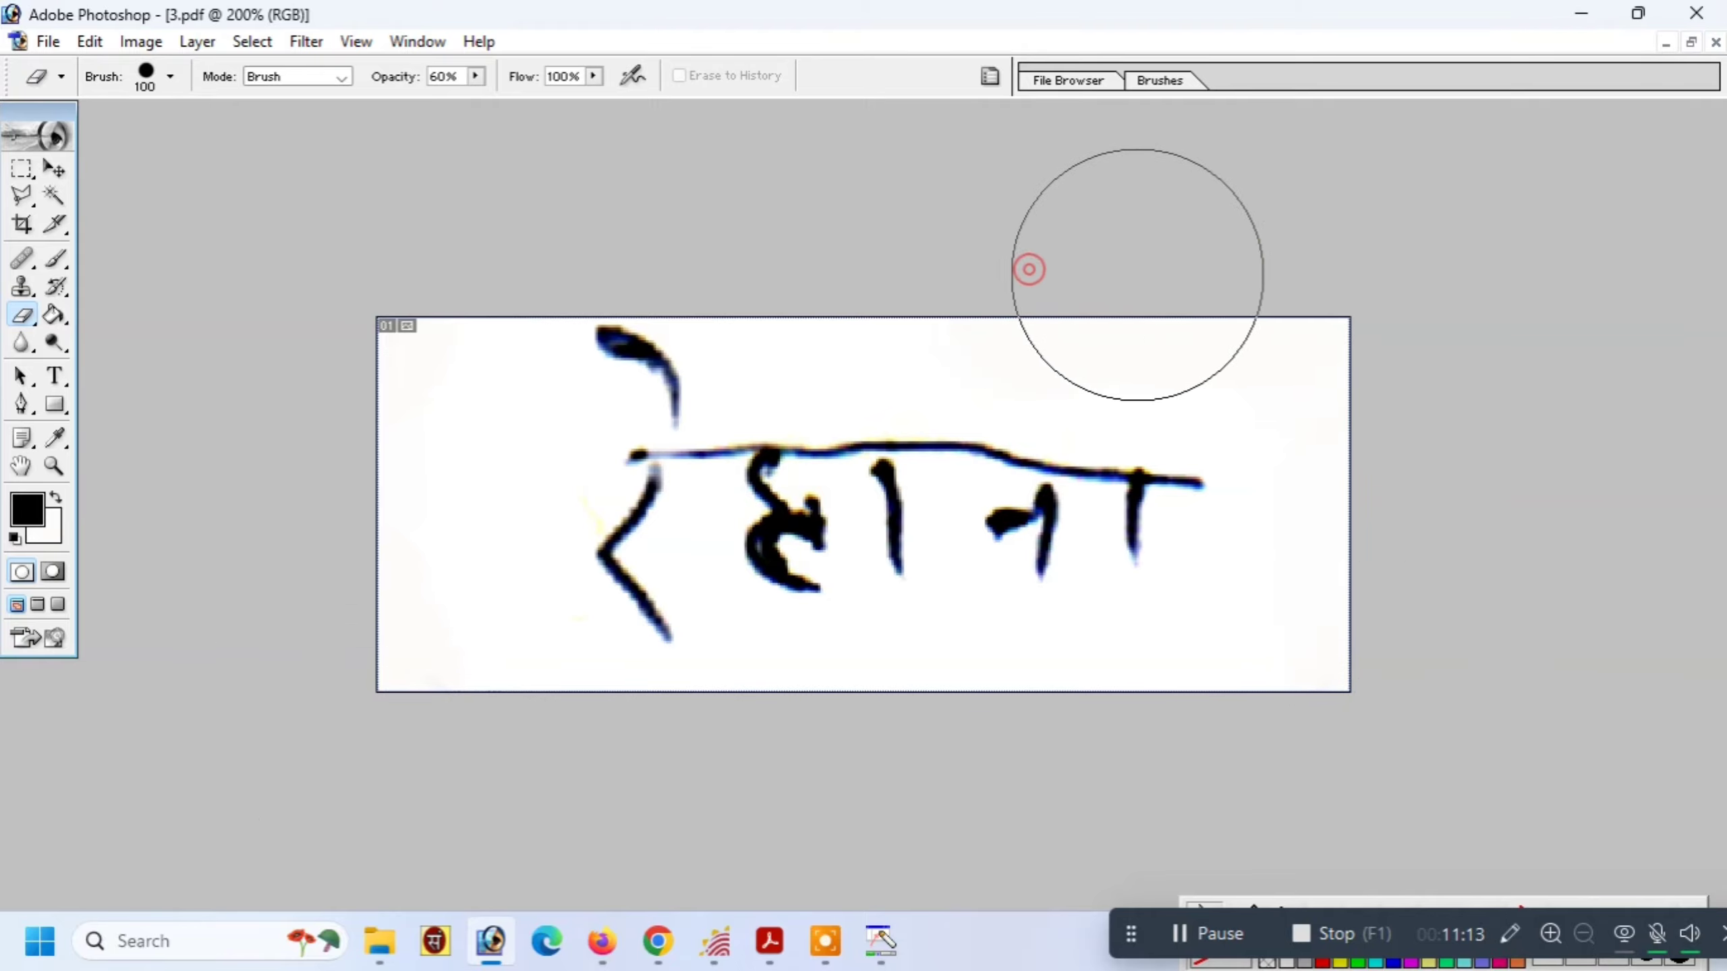
key(ctrl+a)
key(ctrl+shift+s)
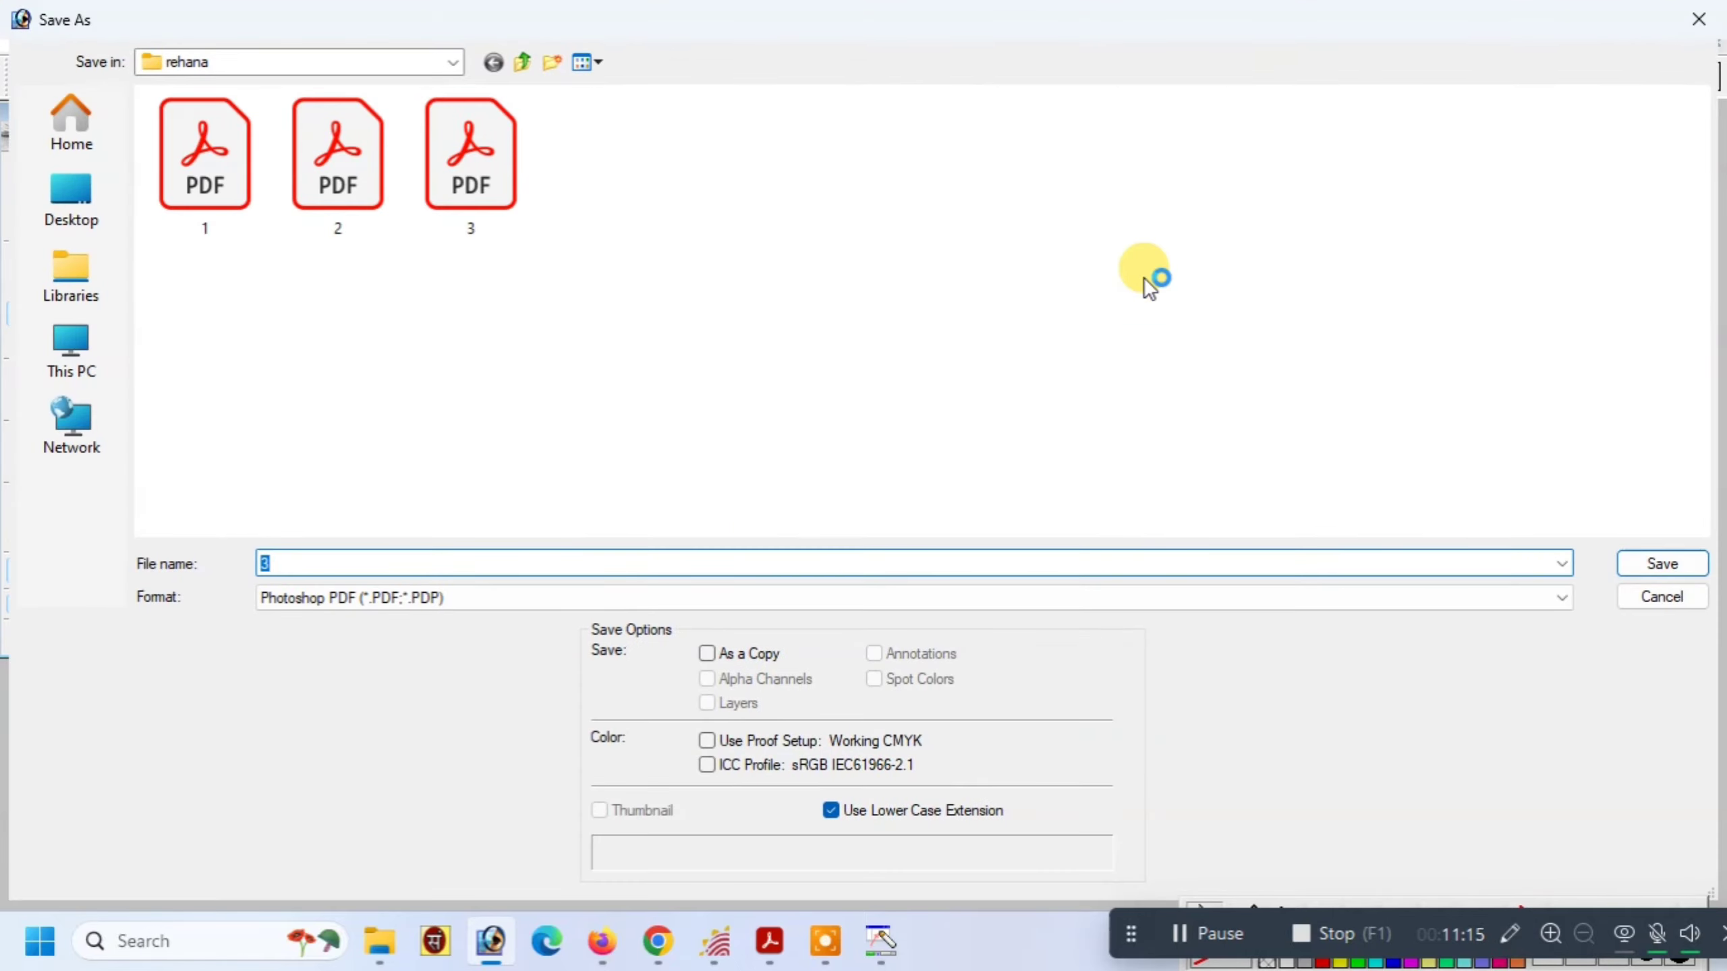
Save the cleaned signature as sing.jpg in JPEG format, accepting the JPEG options
text(sing)
key(Tab)
key(j)
key(Return)
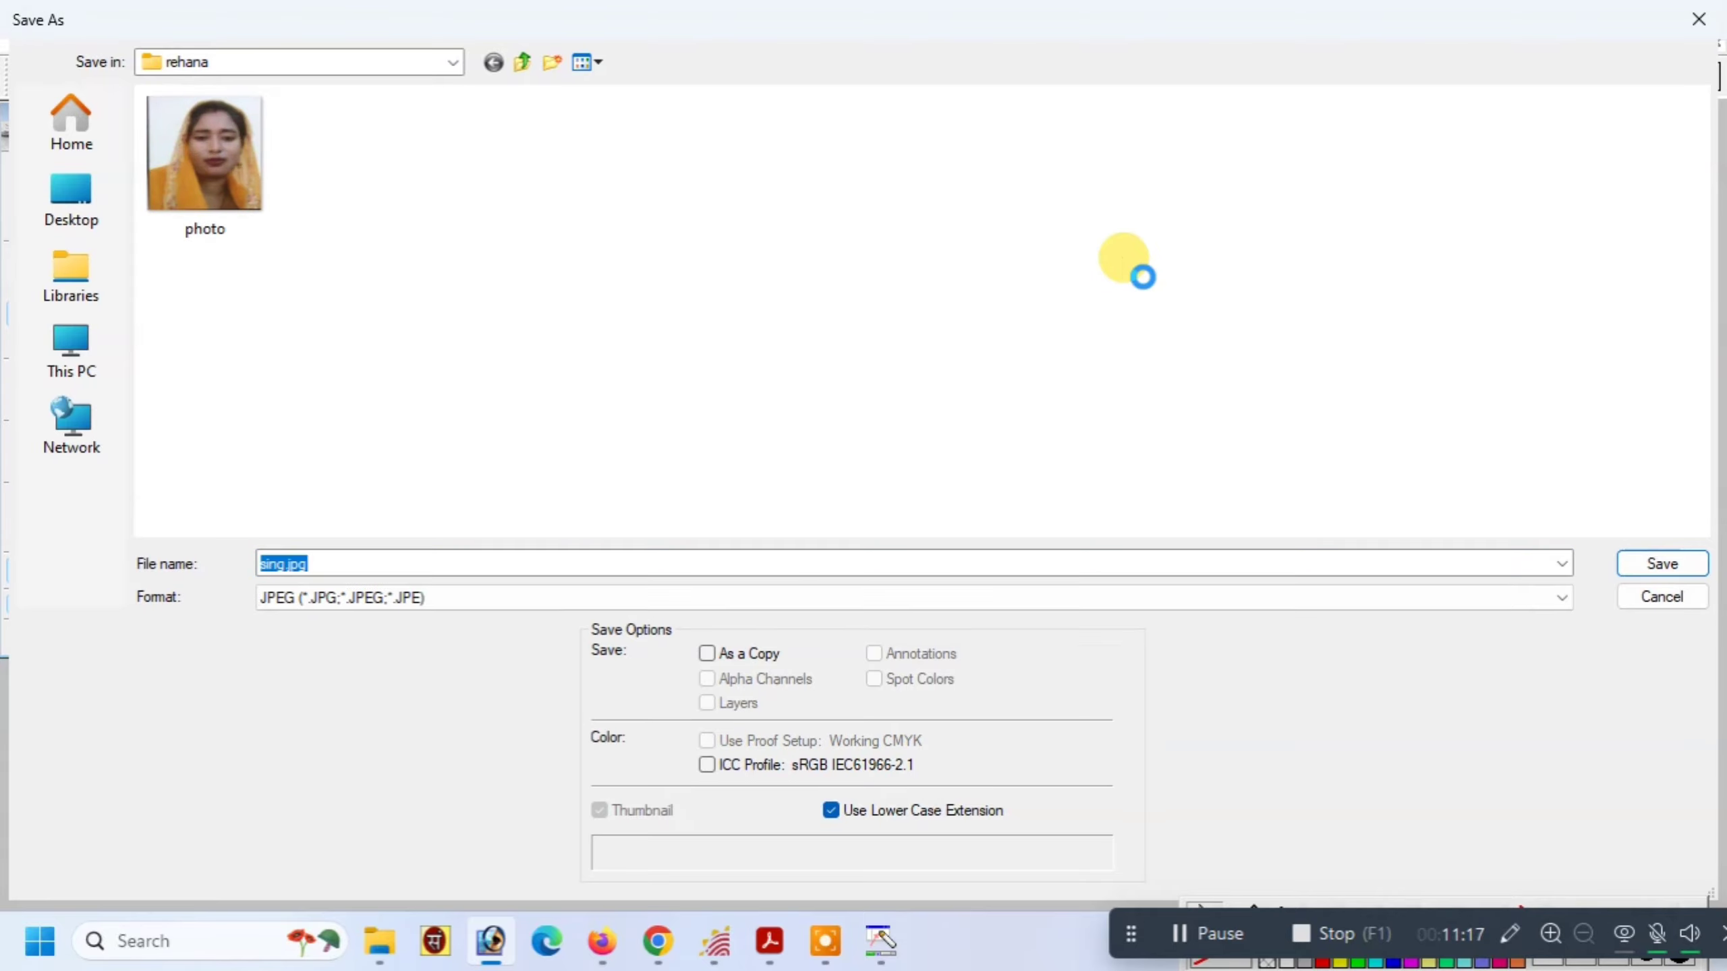
key(Return)
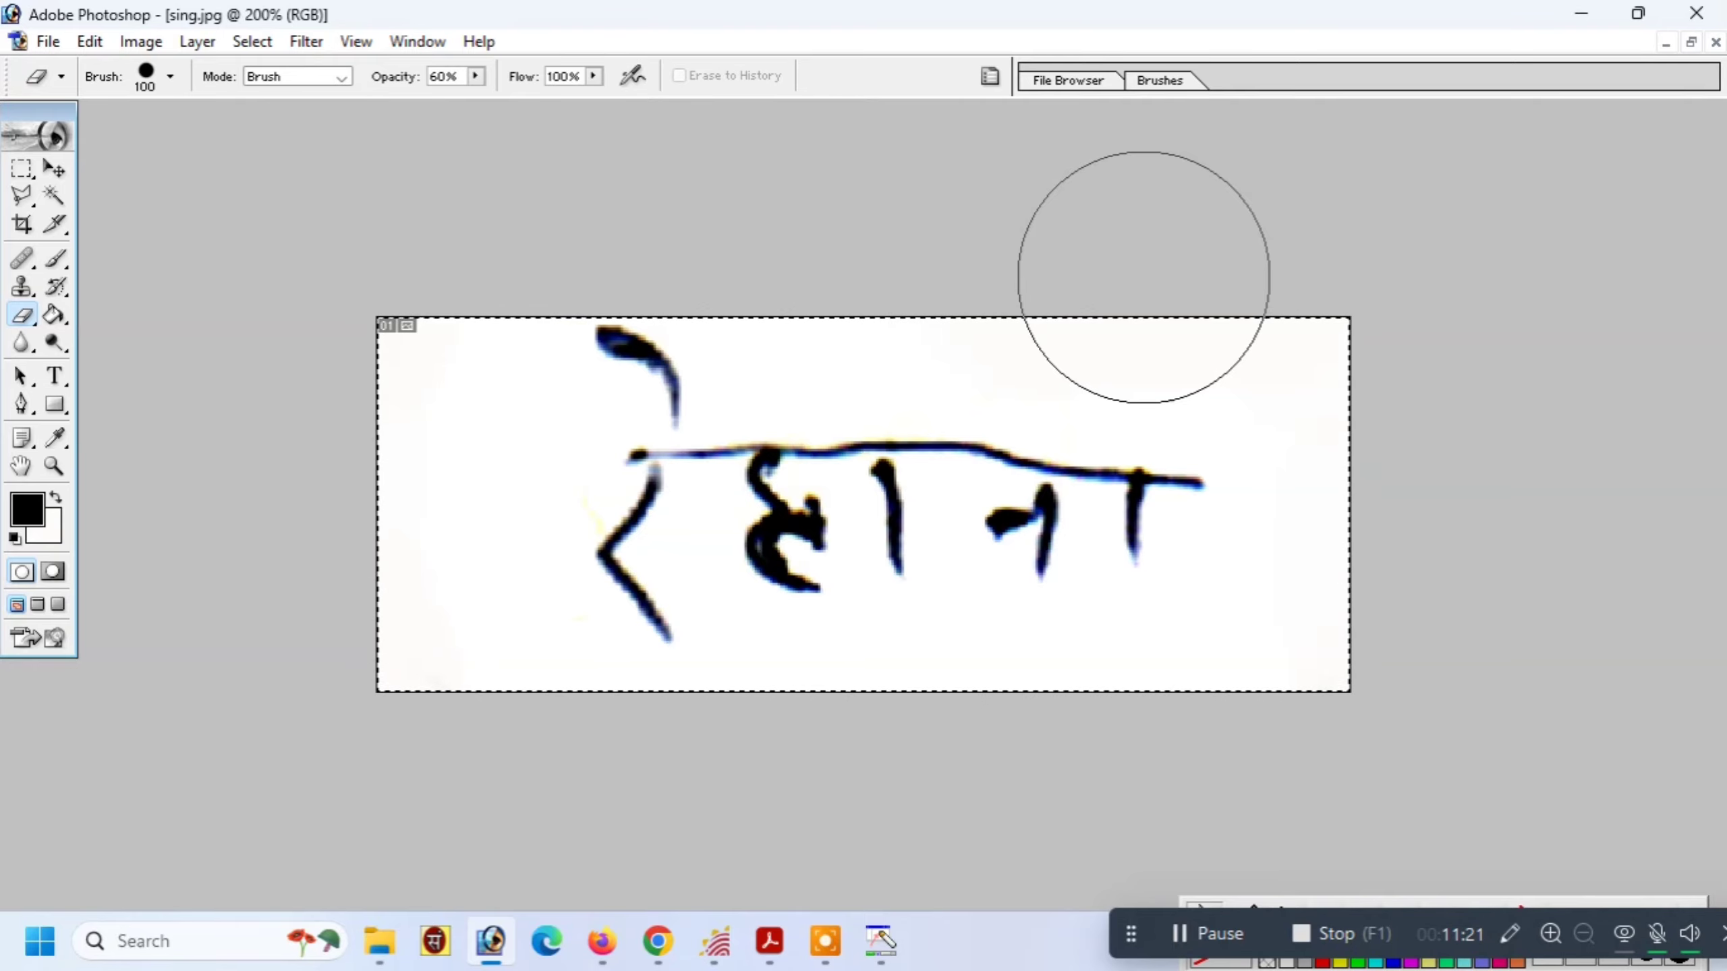
Search Google for 'i love pdf' in Chrome
key(alt+Tab)
text(i)
key(Return)
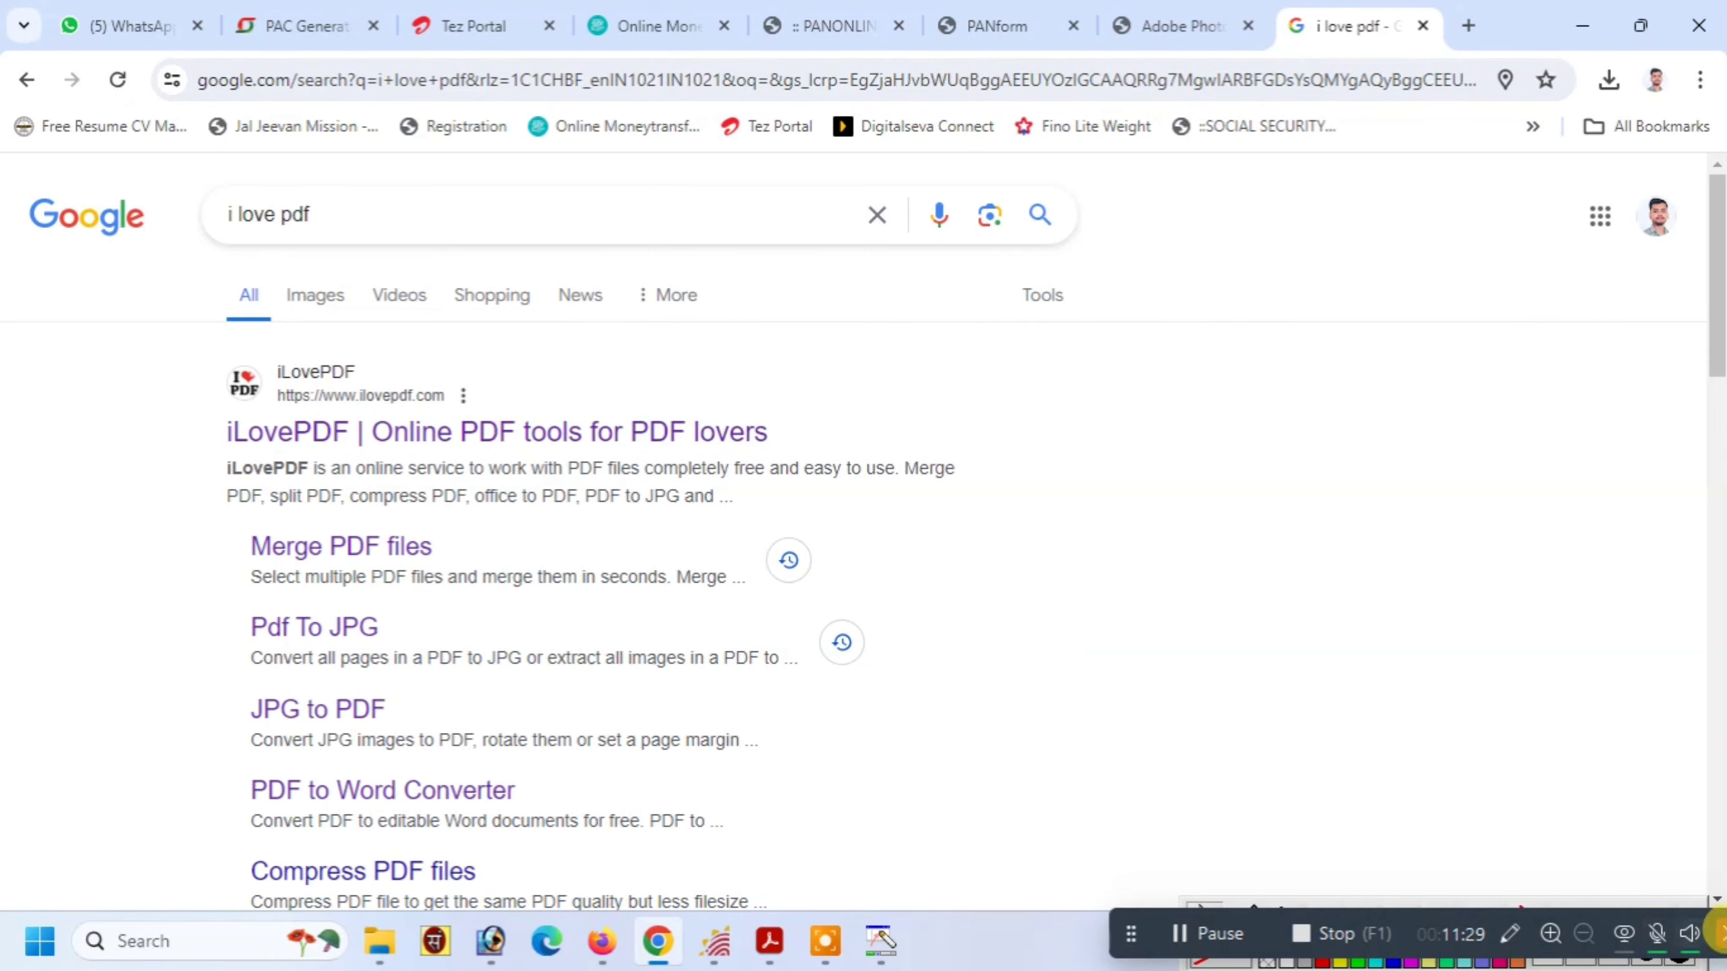
Open iLovePDF's Merge PDF tool
click(1509, 933)
drag(201, 510, 501, 563)
click(1530, 914)
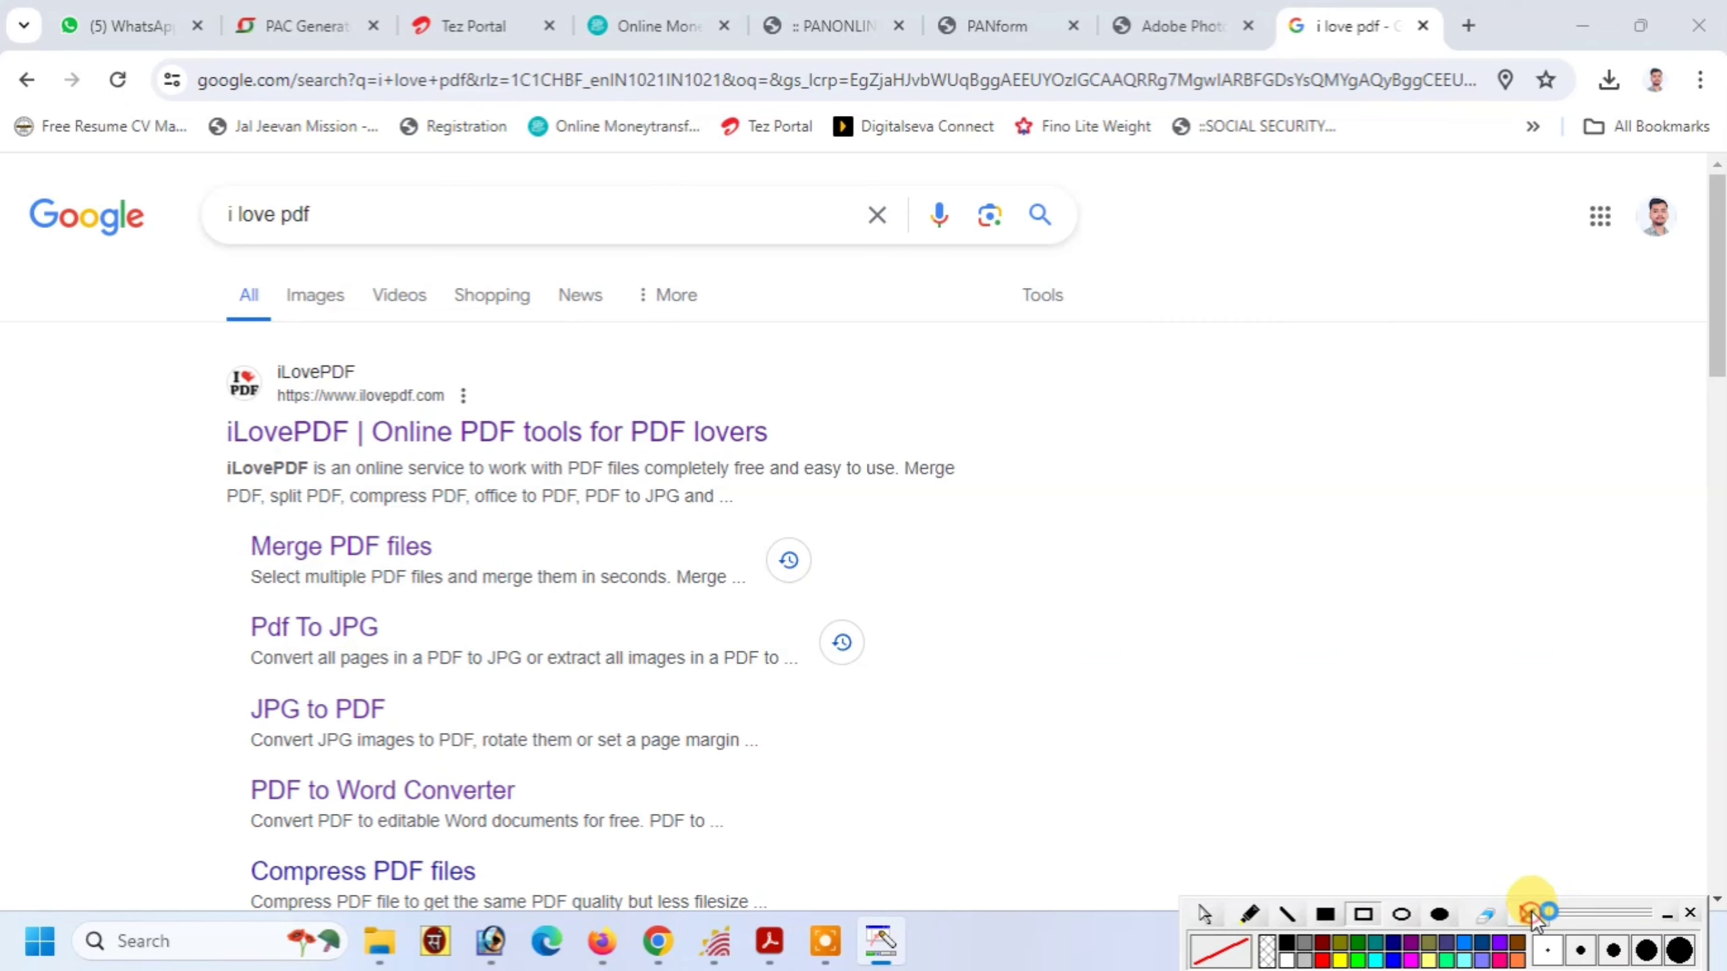
click(293, 548)
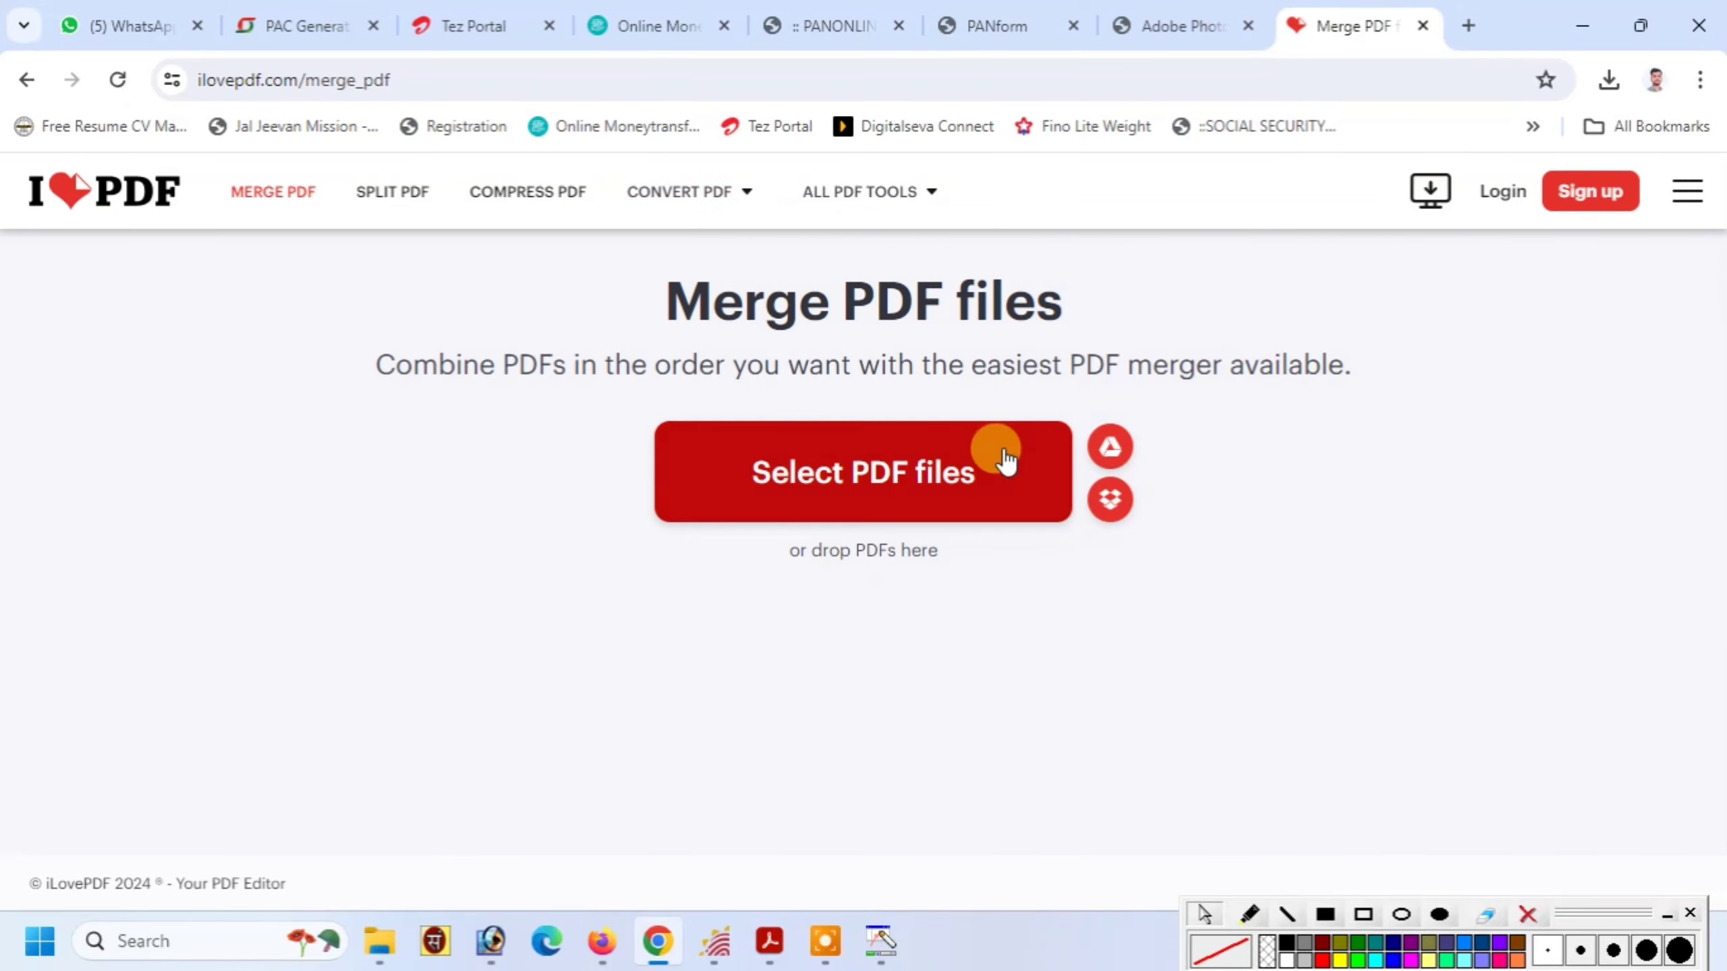
Add 1.pdf, 2.pdf and 3.pdf from the rehana folder, with 1.pdf first
click(829, 496)
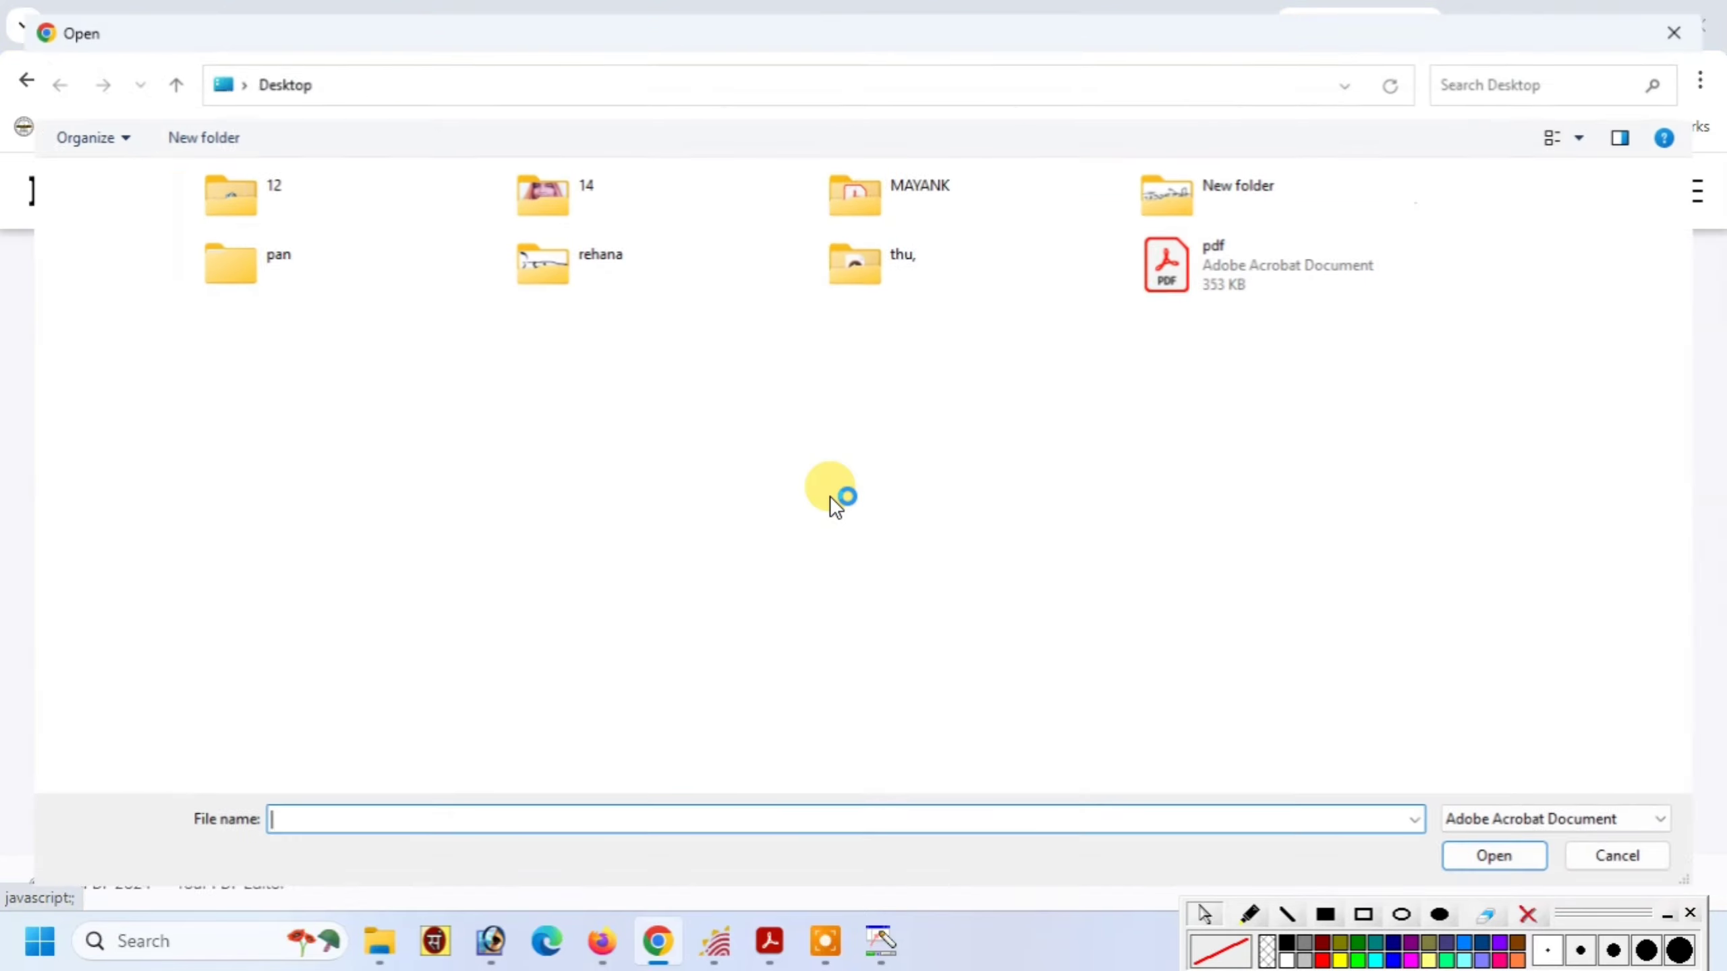
double_click(581, 265)
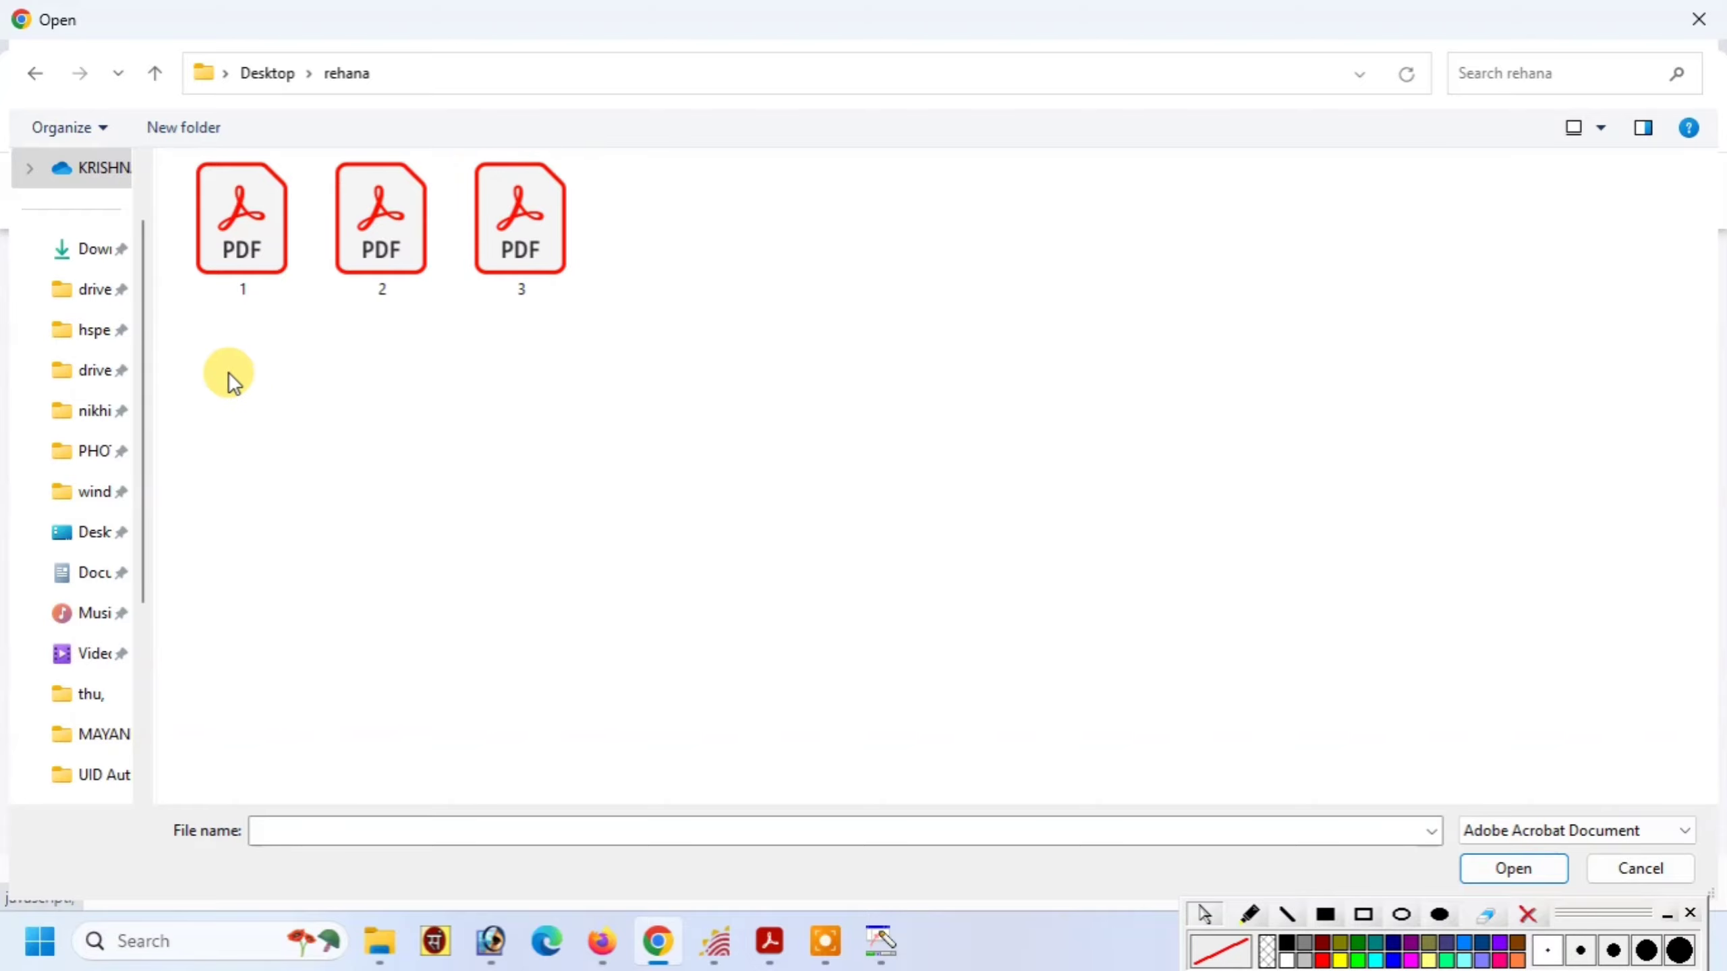
drag(224, 377, 598, 205)
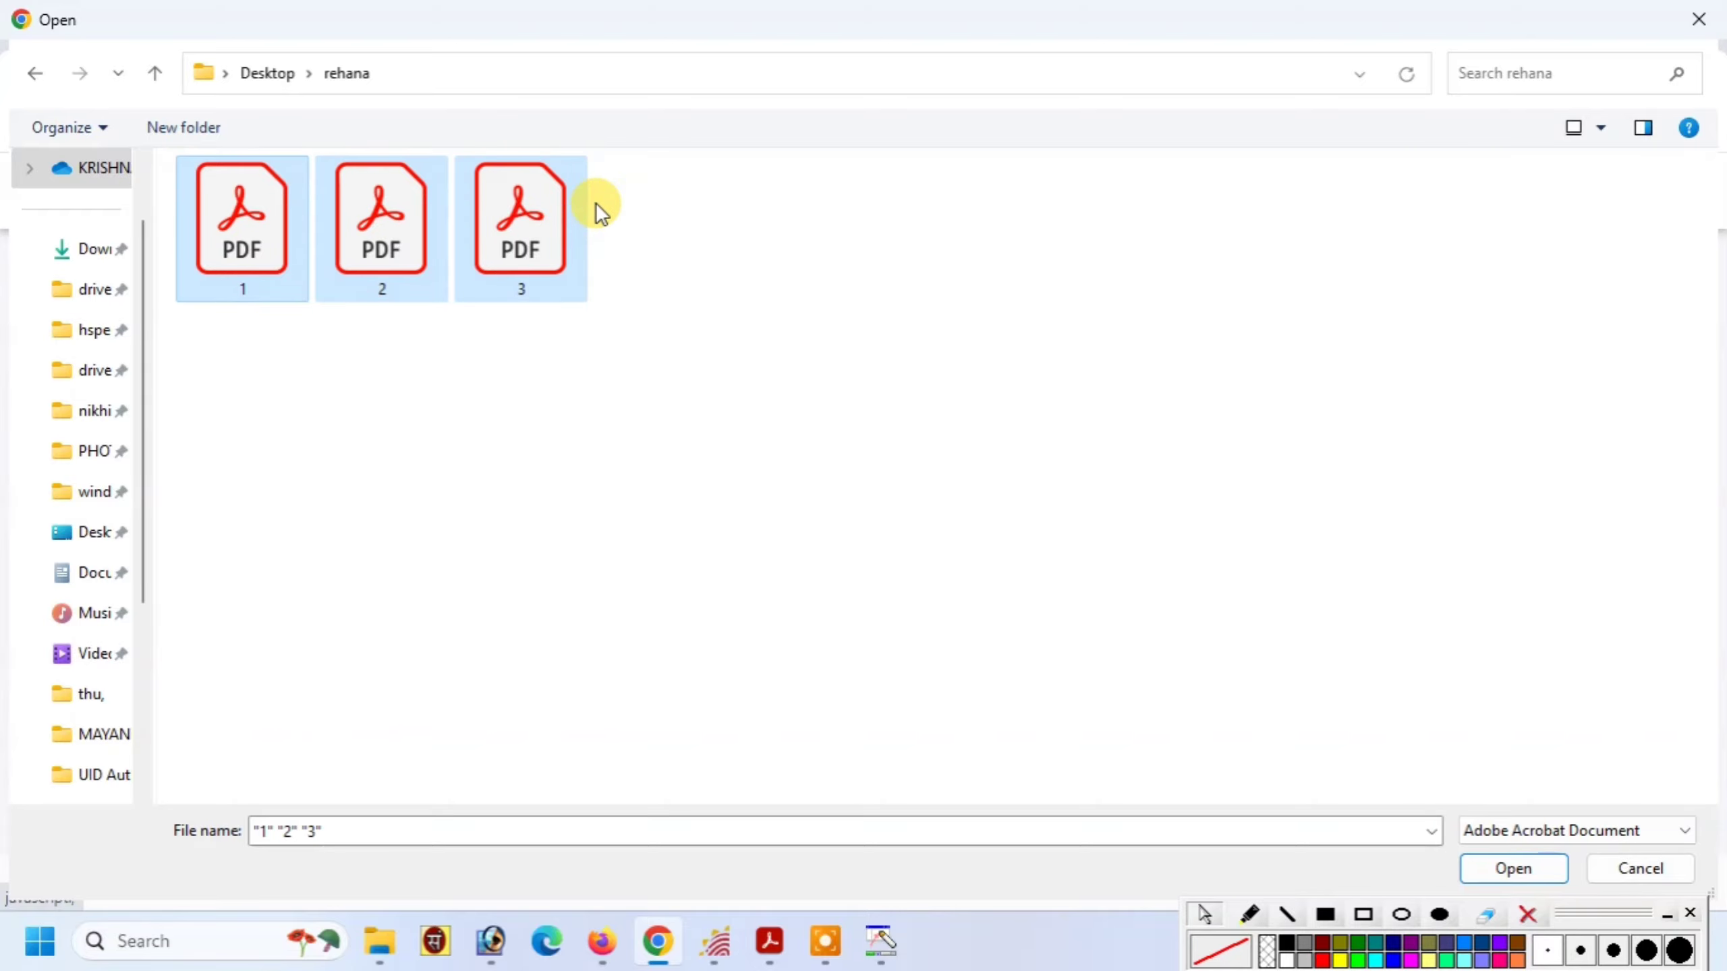
key(Return)
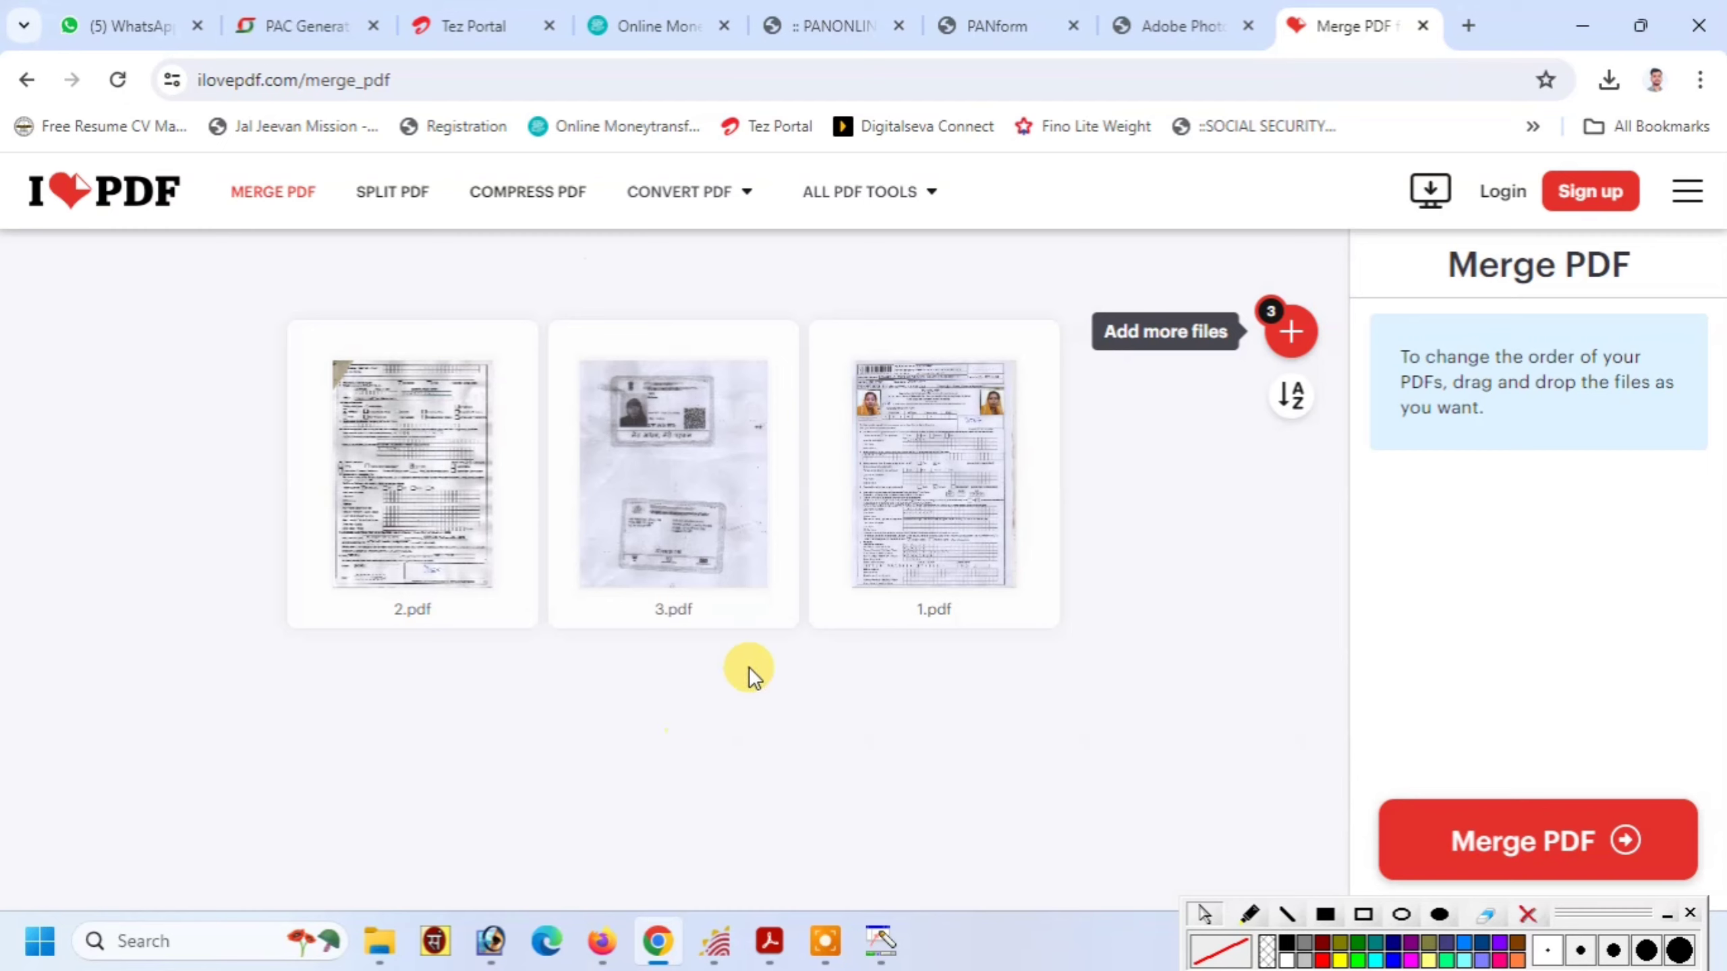
drag(856, 541, 346, 538)
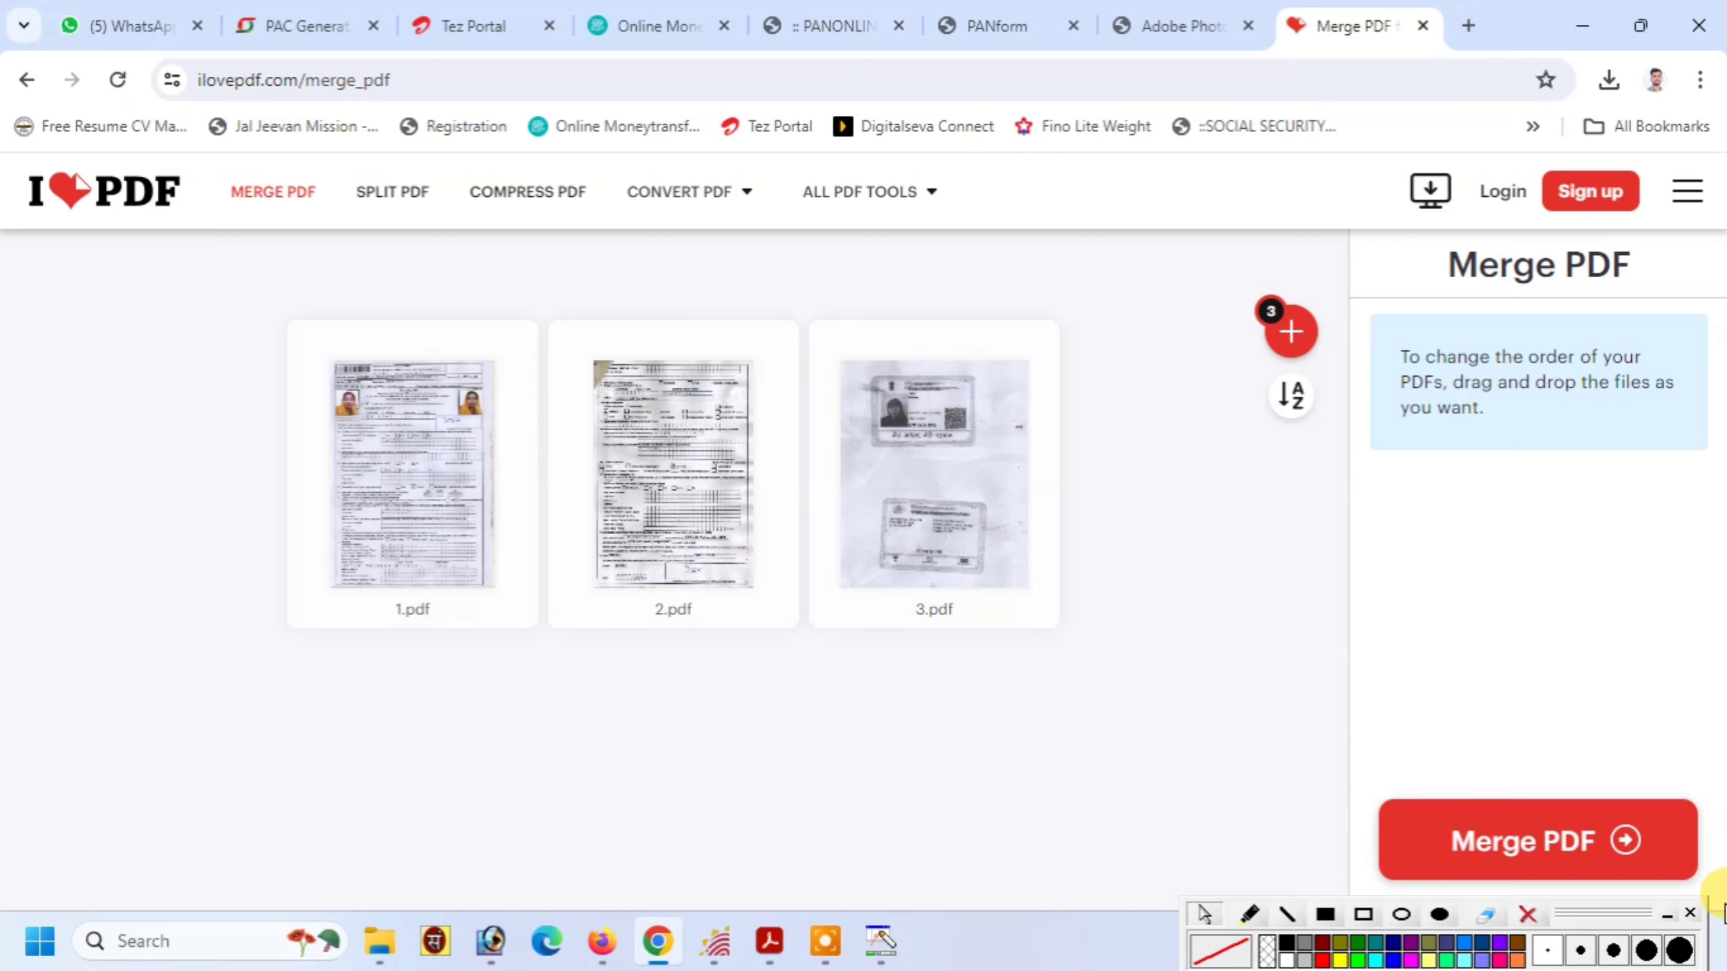
Merge the three PDFs and download 1_2_3_merged.pdf
click(1553, 859)
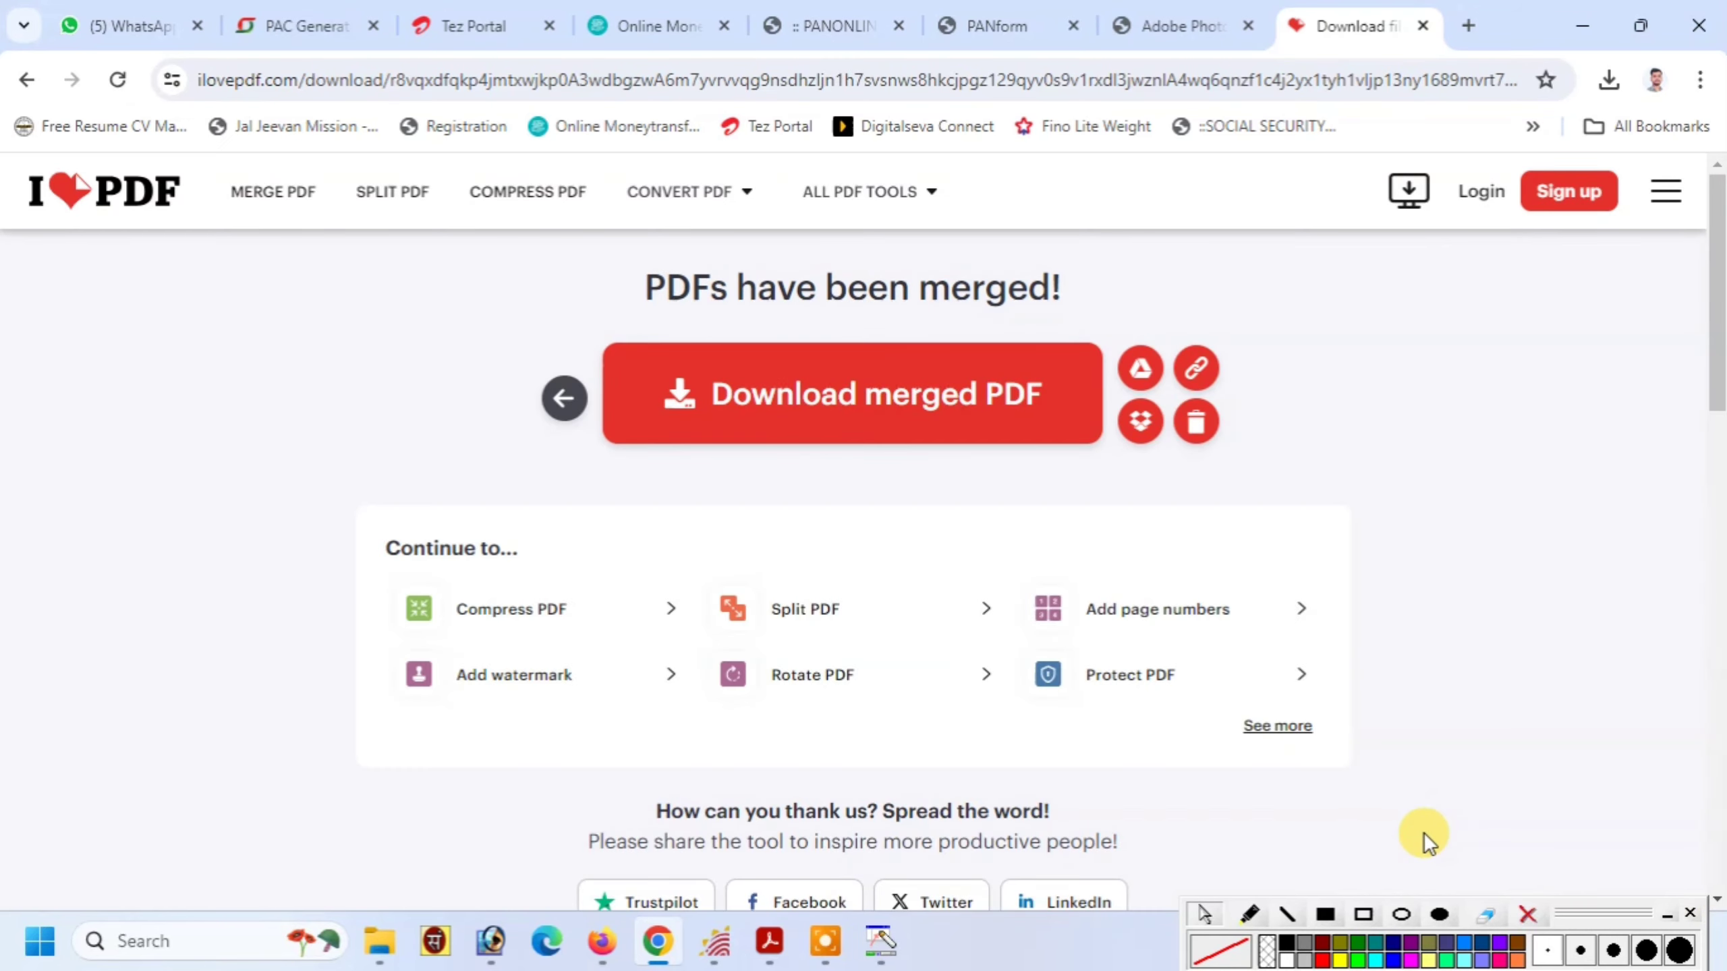
click(744, 433)
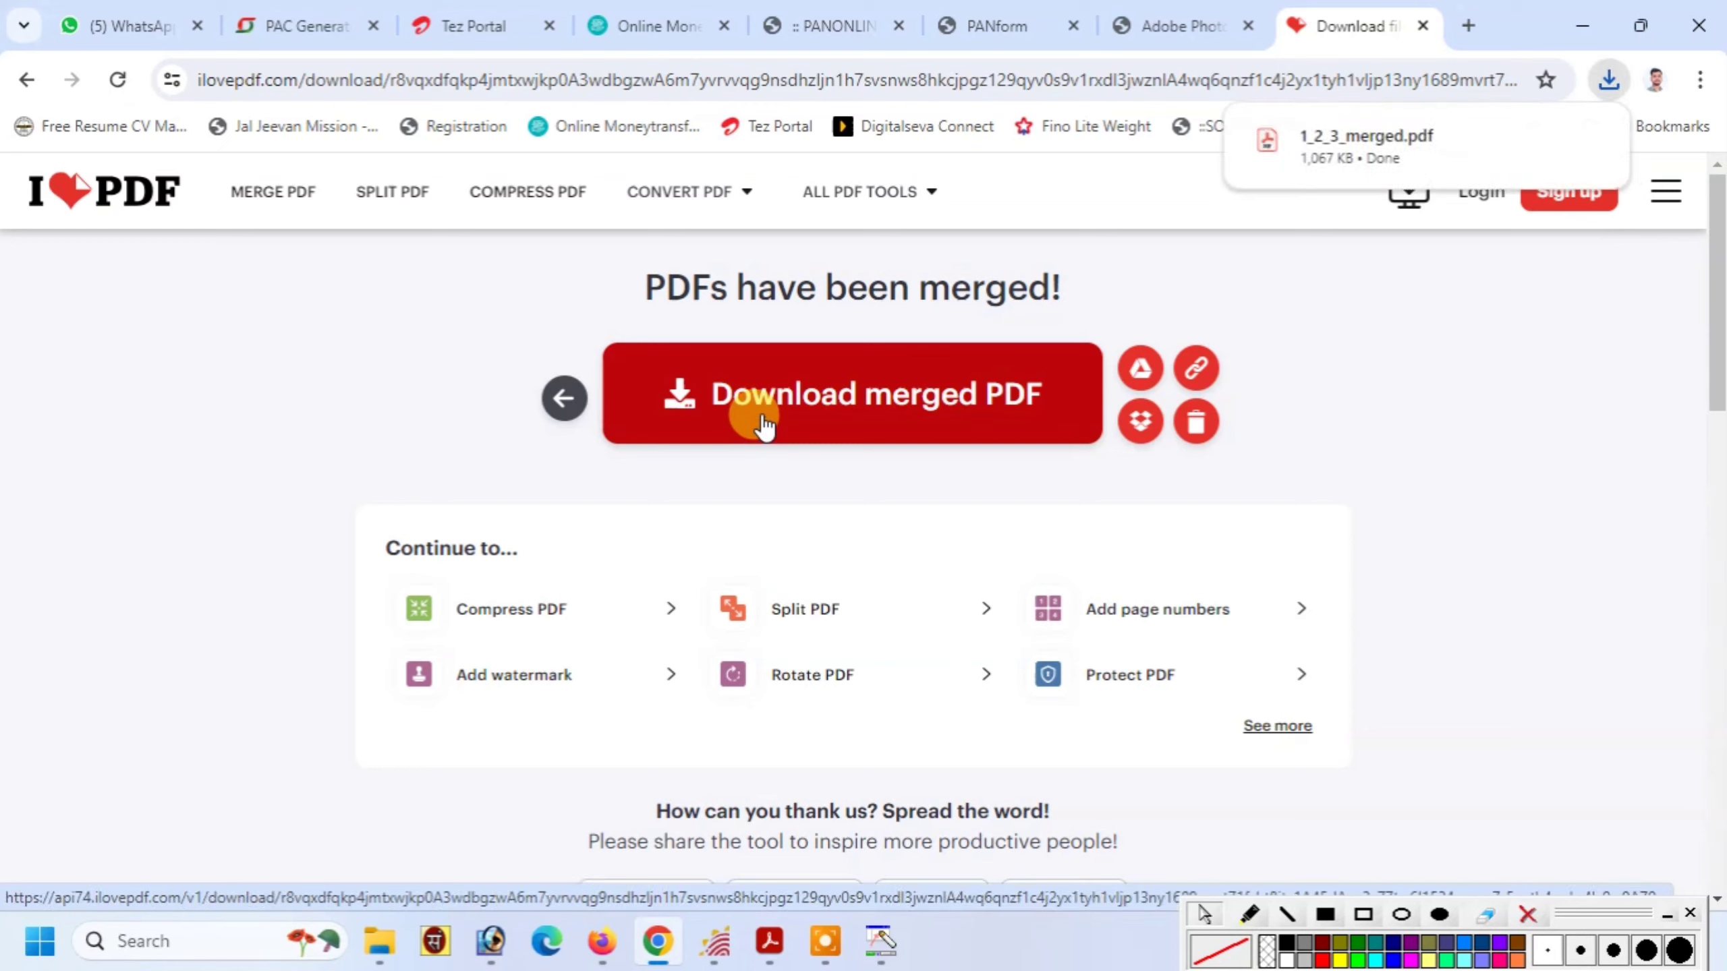
click(1583, 25)
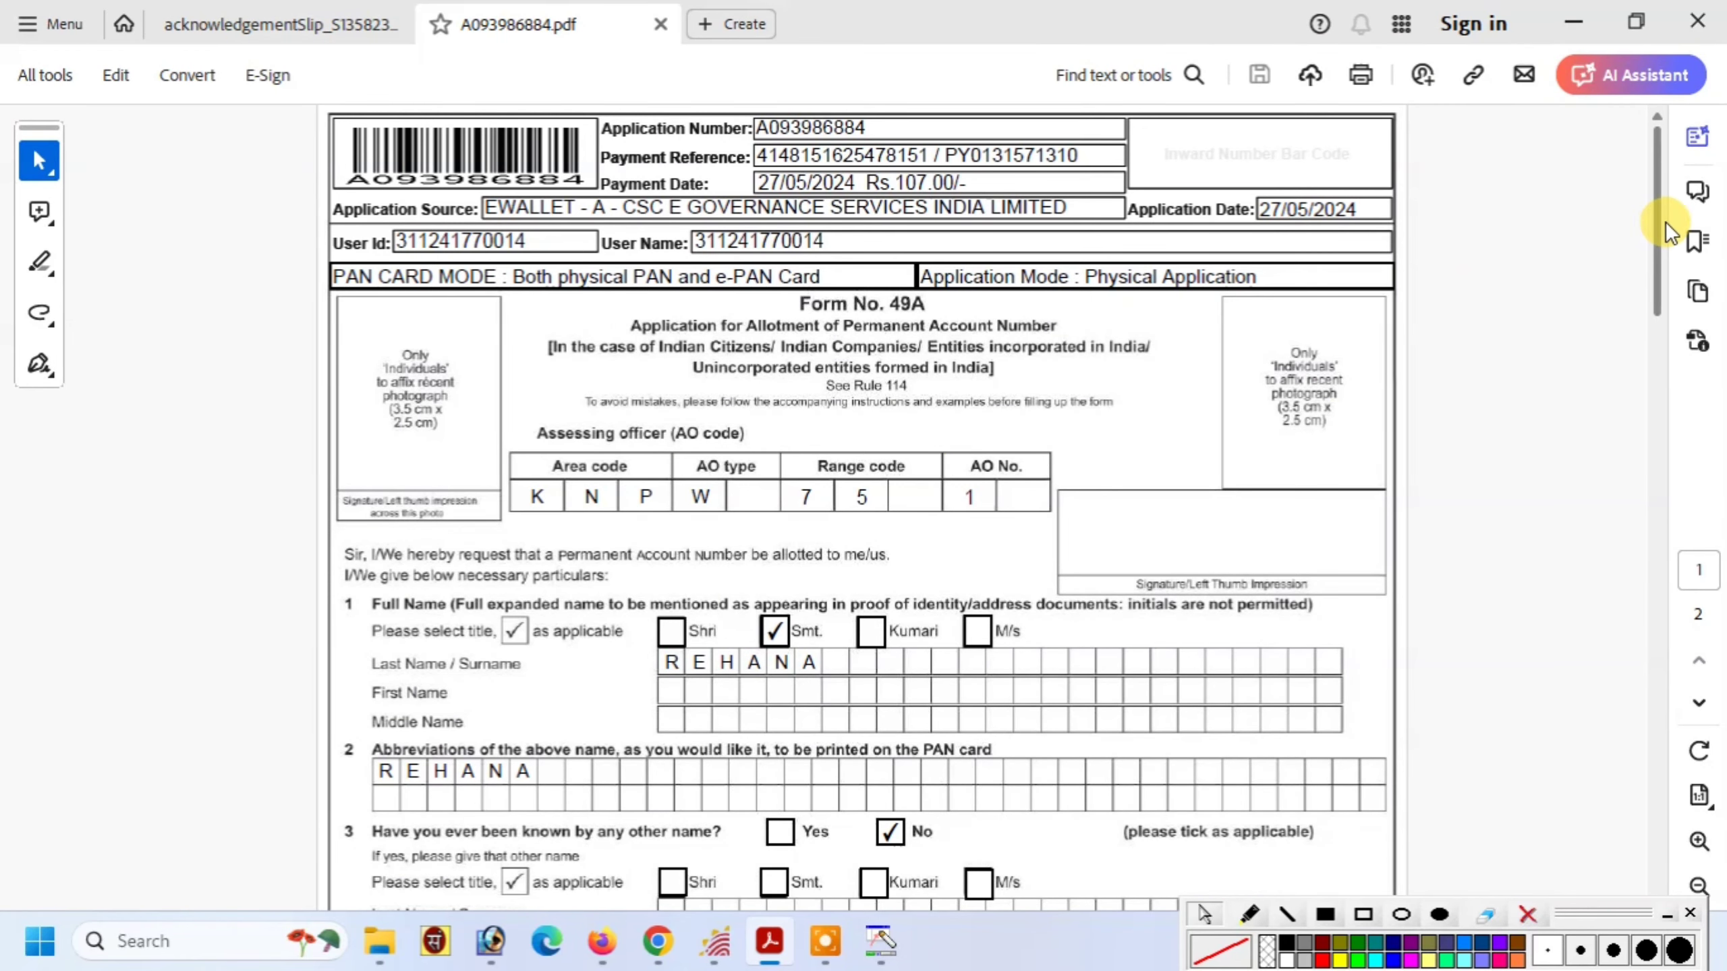
drag(1651, 211, 1616, 791)
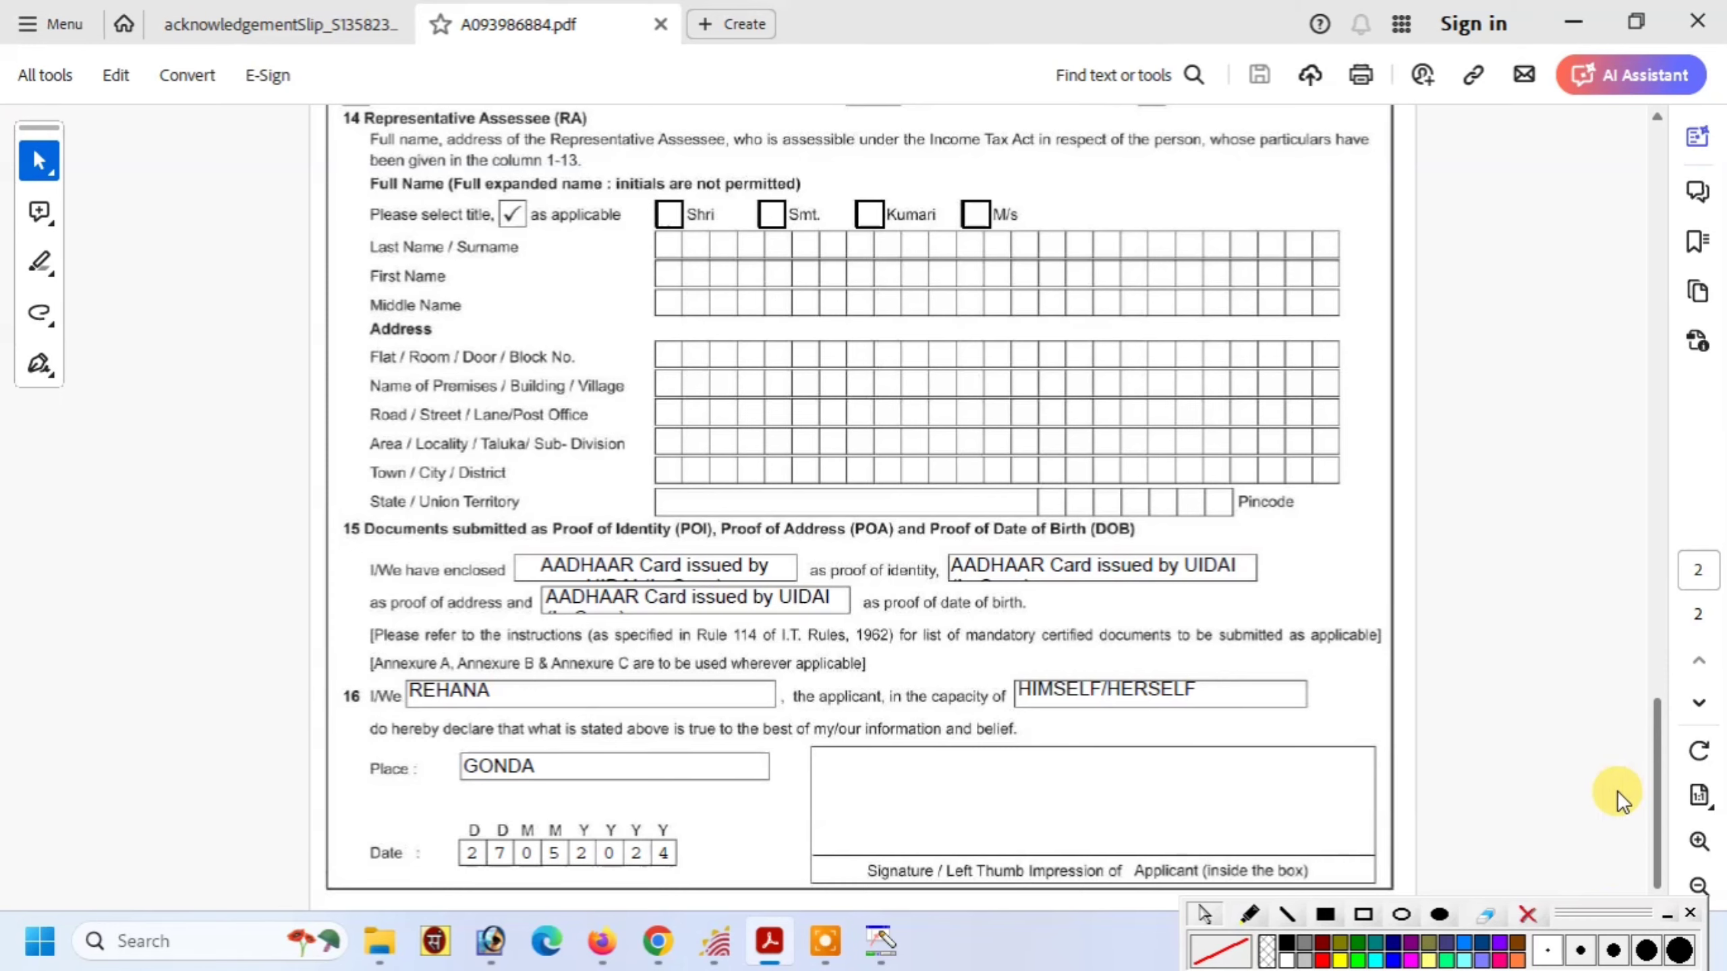
Close the form PDF and show 1_2_3_merged.pdf in its download folder
click(1697, 23)
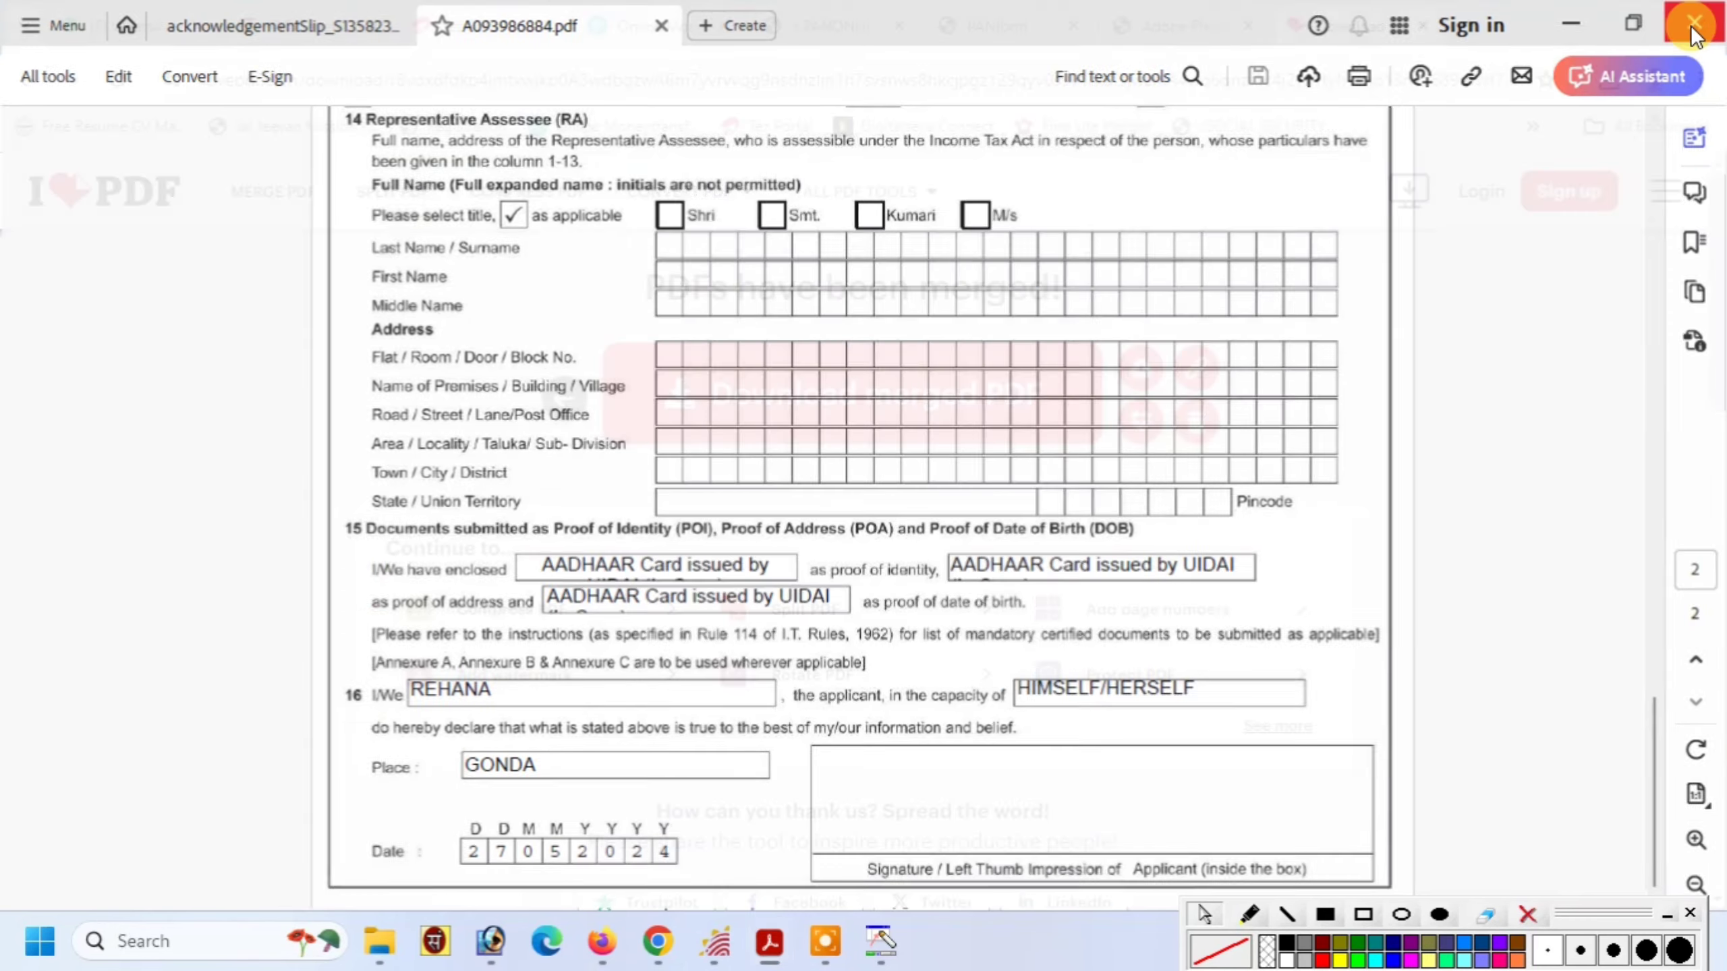
click(1608, 80)
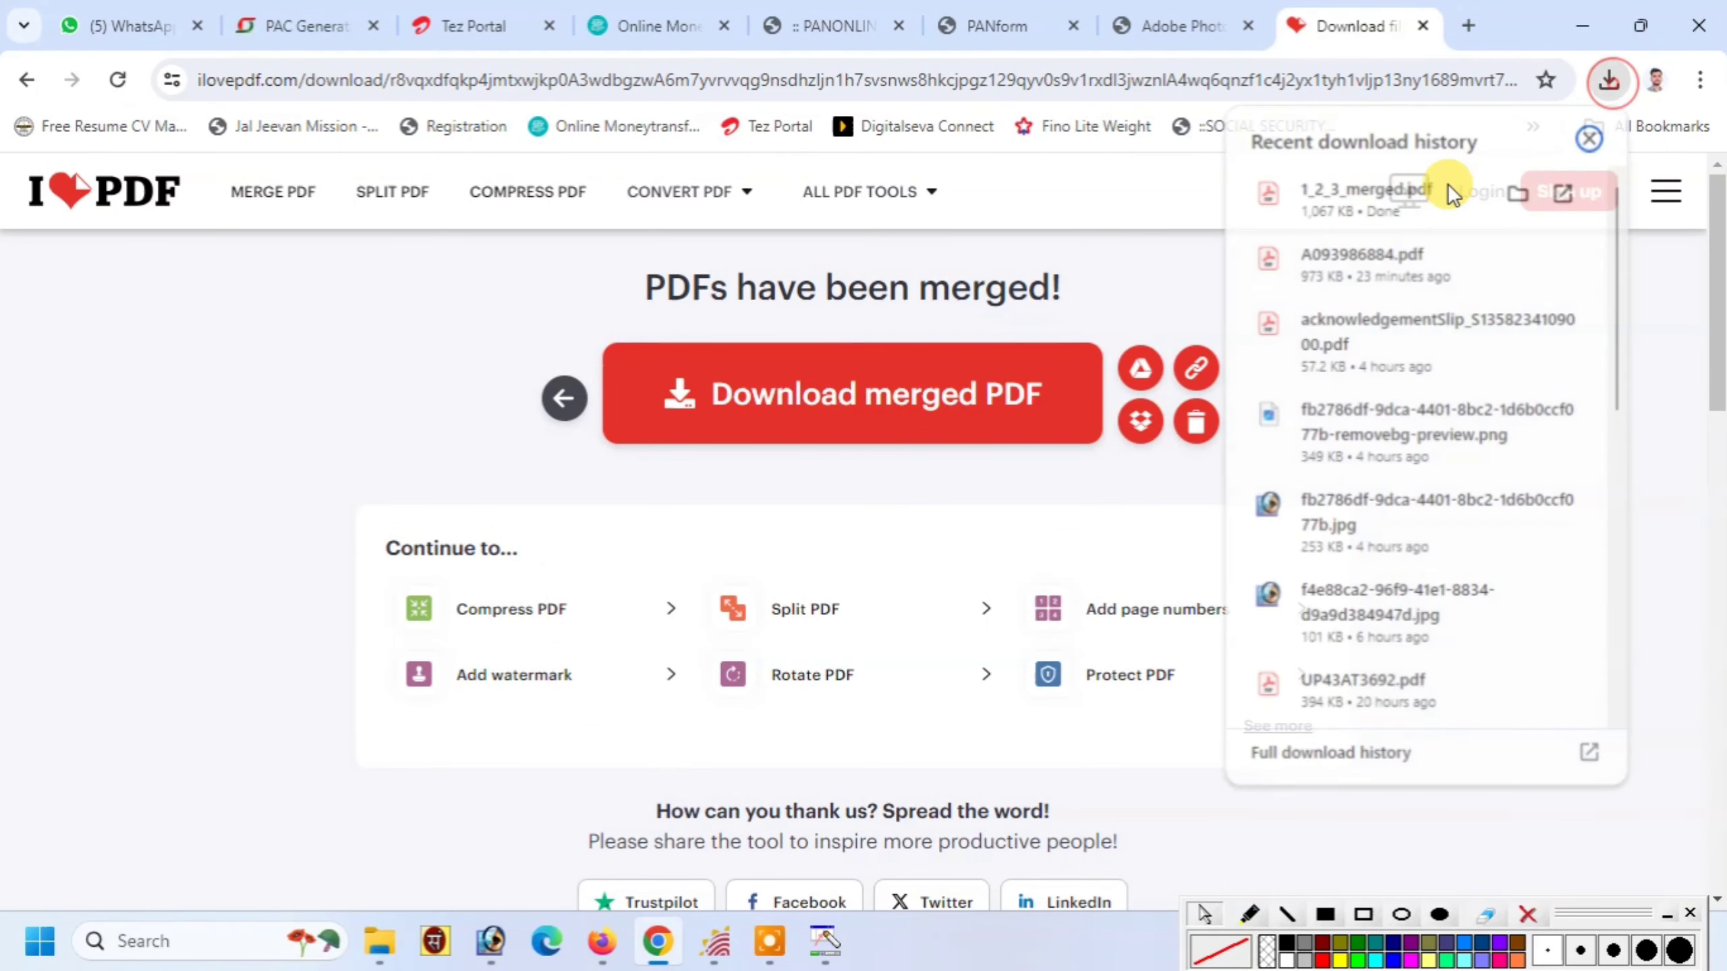
click(1519, 195)
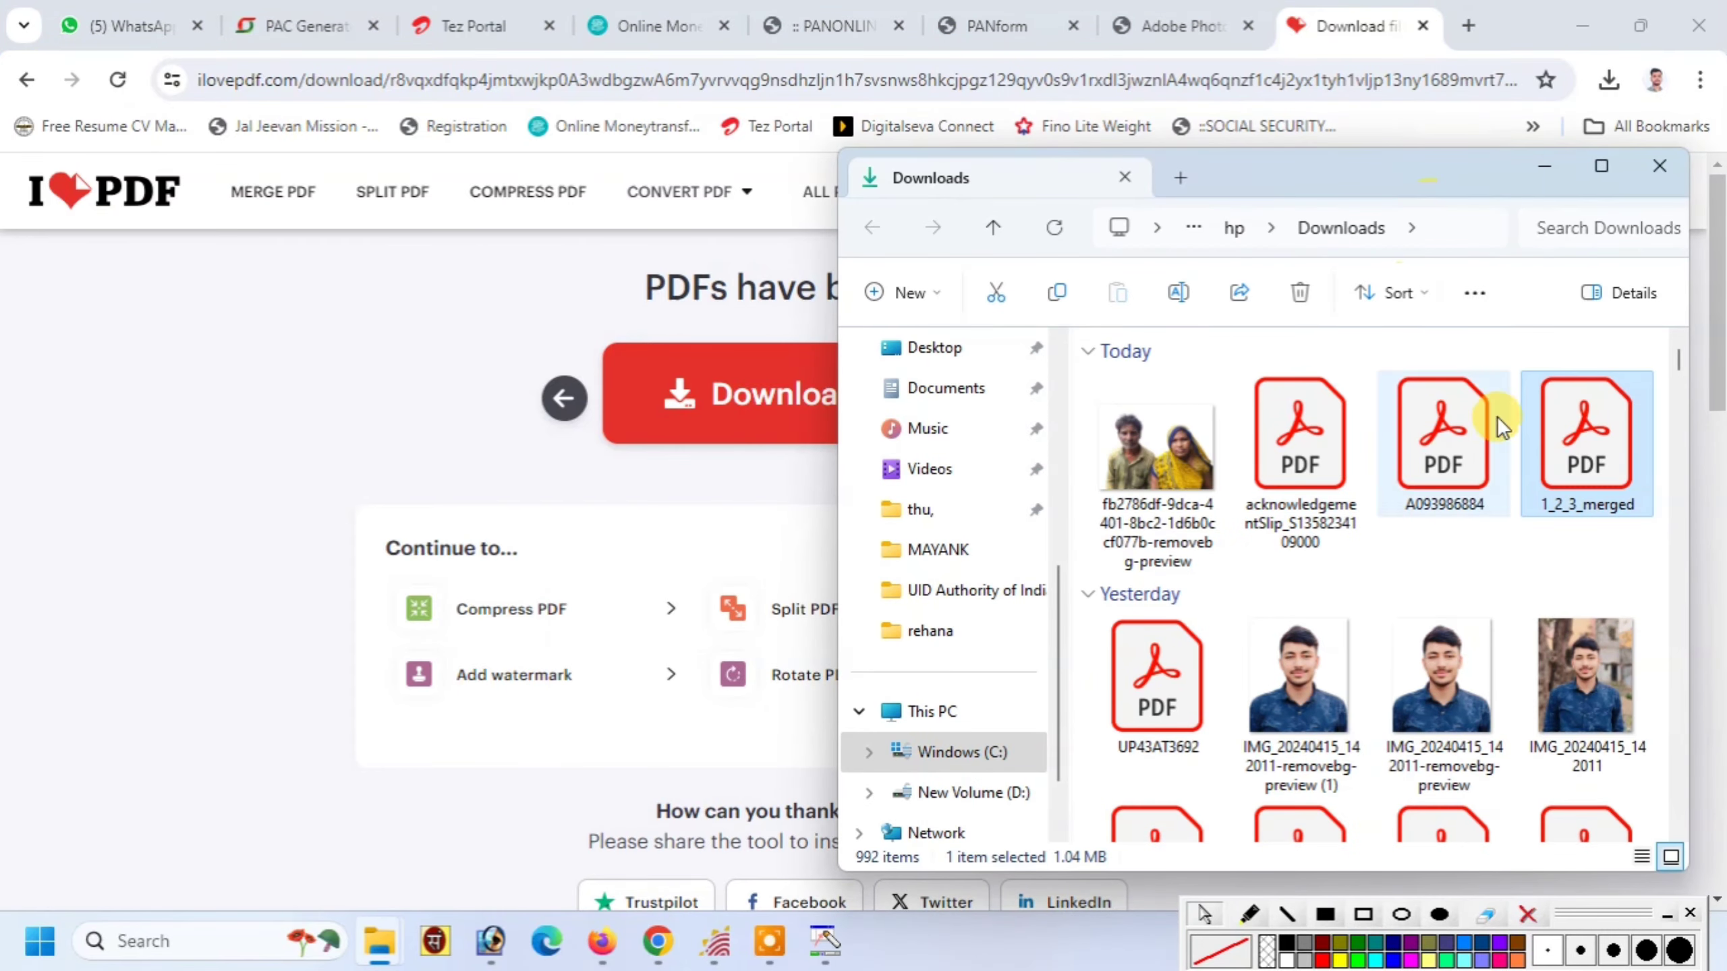
Open 1_2_3_merged.pdf, scroll through its three pages, and close it
click(1604, 408)
double_click(1604, 408)
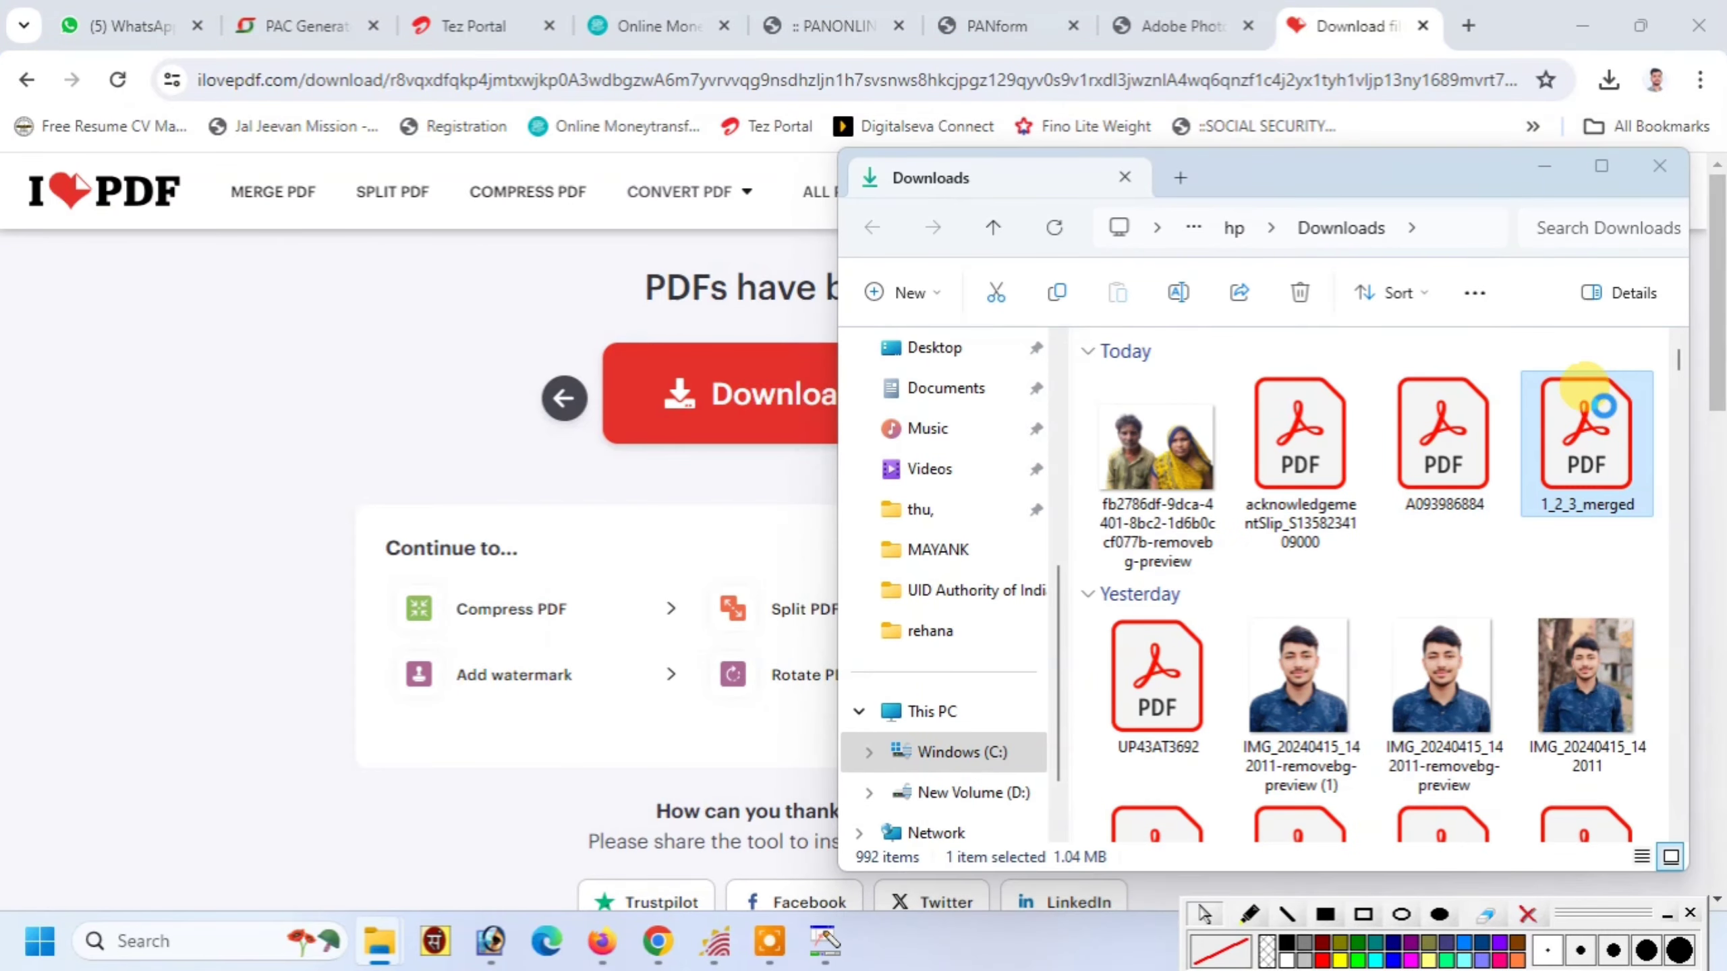
scroll(1658, 398, down, 5)
drag(1657, 392, 1657, 578)
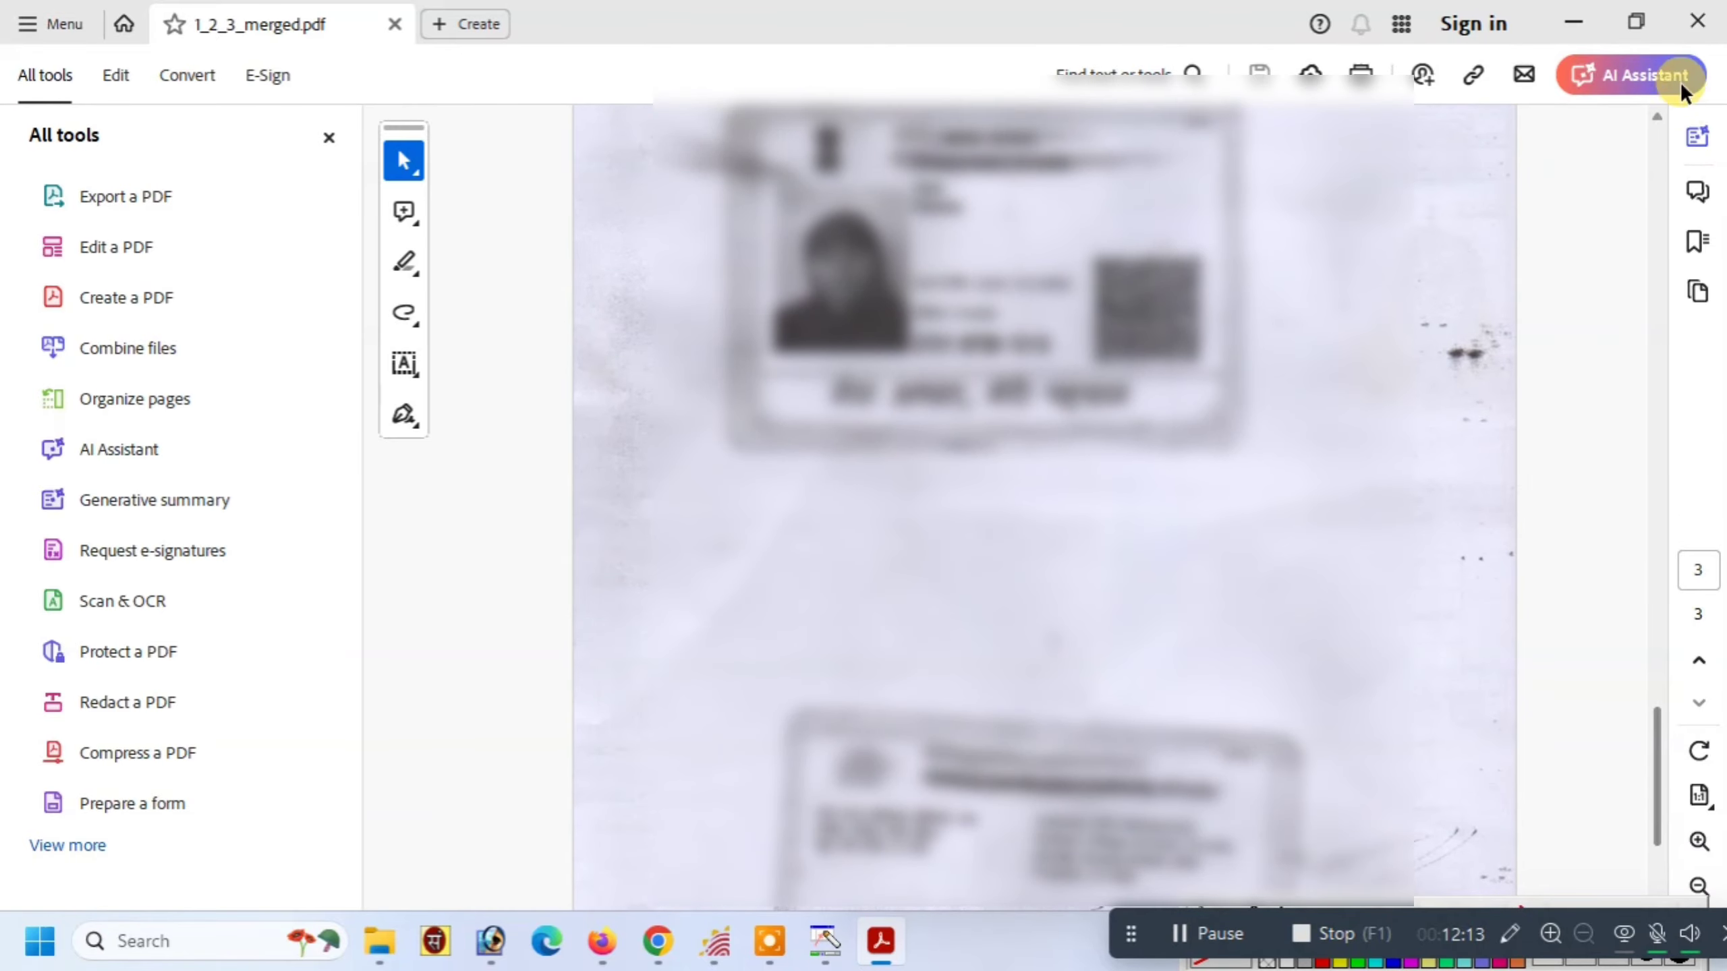
click(1697, 21)
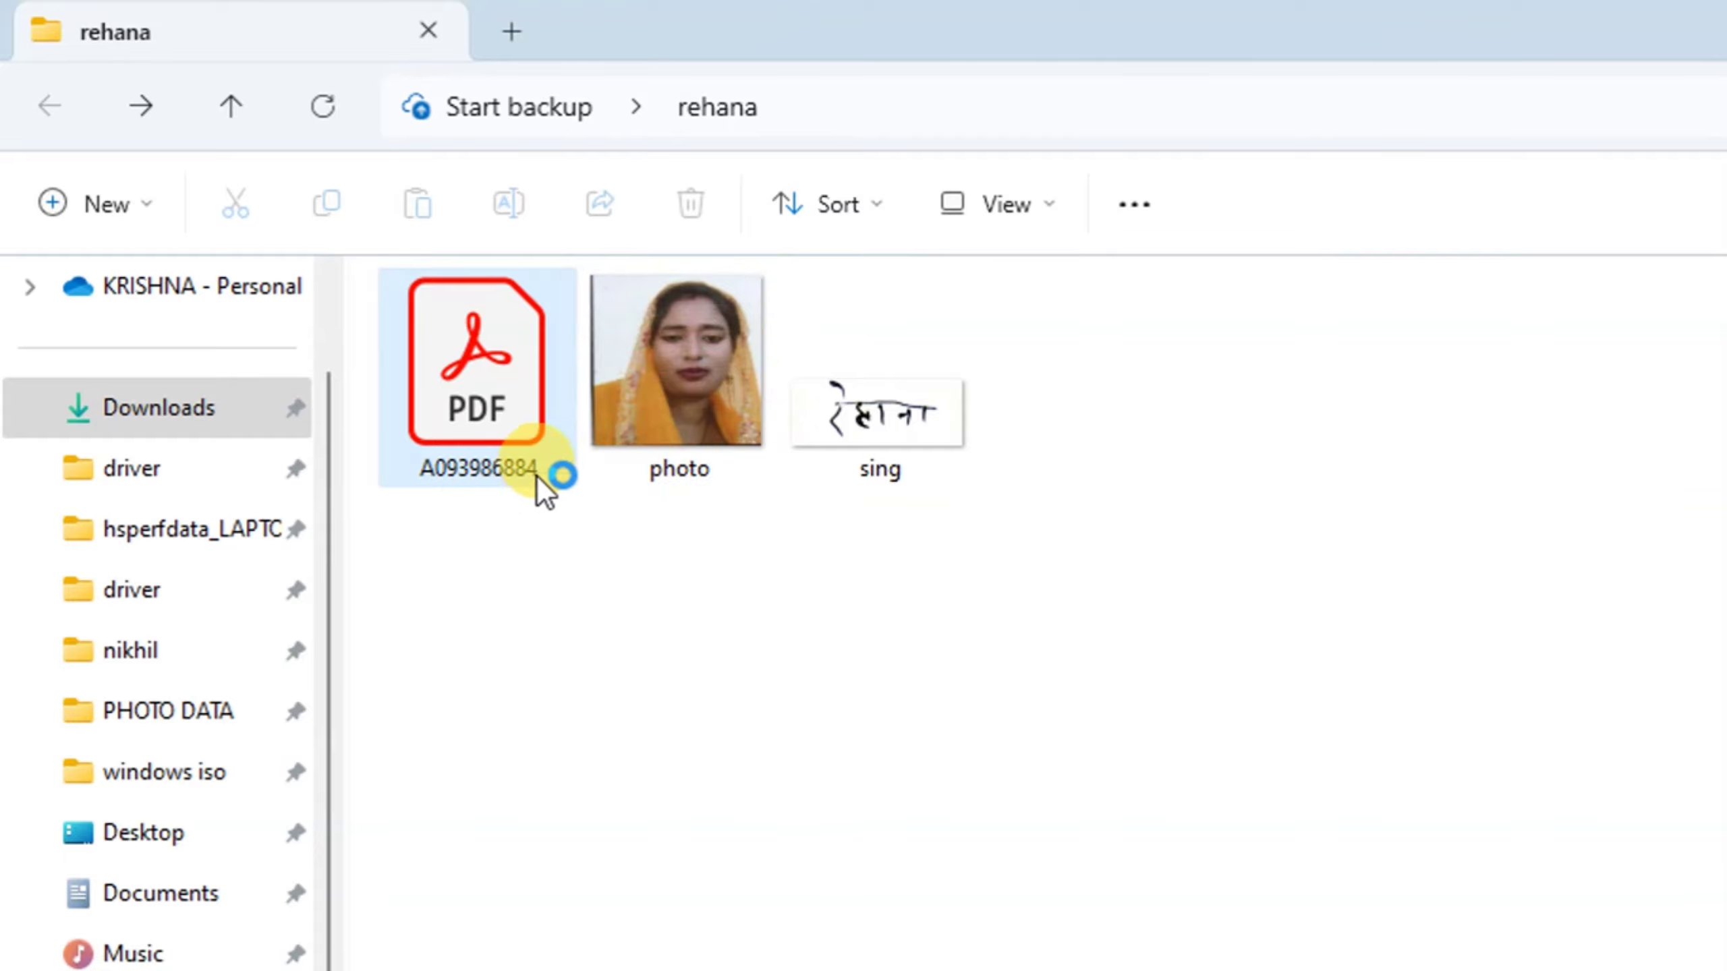
drag(523, 566, 859, 466)
click(1146, 579)
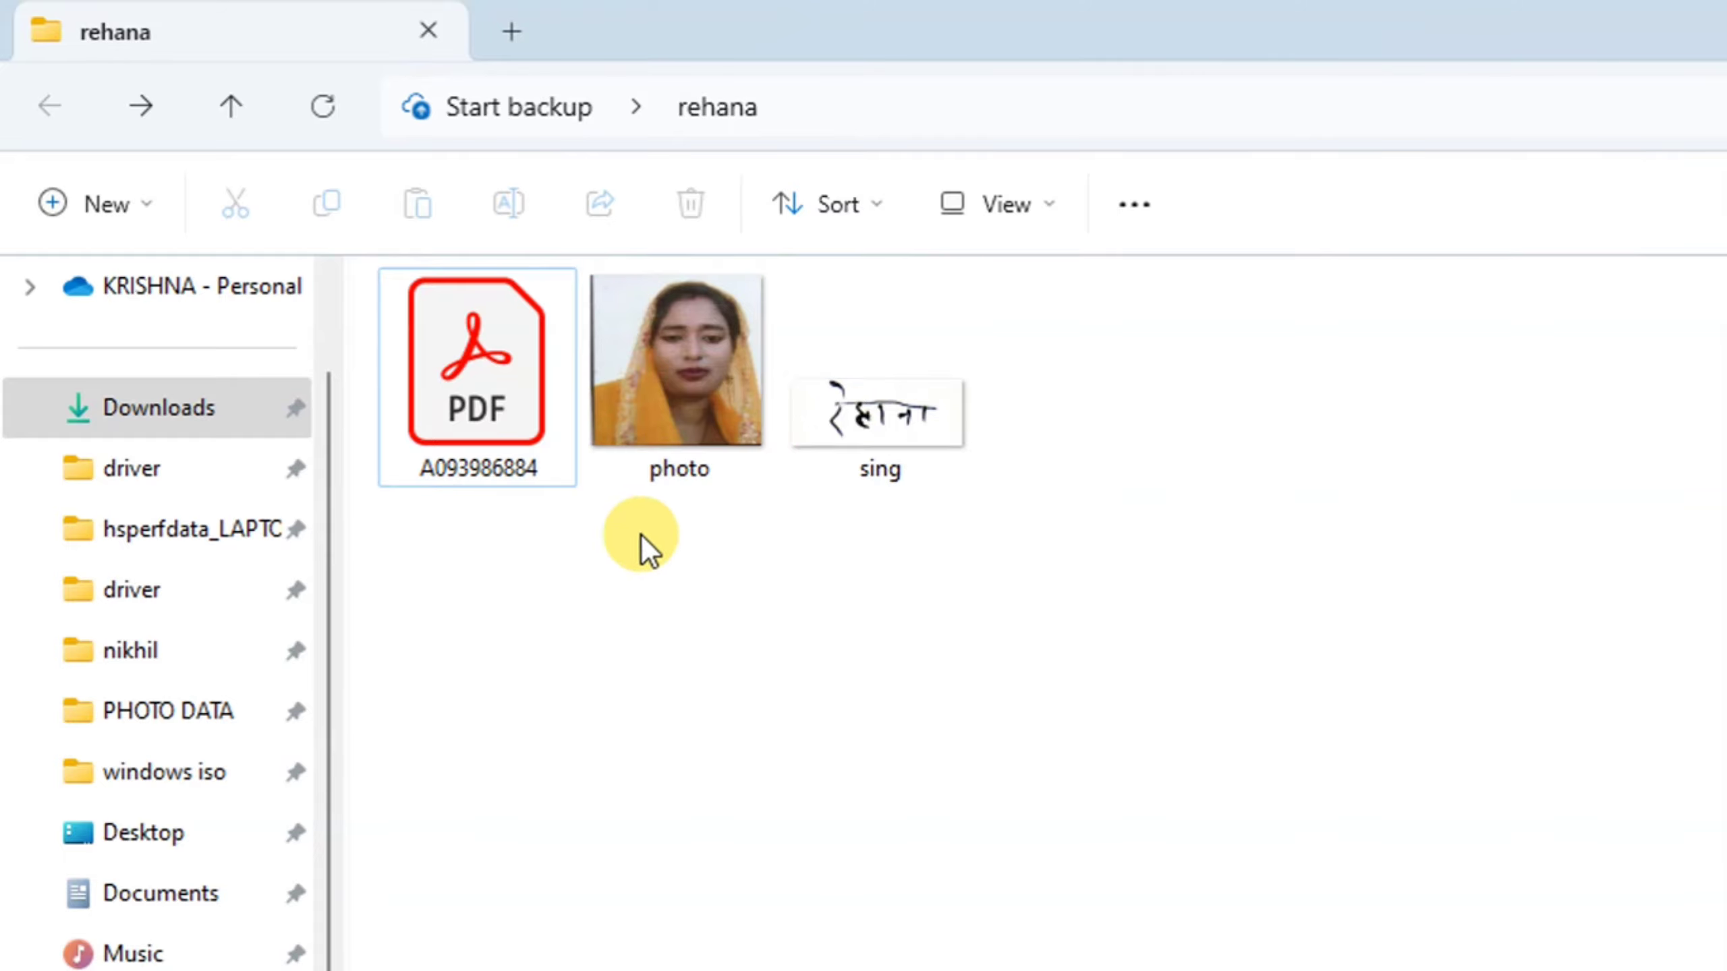
click(544, 408)
right_click(510, 389)
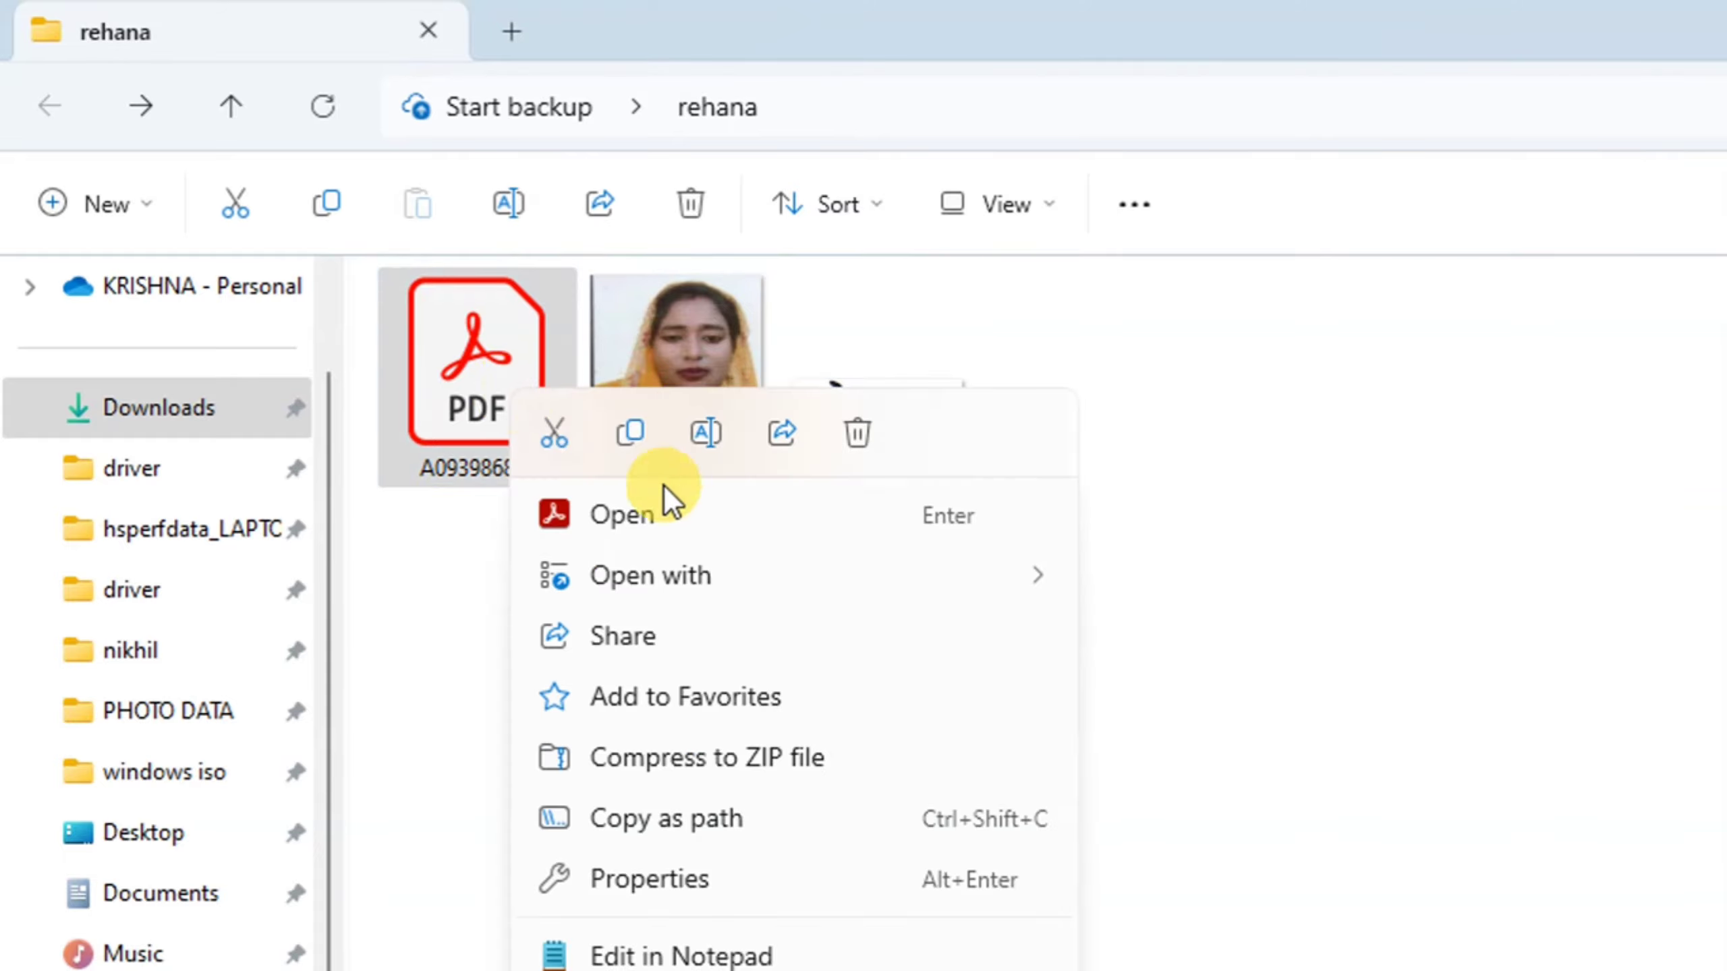
click(675, 551)
click(1139, 748)
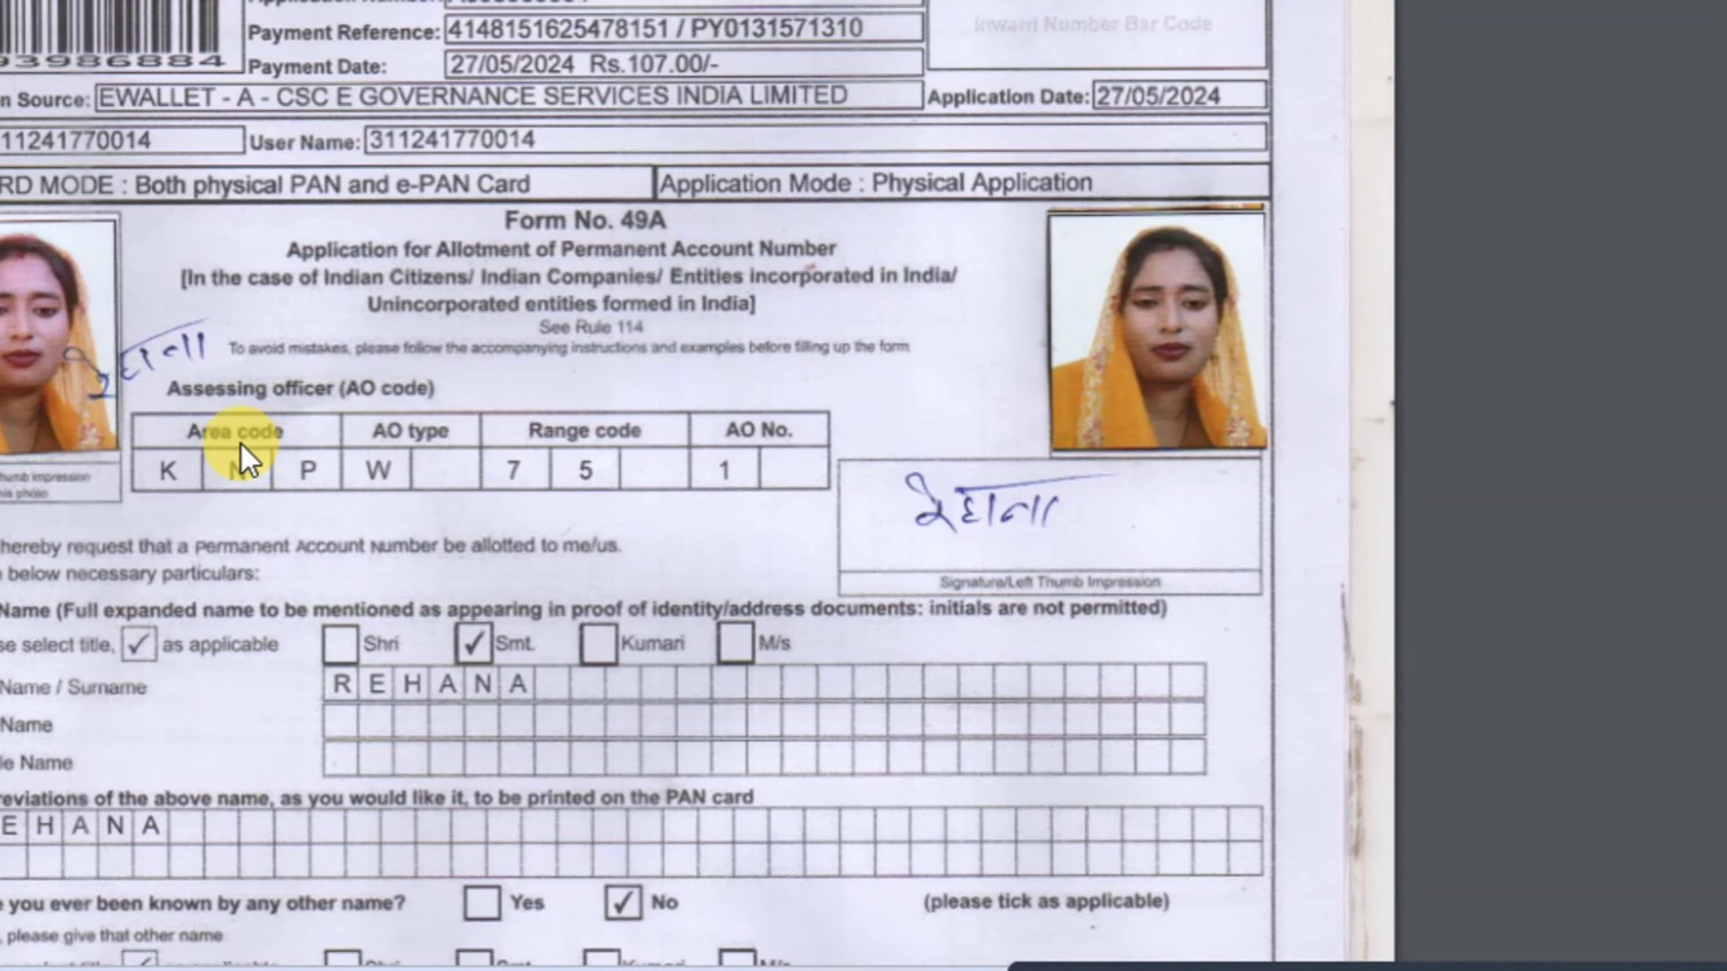
Scroll down through the form pages and back to the top
scroll(488, 407, down, 15)
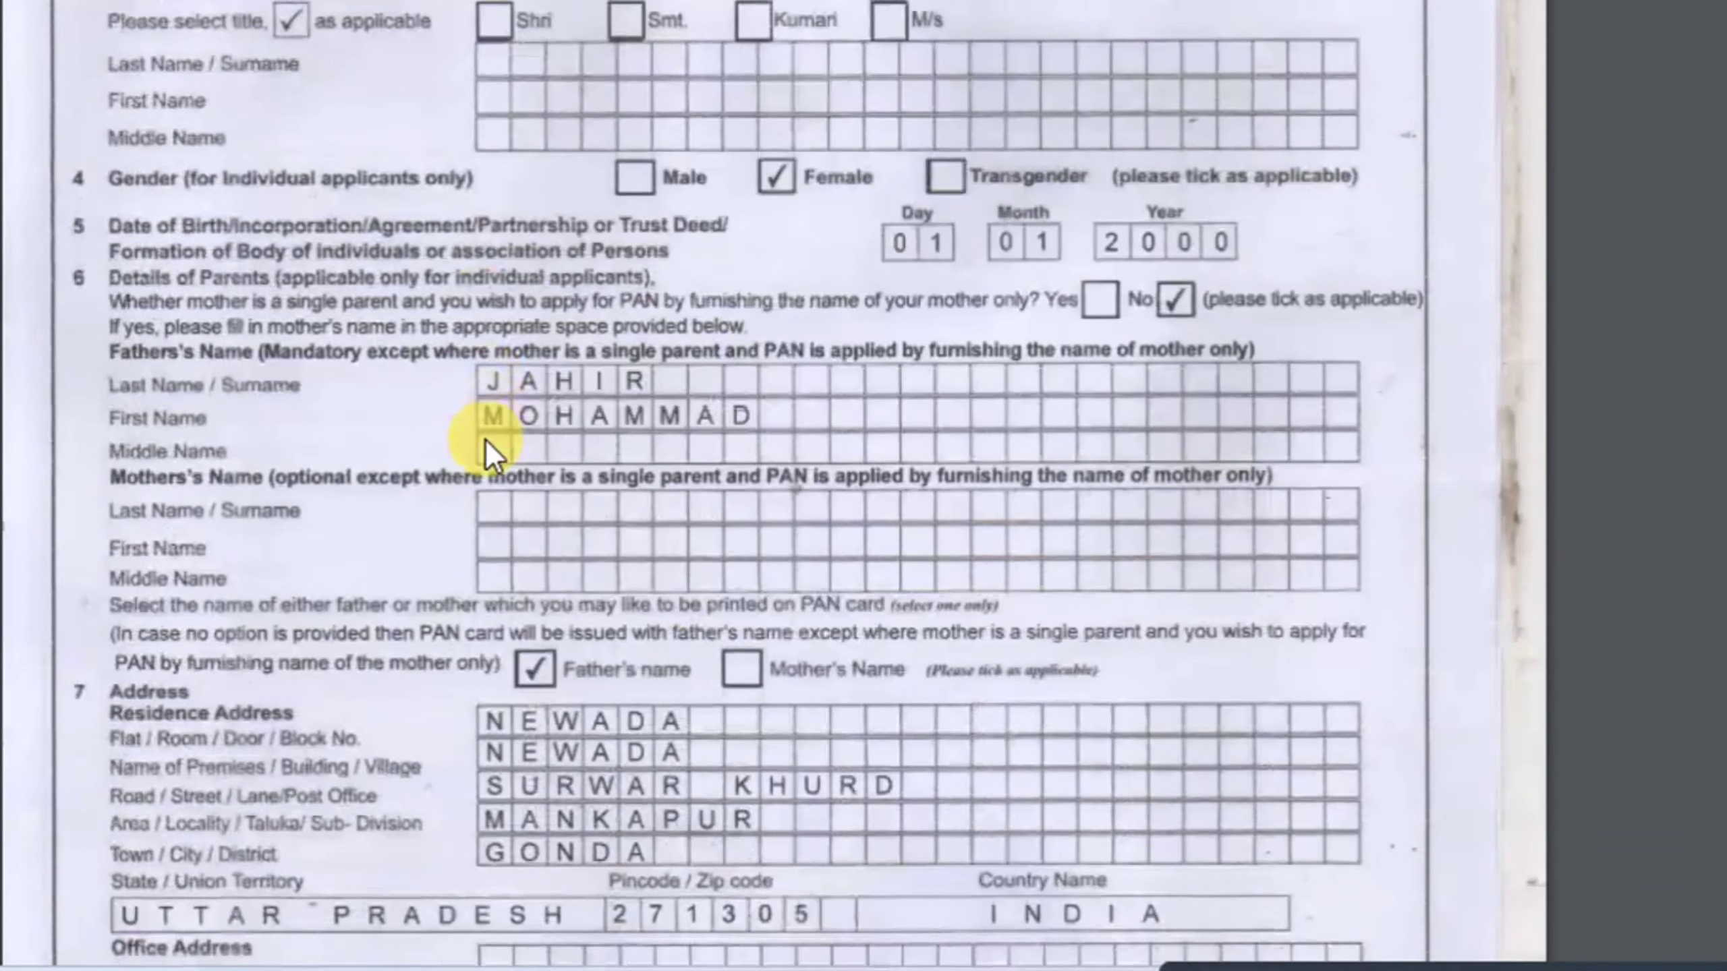
scroll(469, 544, down, 20)
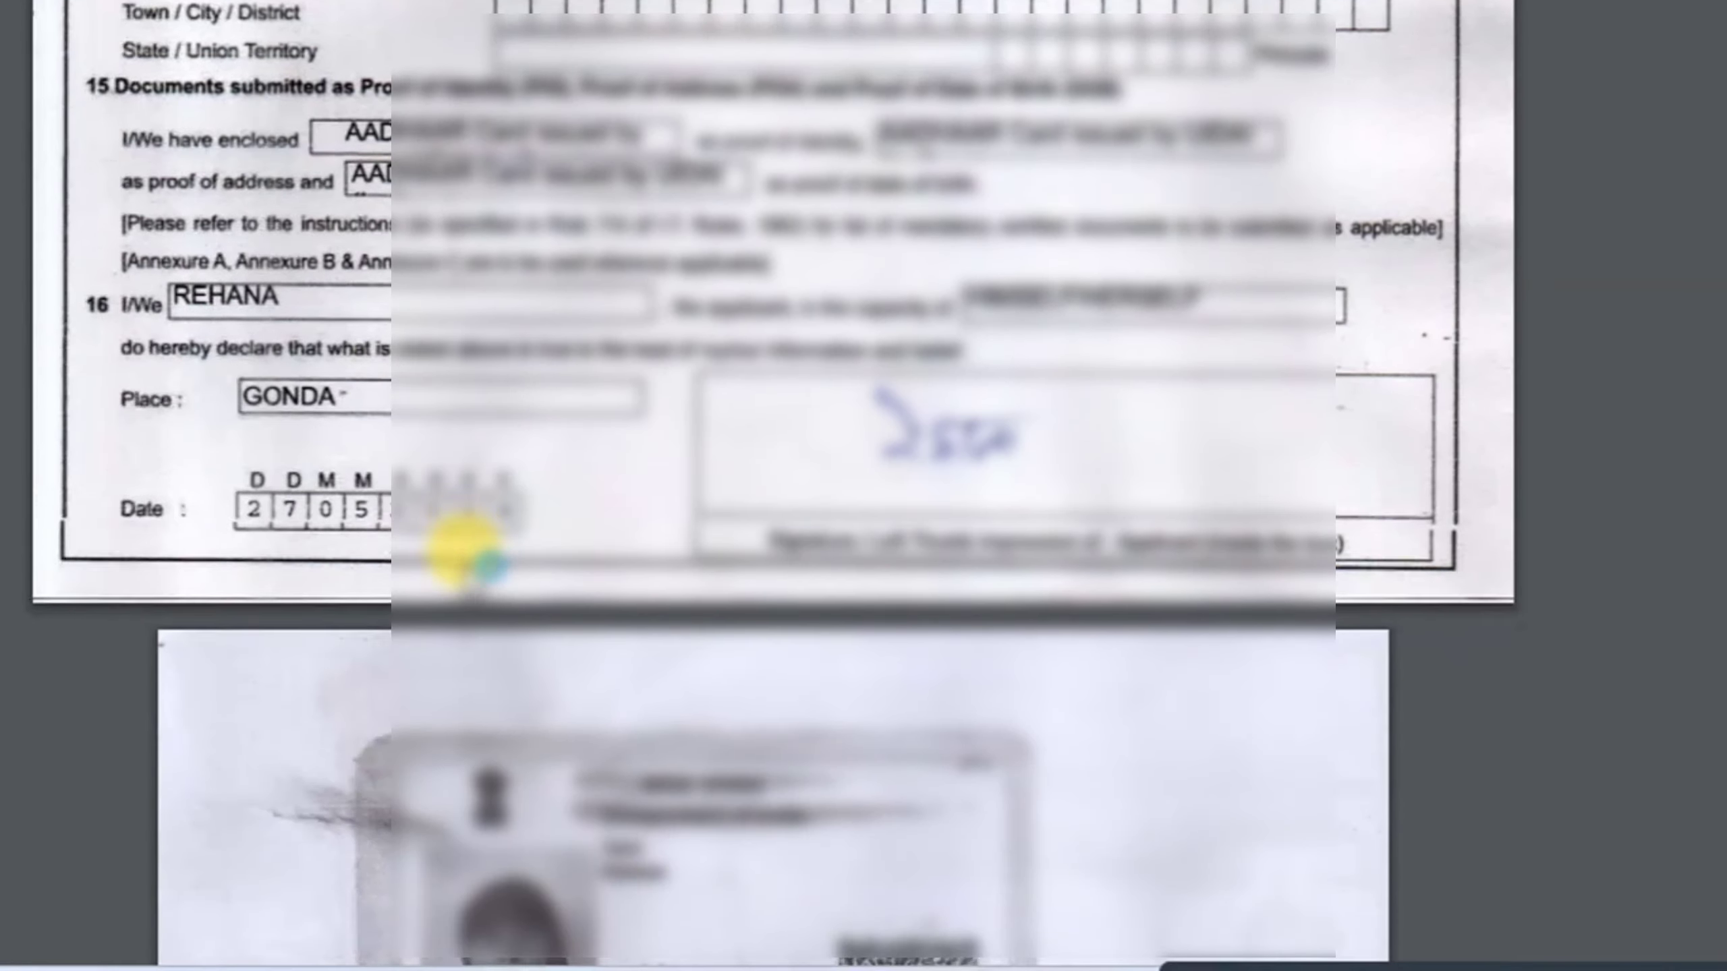
scroll(476, 544, up, 11)
scroll(492, 505, up, 20)
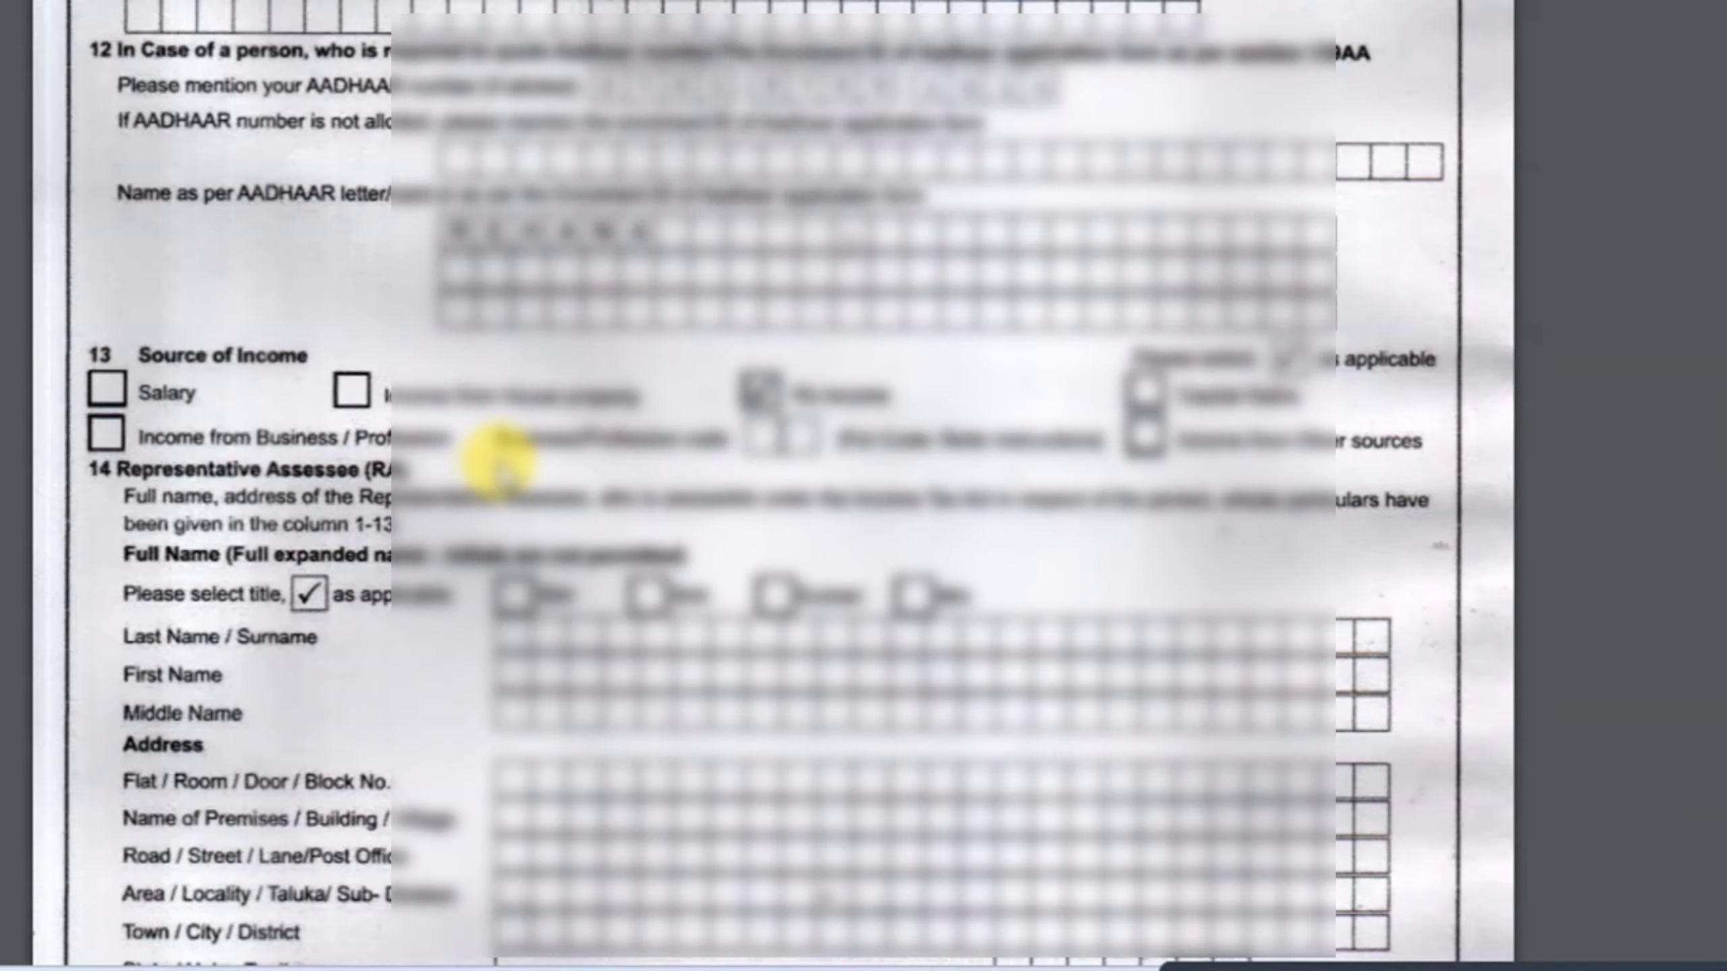
scroll(517, 408, up, 10)
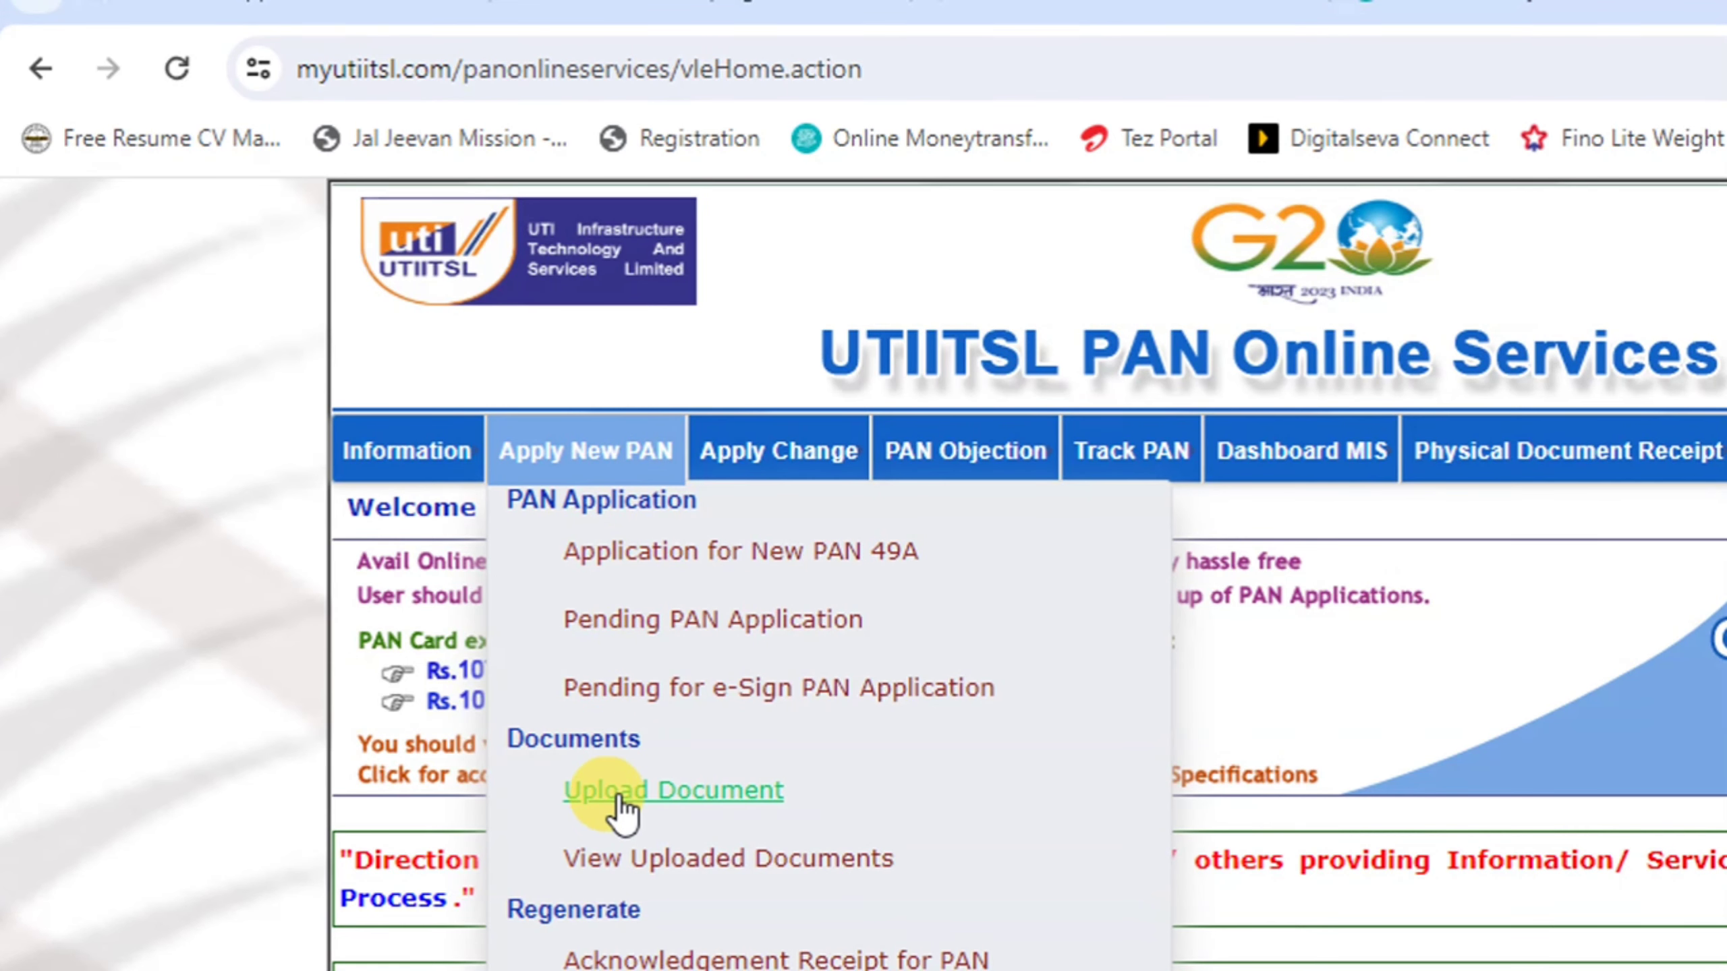
Go to Upload Document and start uploading for the pending PAN application
click(669, 799)
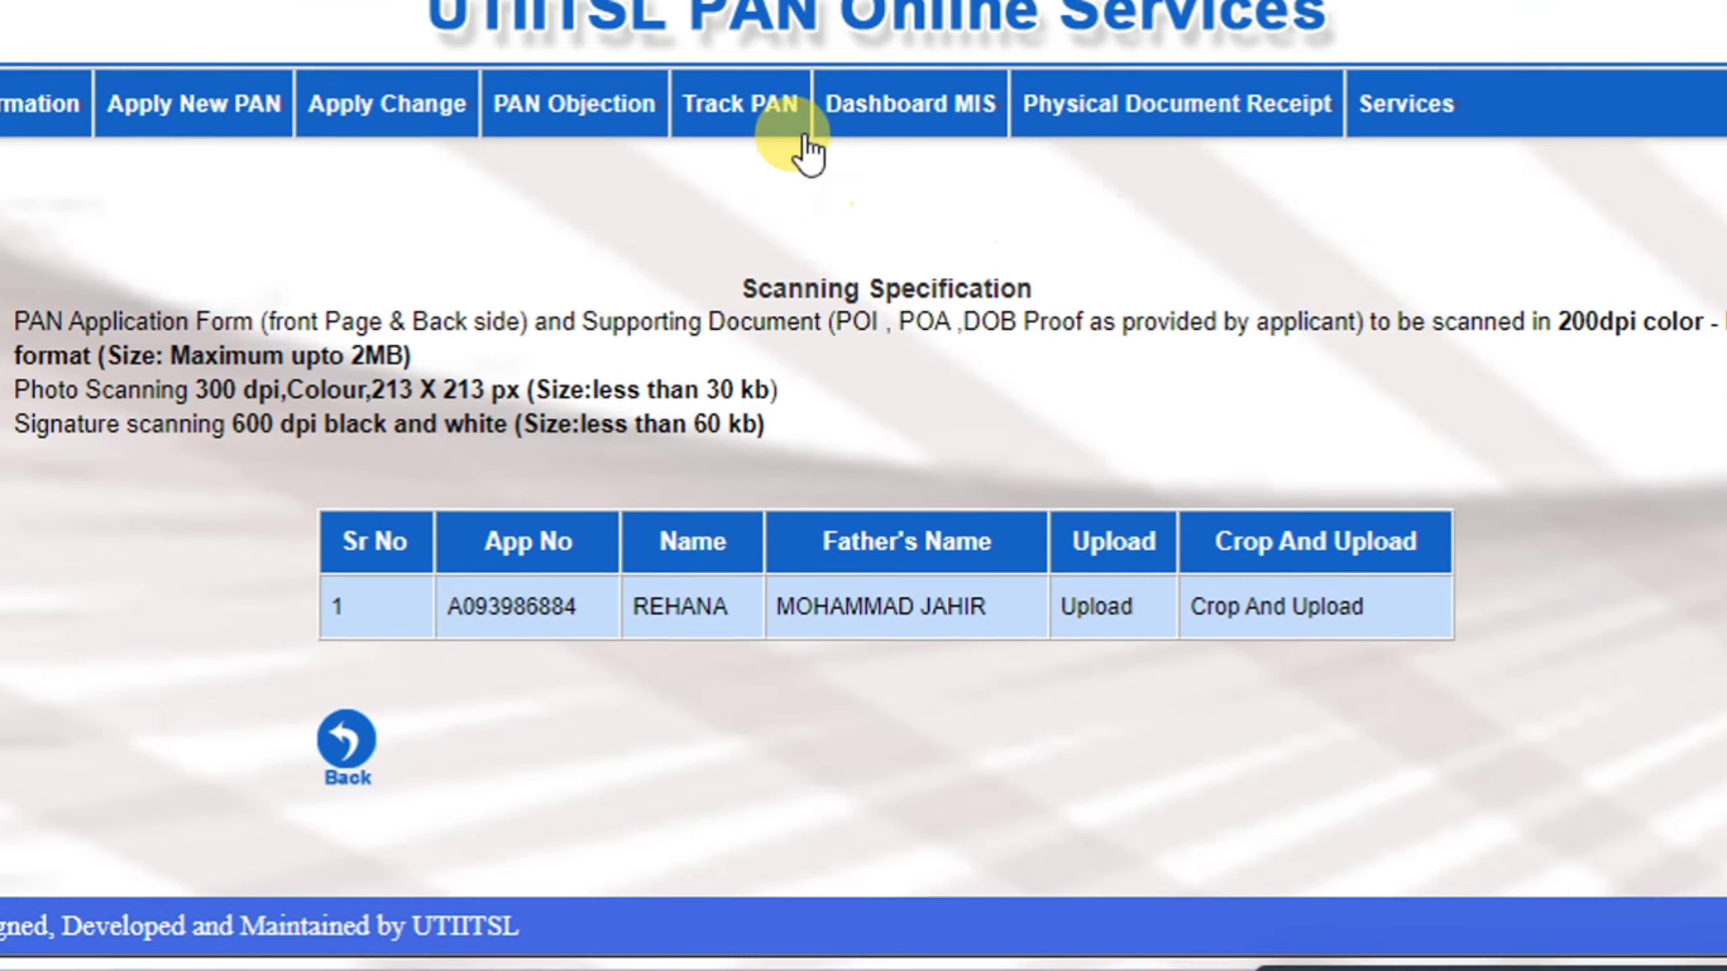
mouse_move(911, 68)
click(840, 272)
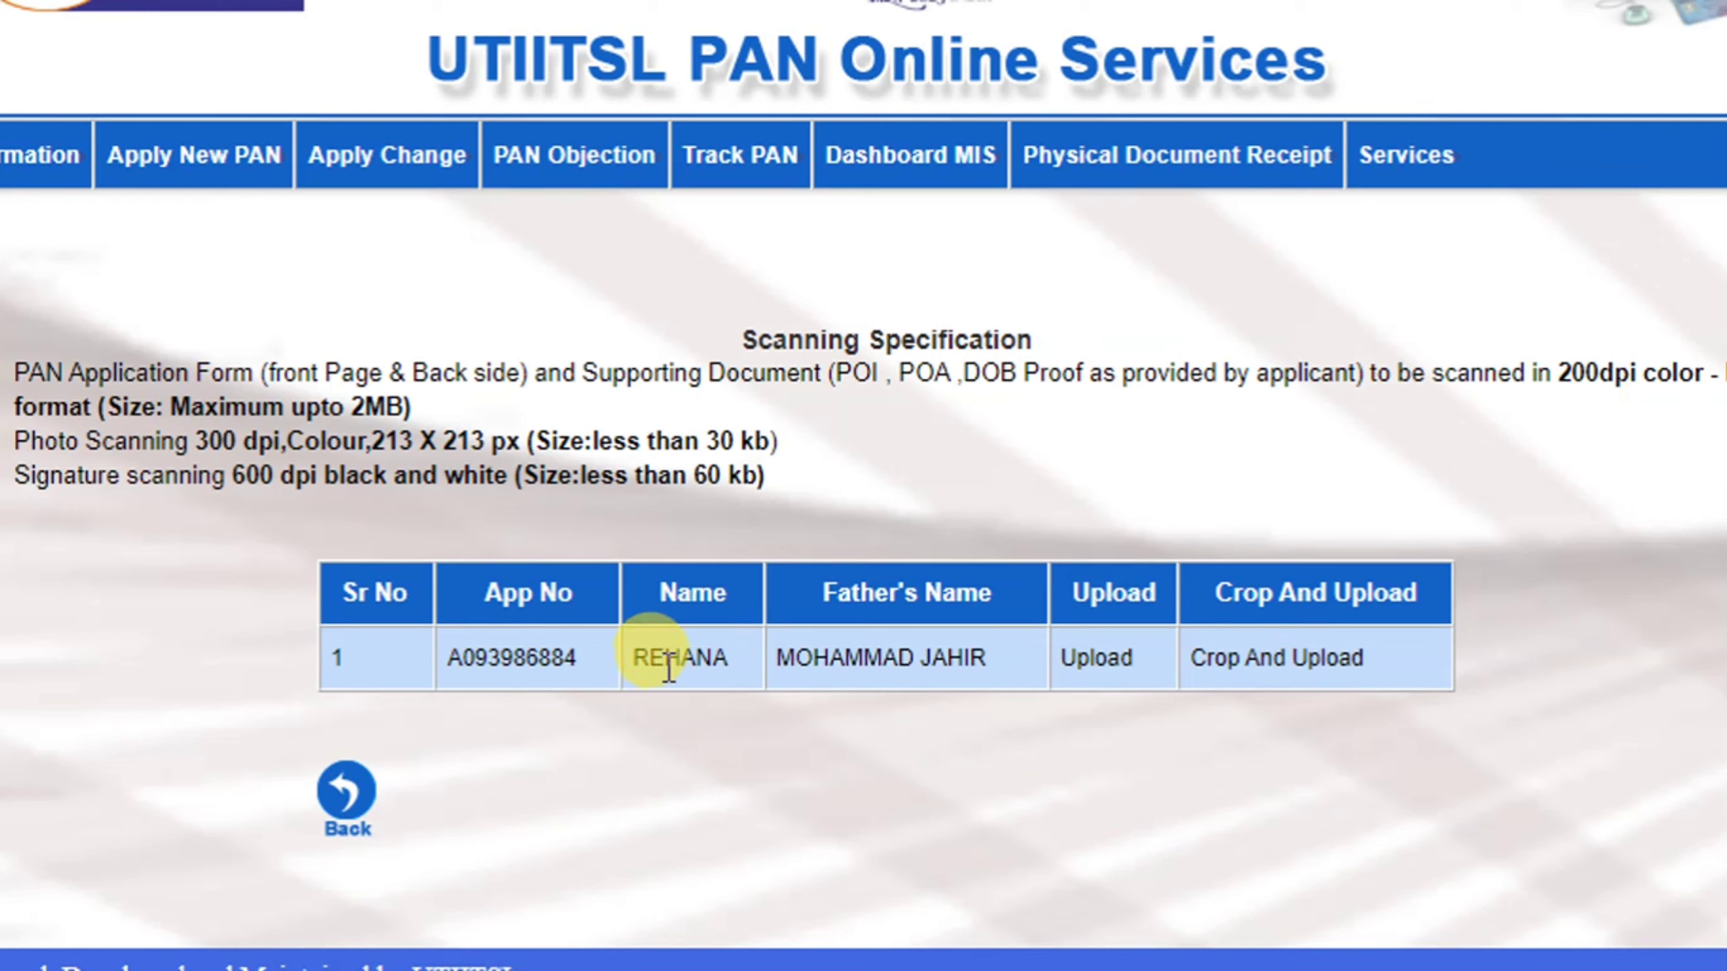
drag(654, 663, 969, 660)
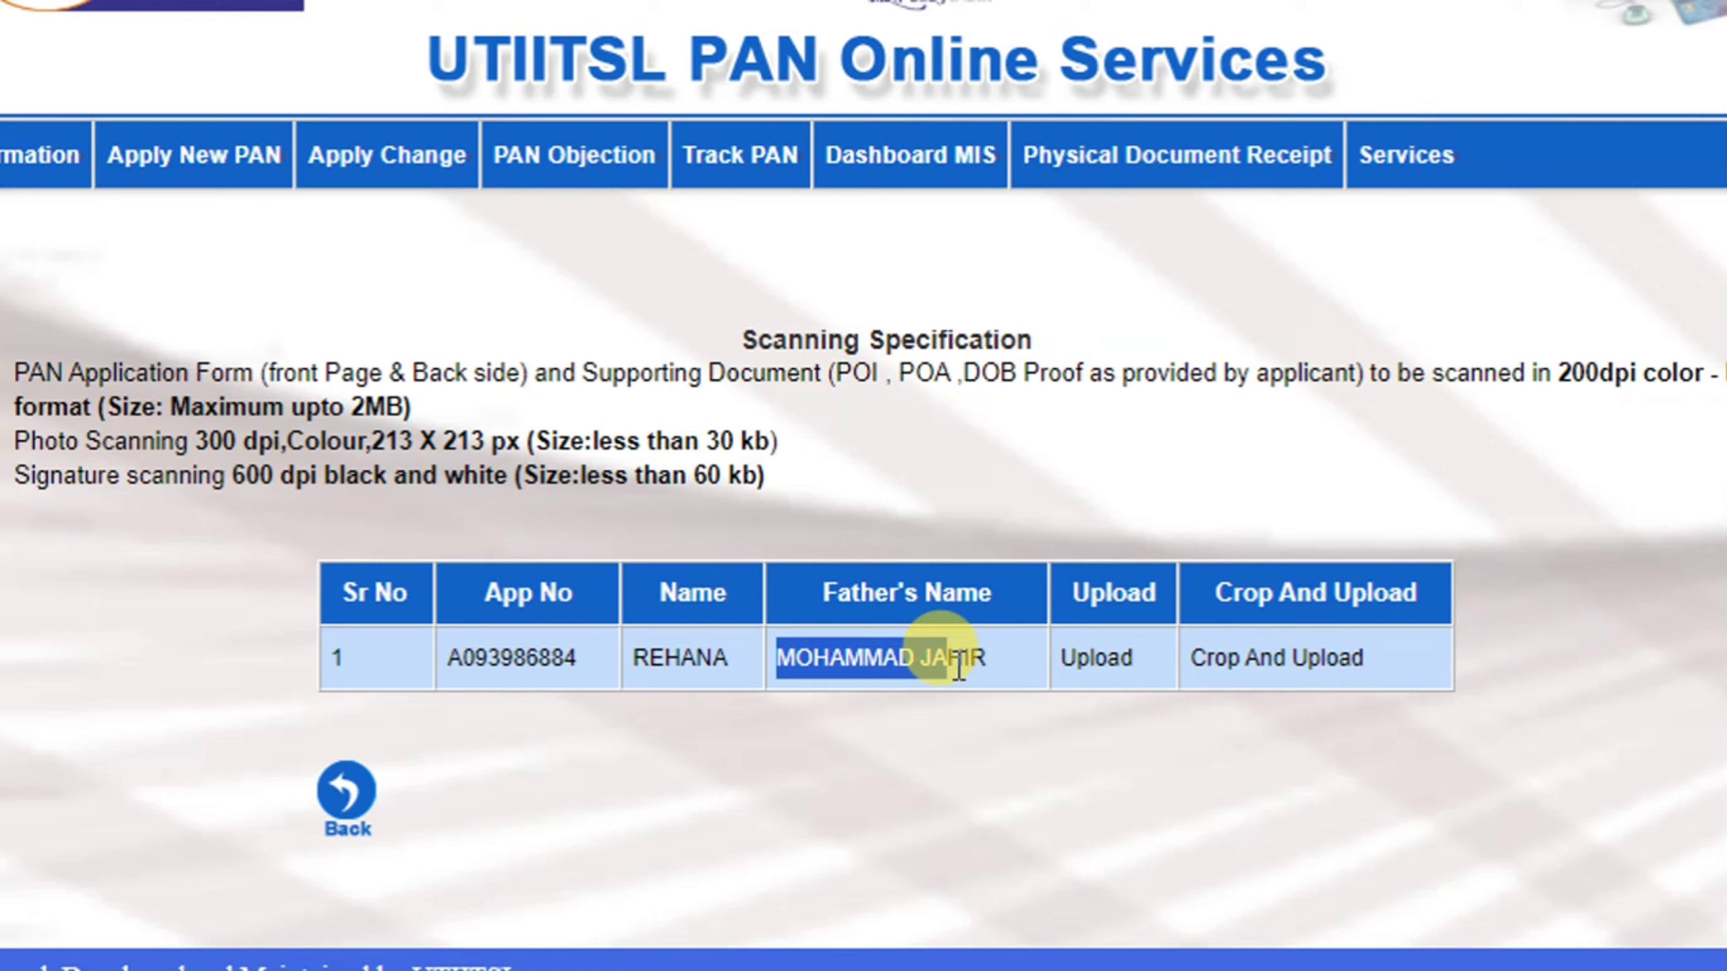
click(928, 743)
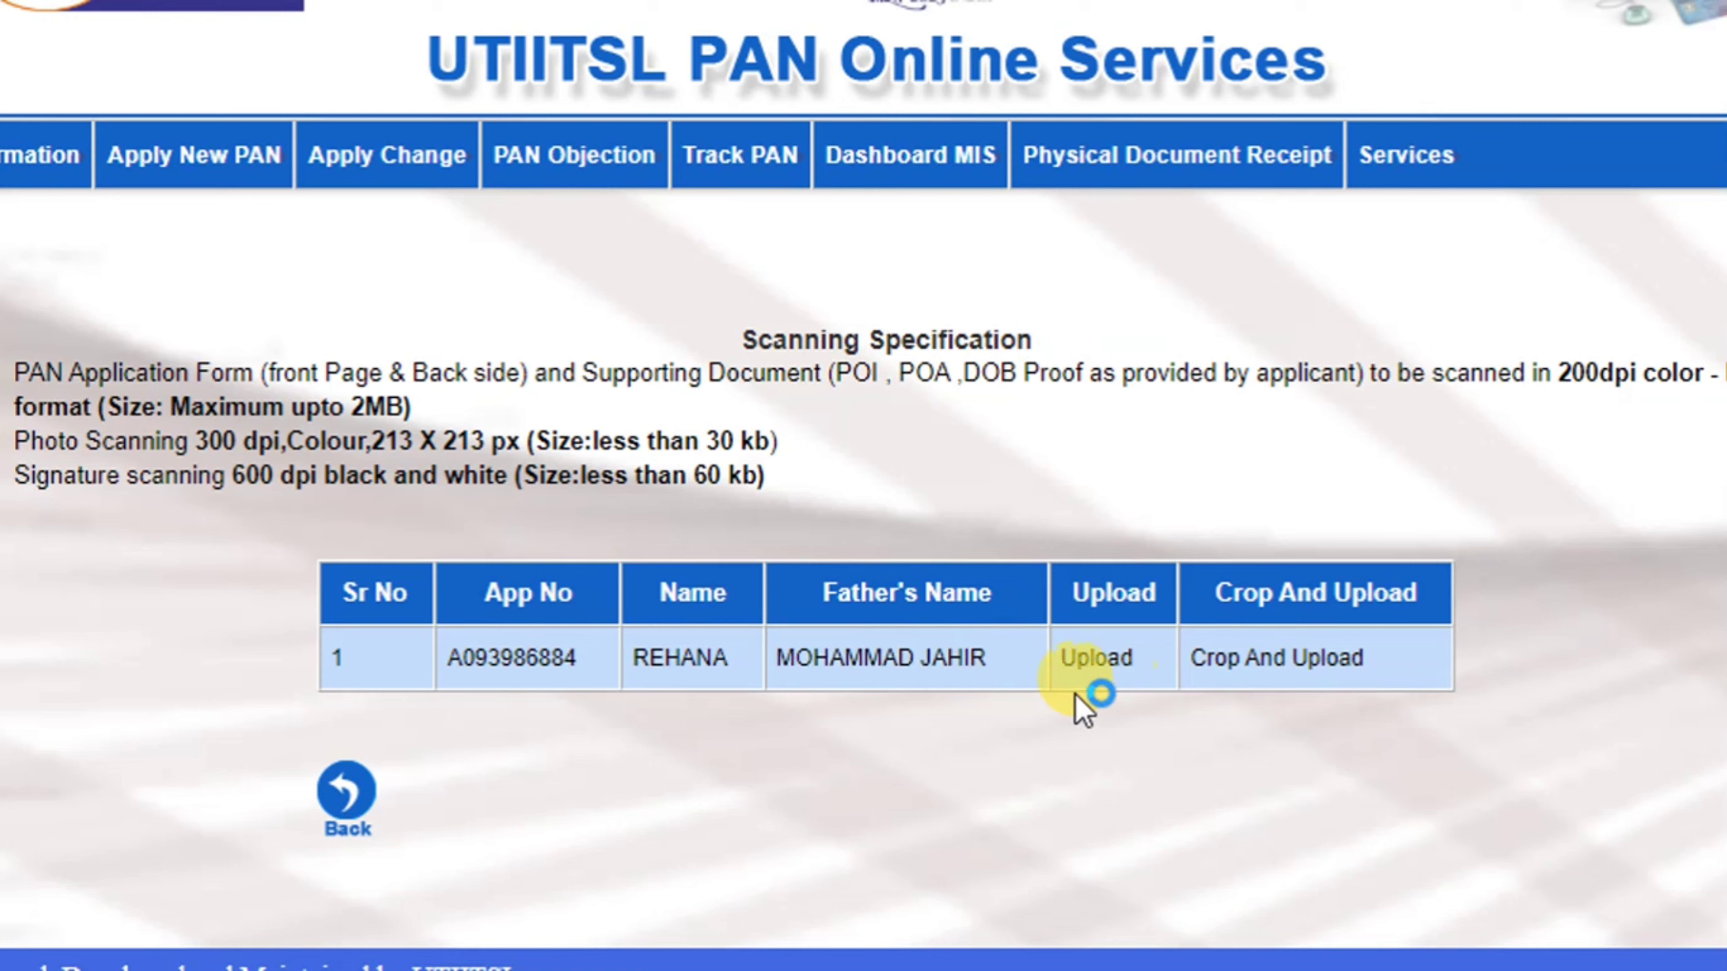
click(1096, 658)
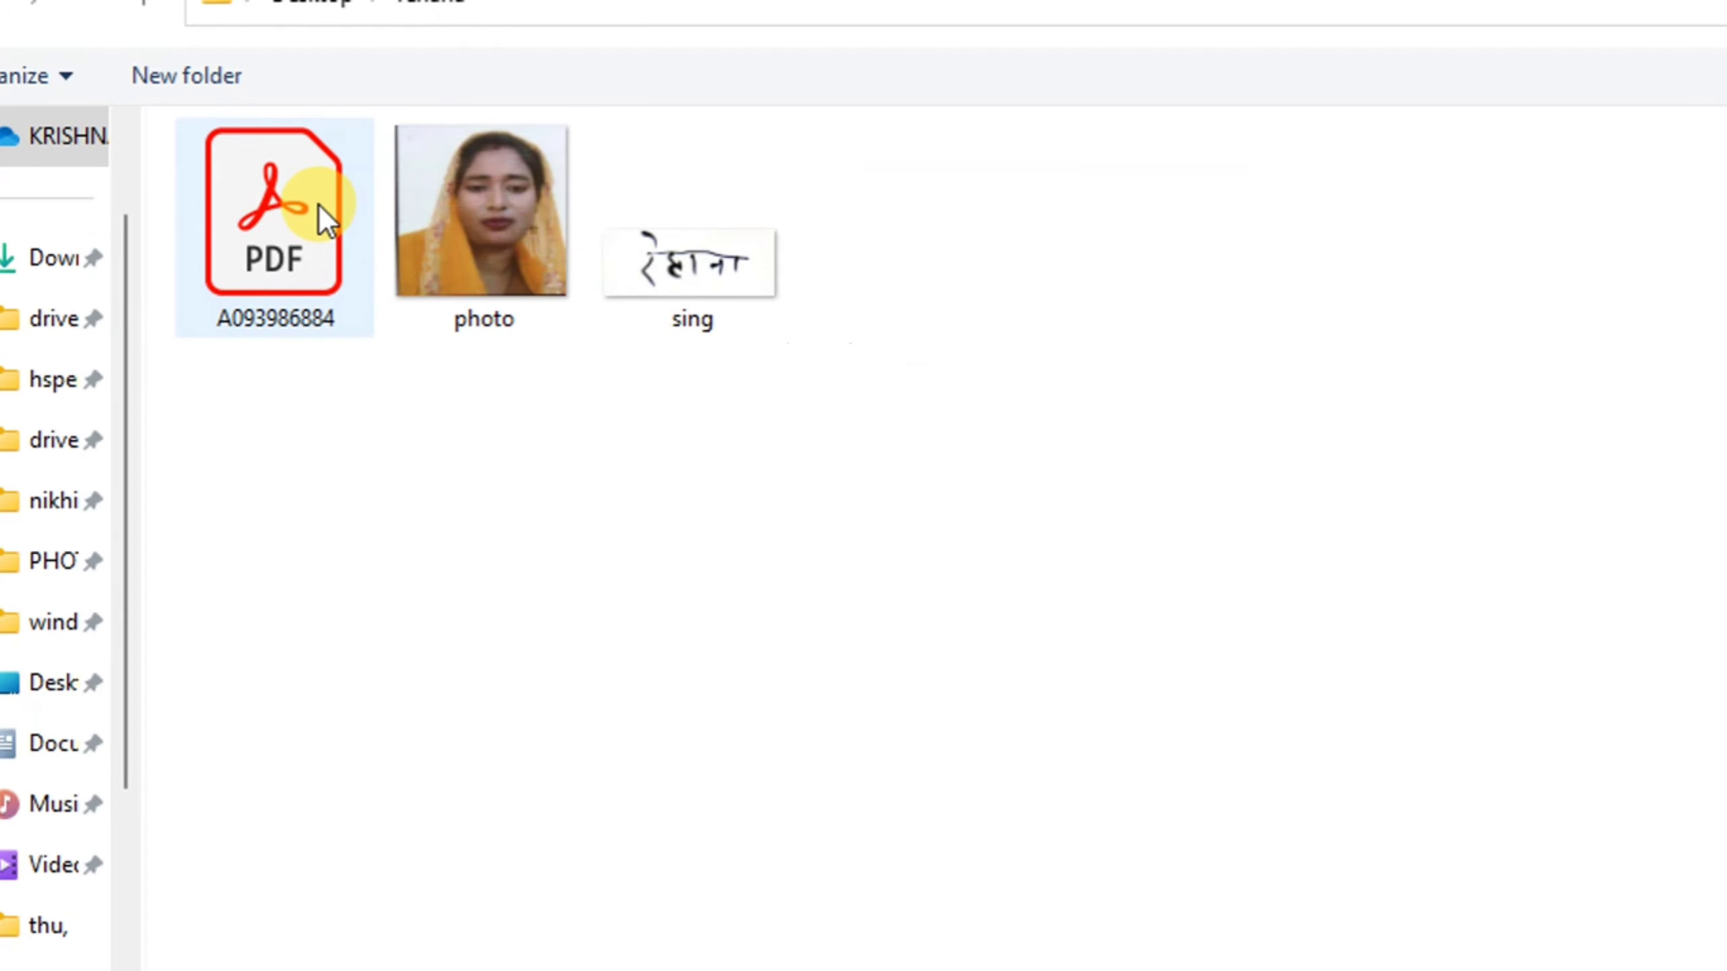
double_click(320, 205)
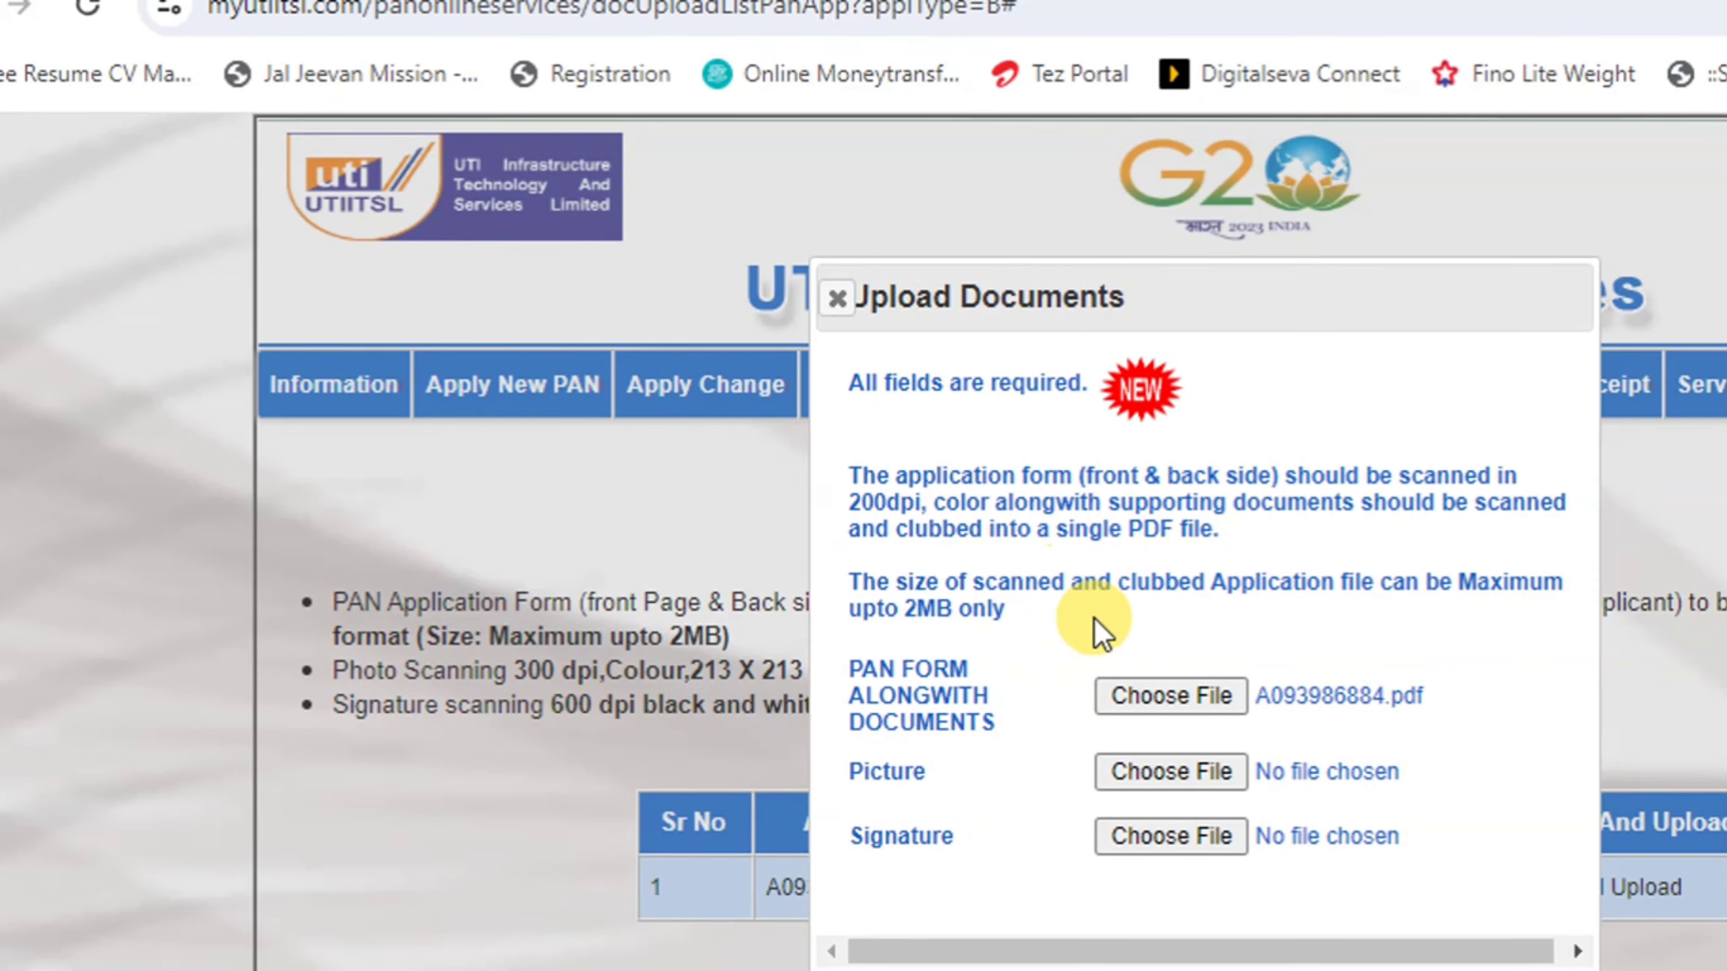
click(1187, 775)
double_click(553, 298)
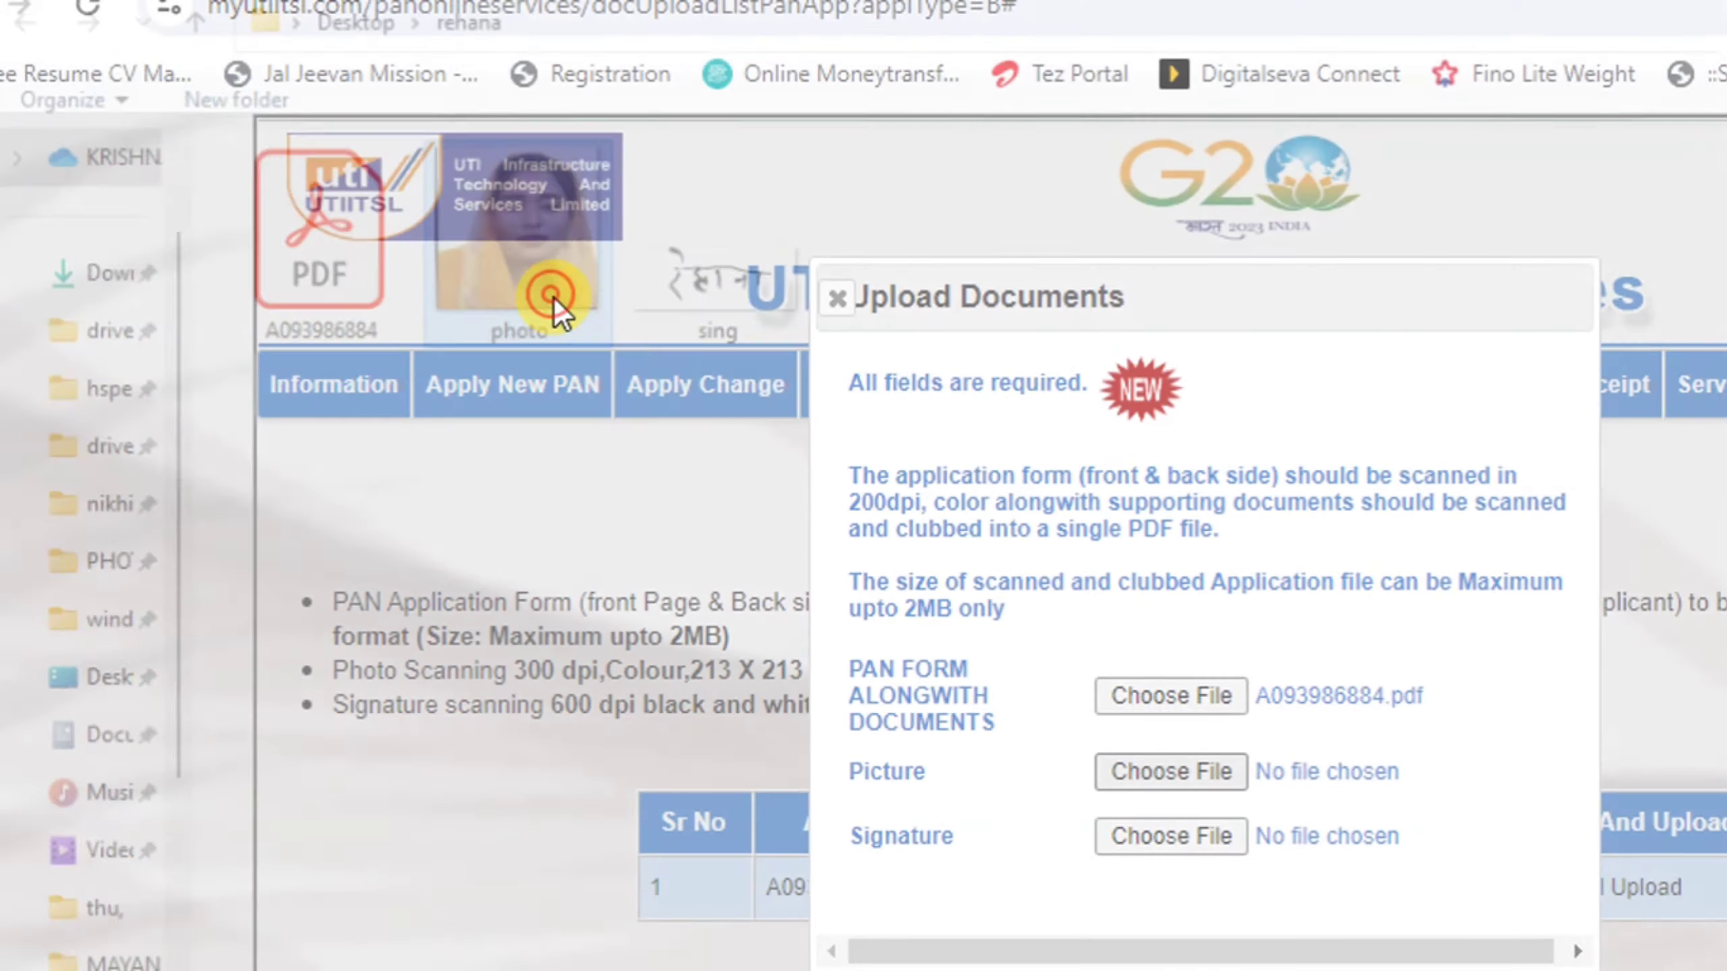
scroll(1122, 768, down, 1)
click(1187, 826)
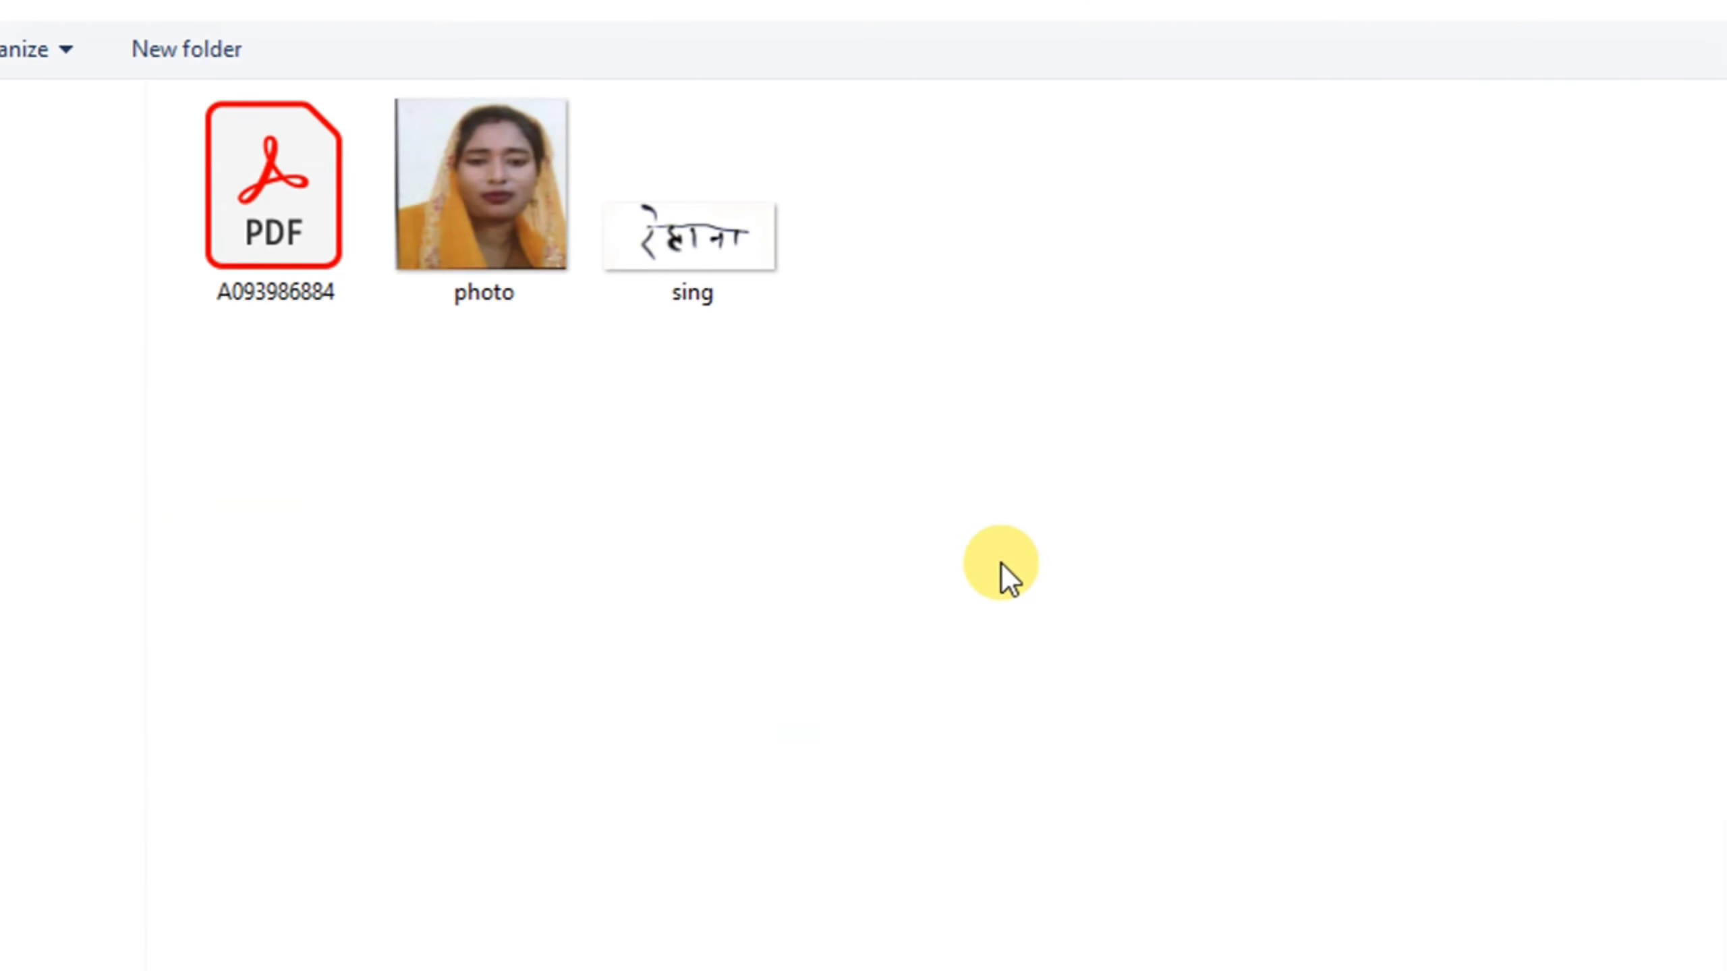
double_click(746, 298)
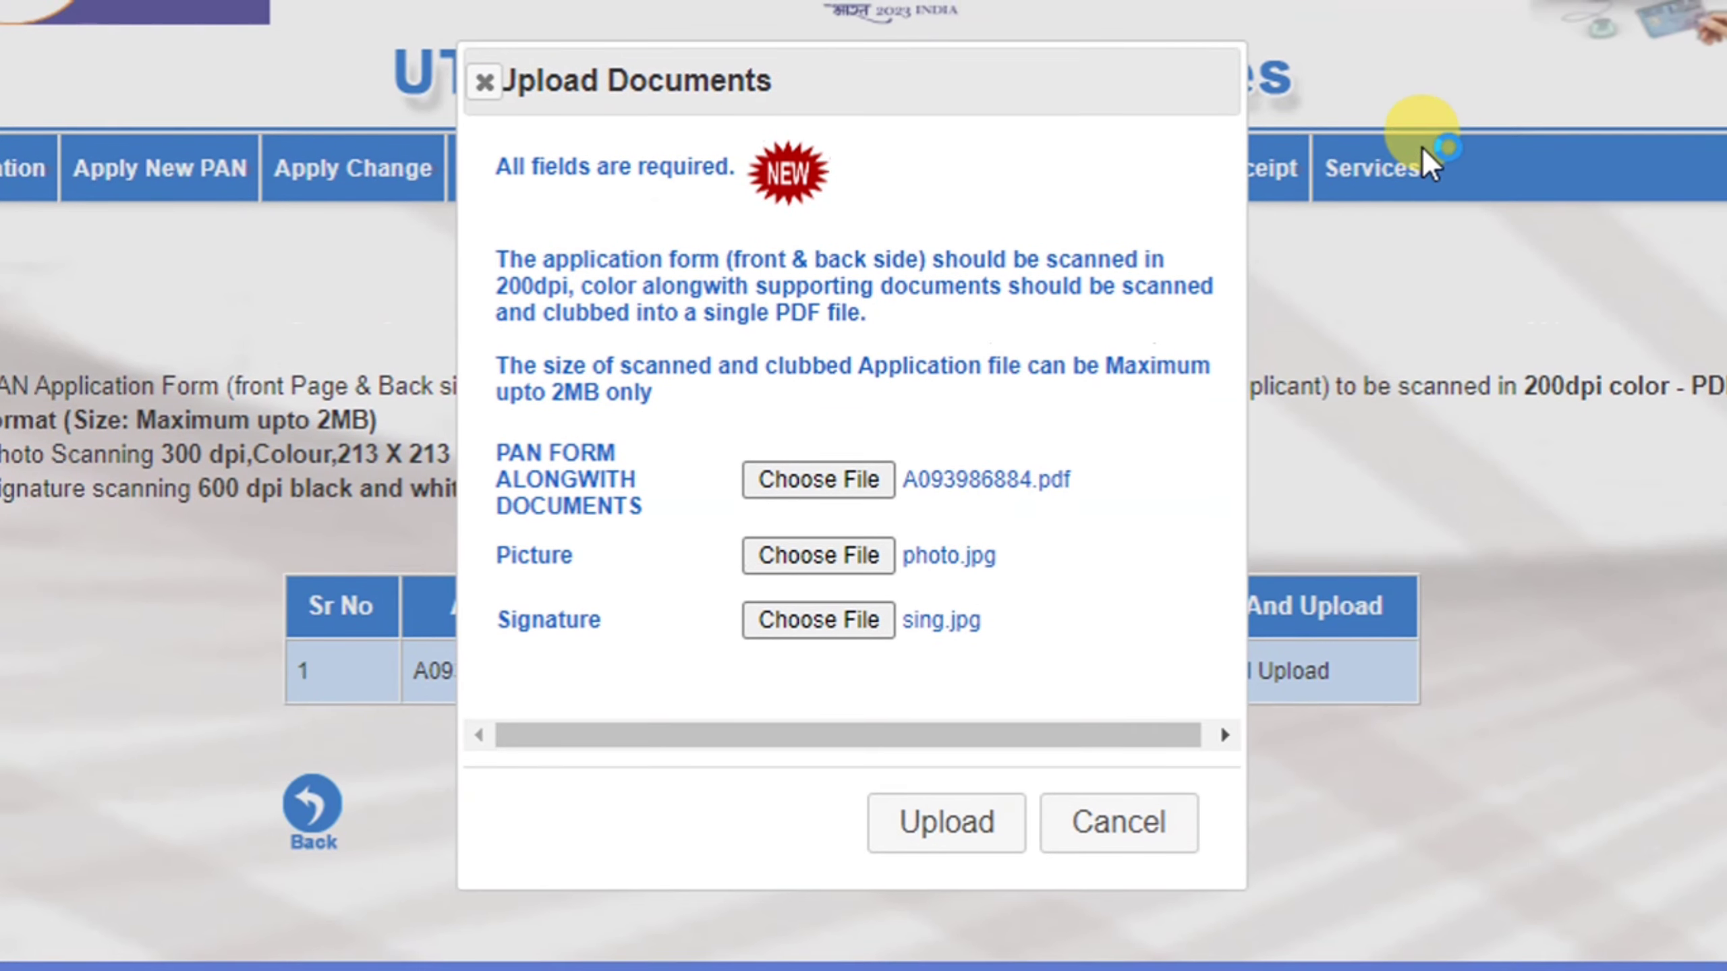
click(952, 821)
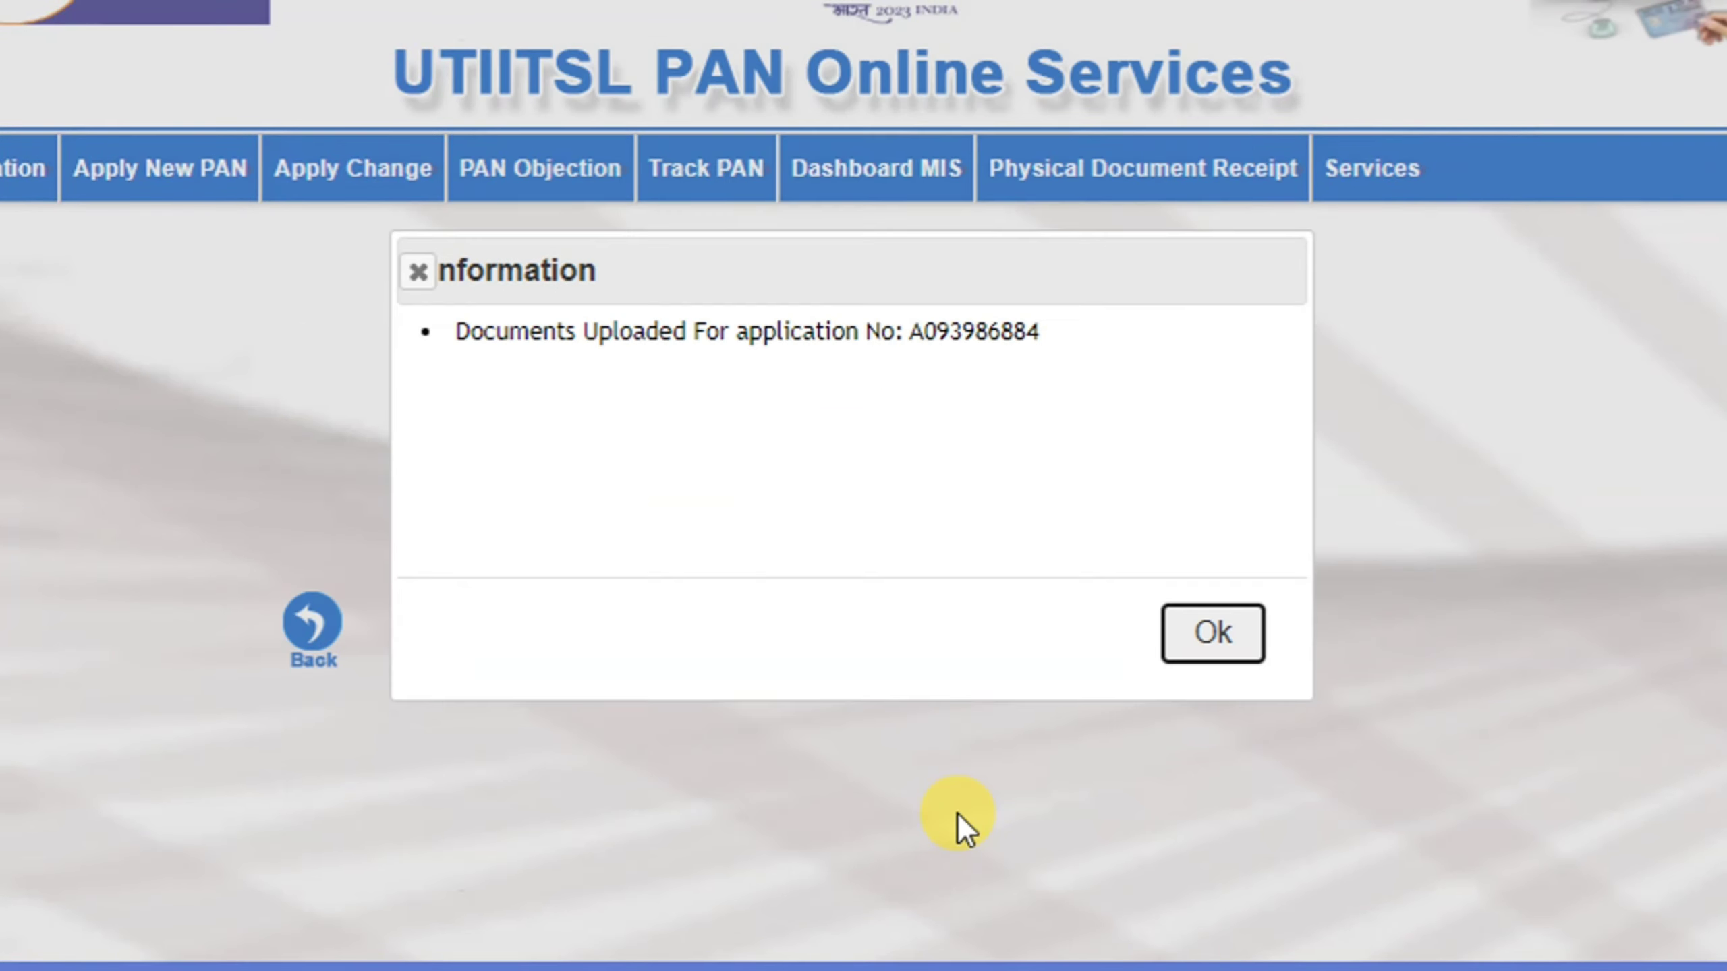
Check the application number in the upload confirmation and dismiss it
drag(1000, 332, 554, 333)
triple_click(553, 333)
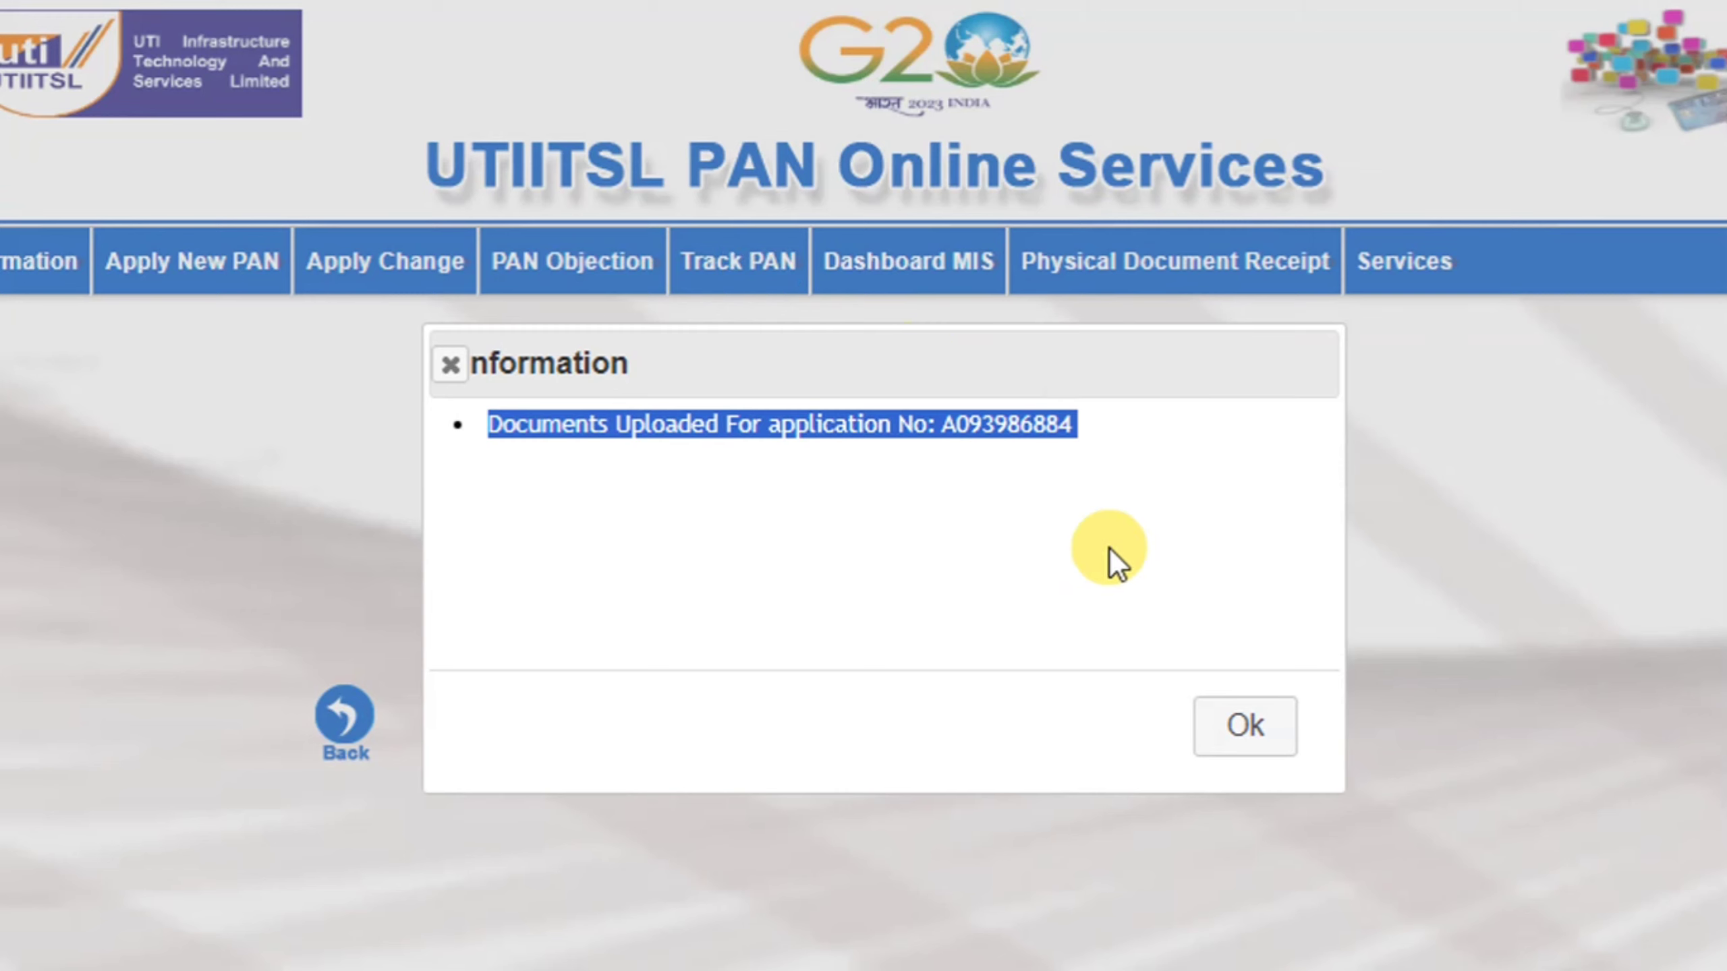
double_click(1017, 441)
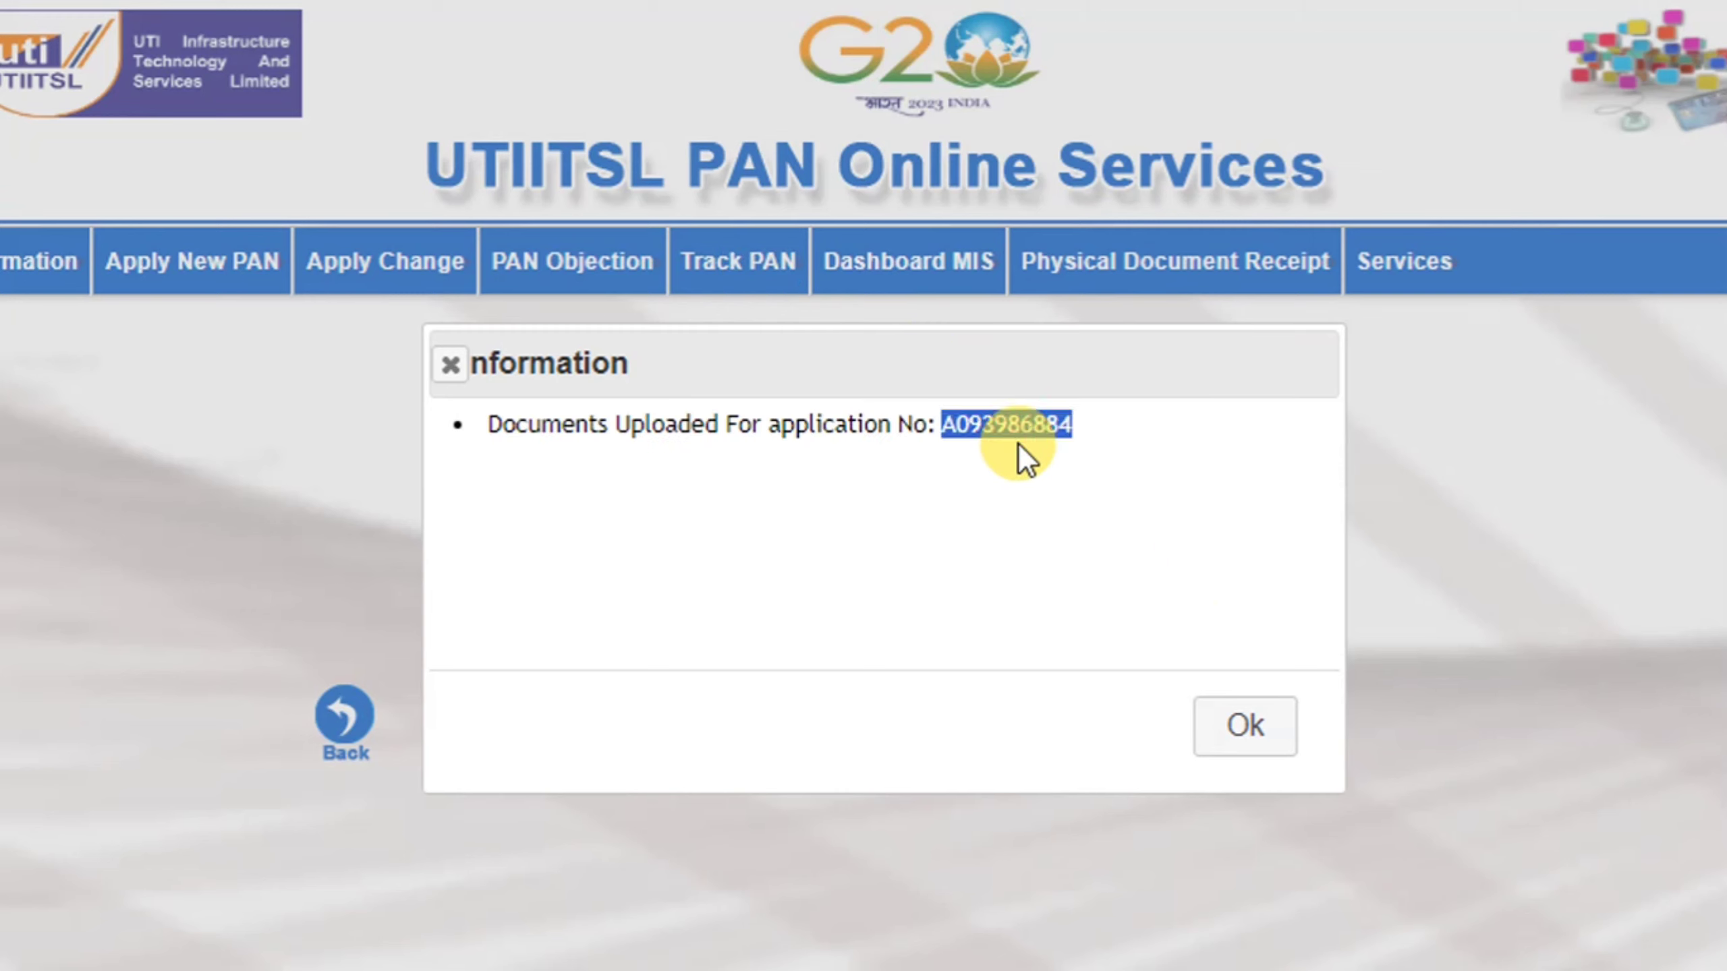
click(1237, 720)
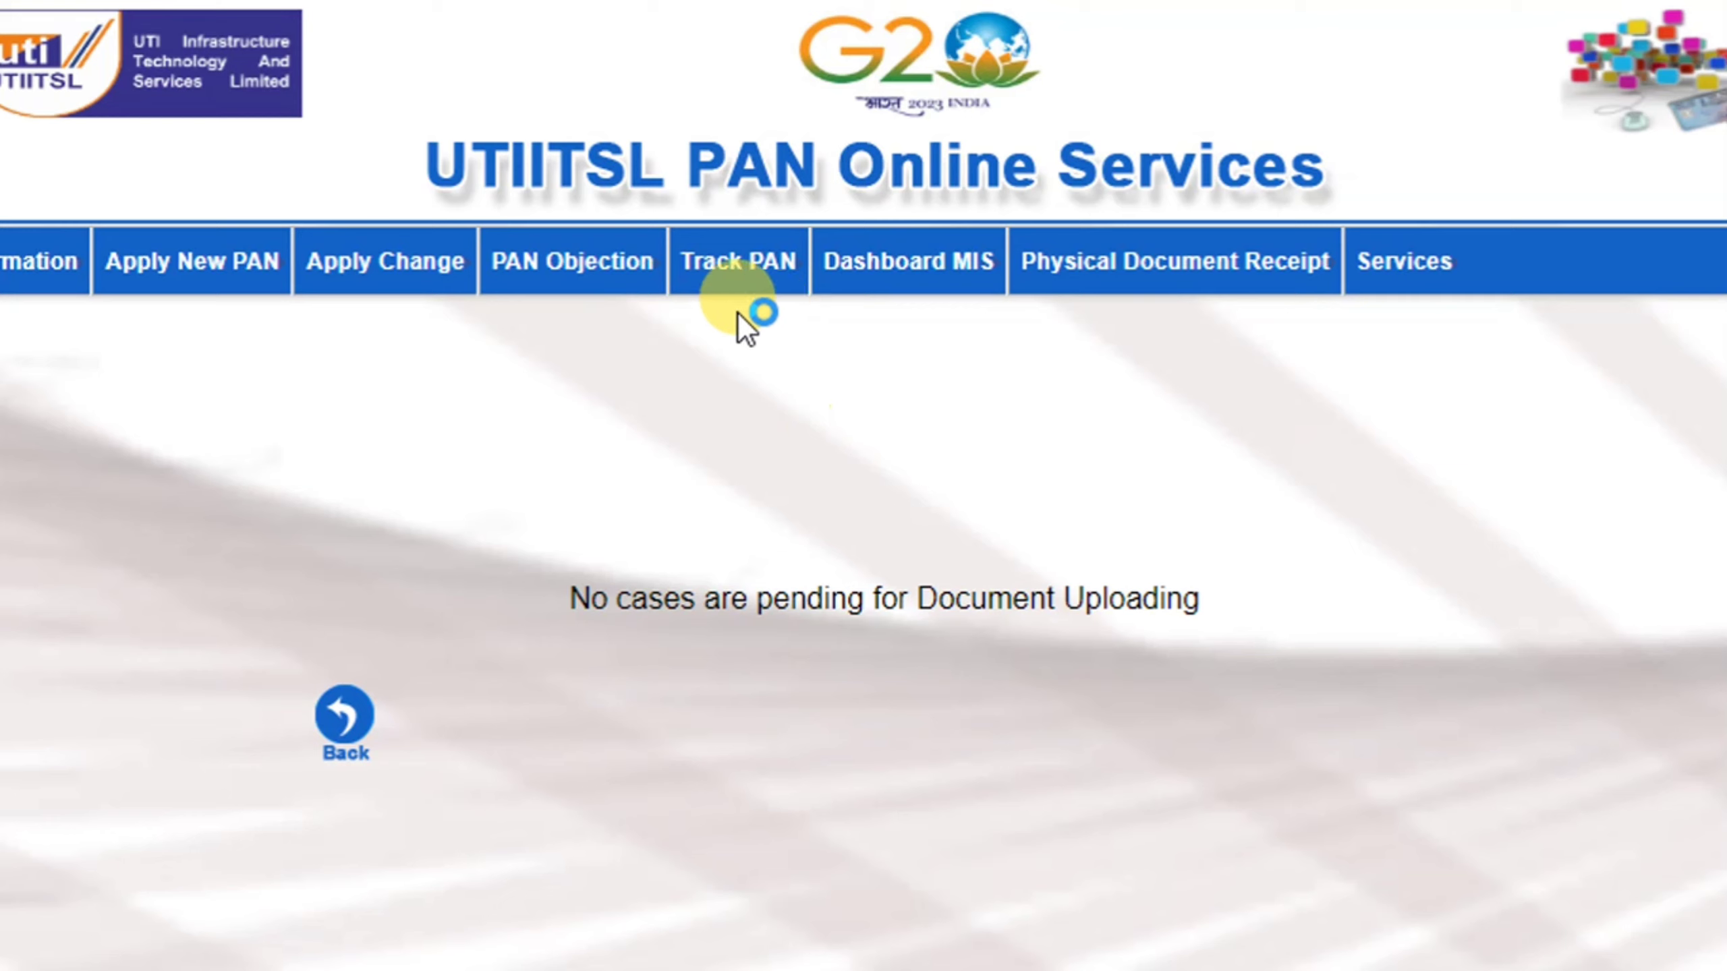
Open Track PAN > Find Application status and focus the application number field
click(759, 281)
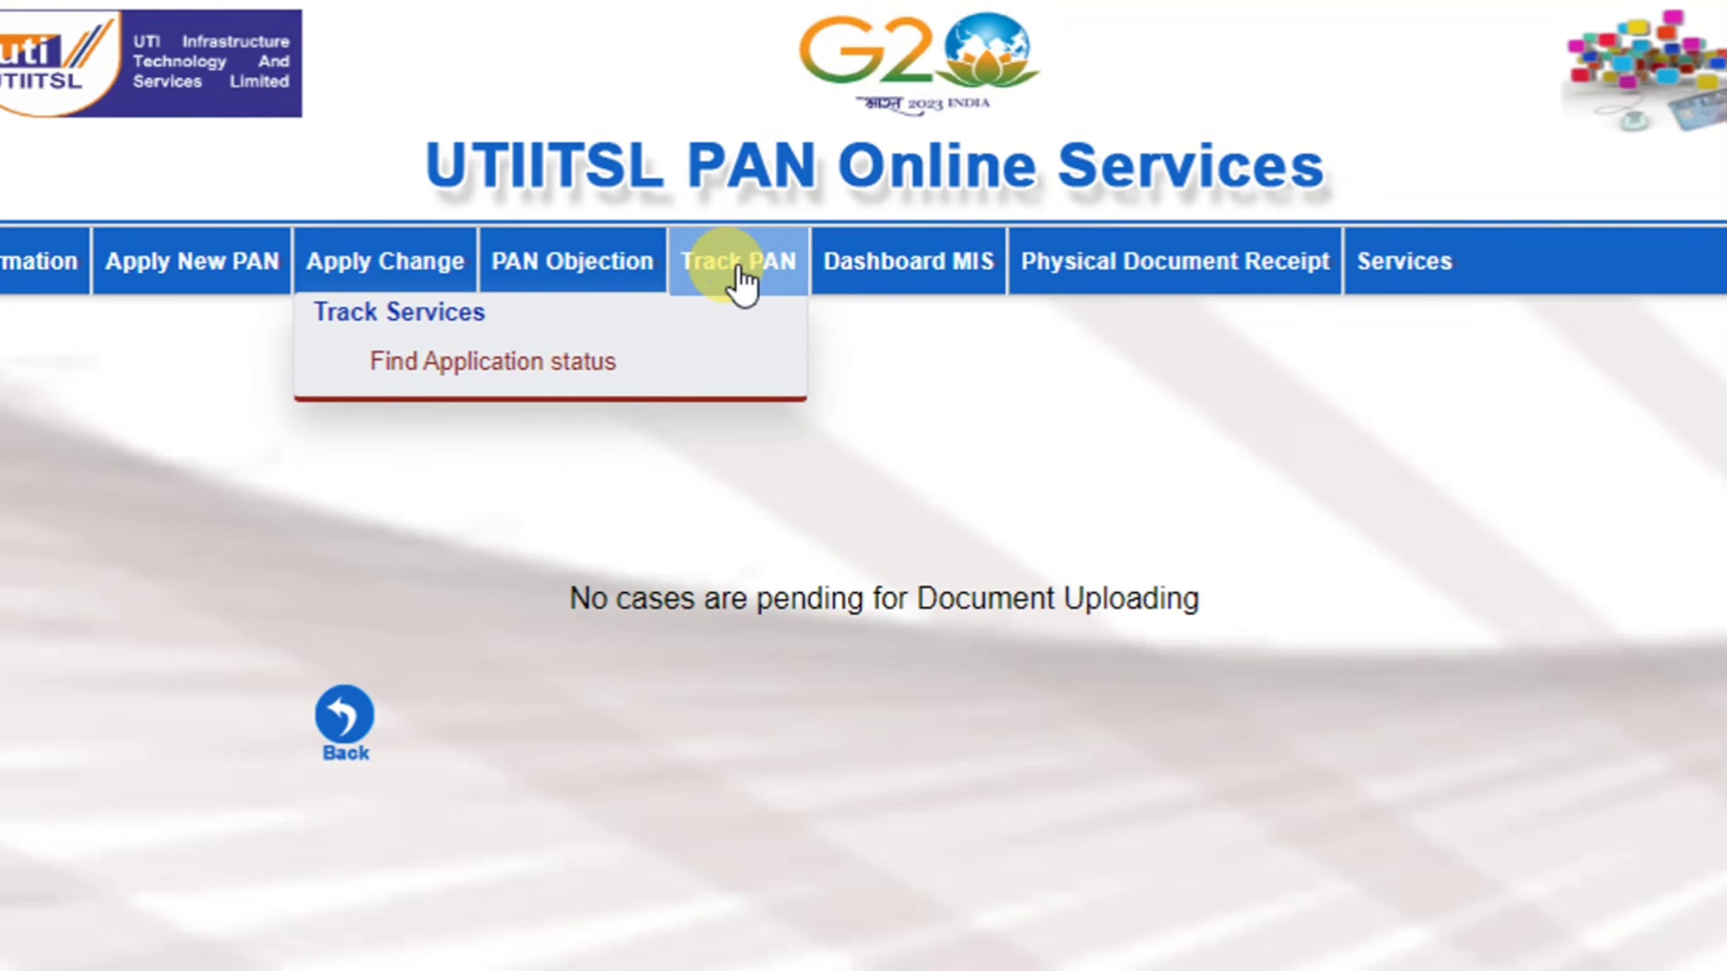
click(552, 346)
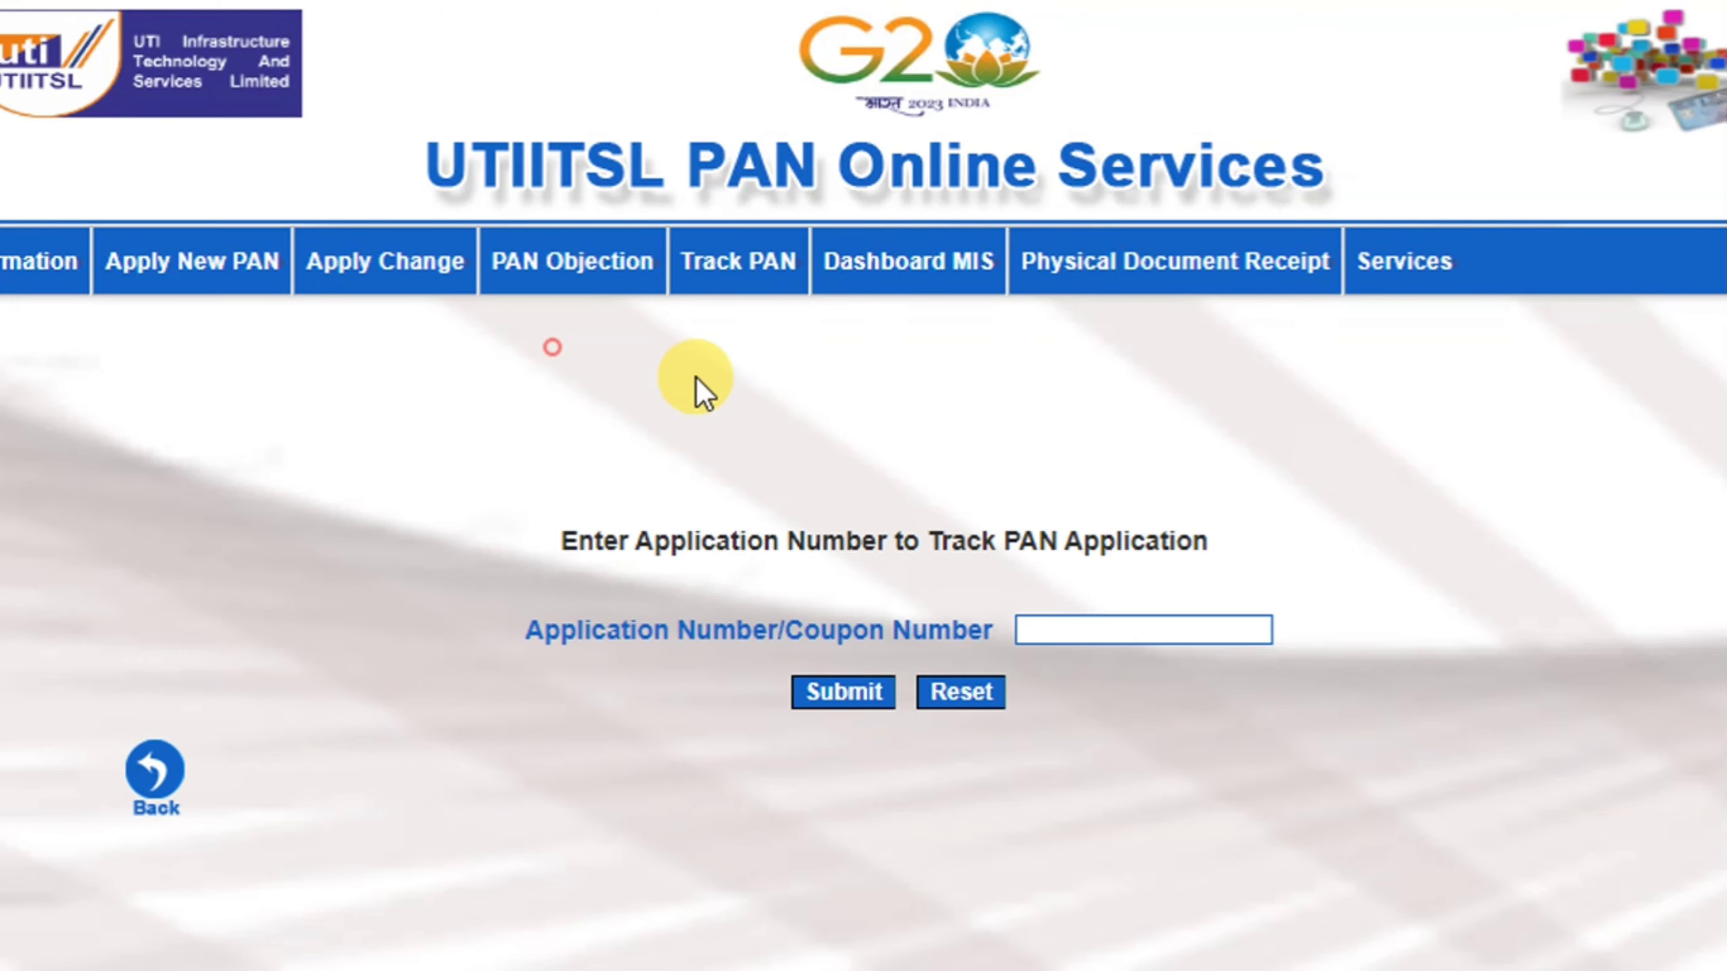
click(1090, 616)
click(1040, 720)
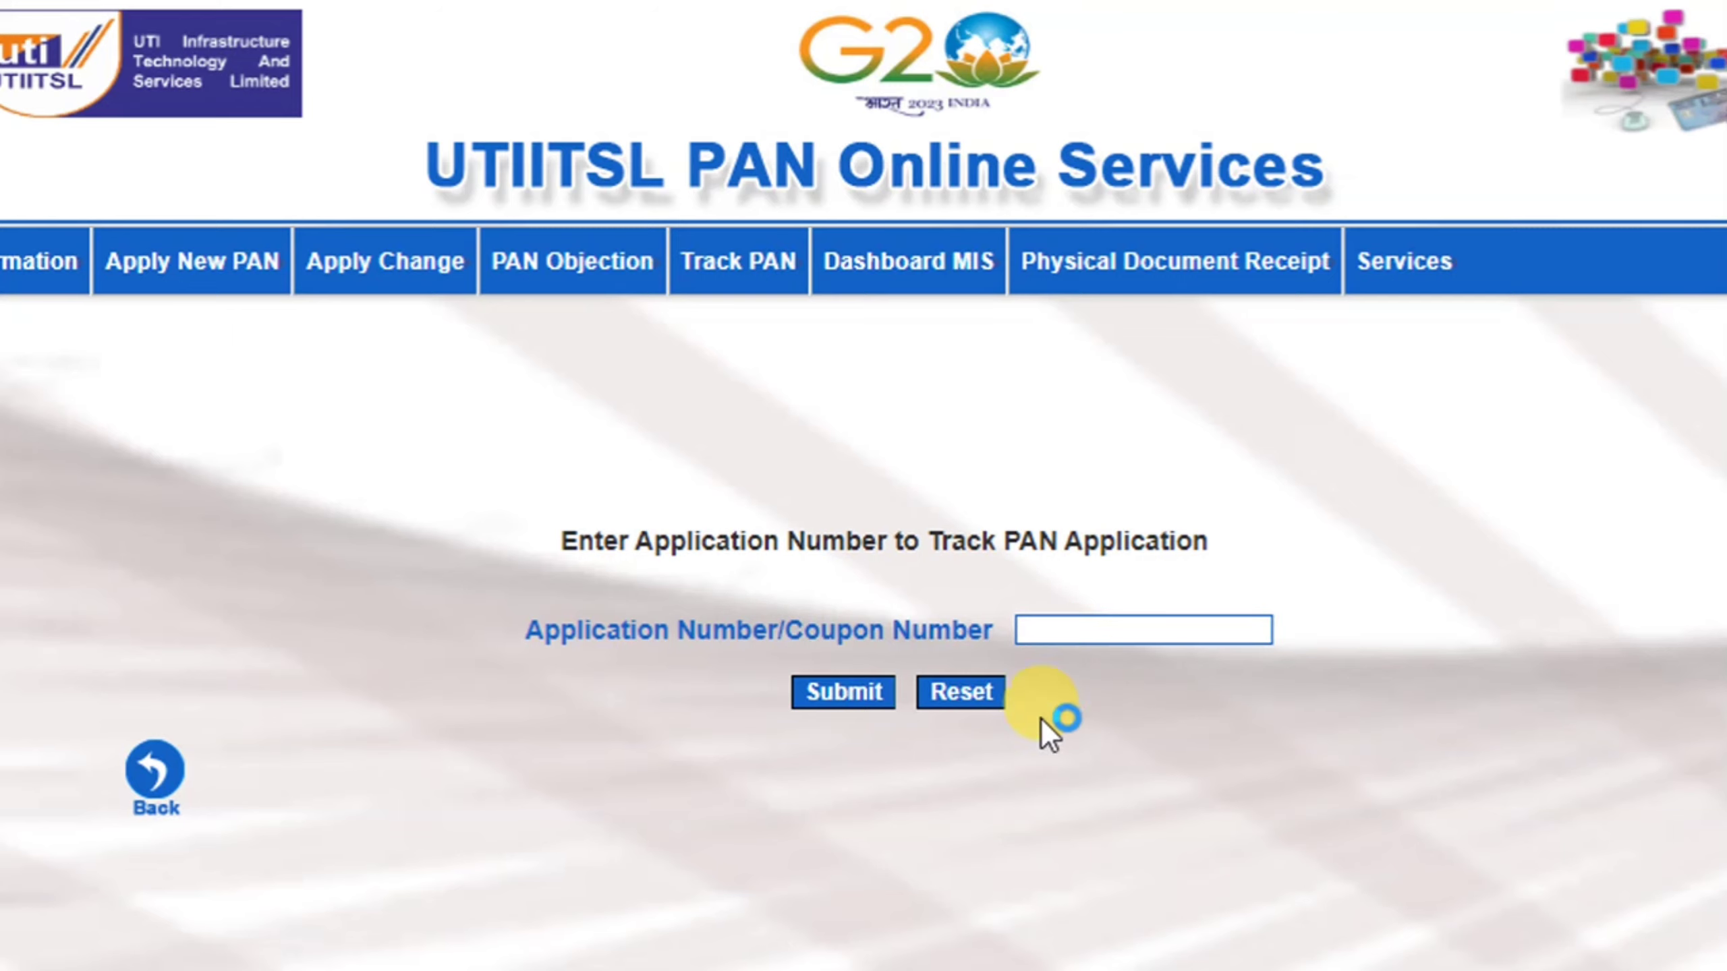